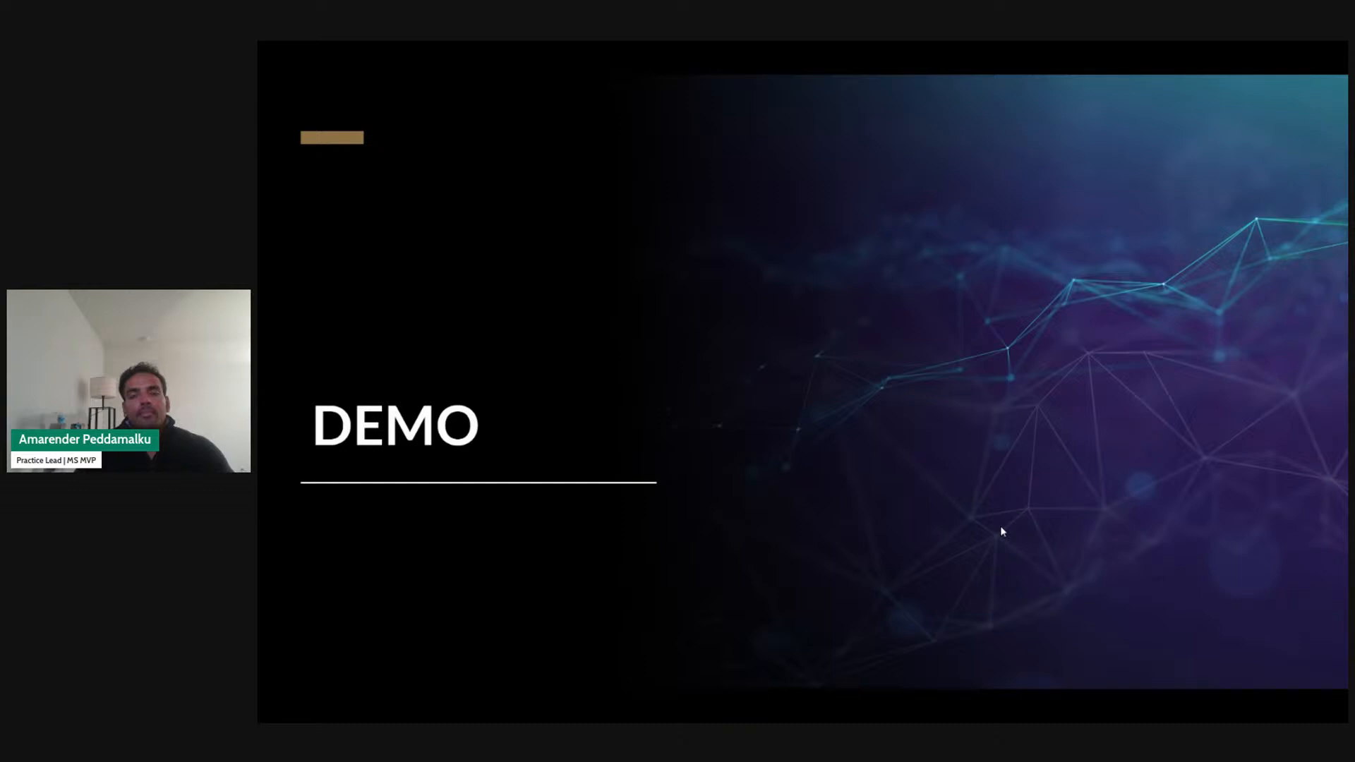
# End the slide show and switch to the Power Pages home page in the Edge browser.
pyautogui.press('Escape')
pyautogui.moveTo(603, 718)
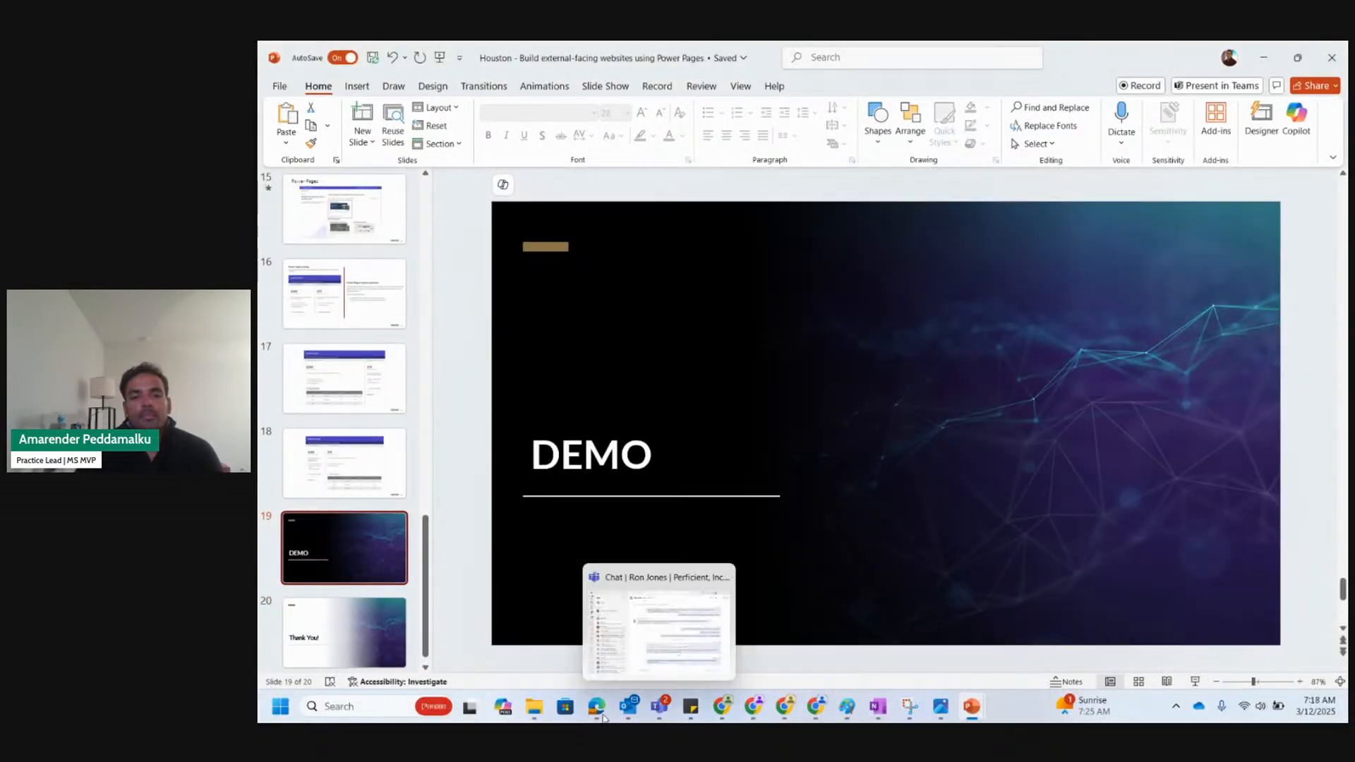
pyautogui.click(660, 633)
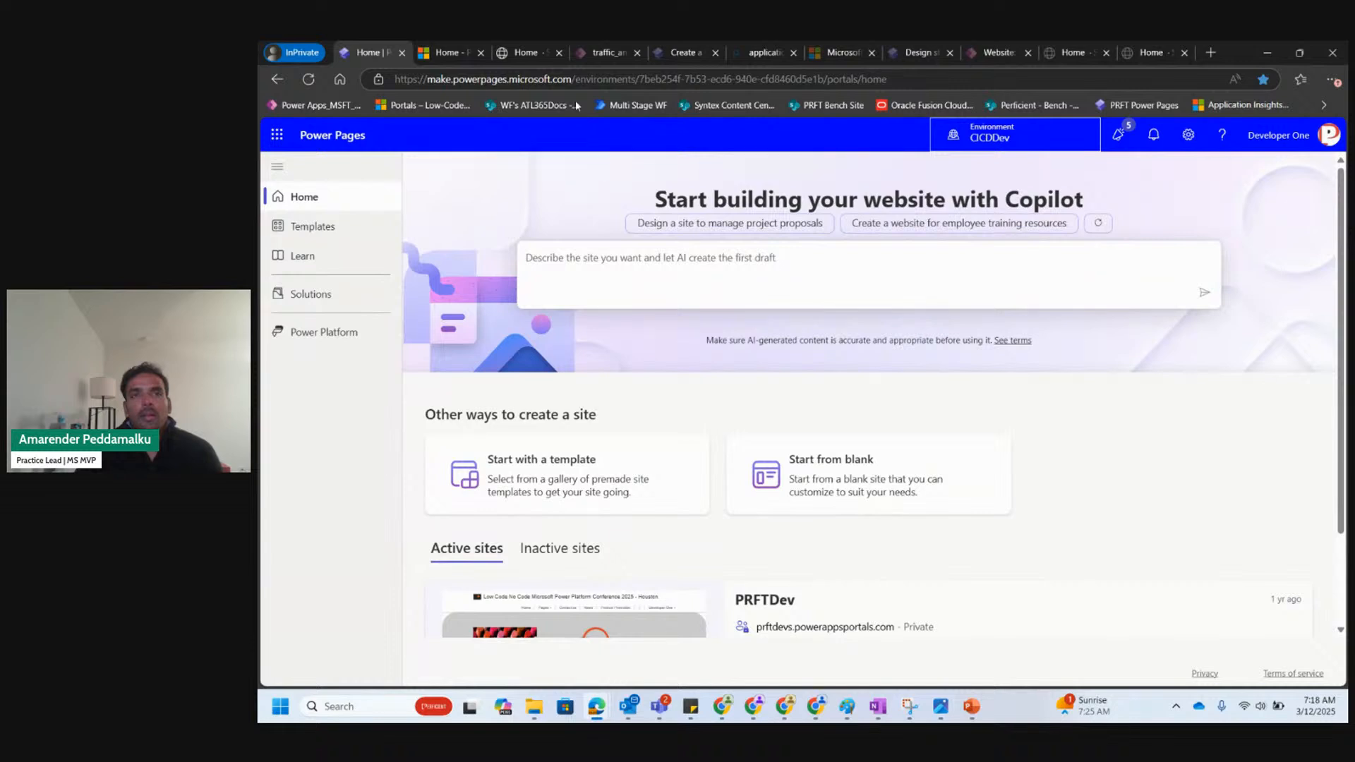
pyautogui.click(546, 80)
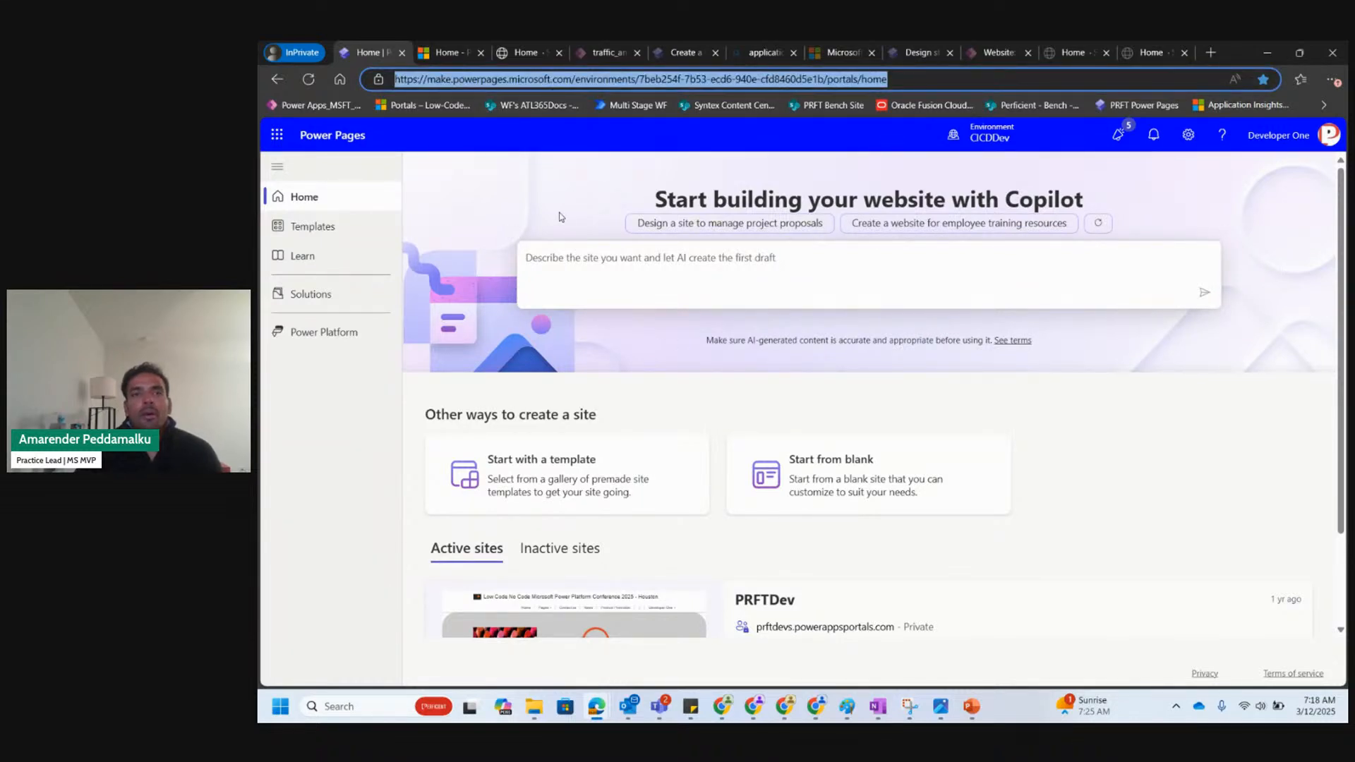
pyautogui.click(572, 86)
pyautogui.moveTo(573, 73); pyautogui.dragTo(387, 71)
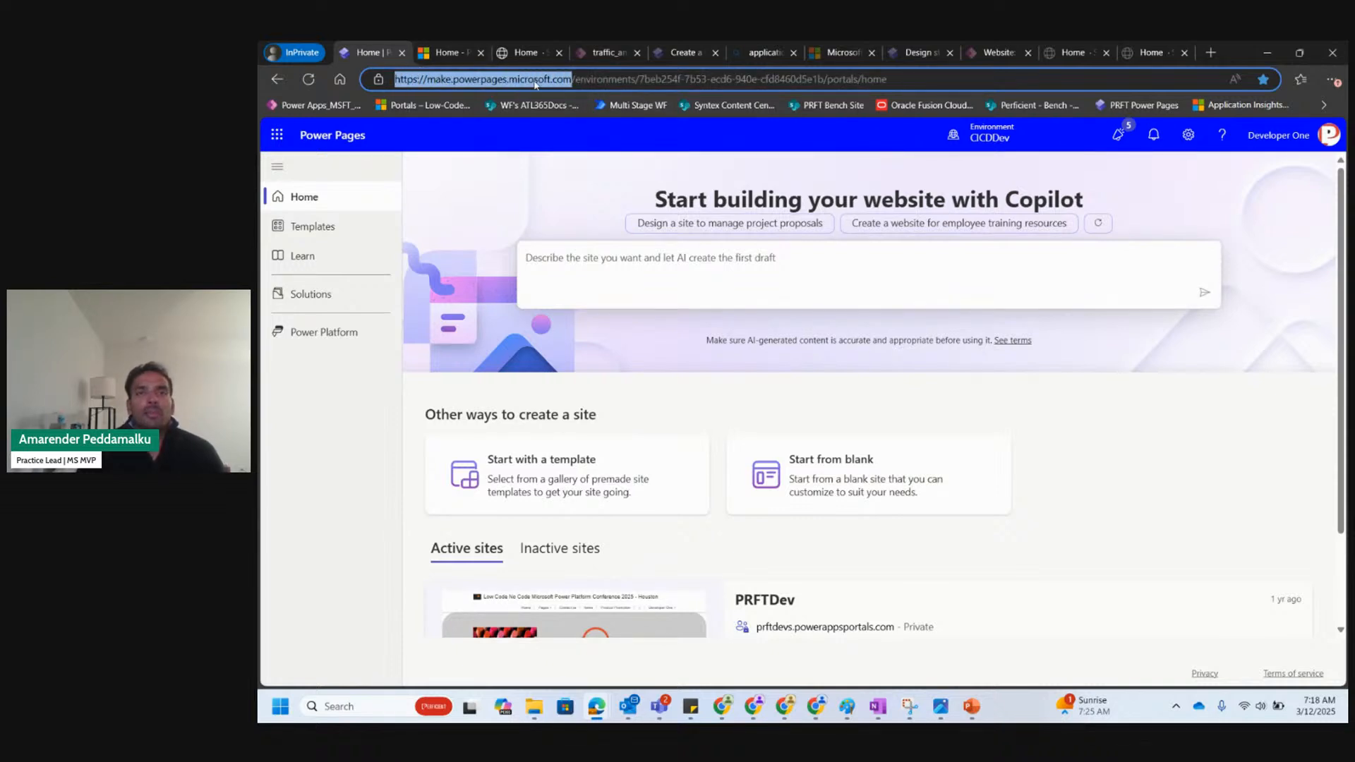
pyautogui.click(717, 410)
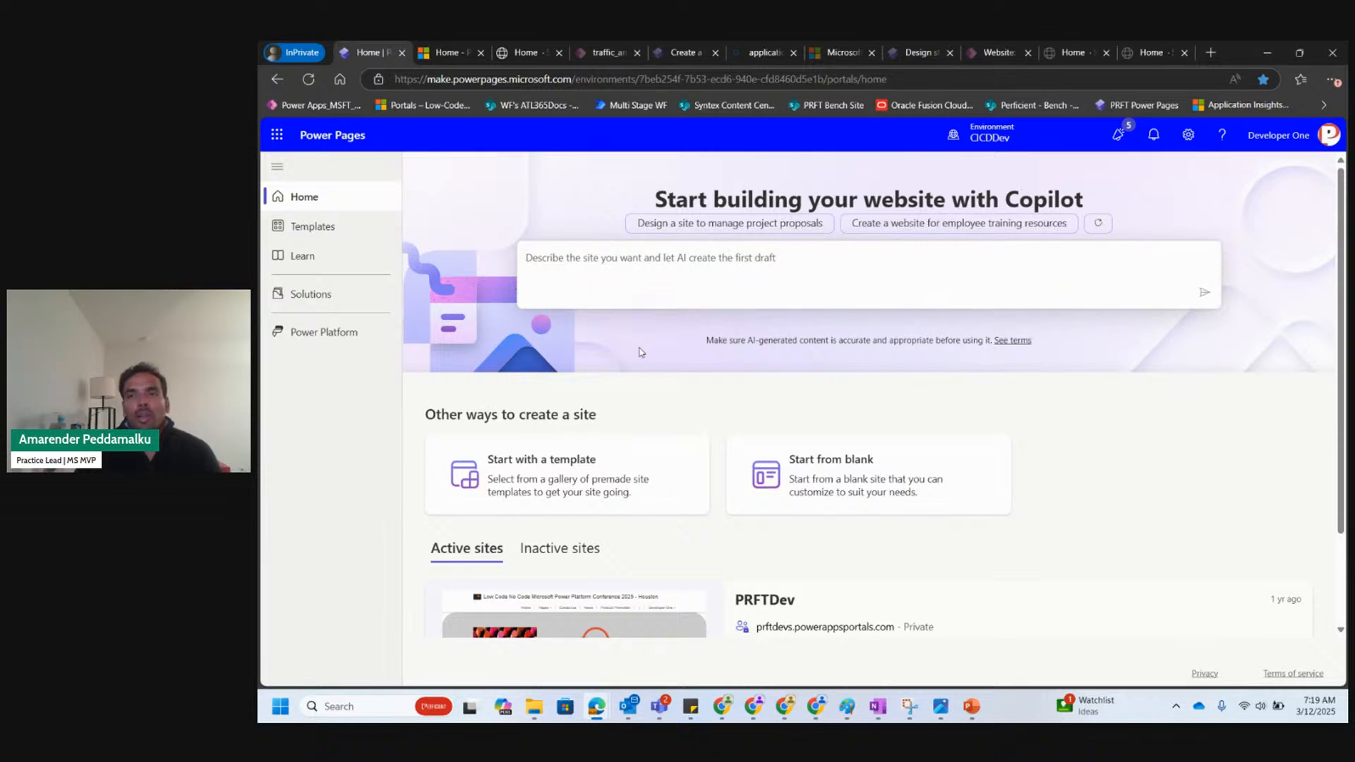
# Examine the active PRFTDev site and its additional management options on the home page.
pyautogui.scroll(-1, 641, 352)
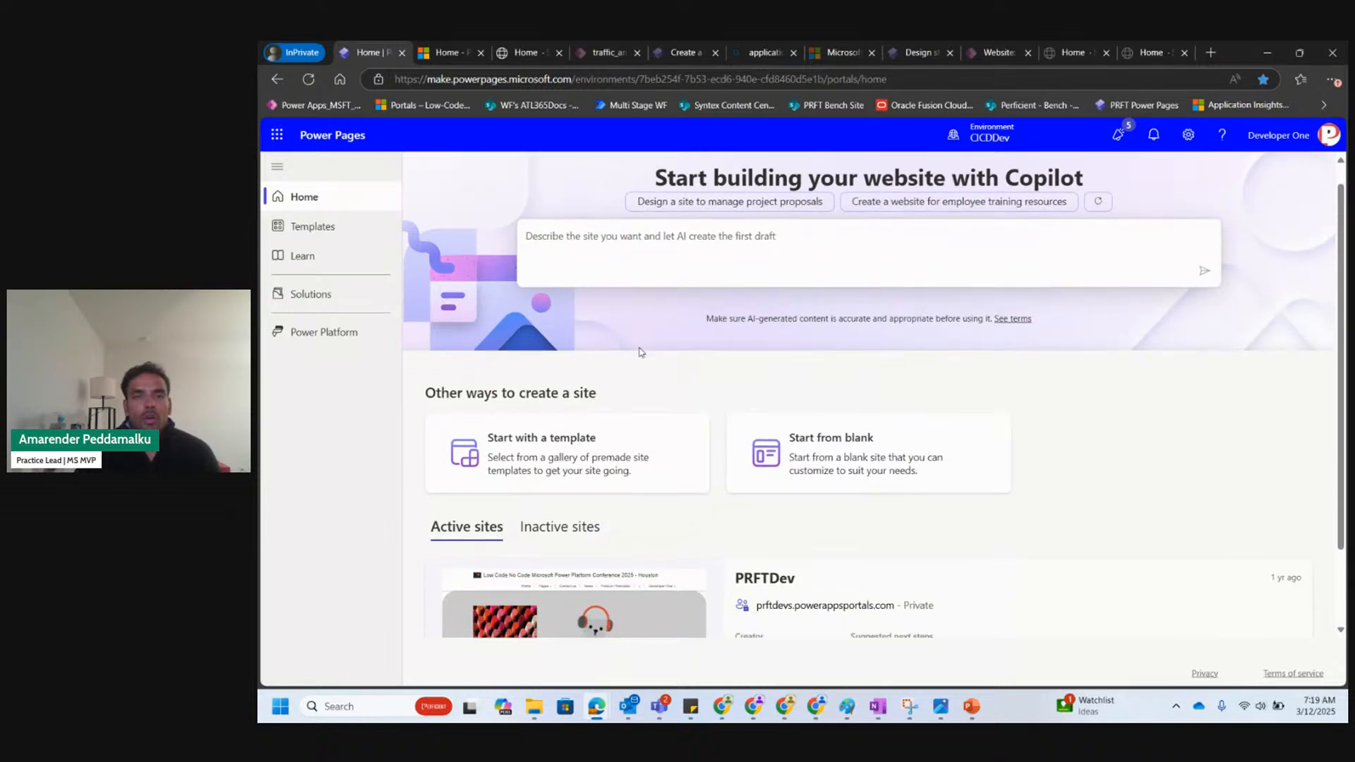
pyautogui.scroll(-4, 641, 352)
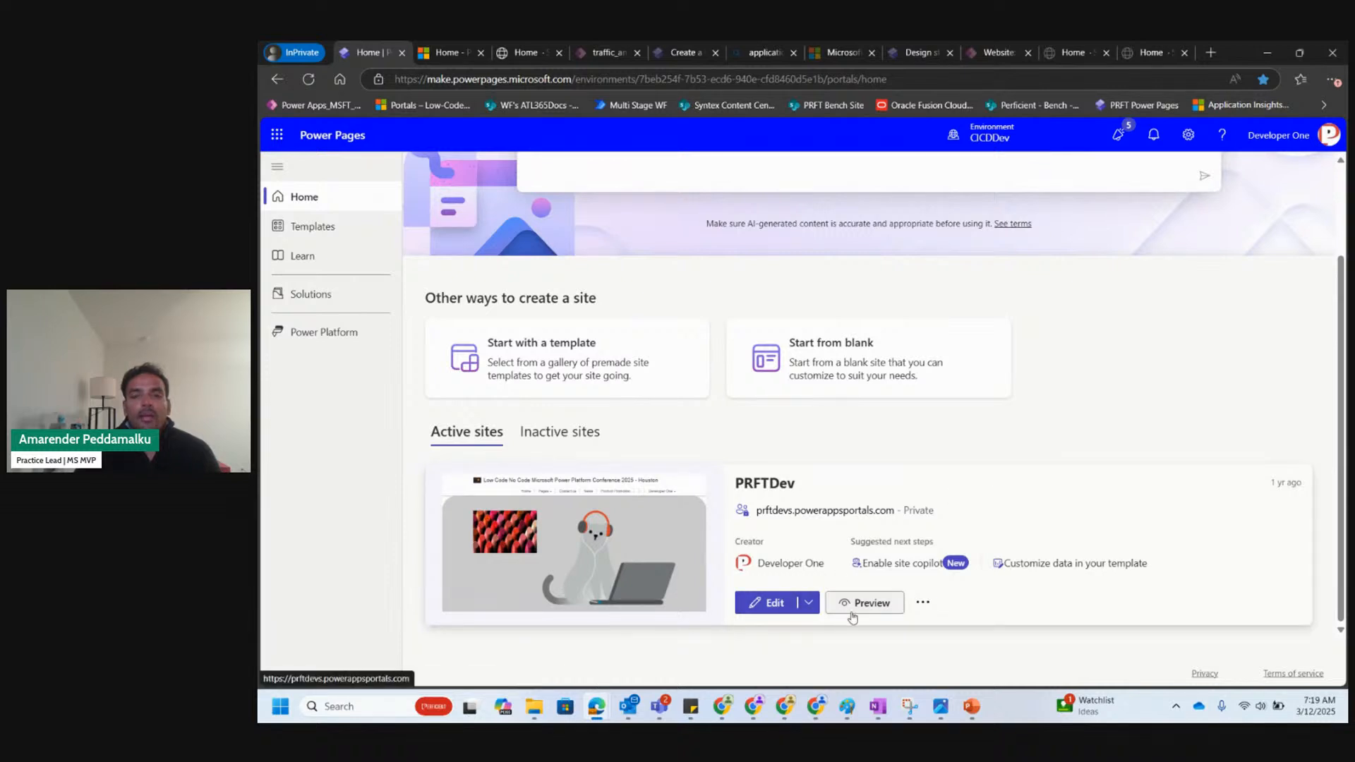
pyautogui.click(935, 607)
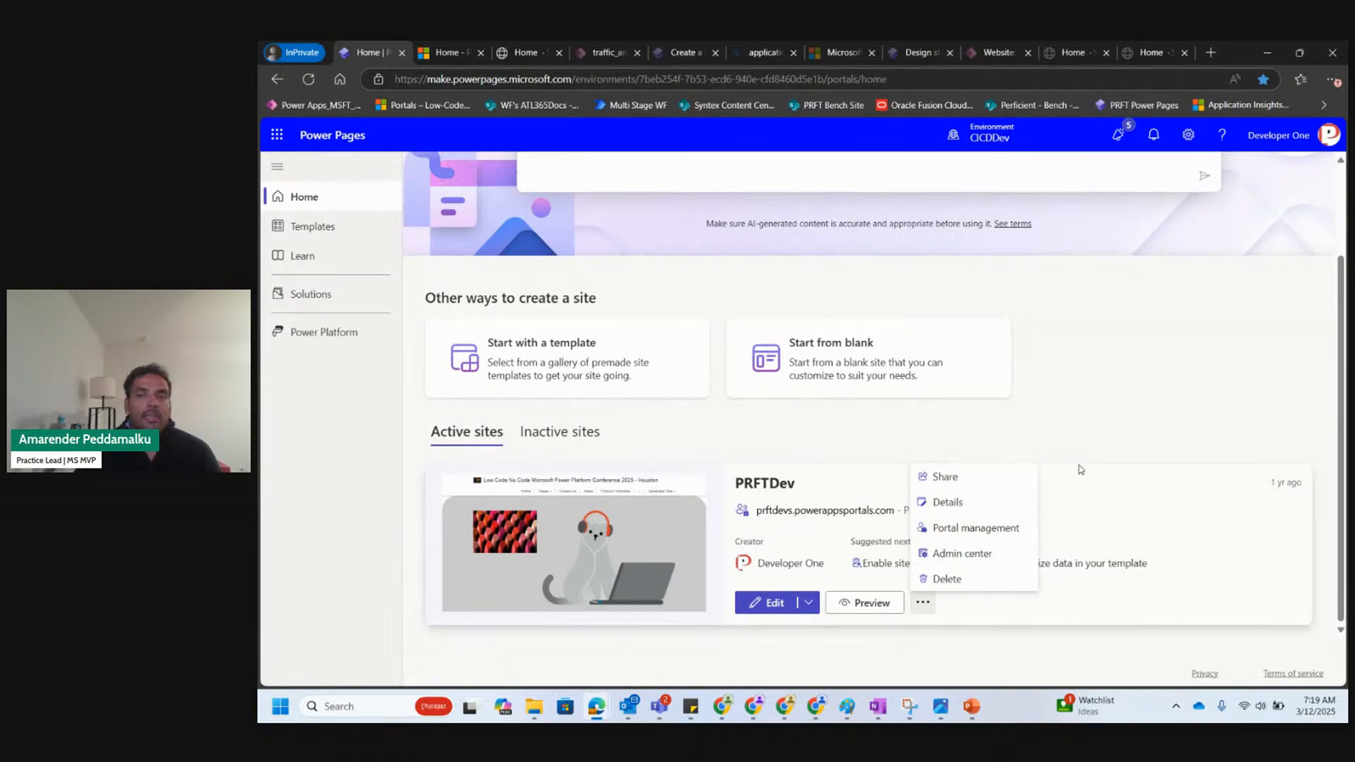
pyautogui.click(1088, 439)
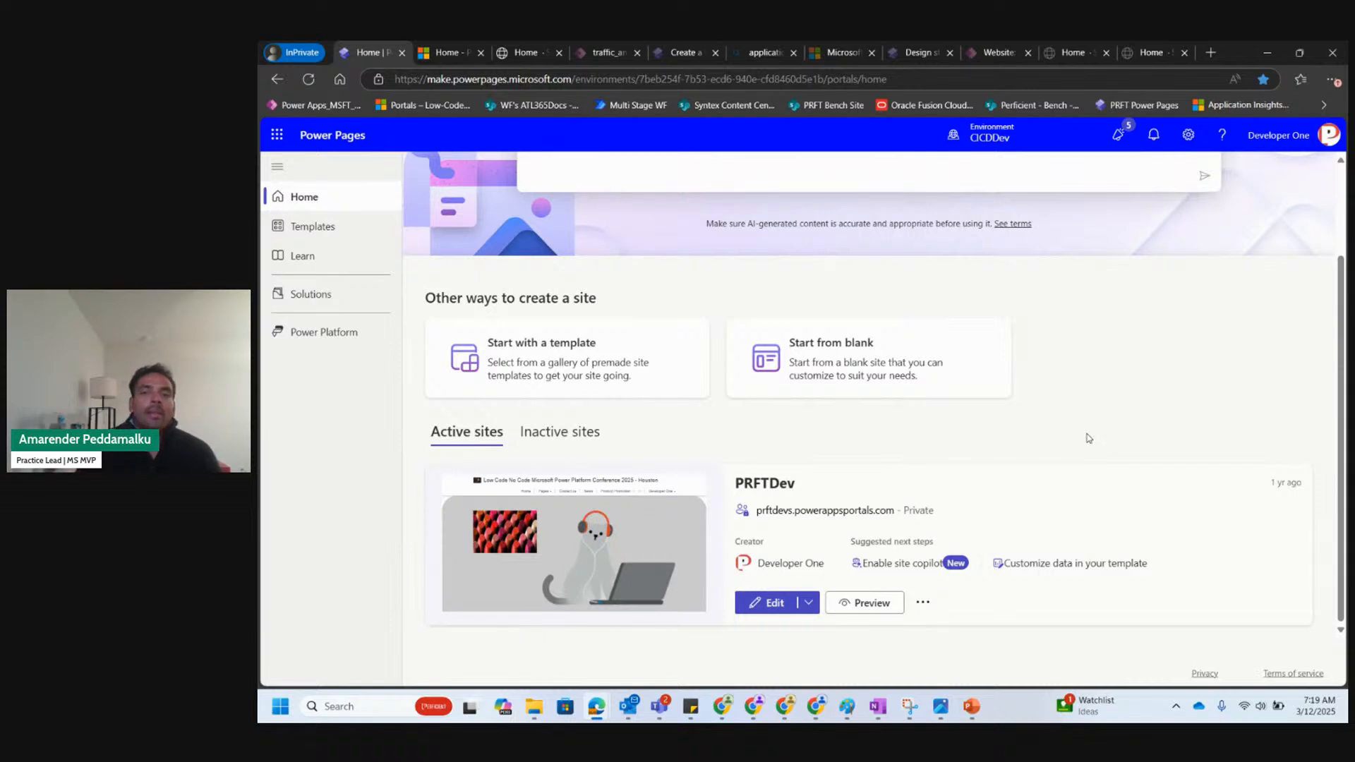
# Open the template library and view the Starter layouts, Application submission, Registration and FAQ categories, ending on Starter layouts.
pyautogui.click(335, 235)
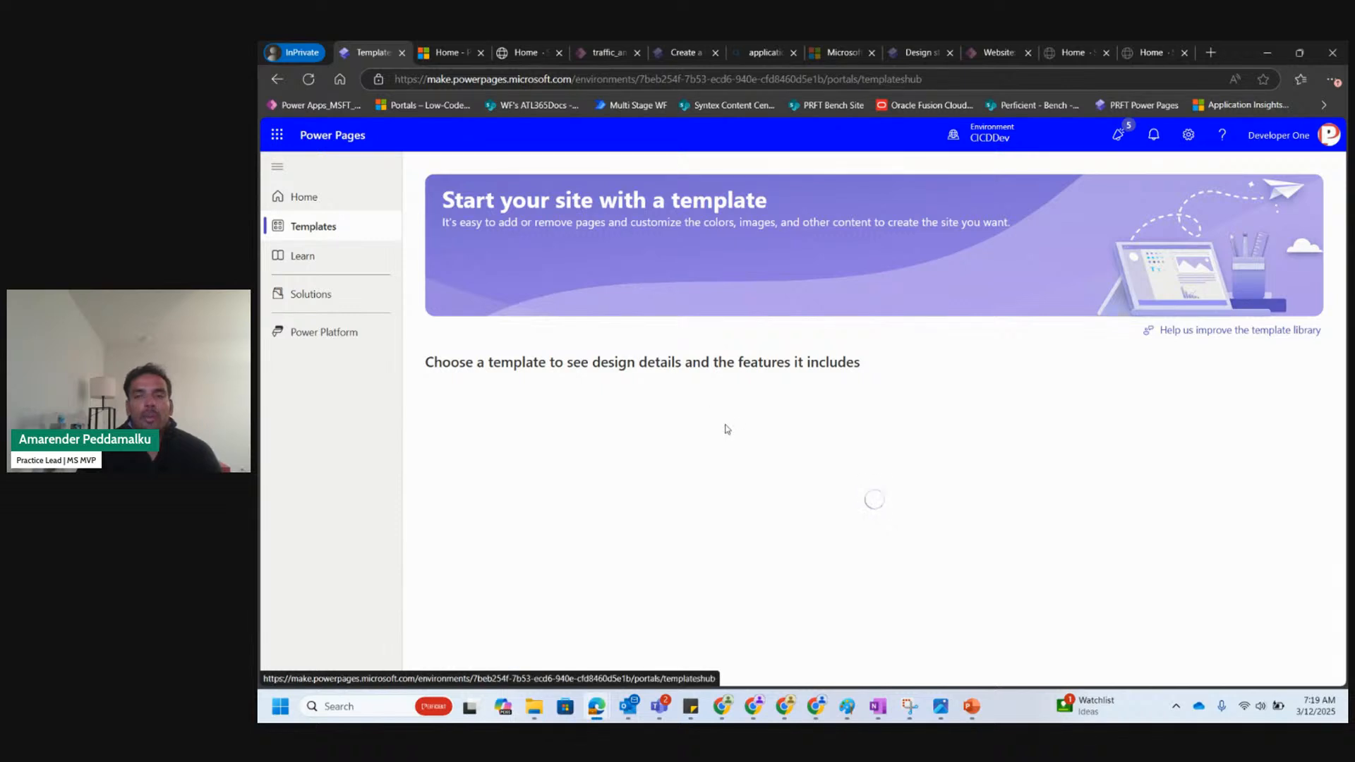
pyautogui.scroll(-1, 727, 427)
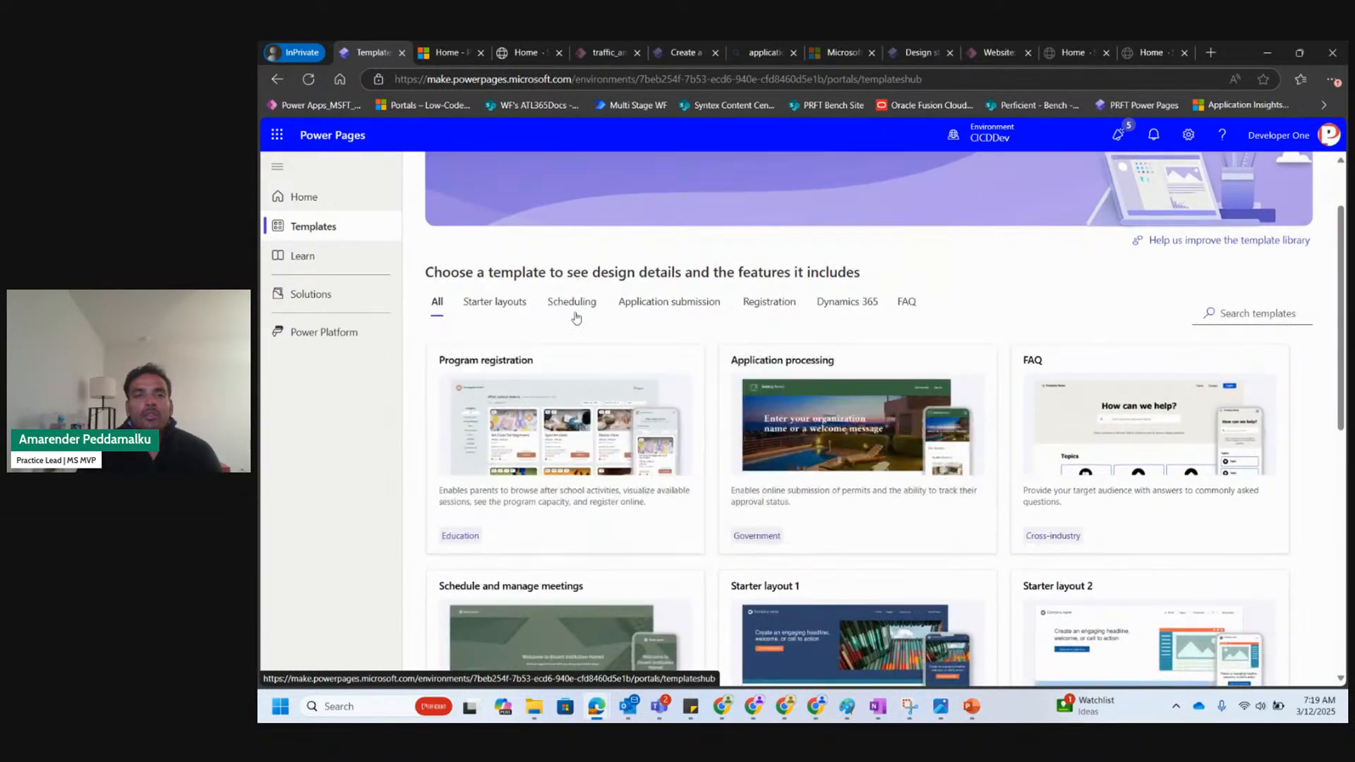
pyautogui.click(505, 311)
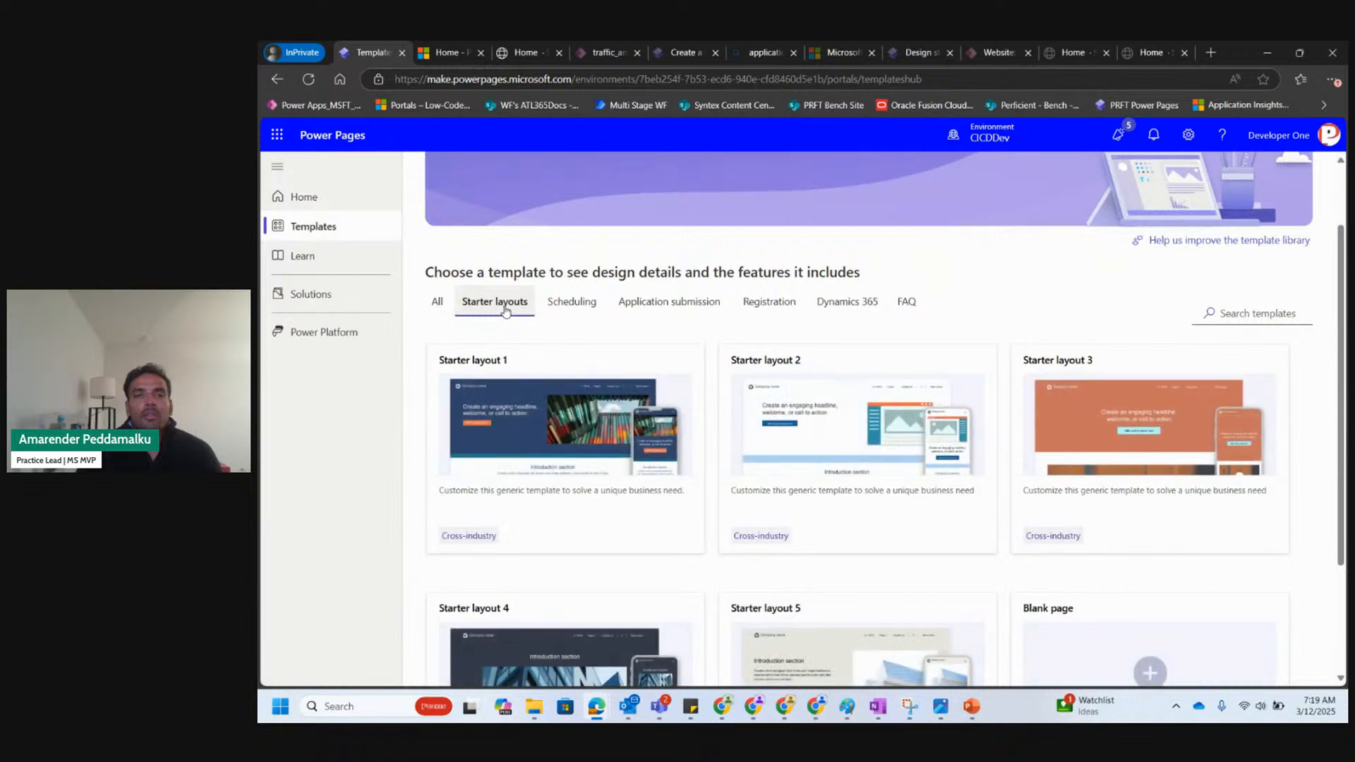
pyautogui.click(651, 303)
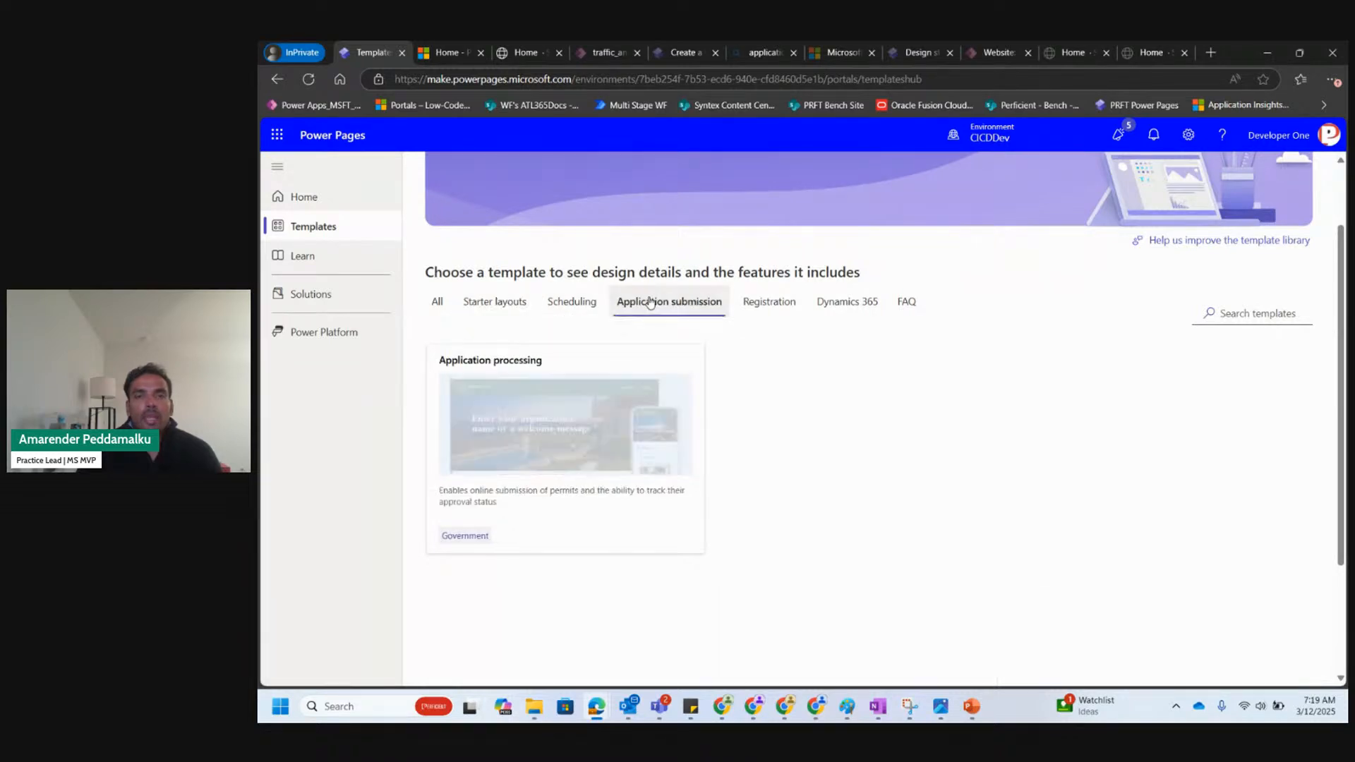
pyautogui.click(759, 304)
pyautogui.moveTo(635, 466)
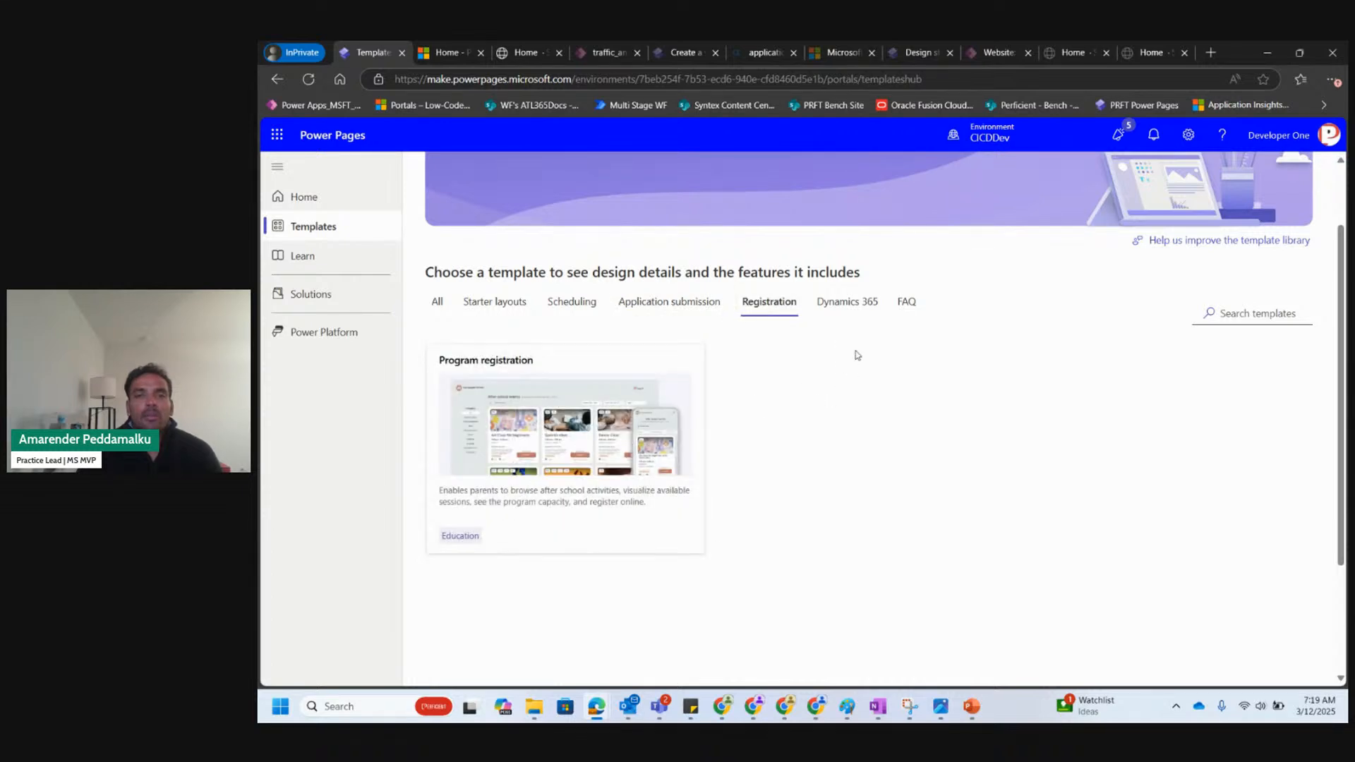
pyautogui.click(909, 303)
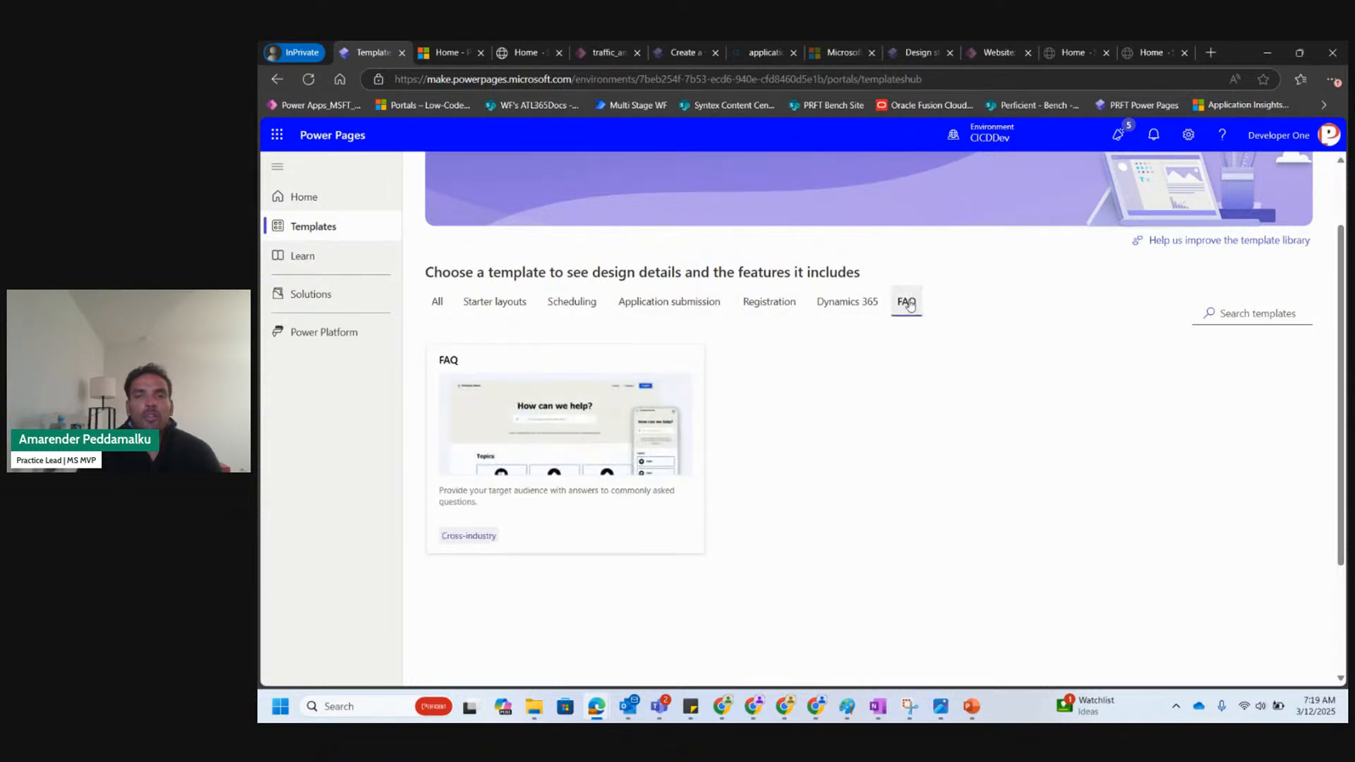
pyautogui.click(495, 304)
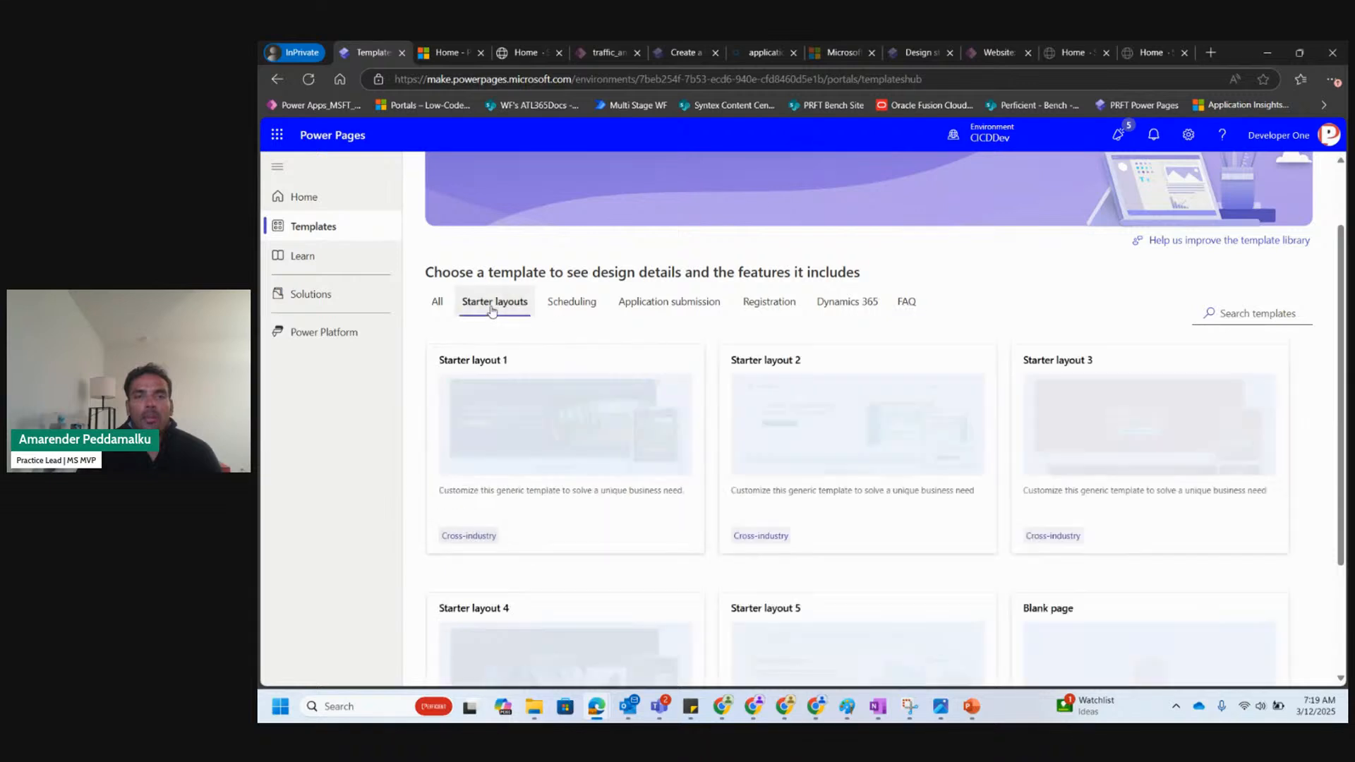
# Search the template library for "reg" and "sche", and clear the search text.
pyautogui.click(1263, 312)
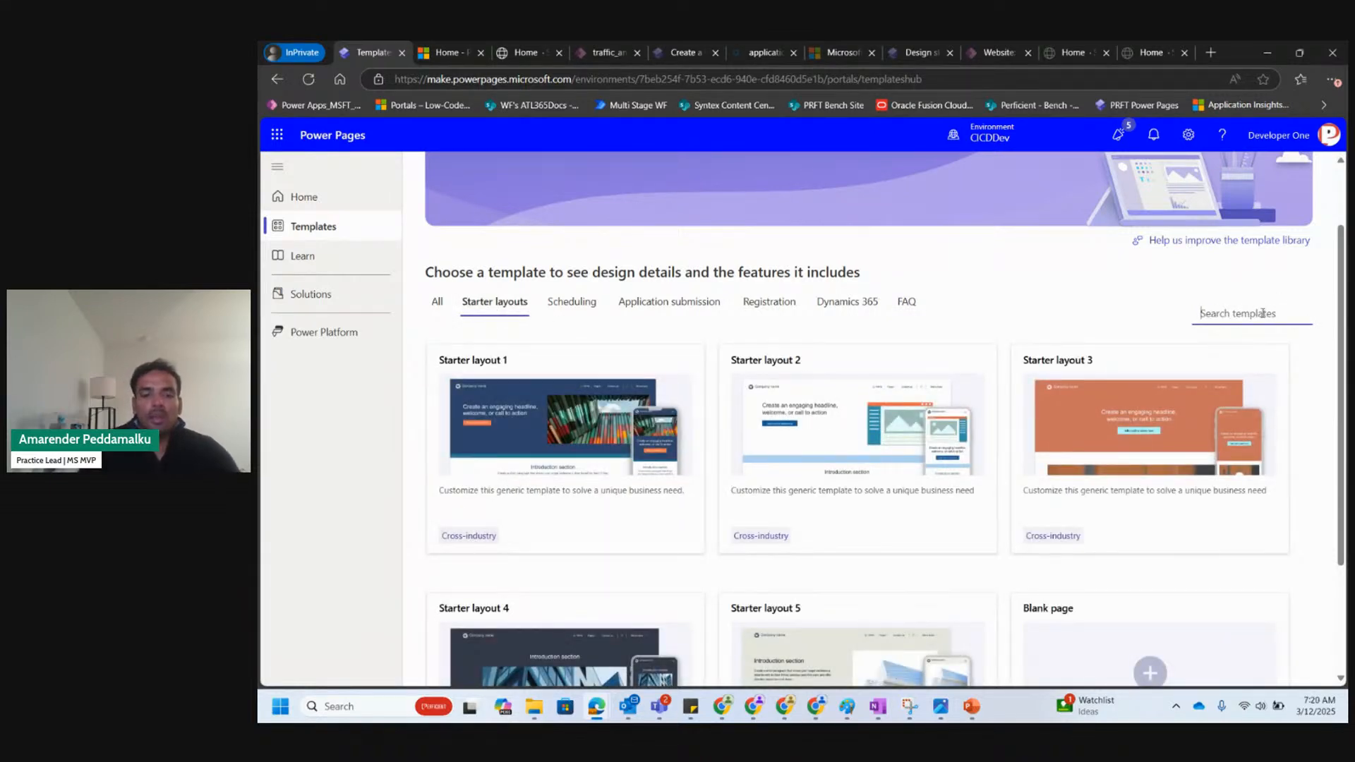
pyautogui.write('reg')
pyautogui.press('BackSpace')
pyautogui.press('BackSpace')
pyautogui.press('BackSpace')
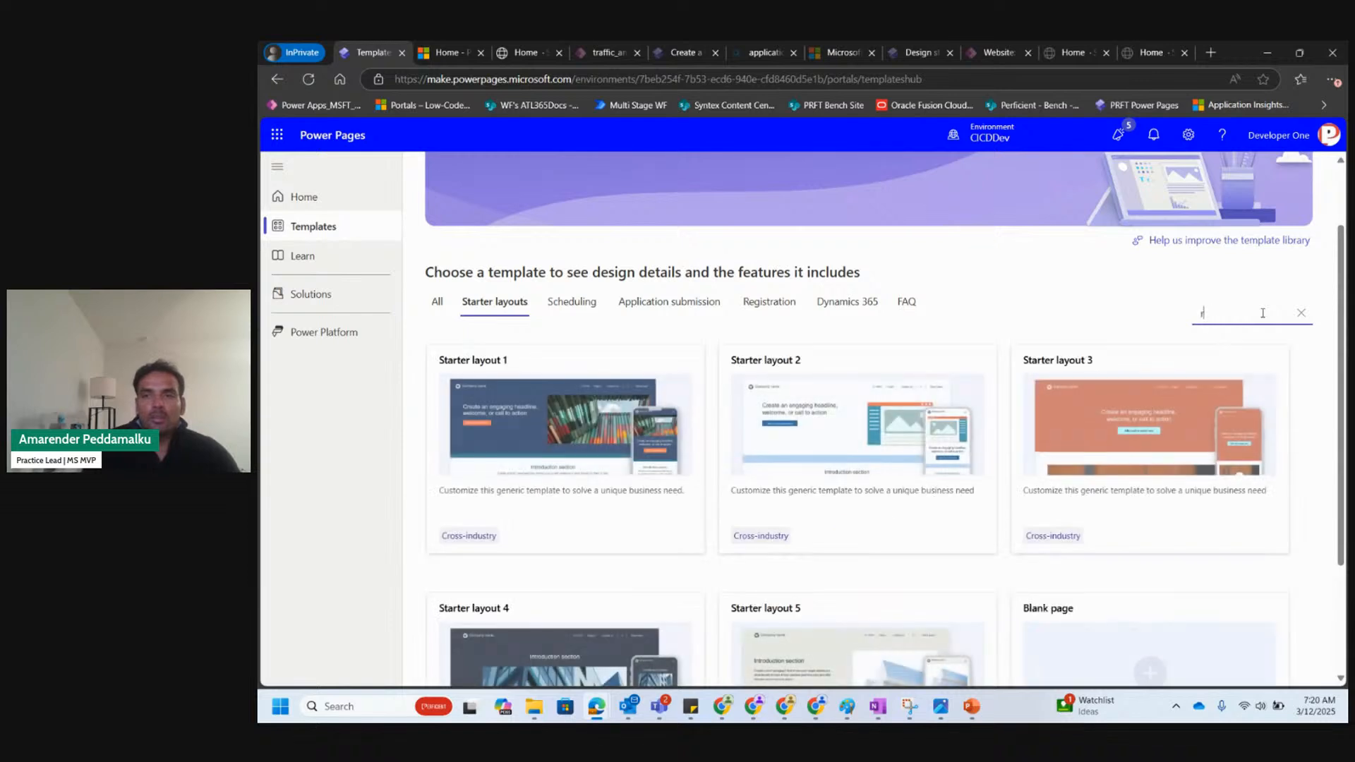
pyautogui.write('sc')
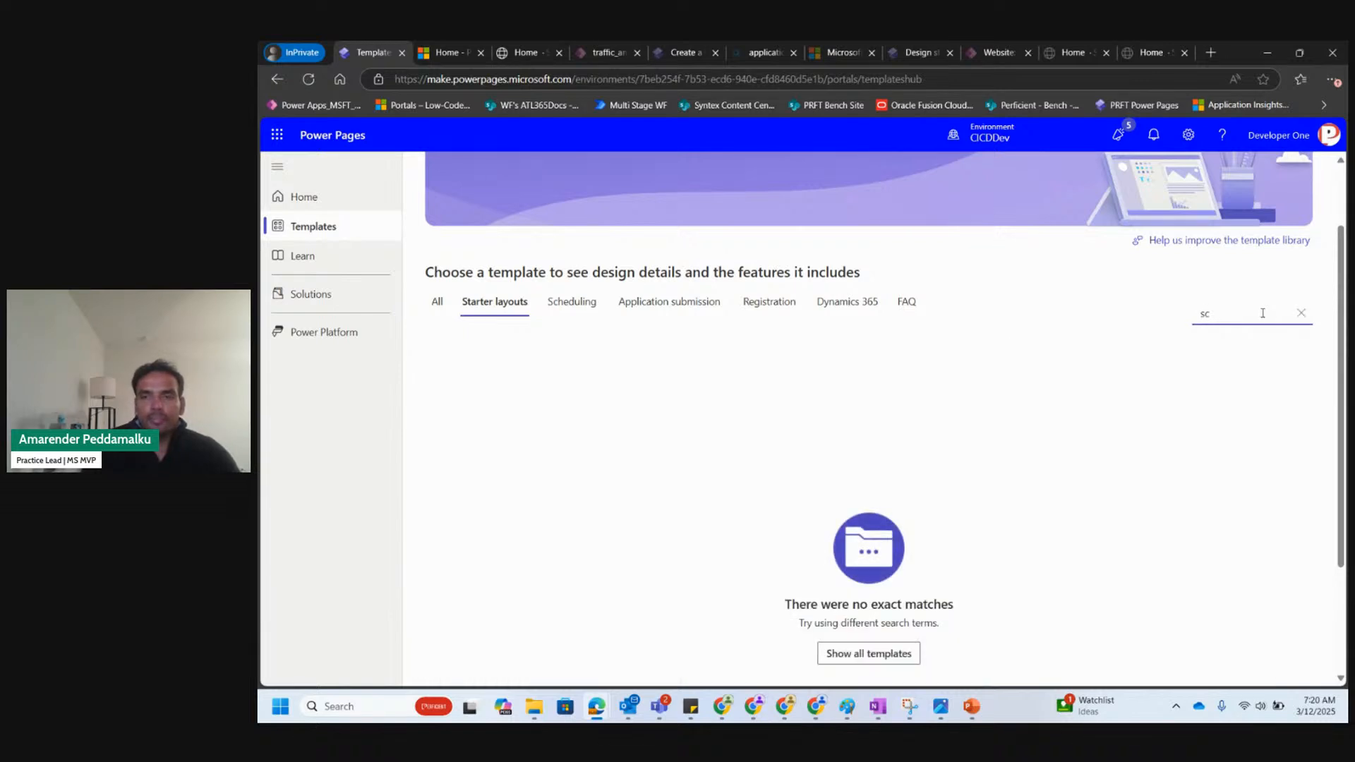
pyautogui.write('he')
pyautogui.press('BackSpace')
pyautogui.press('BackSpace')
pyautogui.press('BackSpace')
pyautogui.press('BackSpace')
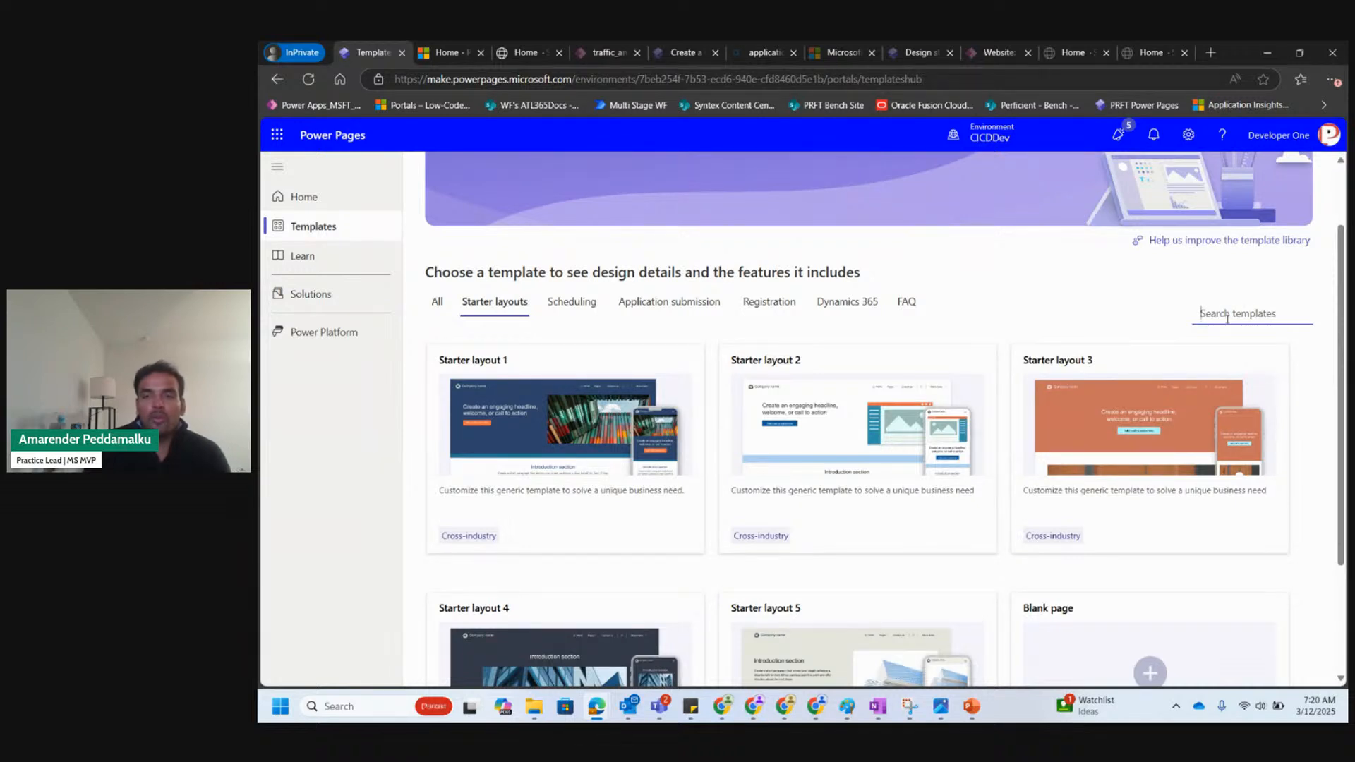
# Look through all the templates offered in the Starter layouts category.
pyautogui.moveTo(472, 545)
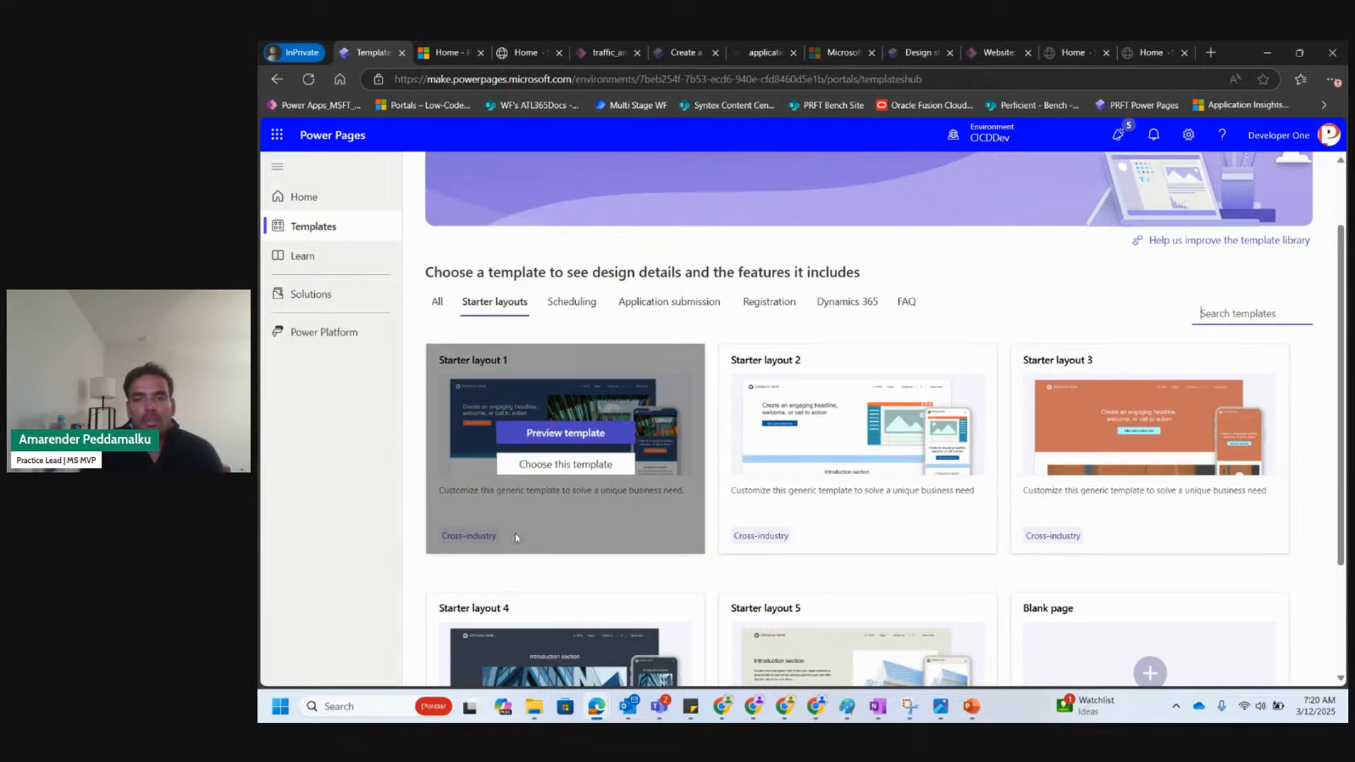
pyautogui.scroll(-2, 798, 559)
pyautogui.moveTo(614, 611)
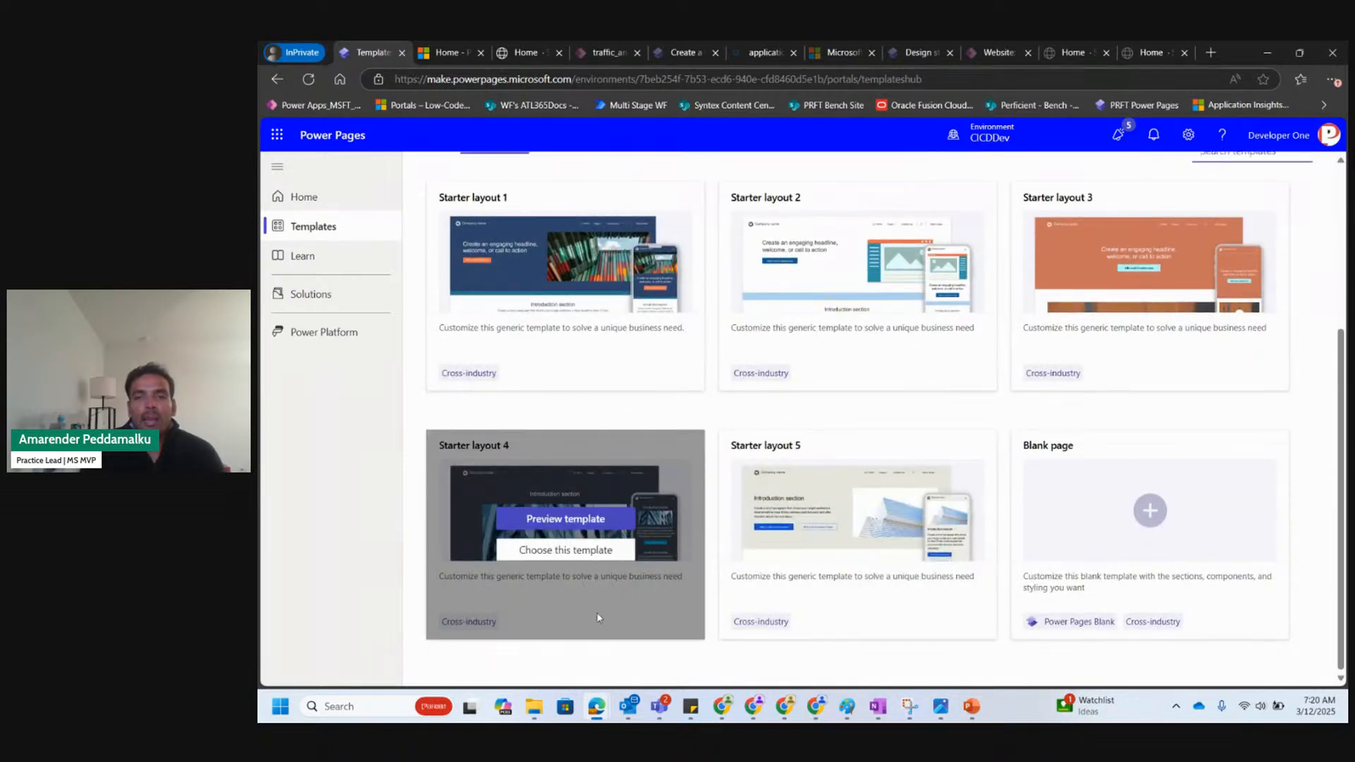
pyautogui.scroll(3, 840, 512)
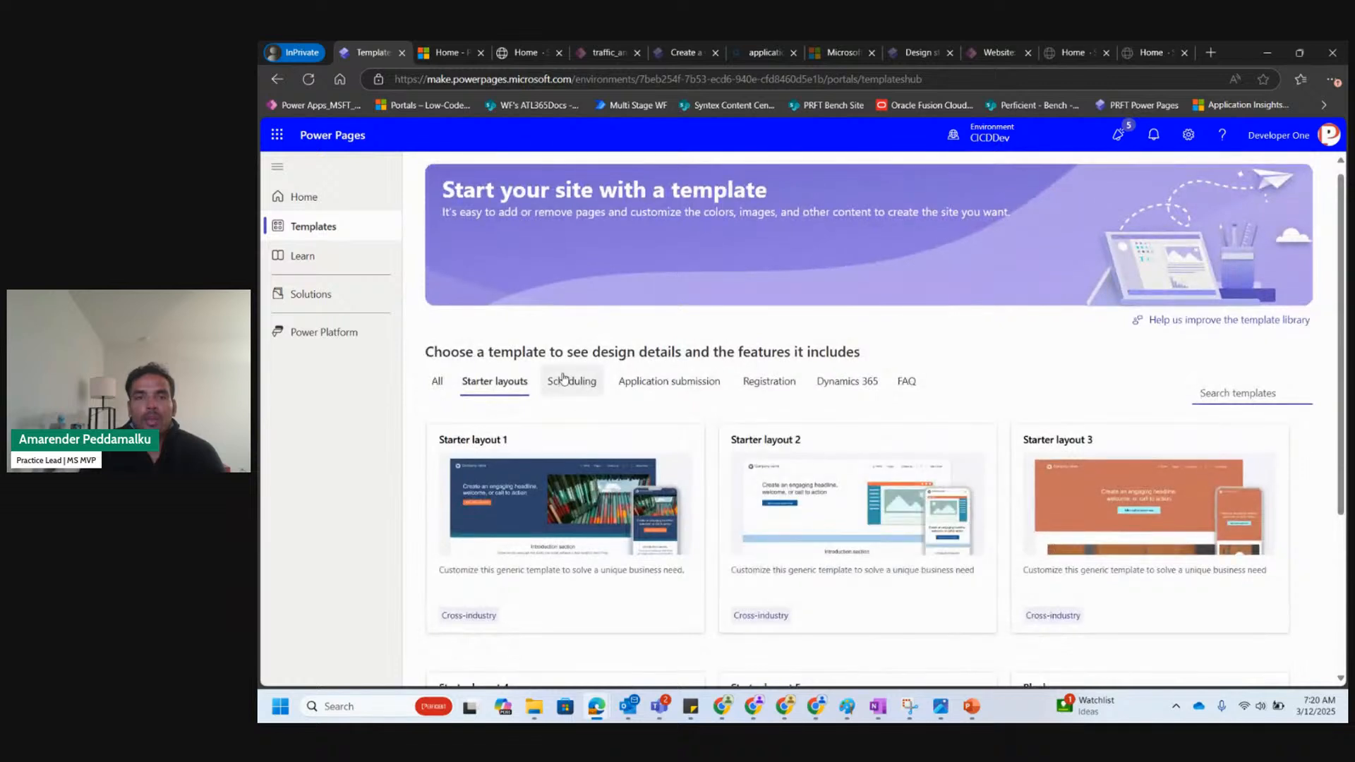
# View the templates in the Scheduling, Application submission and Registration categories in turn.
pyautogui.click(572, 375)
pyautogui.scroll(-2, 571, 375)
pyautogui.moveTo(476, 436)
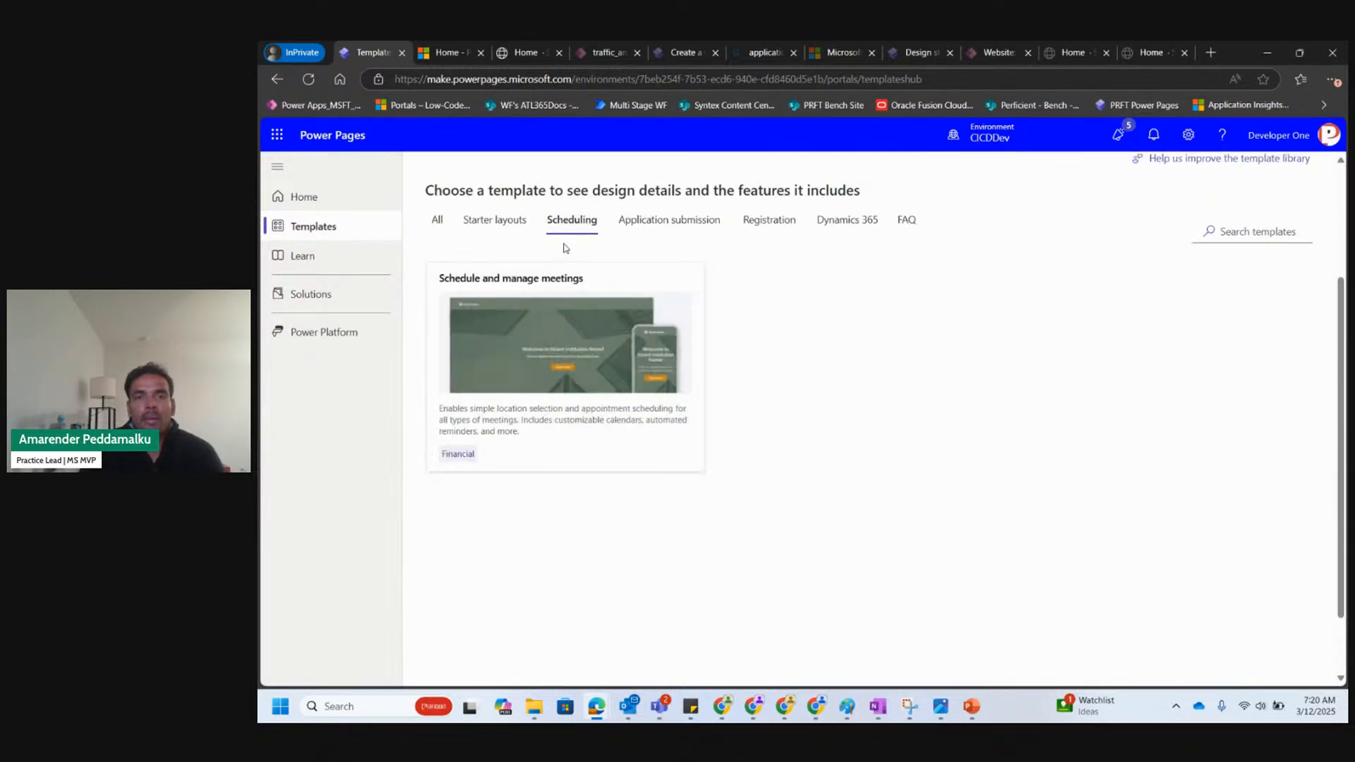
pyautogui.moveTo(458, 468)
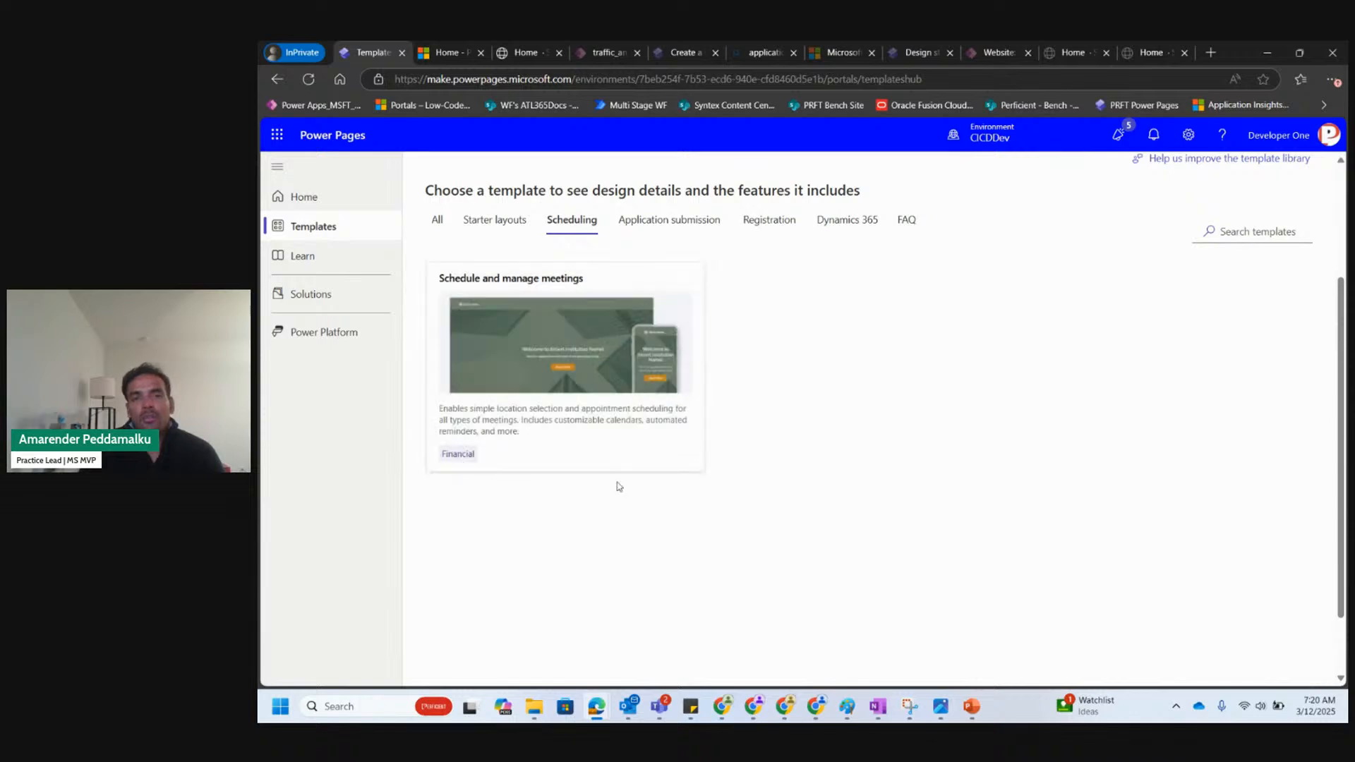
pyautogui.scroll(1, 843, 492)
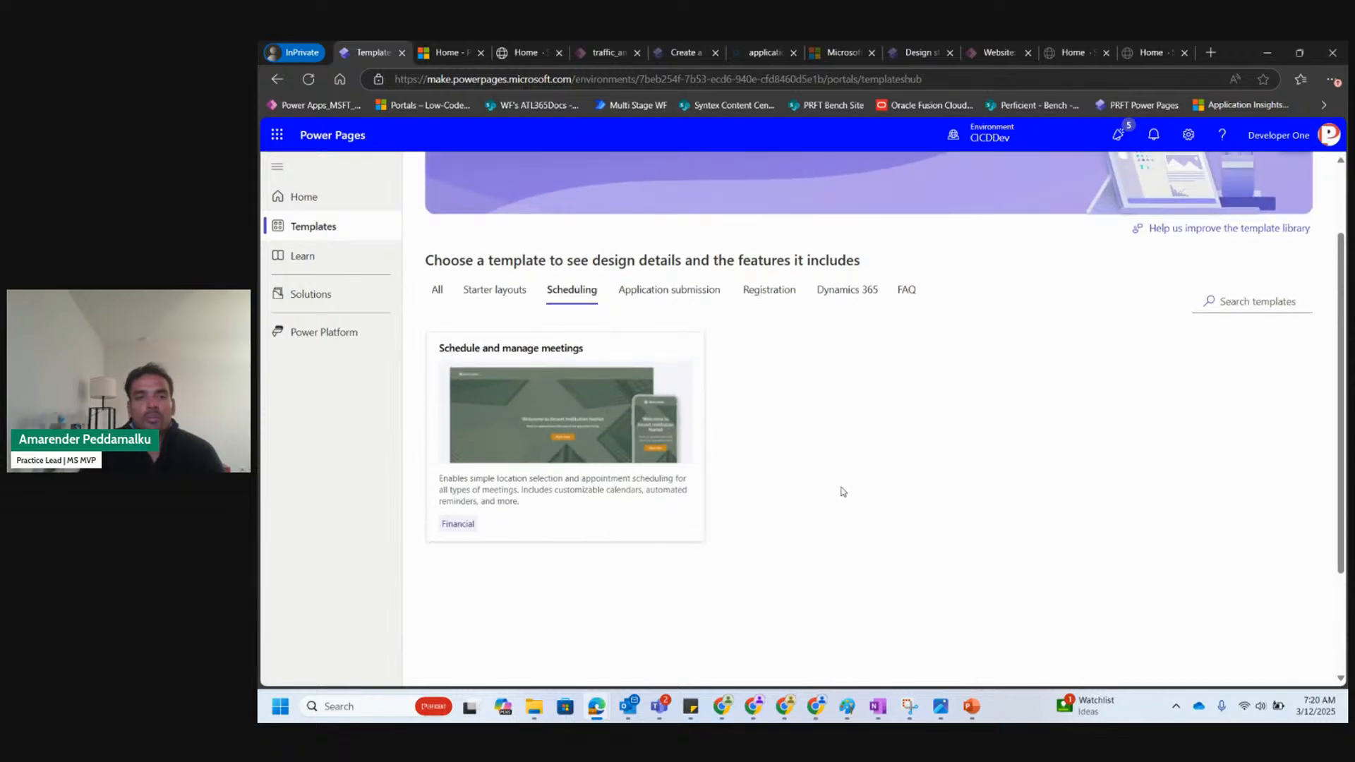
pyautogui.scroll(1, 842, 492)
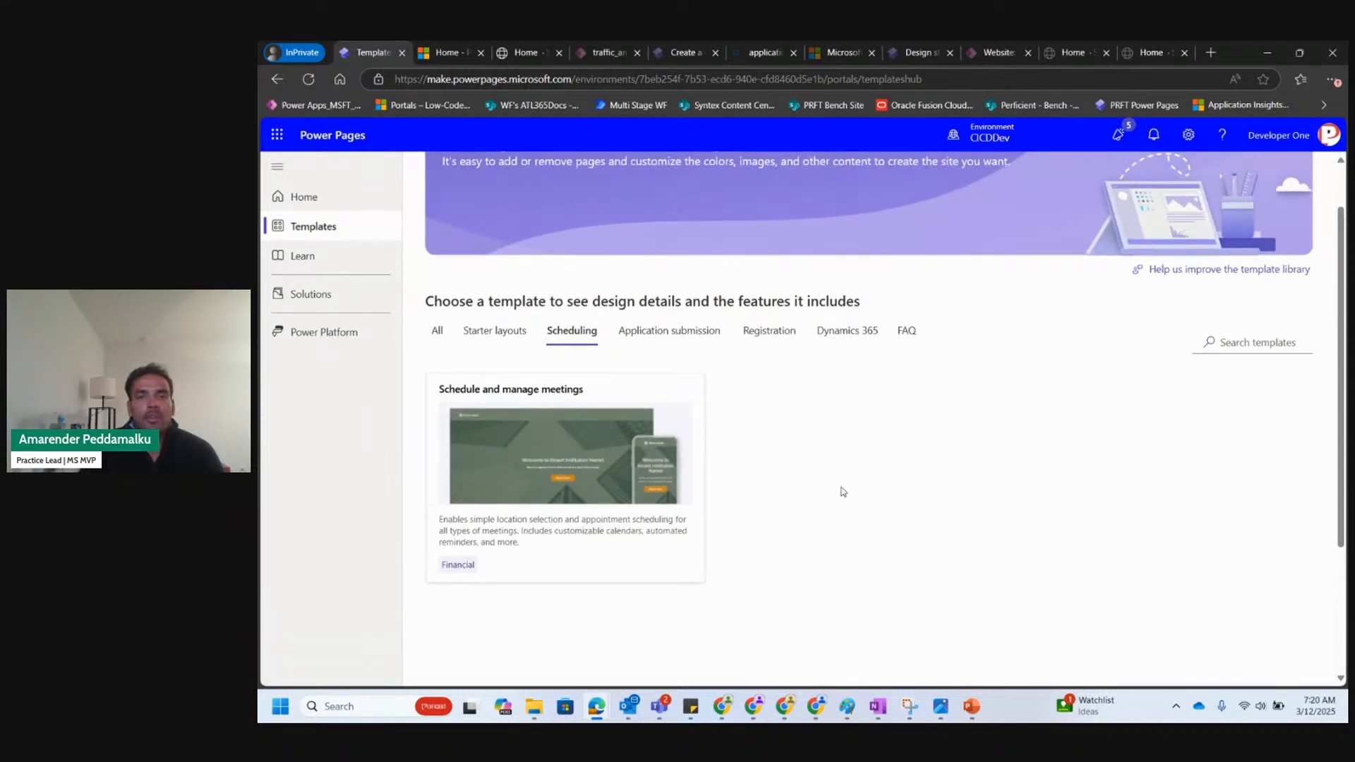
pyautogui.click(702, 340)
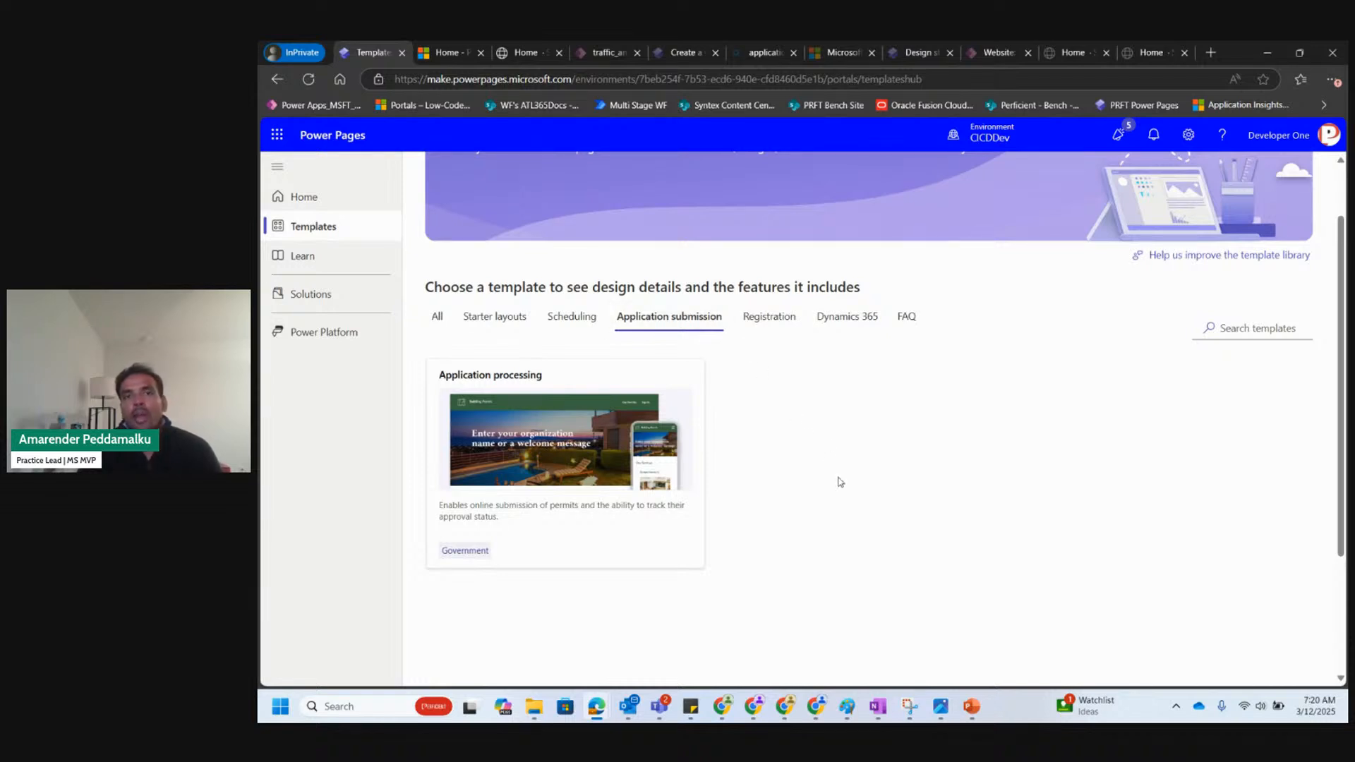
pyautogui.moveTo(677, 536)
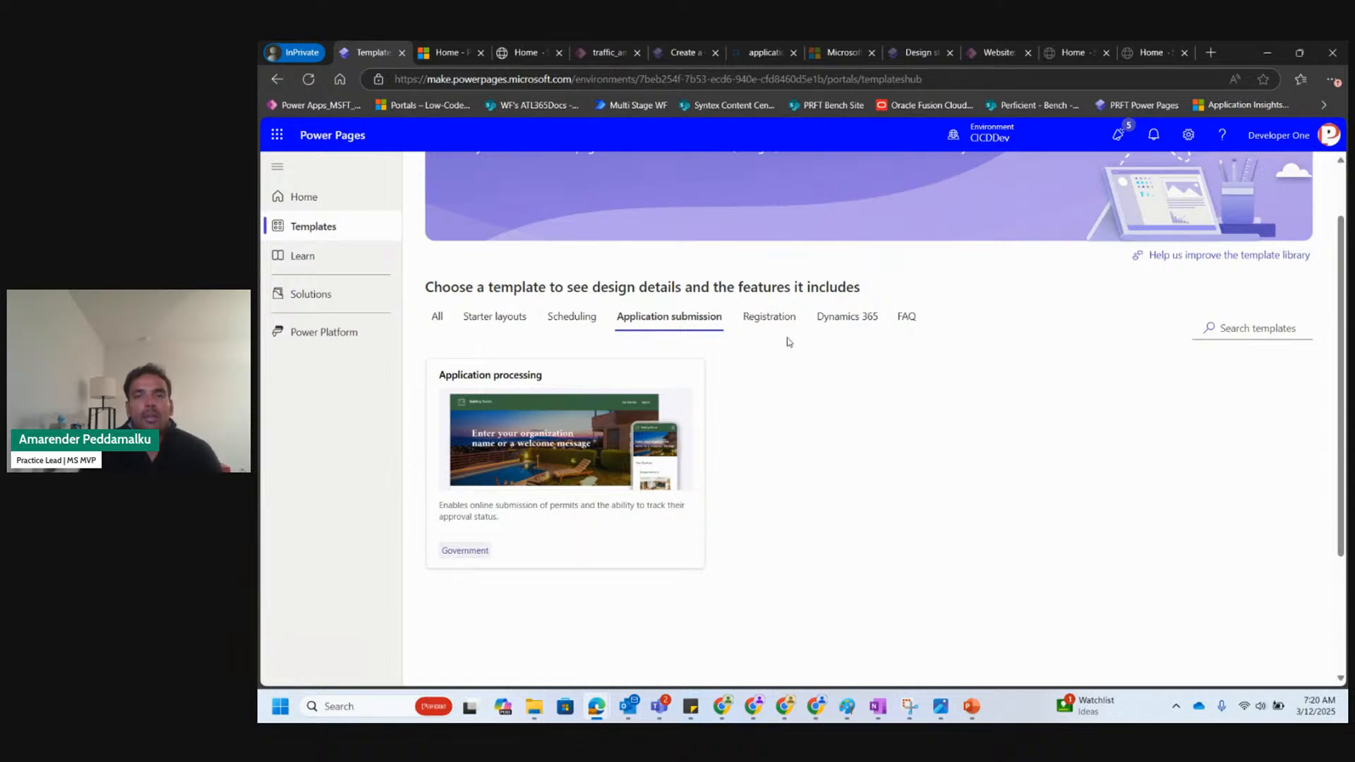
pyautogui.click(768, 312)
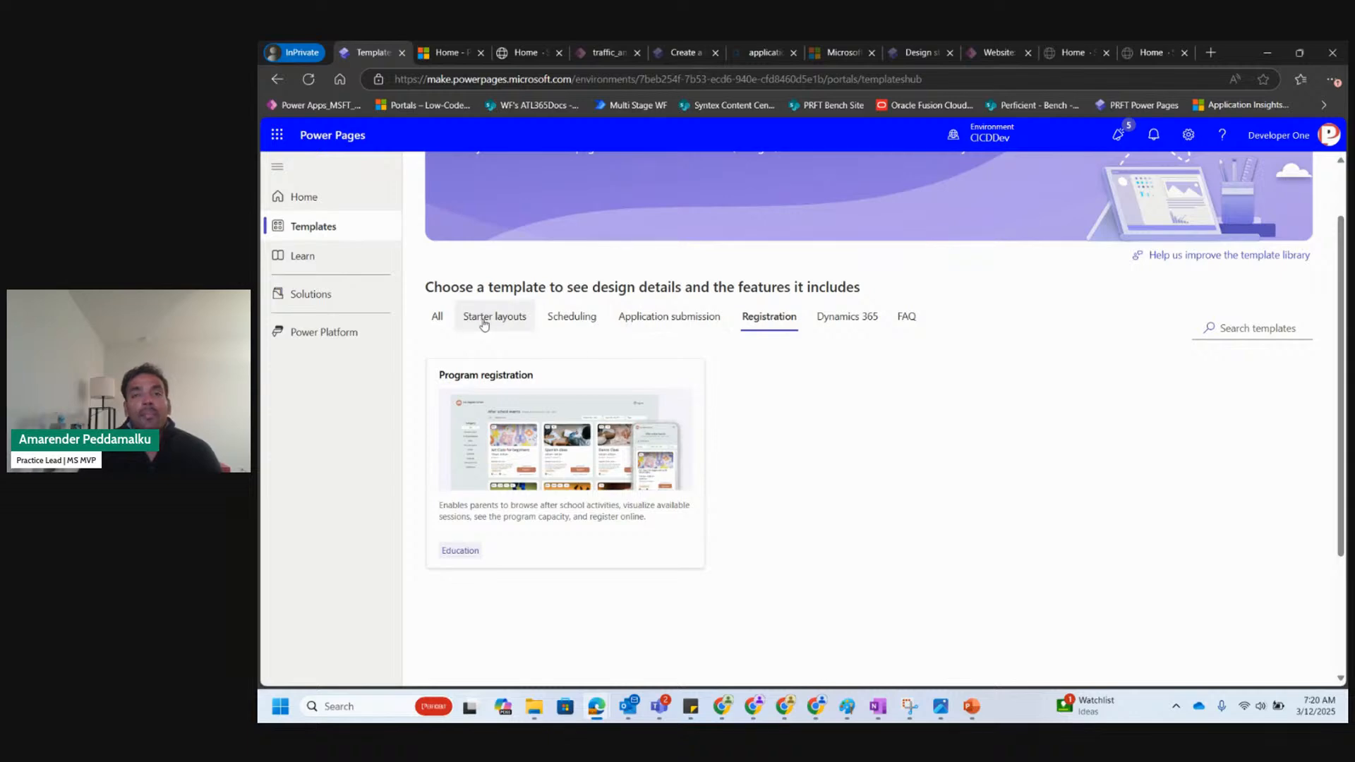
# Show all templates and open the preview of the Starter layout 4 template.
pyautogui.click(438, 319)
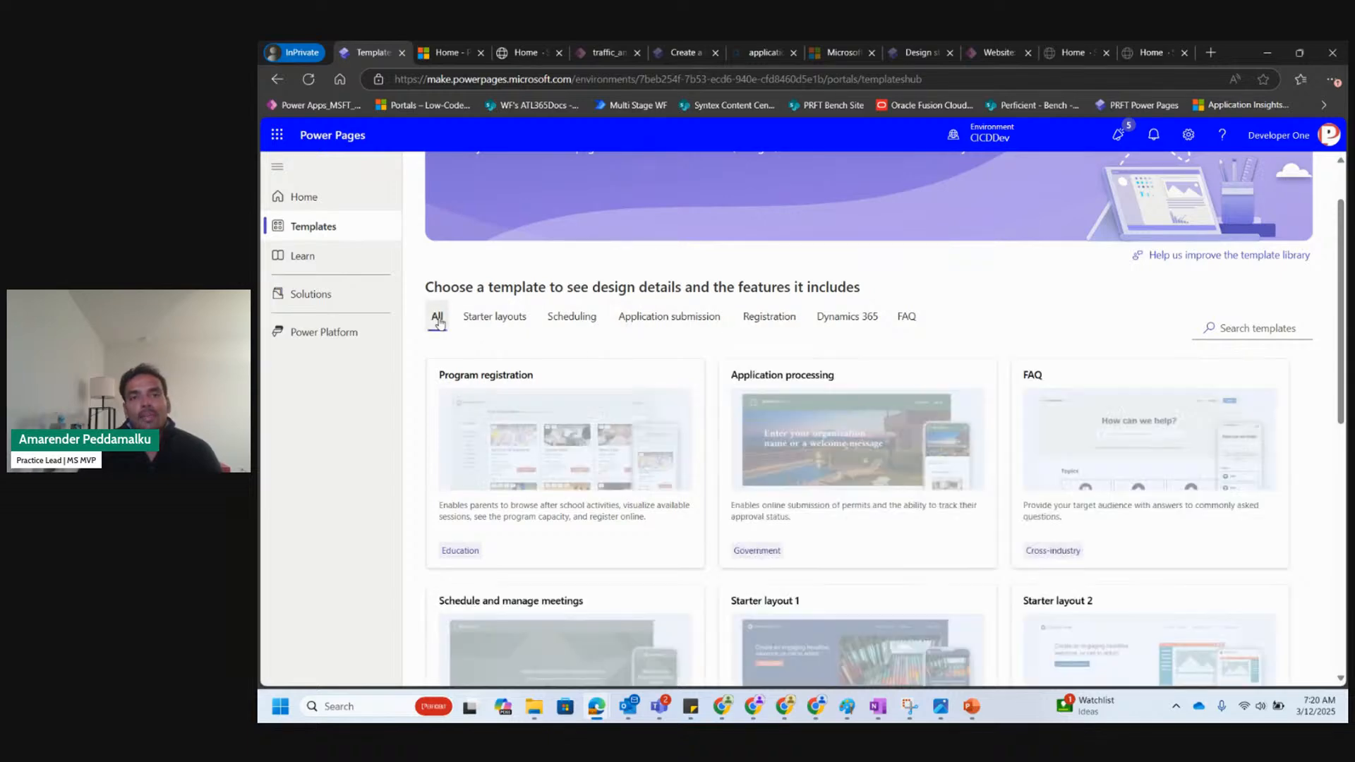
pyautogui.moveTo(766, 451)
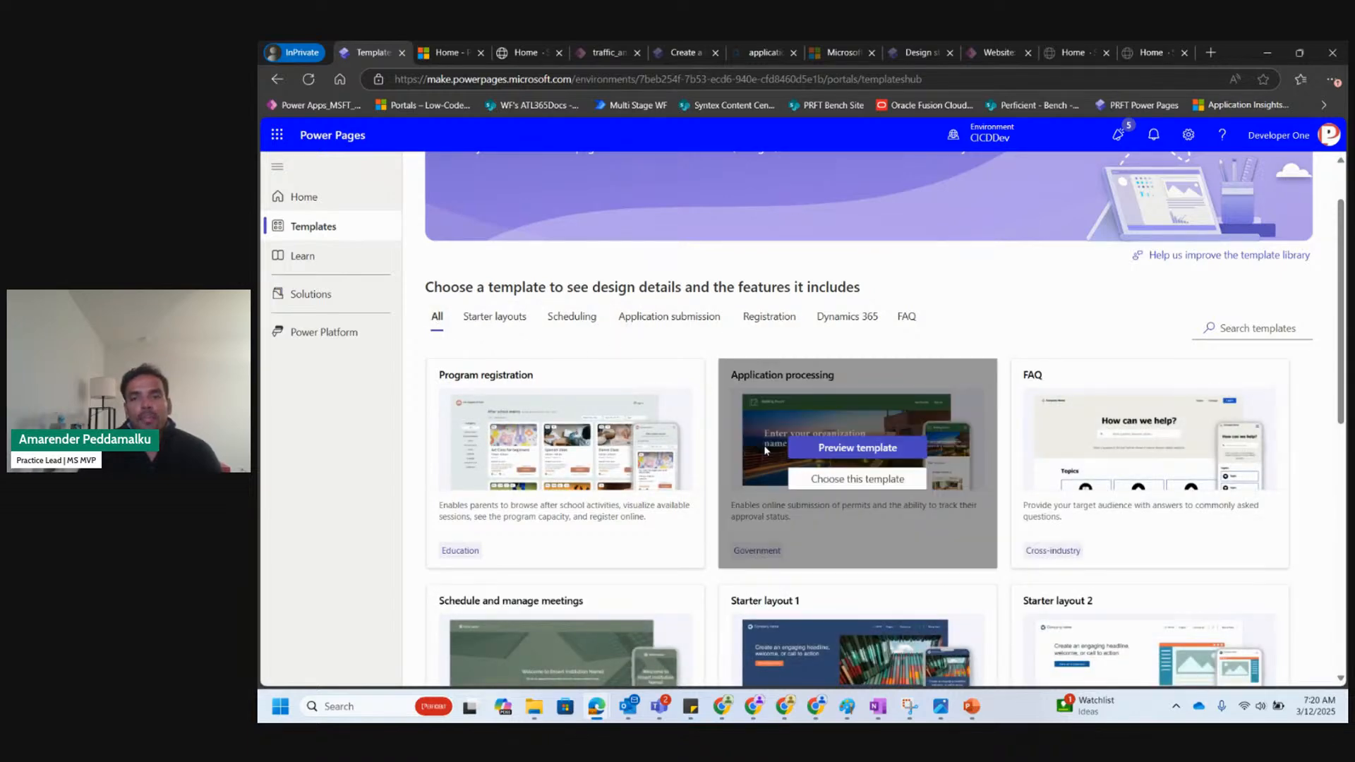
pyautogui.scroll(-5, 766, 450)
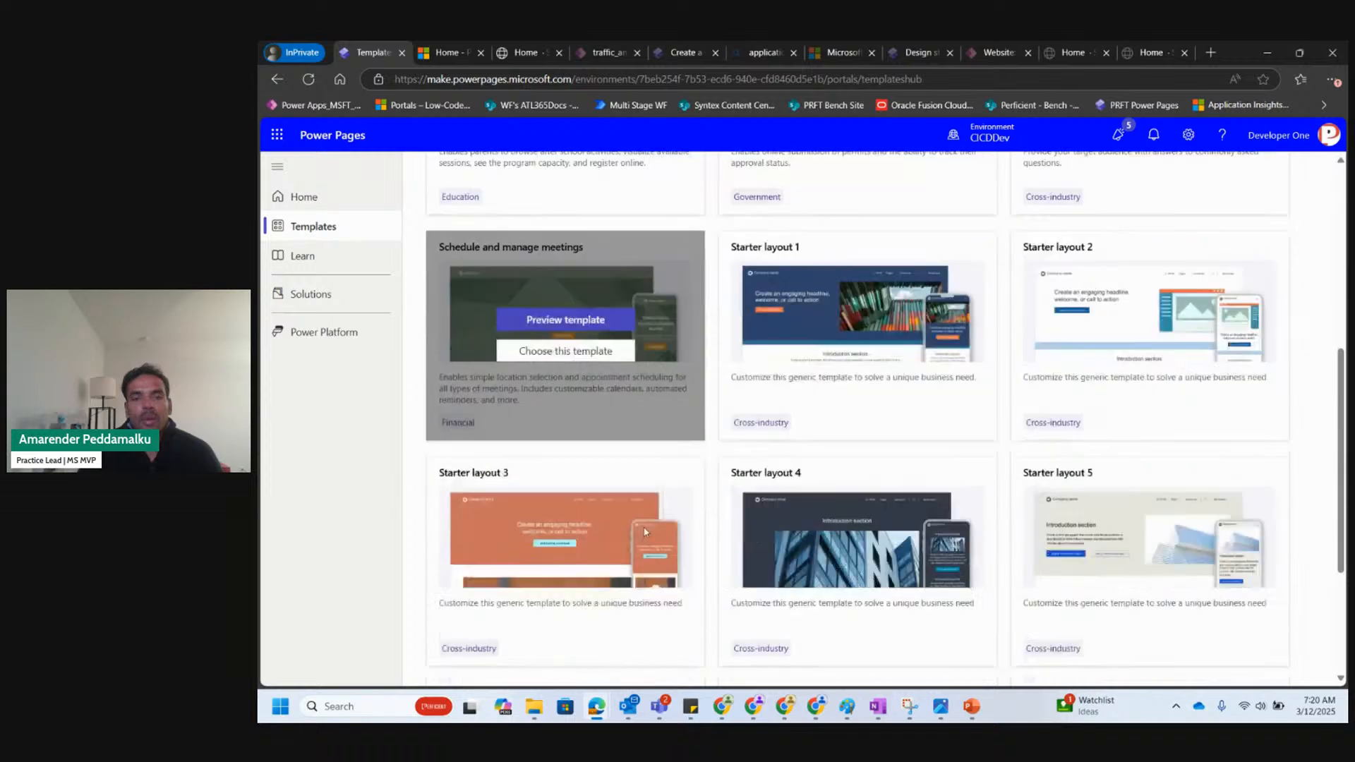
pyautogui.scroll(-2, 644, 533)
pyautogui.moveTo(794, 508)
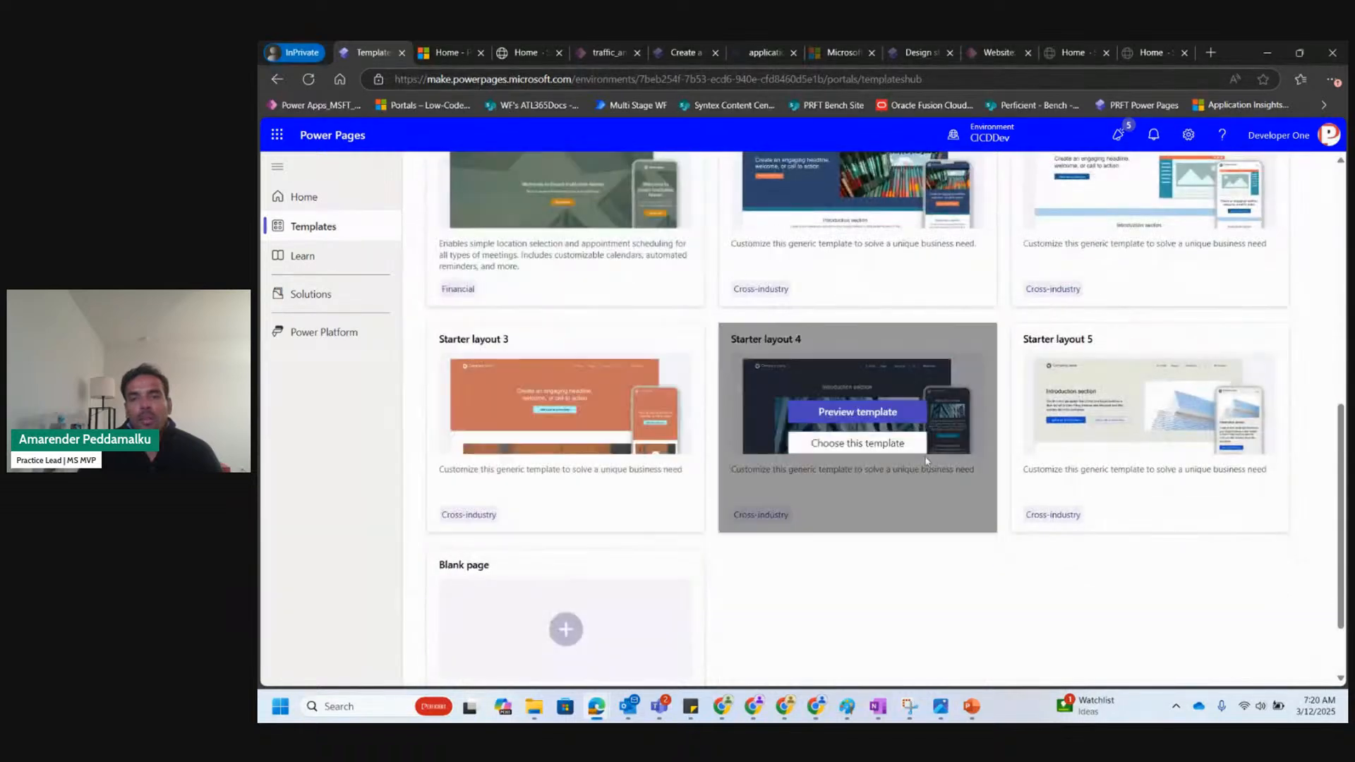
pyautogui.click(863, 412)
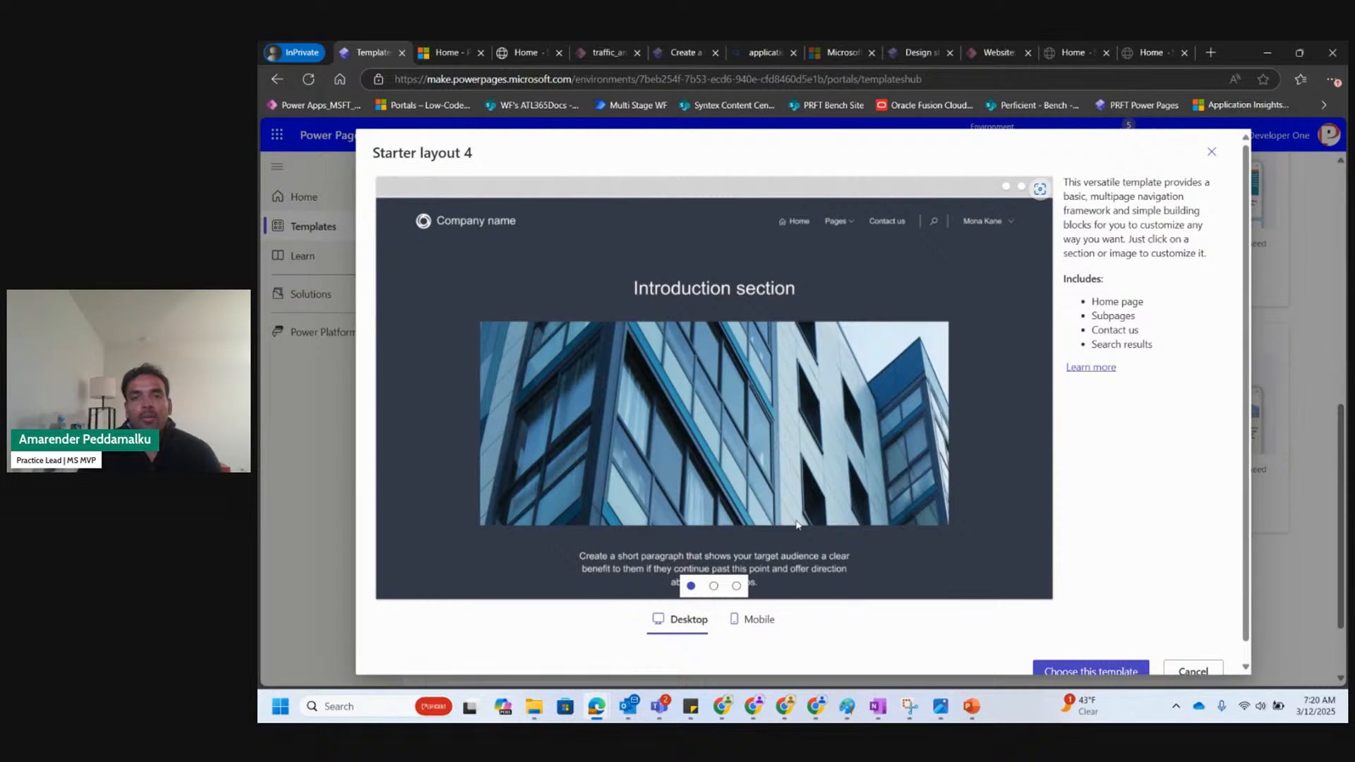
# View the desktop preview of both Starter layout 4 subpages and return to its home page view.
pyautogui.click(713, 587)
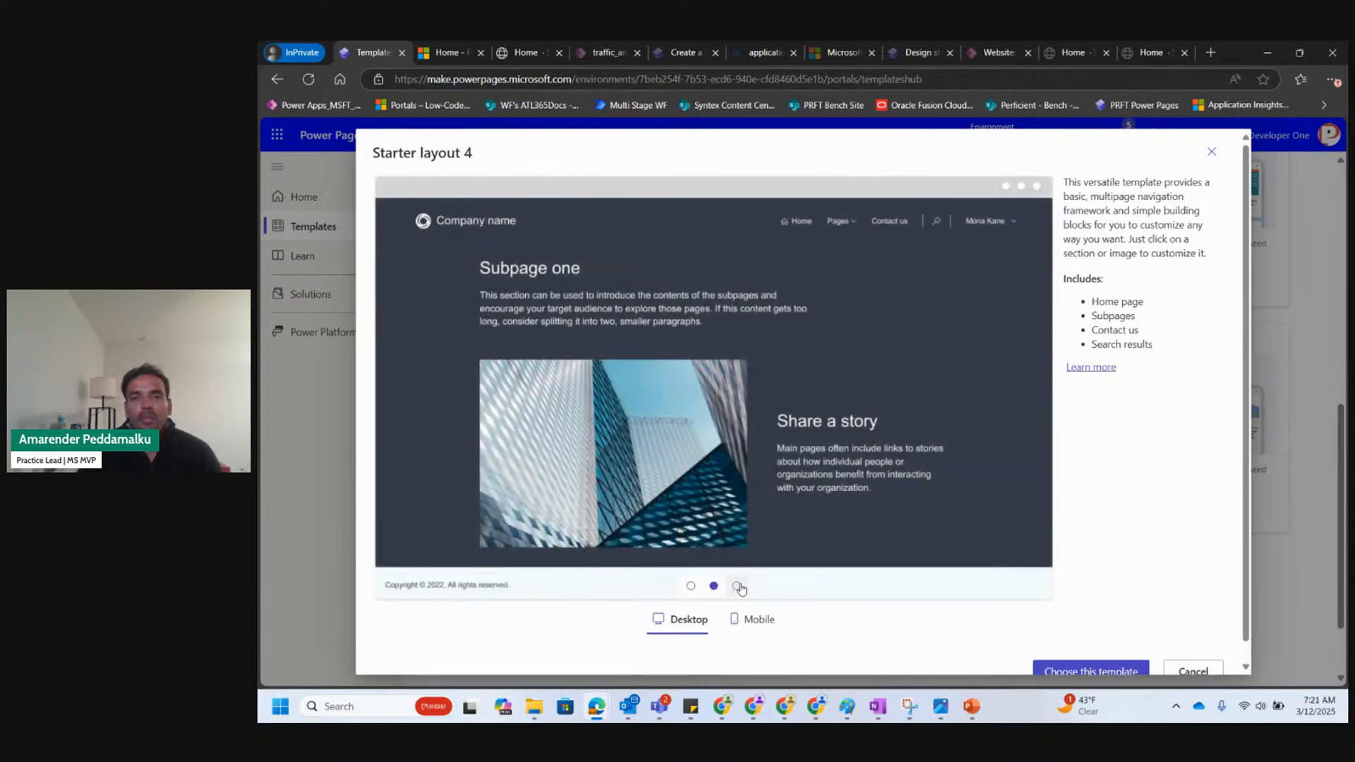
pyautogui.click(739, 587)
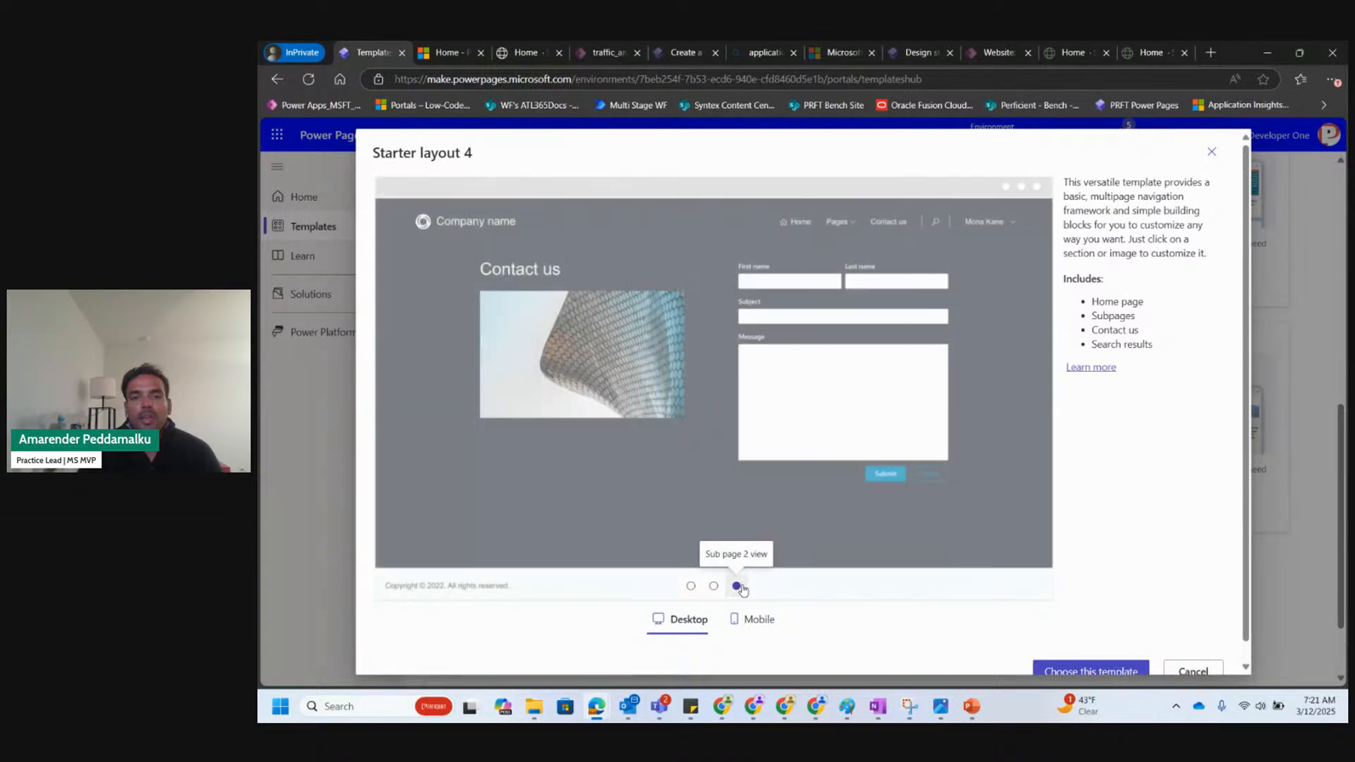
pyautogui.click(686, 586)
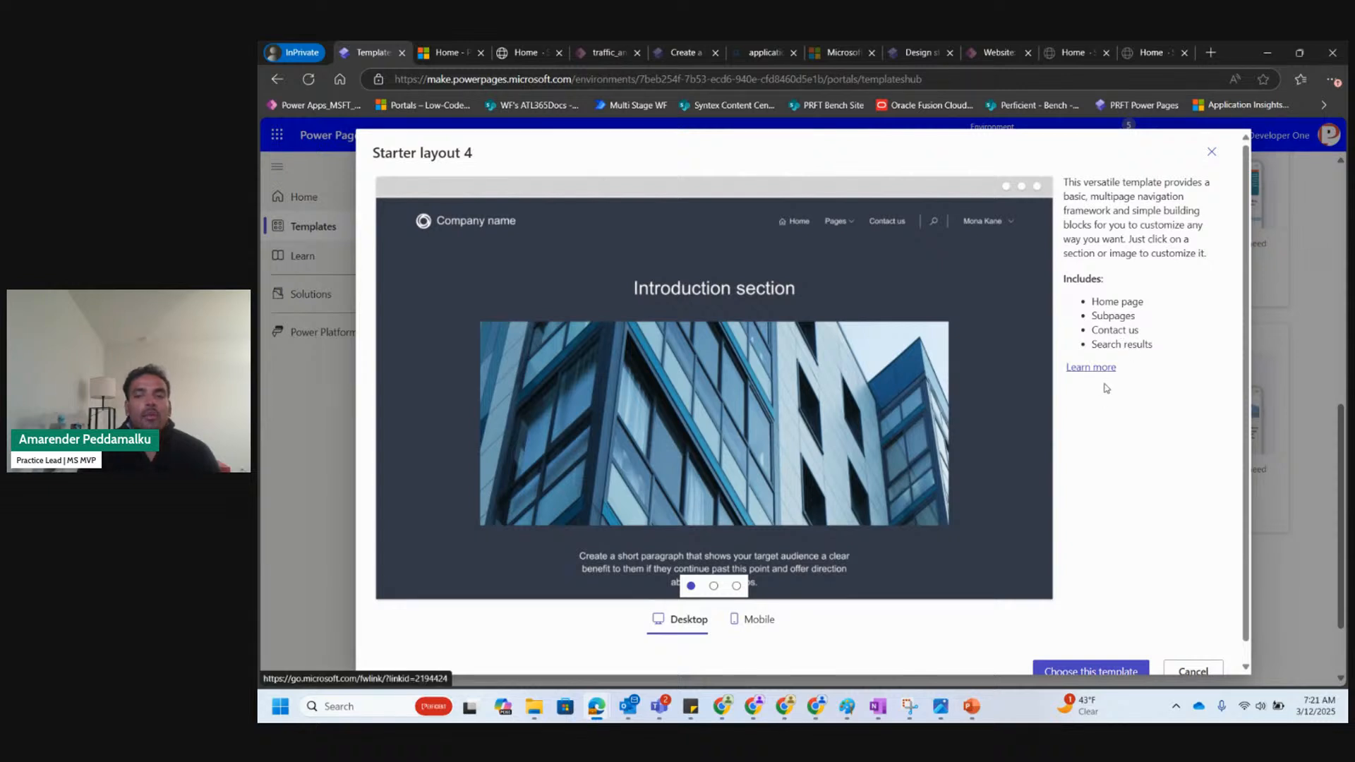
# Check the mobile preview of the template's home page and subpages, and close the preview without choosing the template.
pyautogui.scroll(-1, 1103, 385)
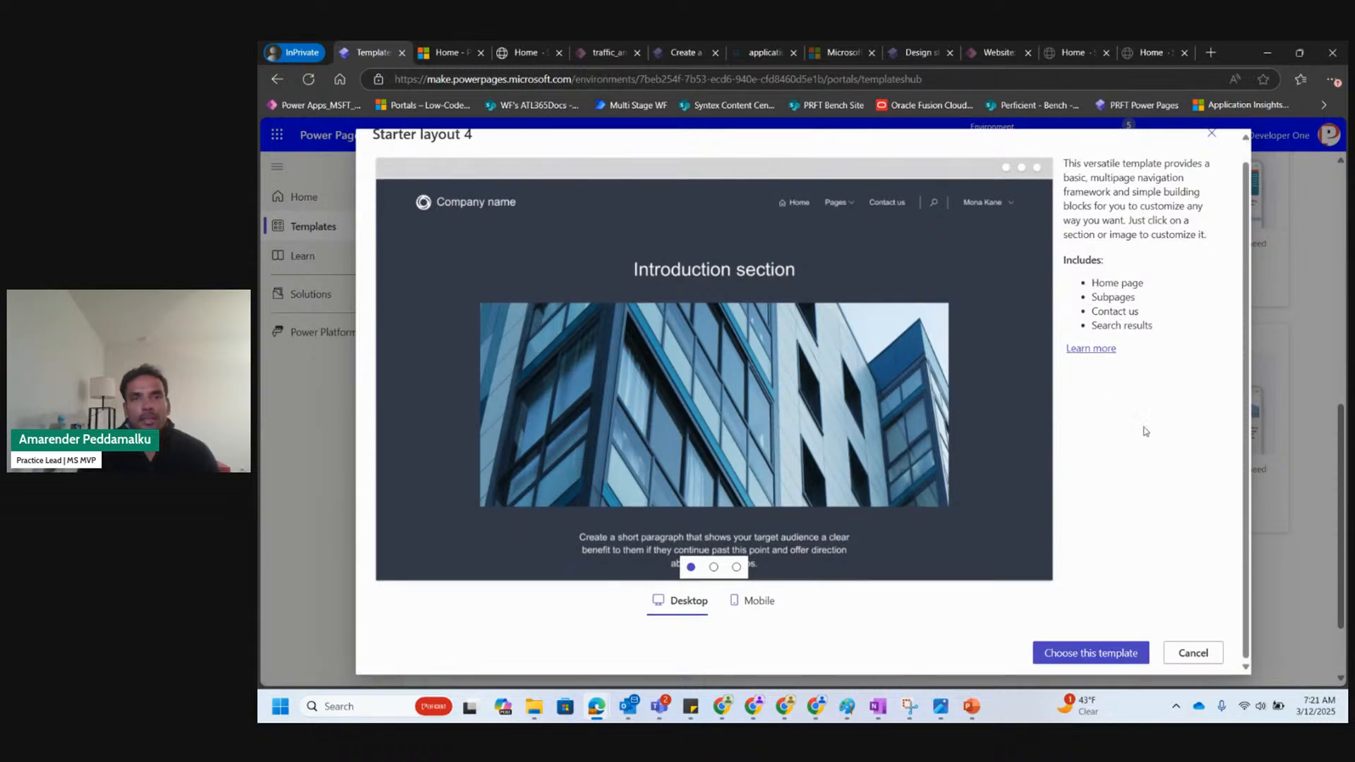
pyautogui.click(766, 605)
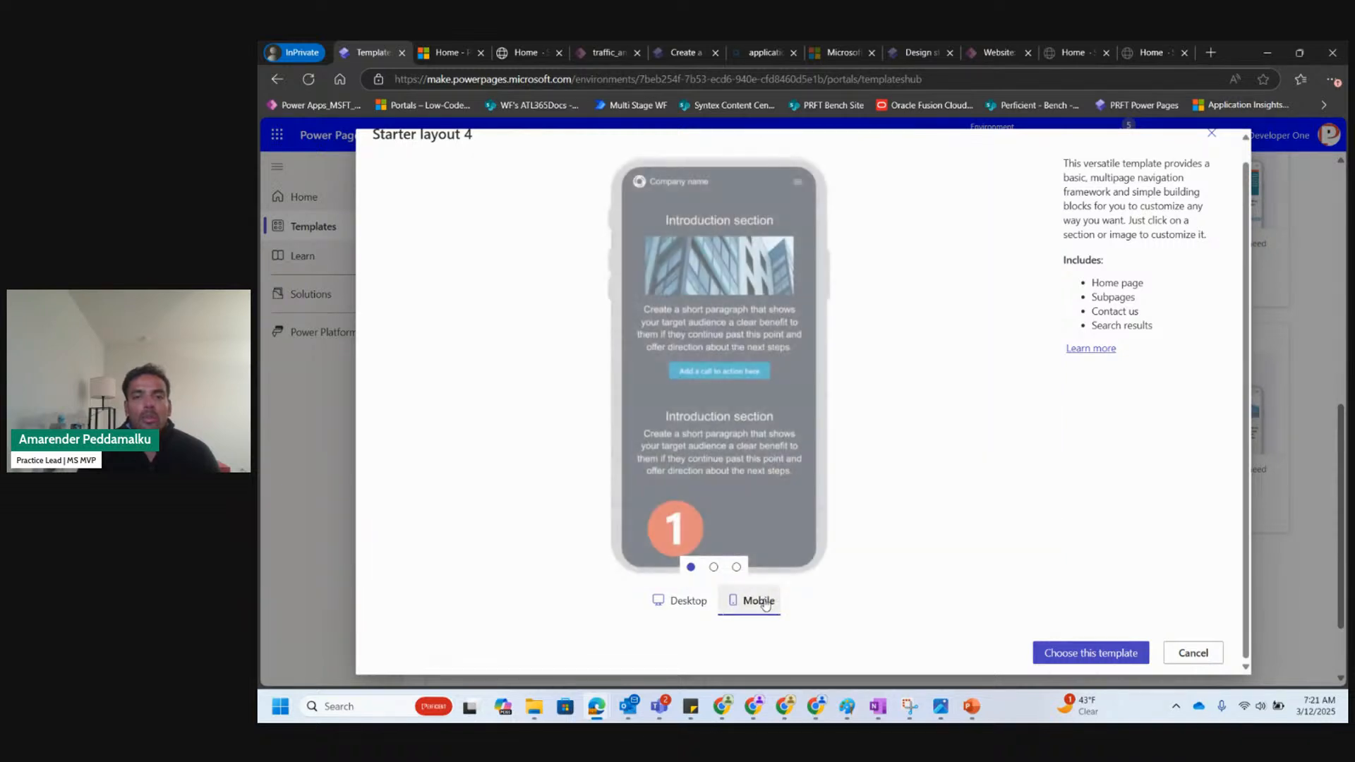
pyautogui.click(715, 567)
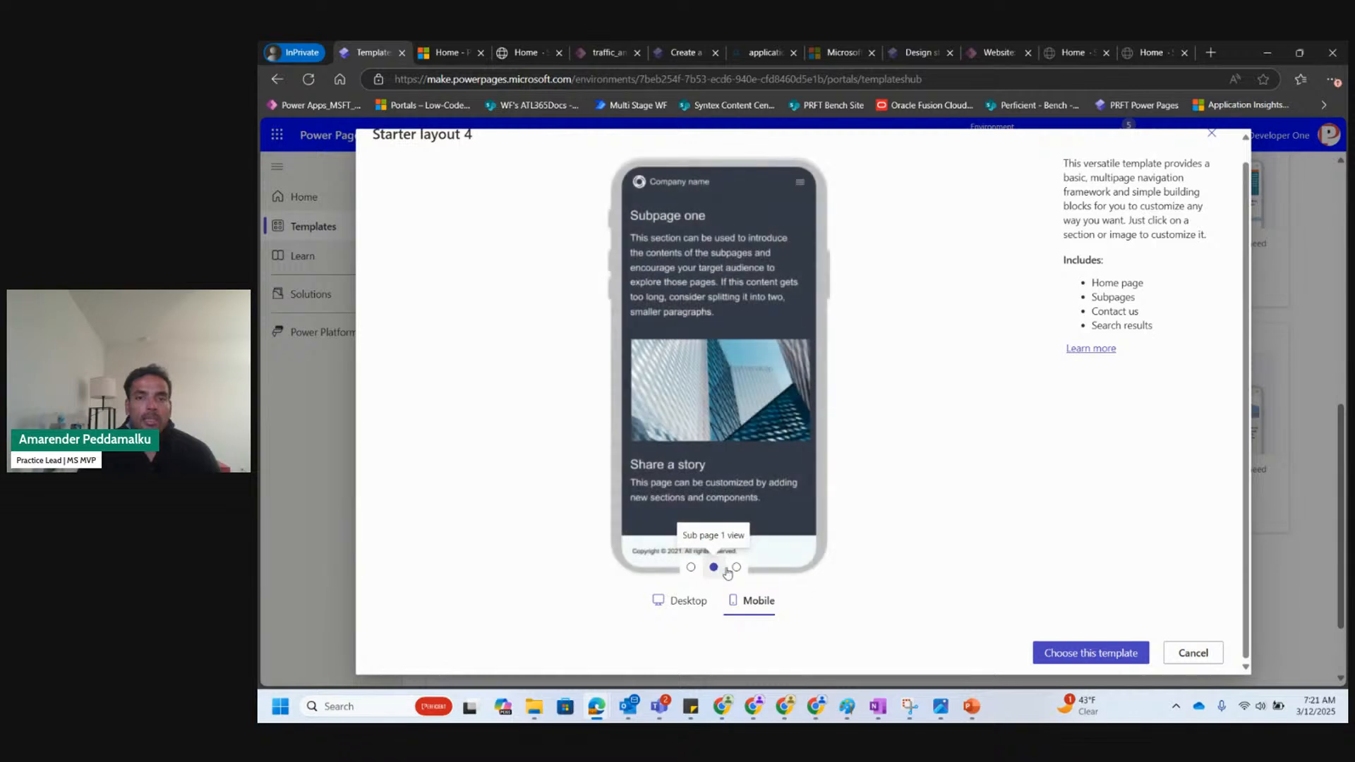
pyautogui.click(736, 569)
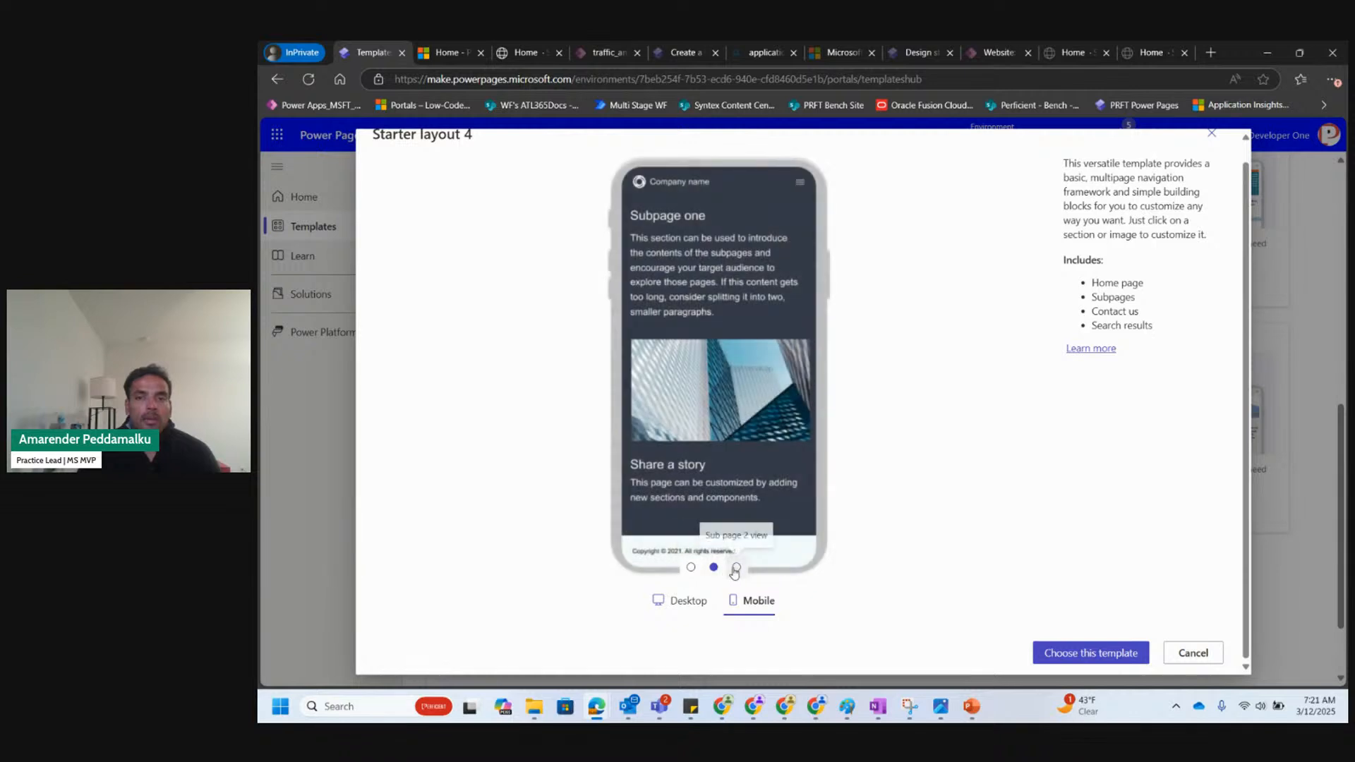
pyautogui.click(692, 569)
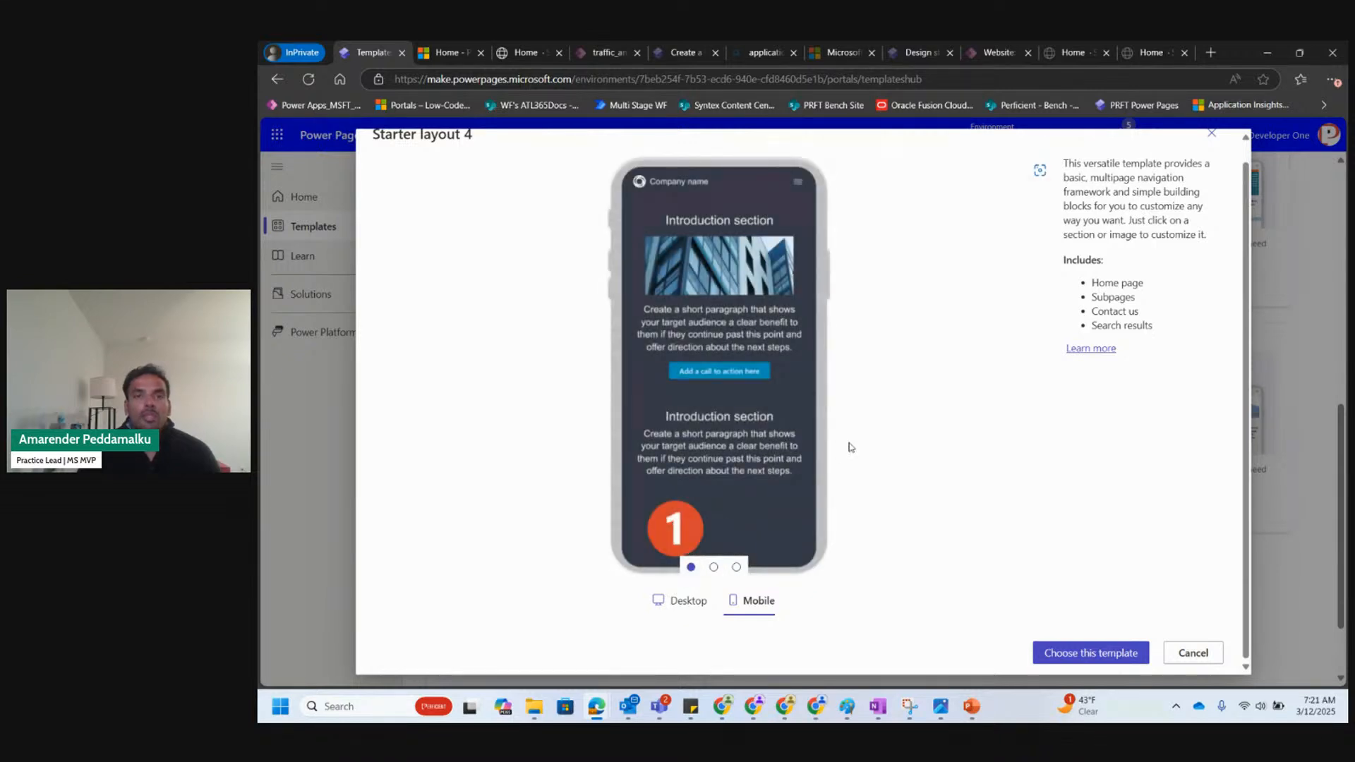
pyautogui.scroll(1, 850, 447)
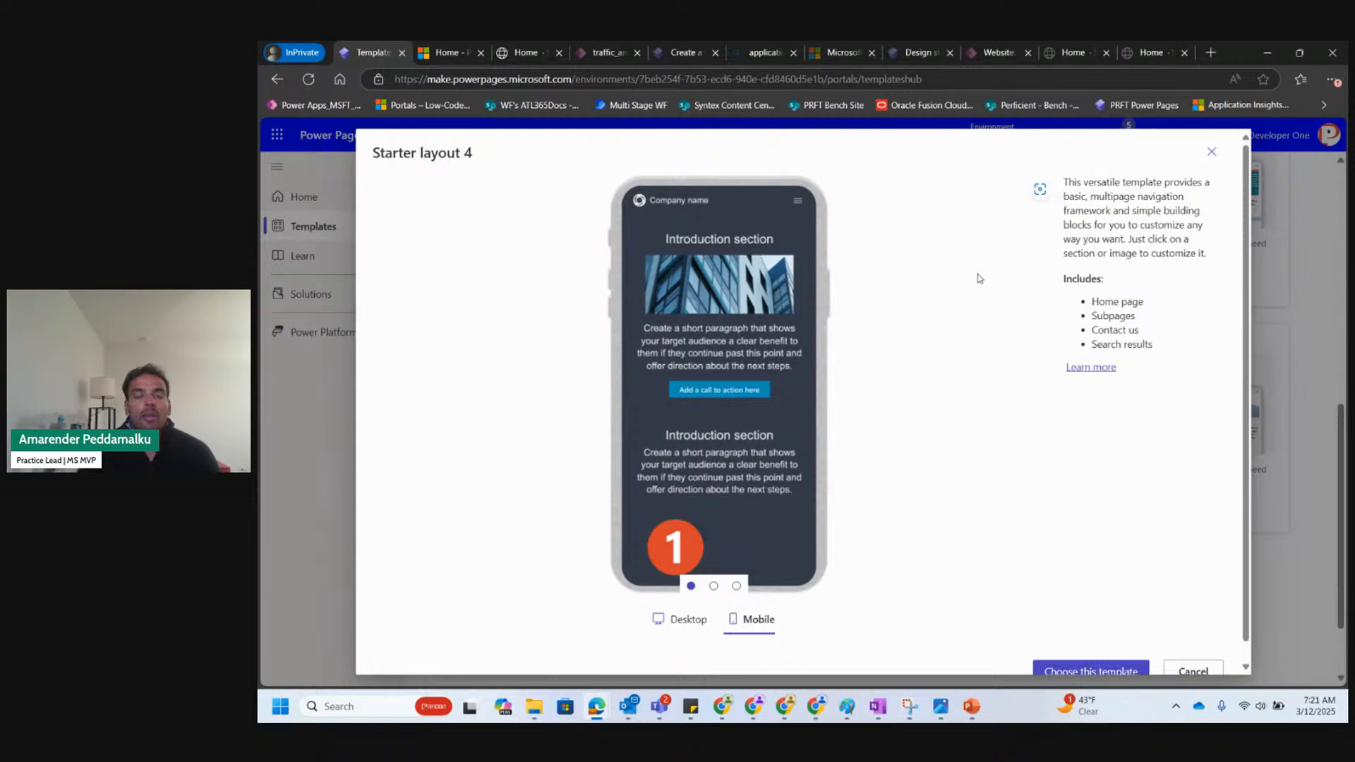
pyautogui.scroll(-1, 973, 515)
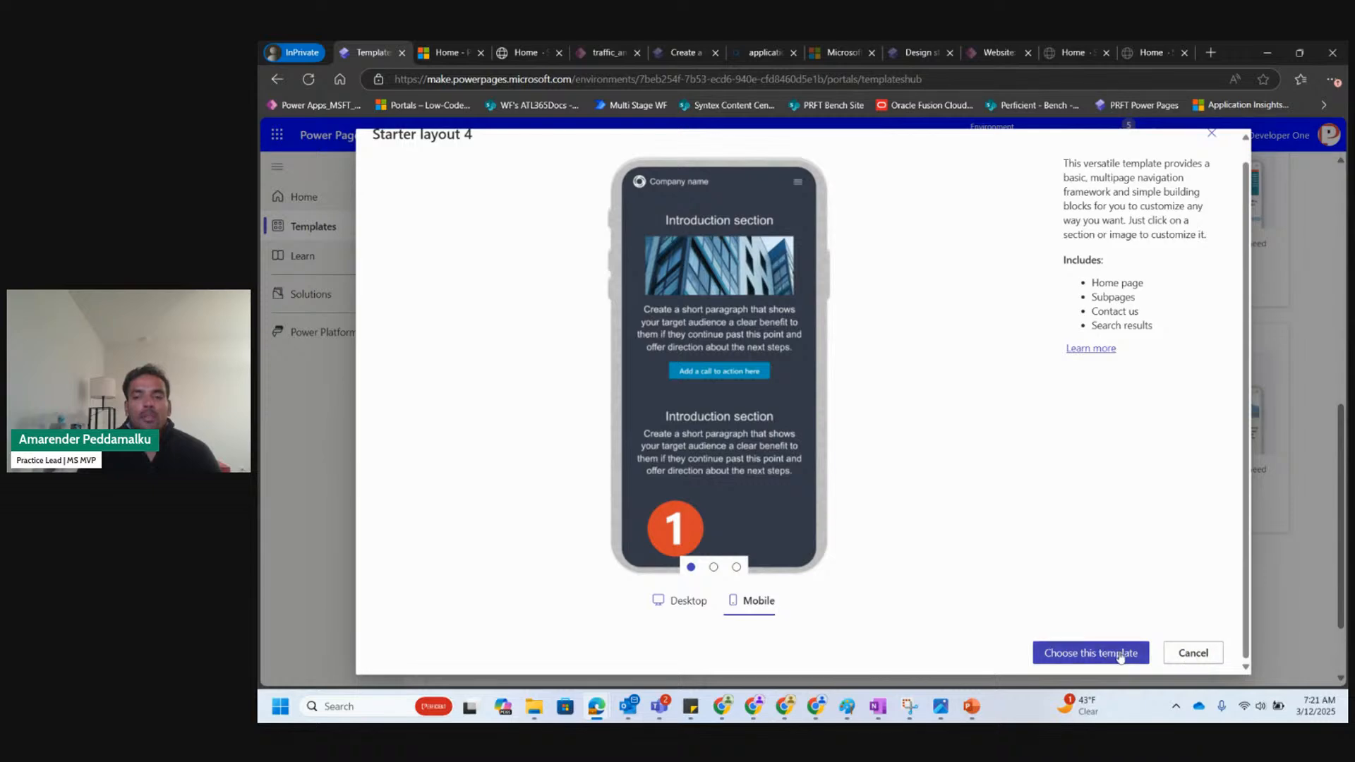
pyautogui.click(1192, 653)
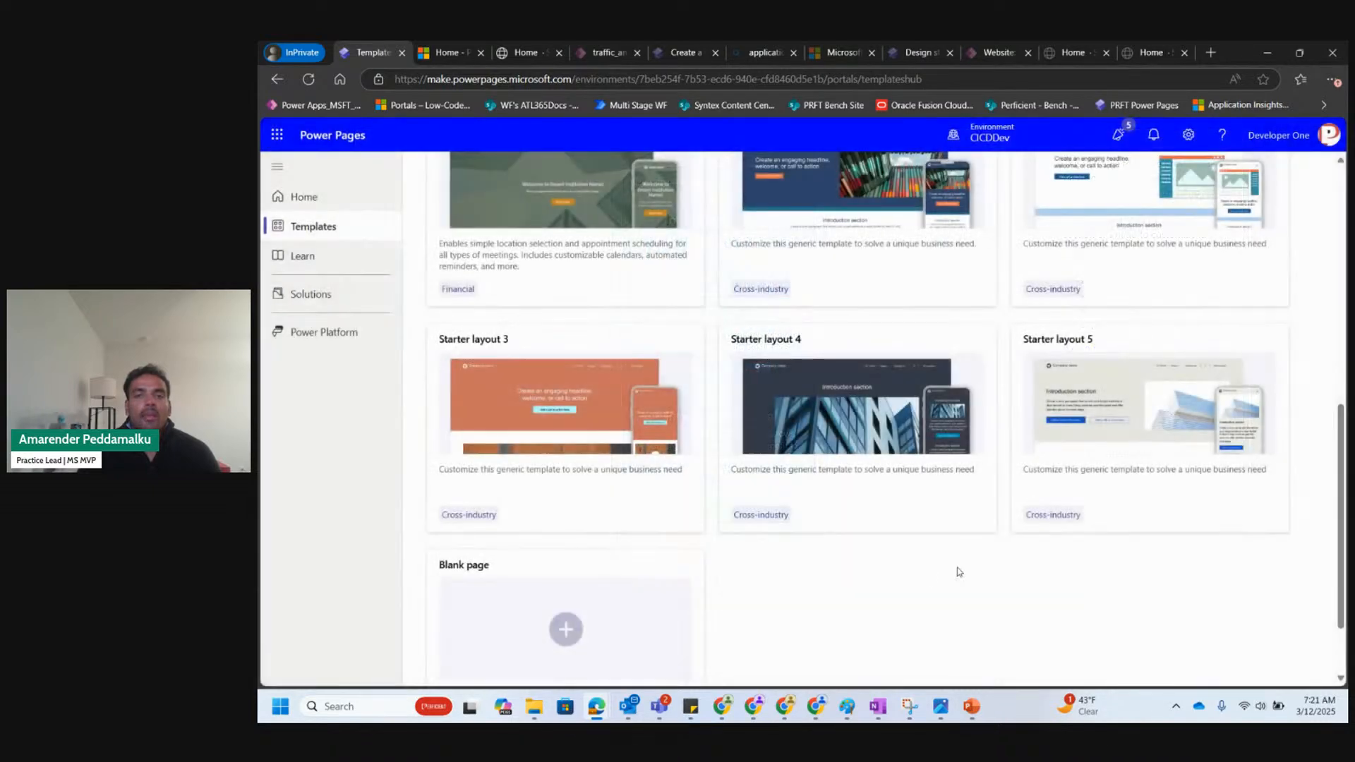
# Open the learning hub and look through its Getting started resources.
pyautogui.scroll(5, 924, 576)
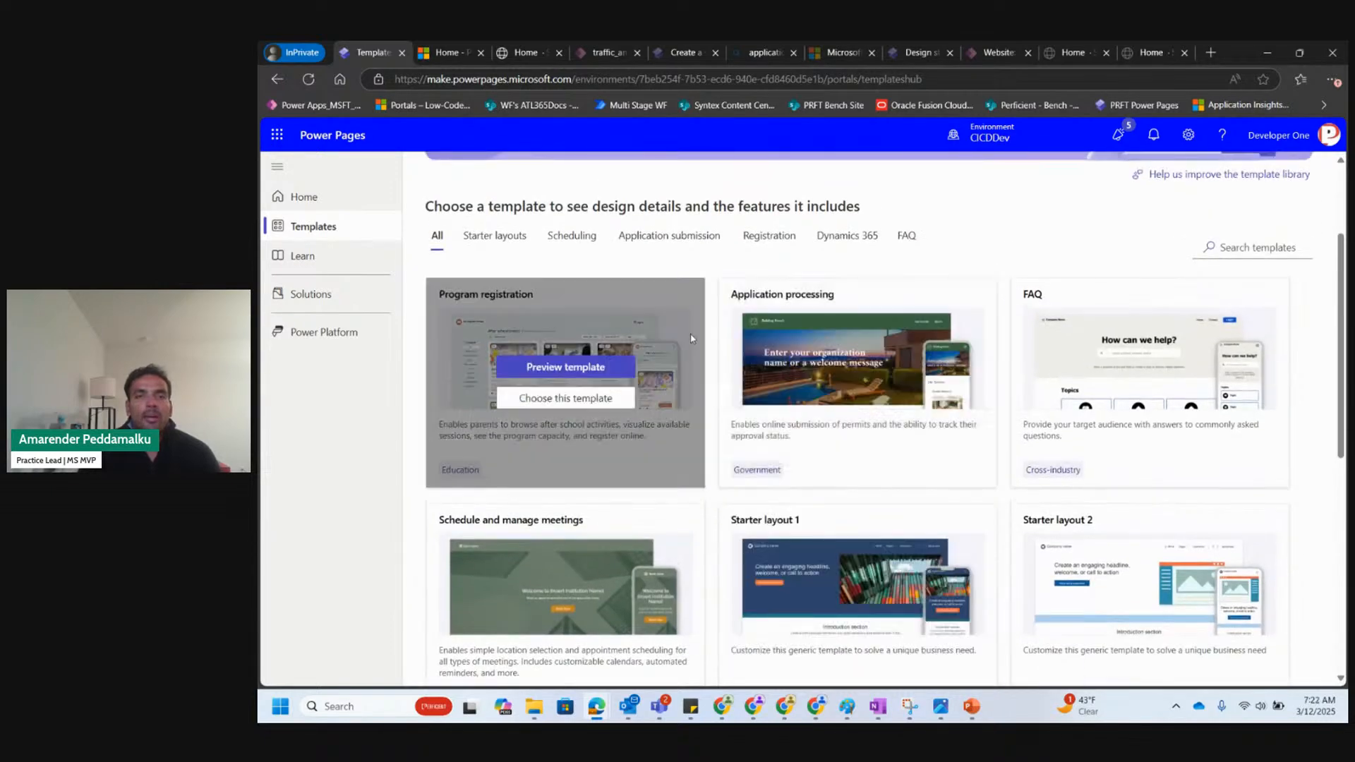
pyautogui.scroll(3, 535, 303)
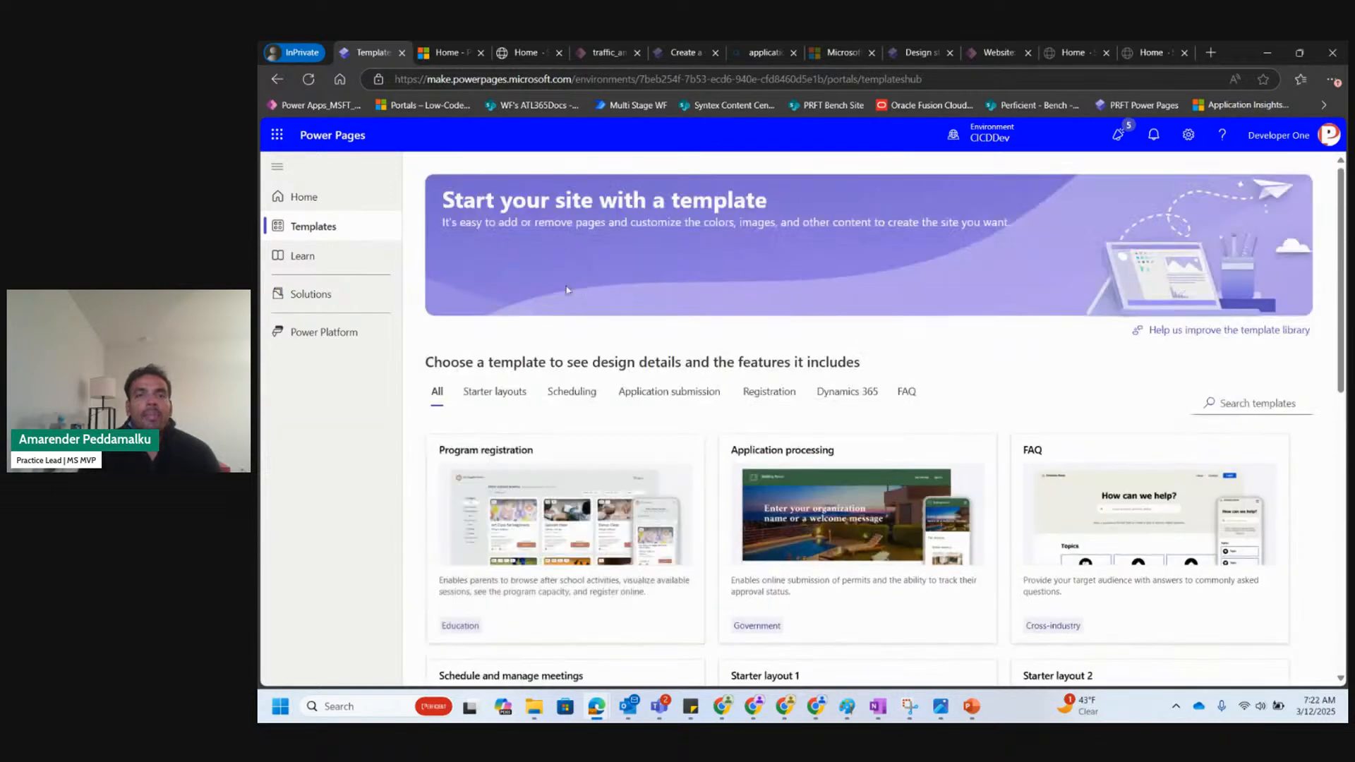
pyautogui.click(342, 271)
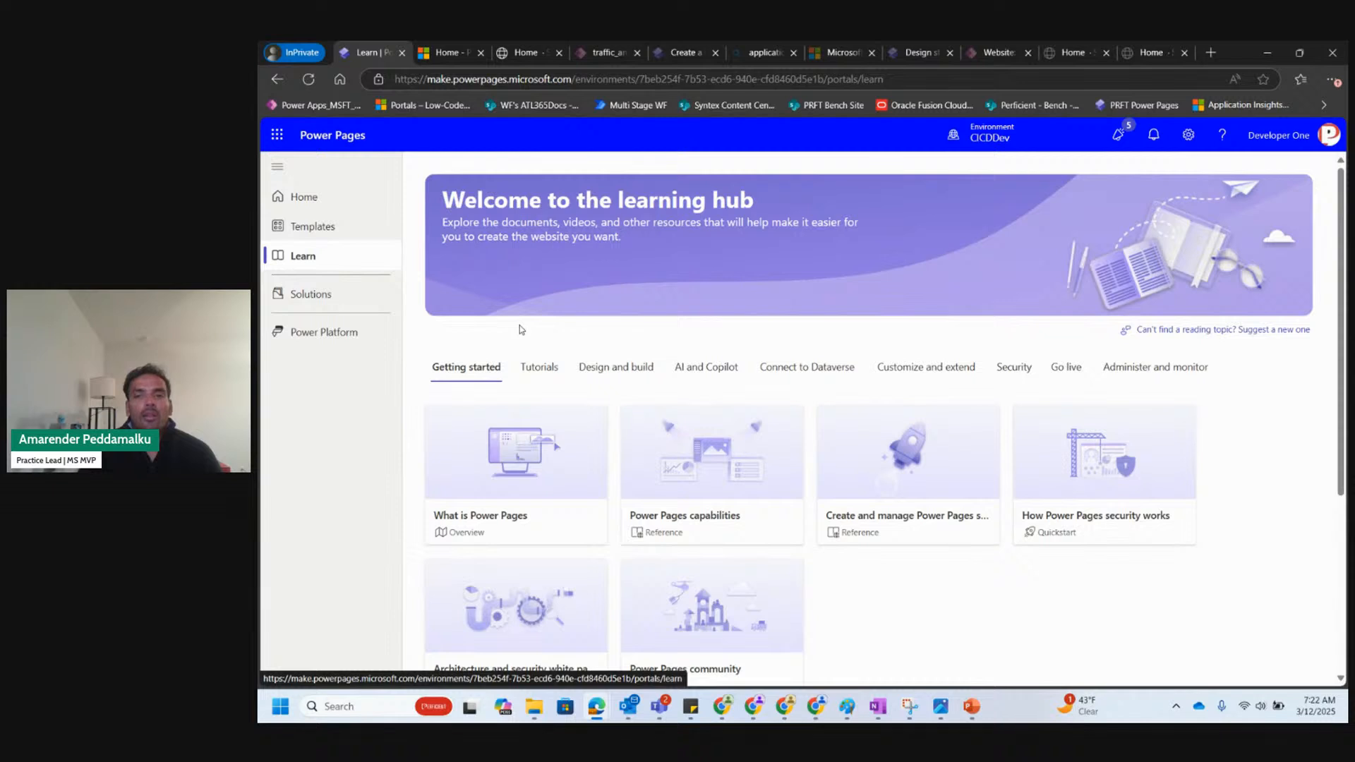
pyautogui.scroll(-1, 521, 329)
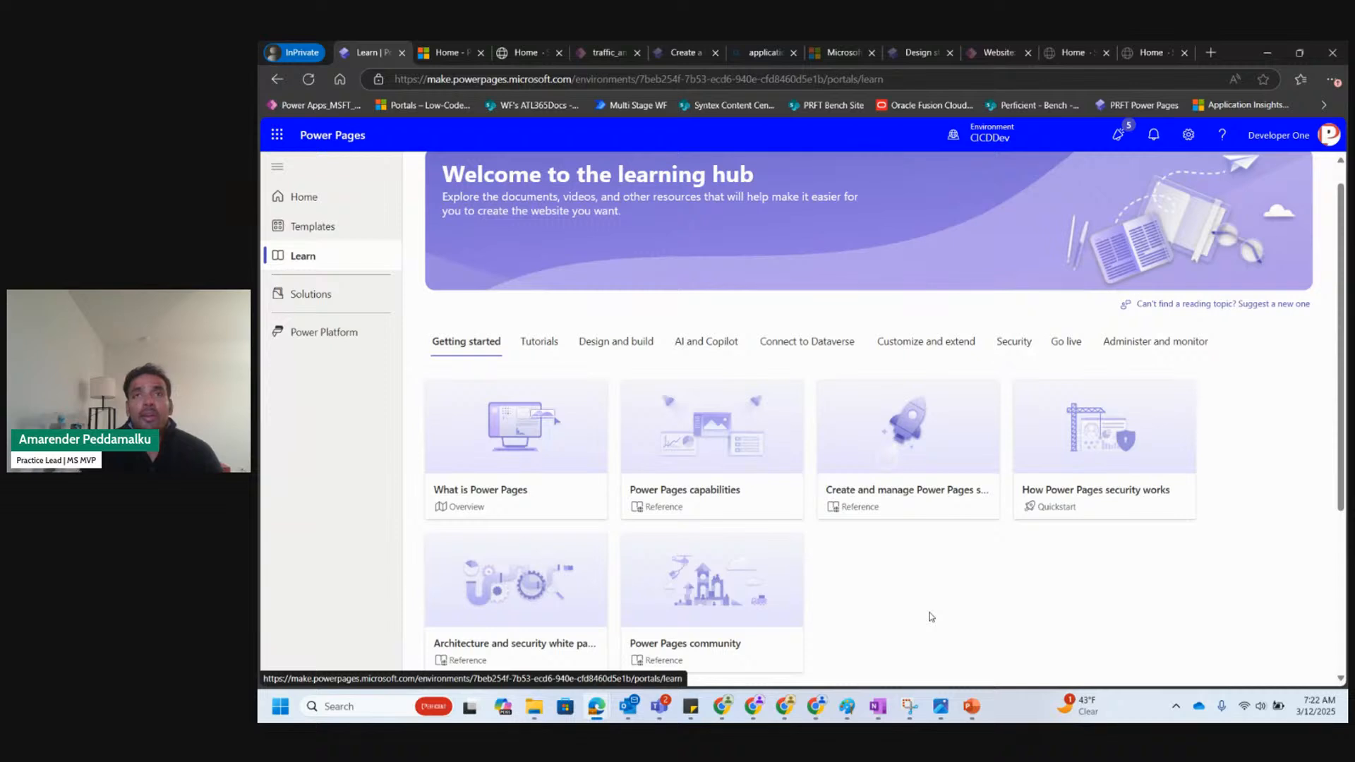
pyautogui.scroll(-1, 931, 617)
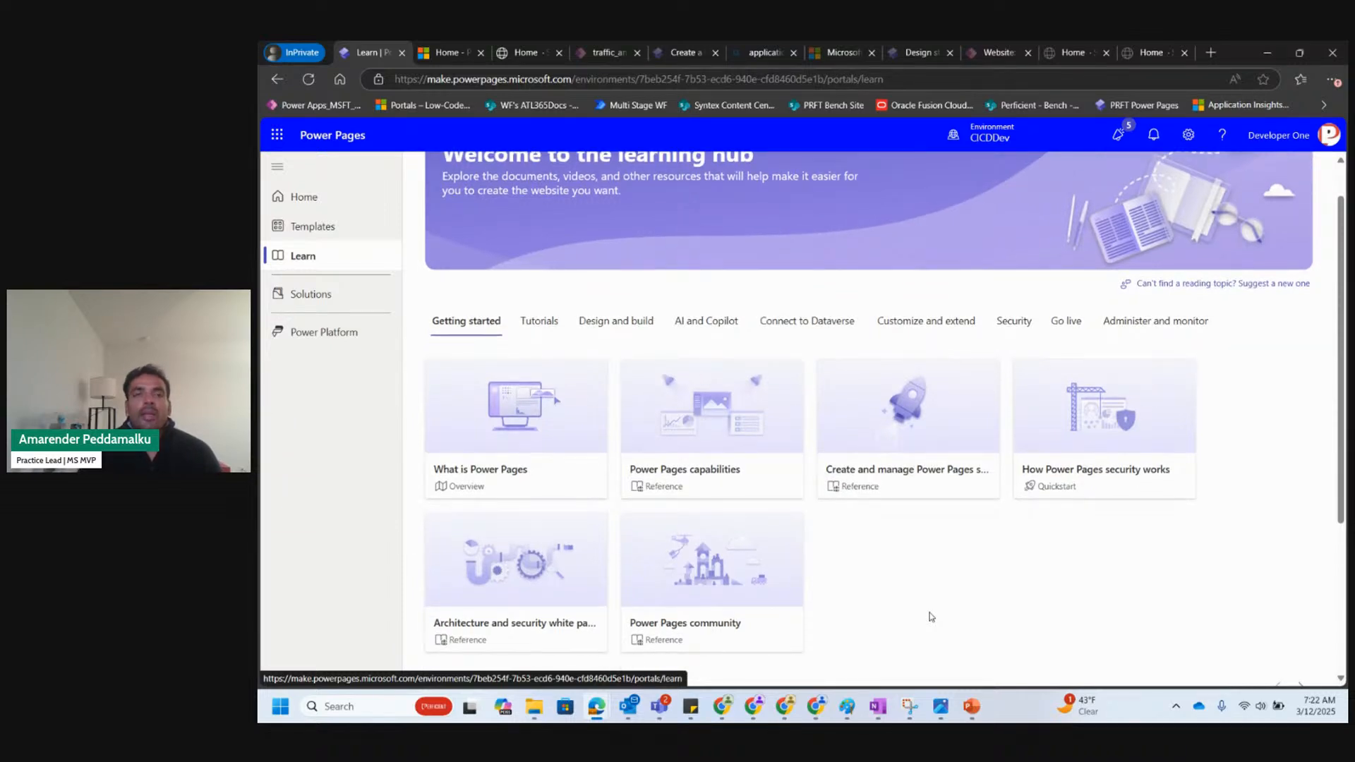
pyautogui.scroll(1, 930, 617)
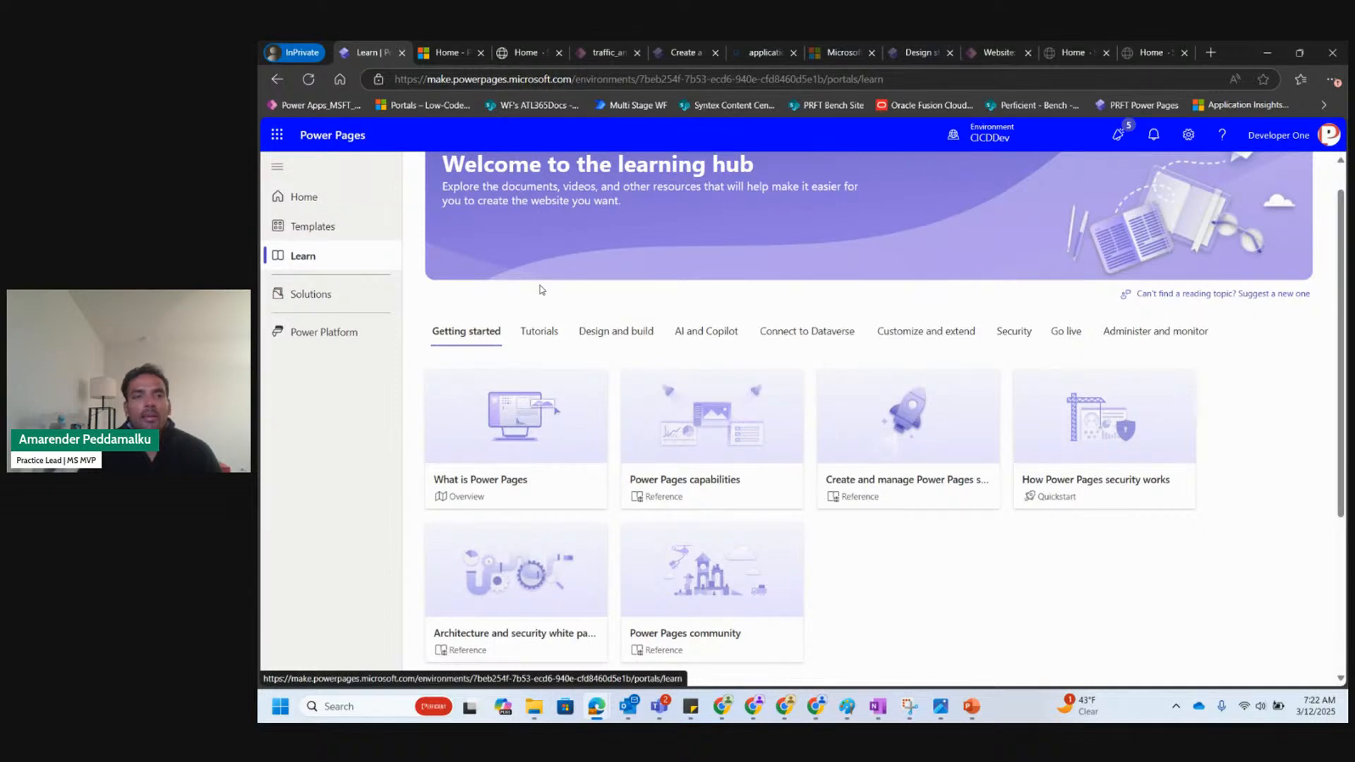
pyautogui.scroll(1, 530, 304)
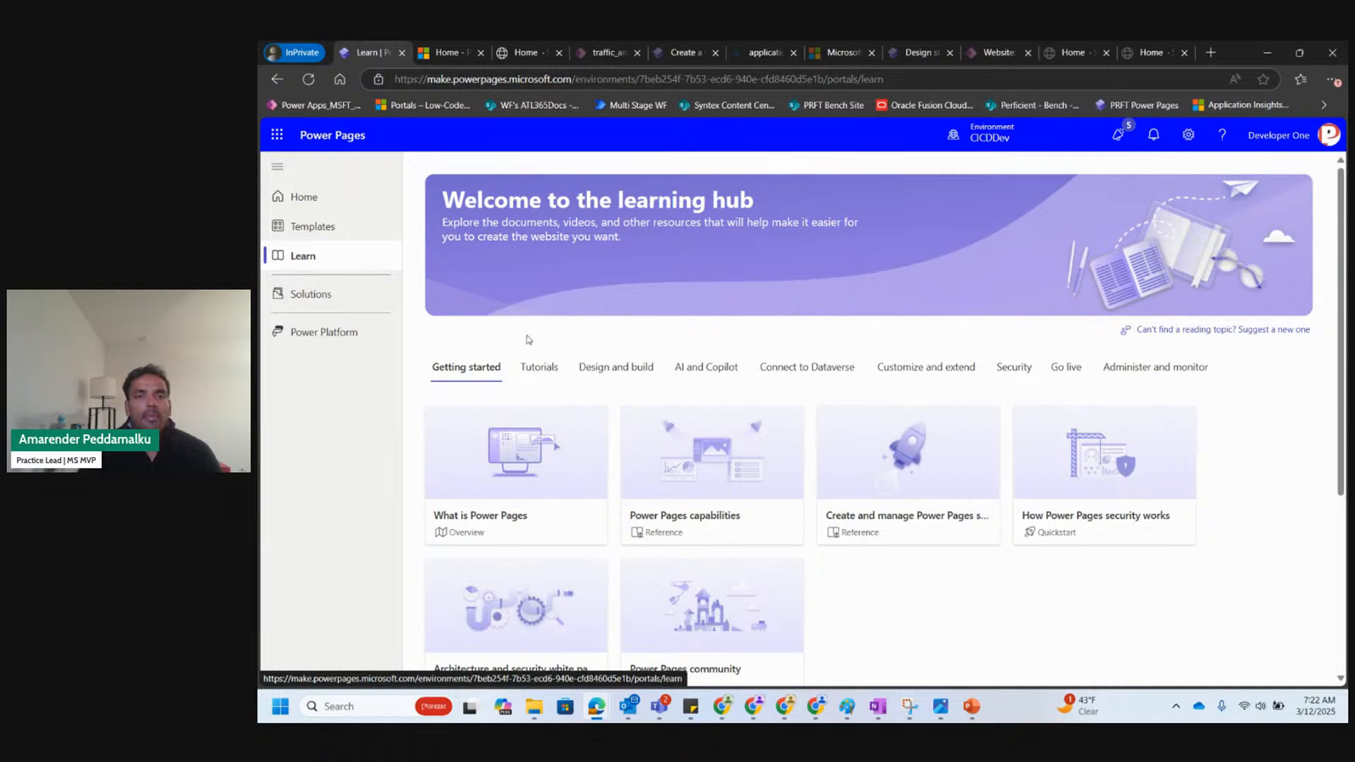
# Look through the learning hub's Design and build resources and its Connect to Dataverse resources.
pyautogui.click(641, 383)
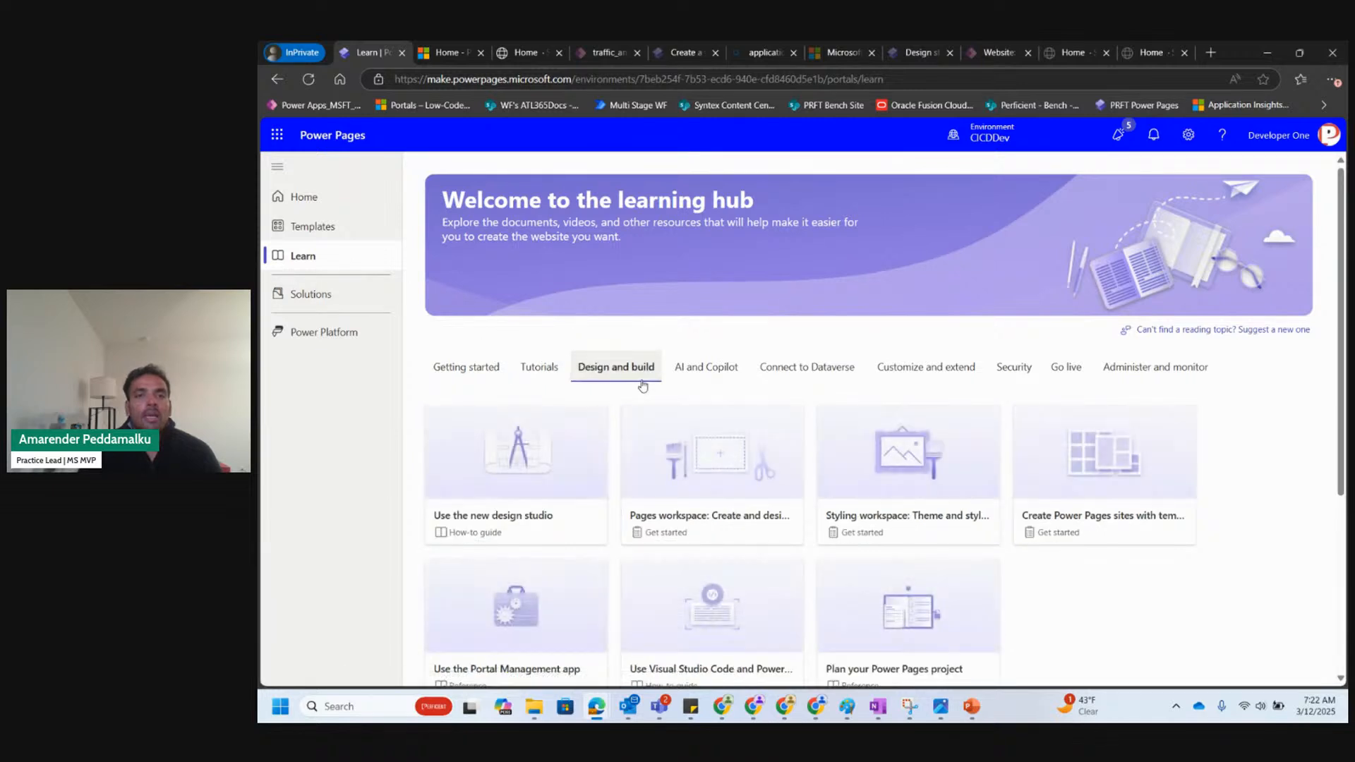
pyautogui.scroll(-1, 643, 385)
pyautogui.scroll(-1, 628, 462)
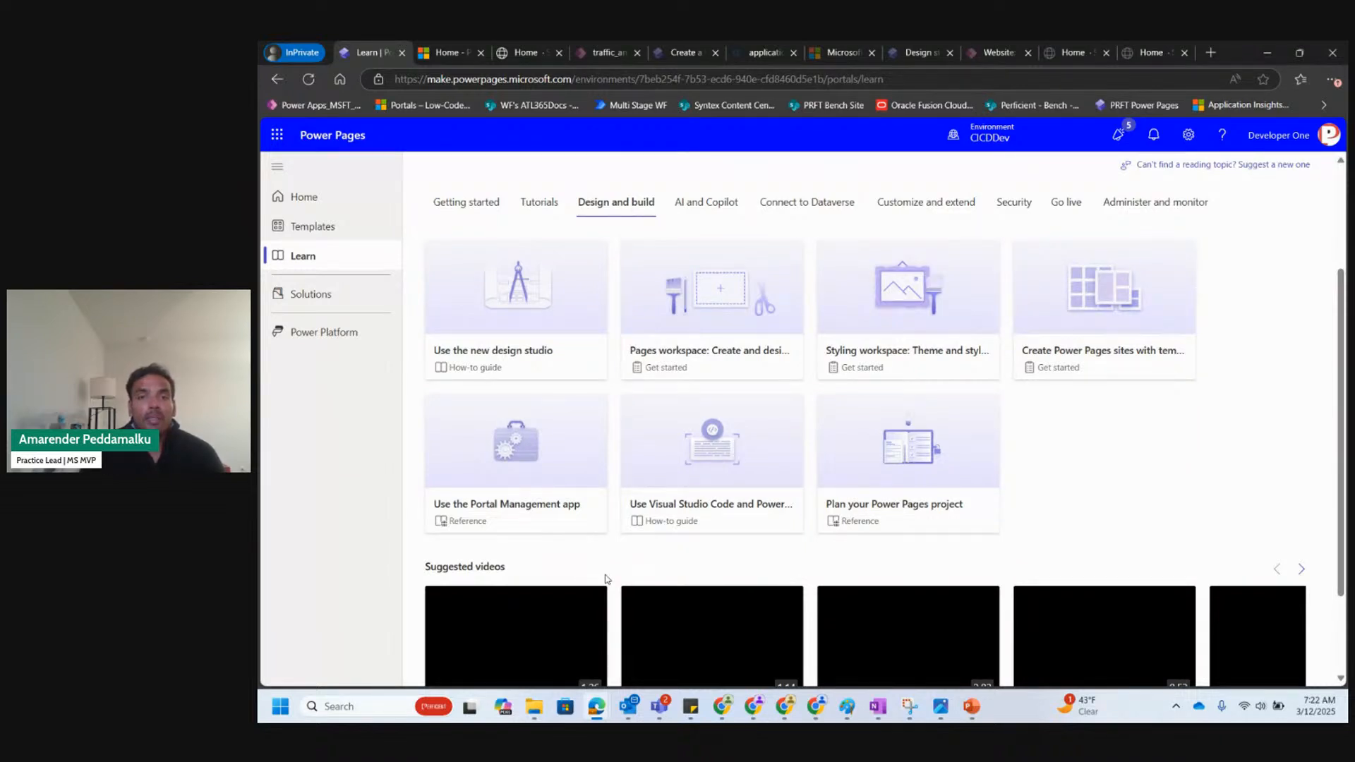
pyautogui.scroll(1, 520, 577)
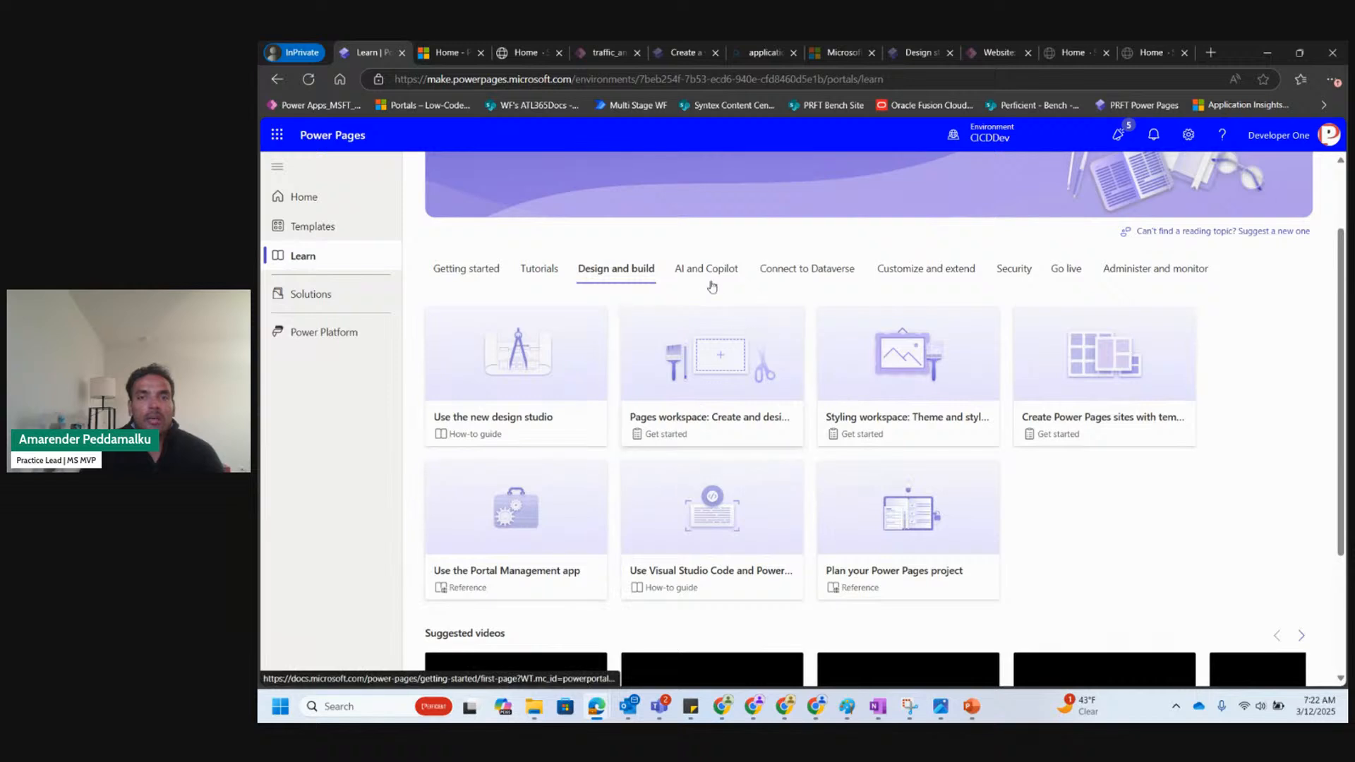
pyautogui.click(821, 278)
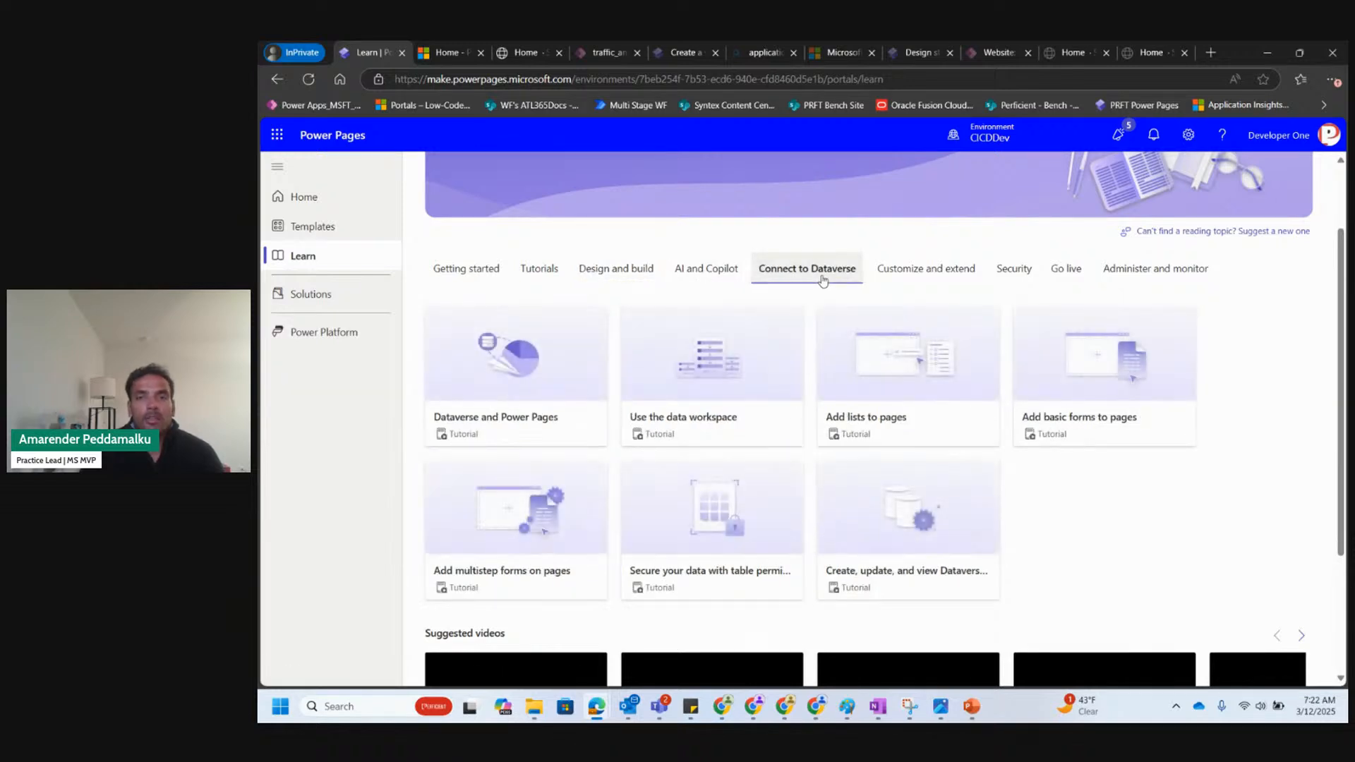
pyautogui.scroll(-1, 1070, 533)
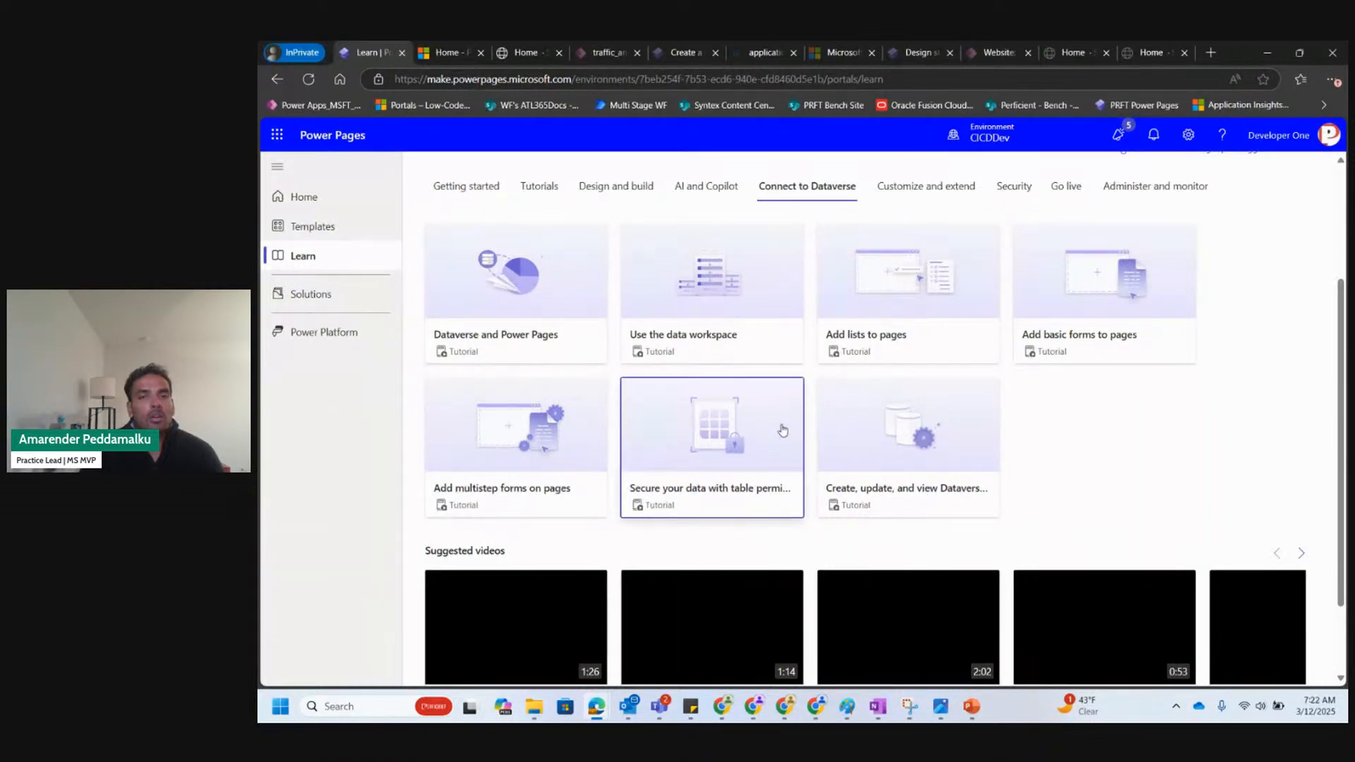
pyautogui.scroll(1, 1104, 464)
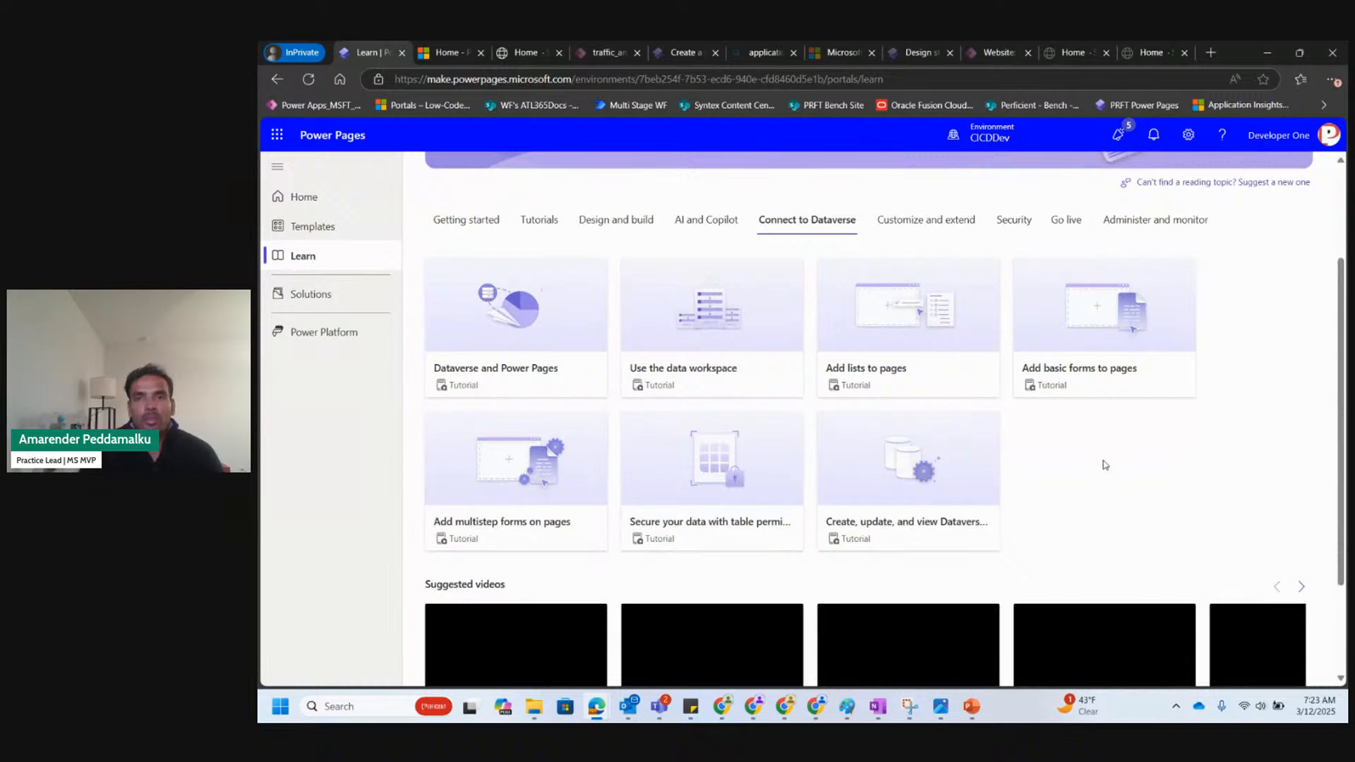
# View the Customize and extend, Security, Go live, and Administer and monitor resources in turn, and return to Getting started.
pyautogui.click(959, 222)
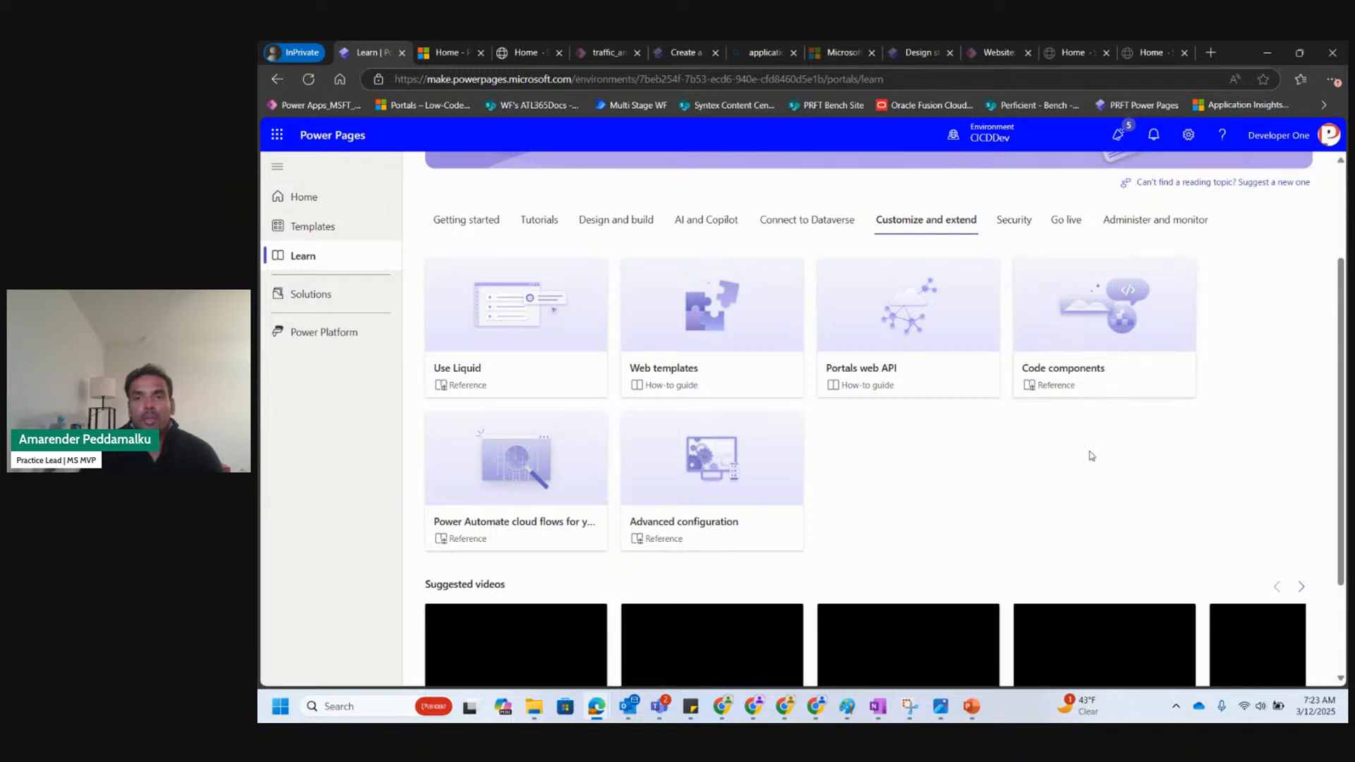
pyautogui.scroll(-3, 1091, 455)
pyautogui.scroll(4, 1092, 456)
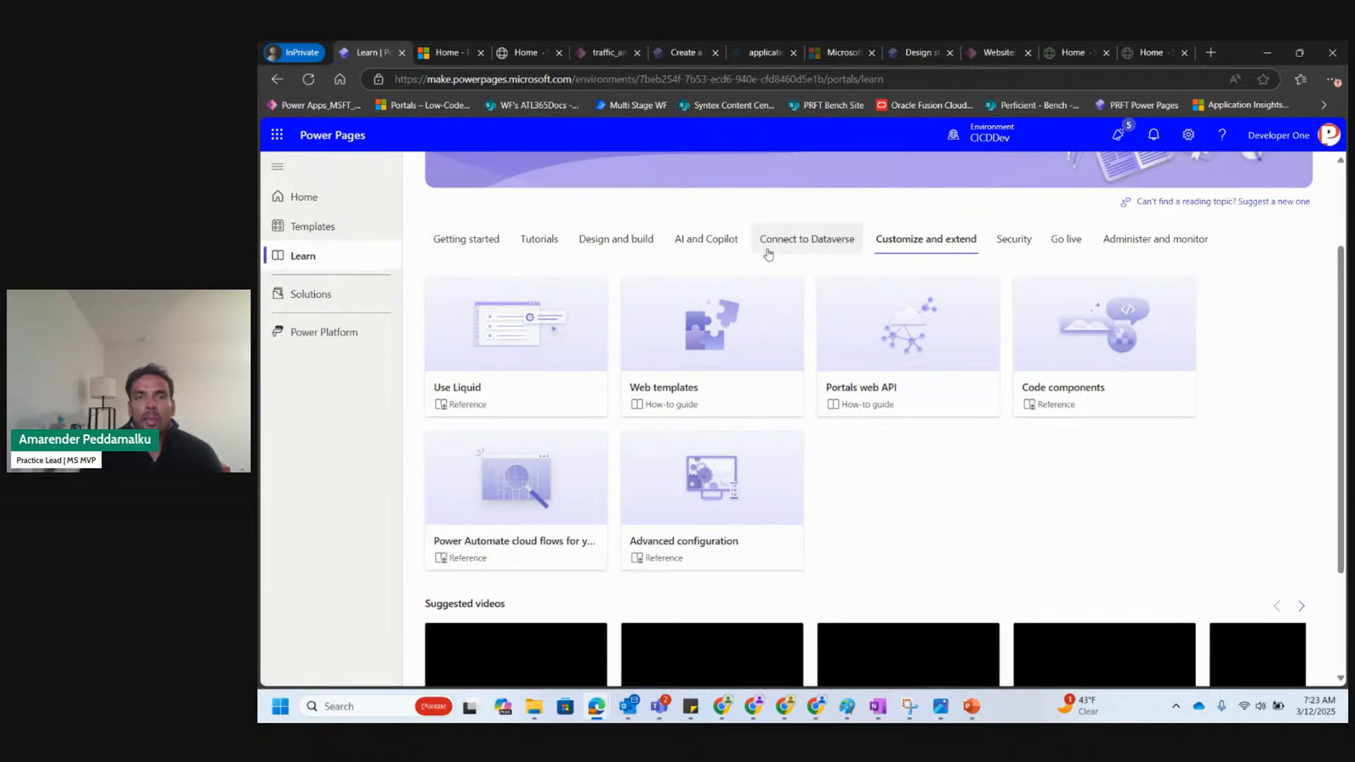
pyautogui.click(1029, 250)
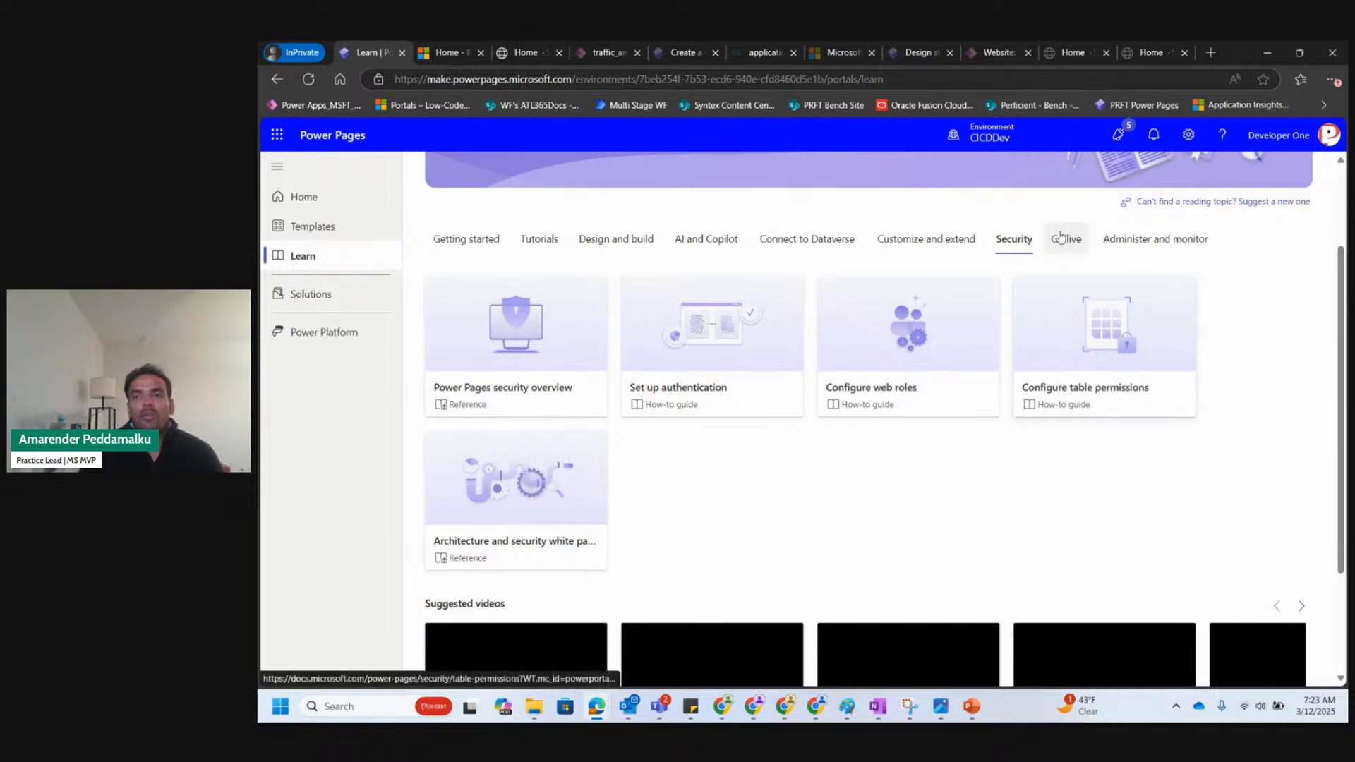
pyautogui.click(1060, 243)
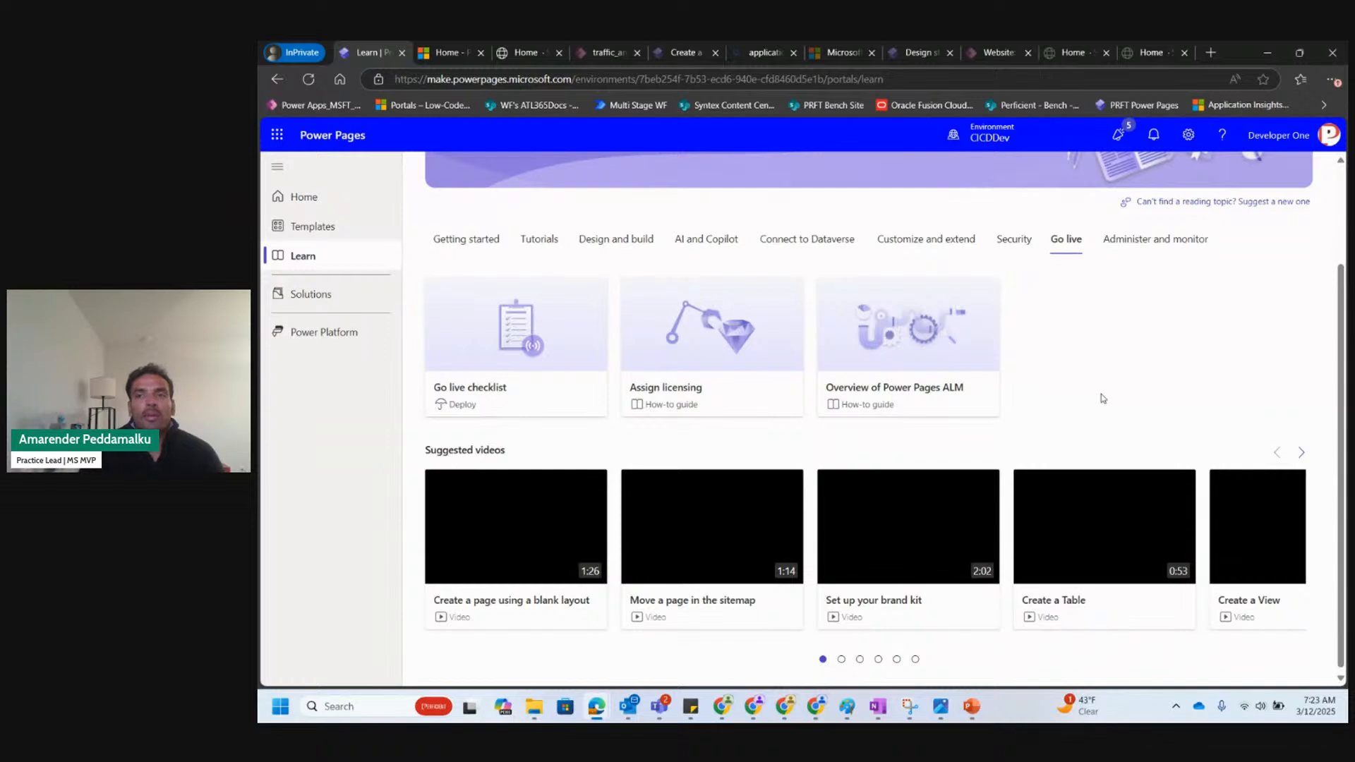
pyautogui.click(1166, 242)
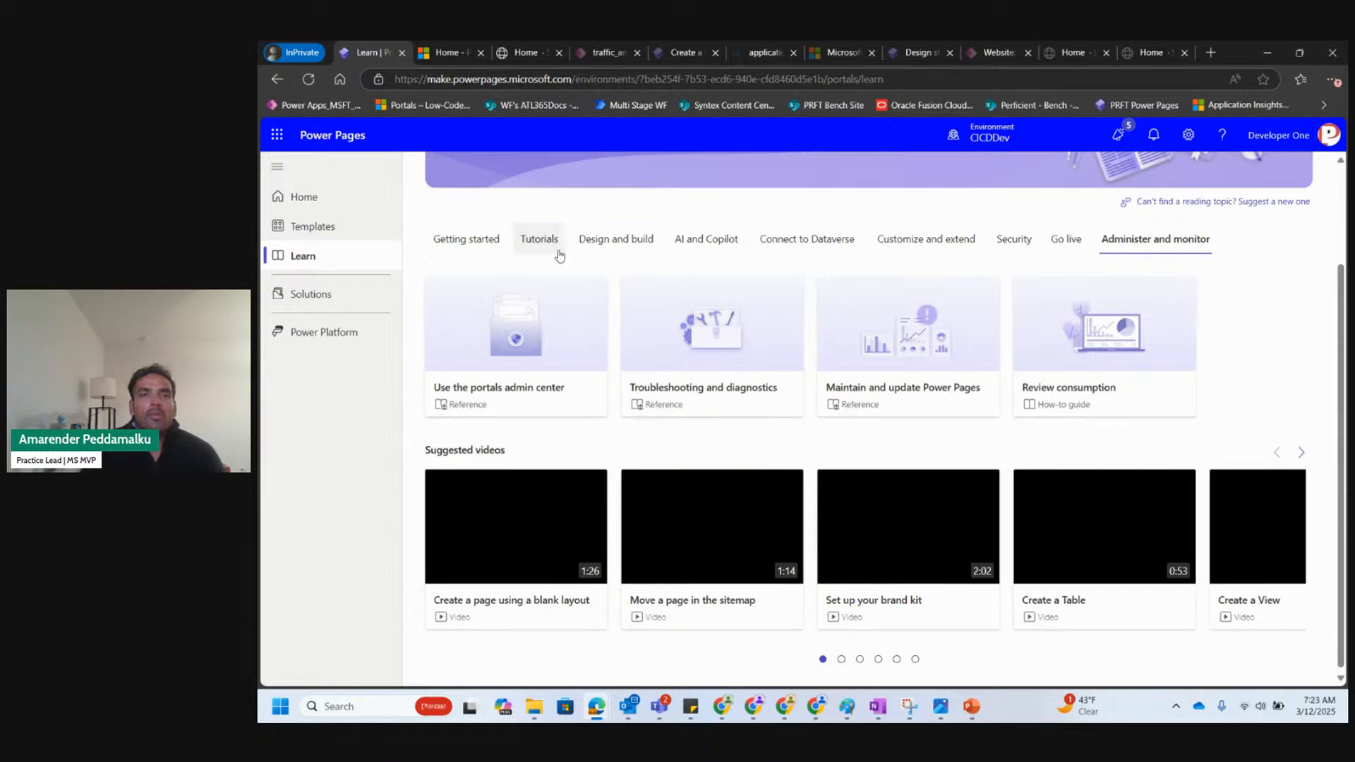
pyautogui.click(489, 242)
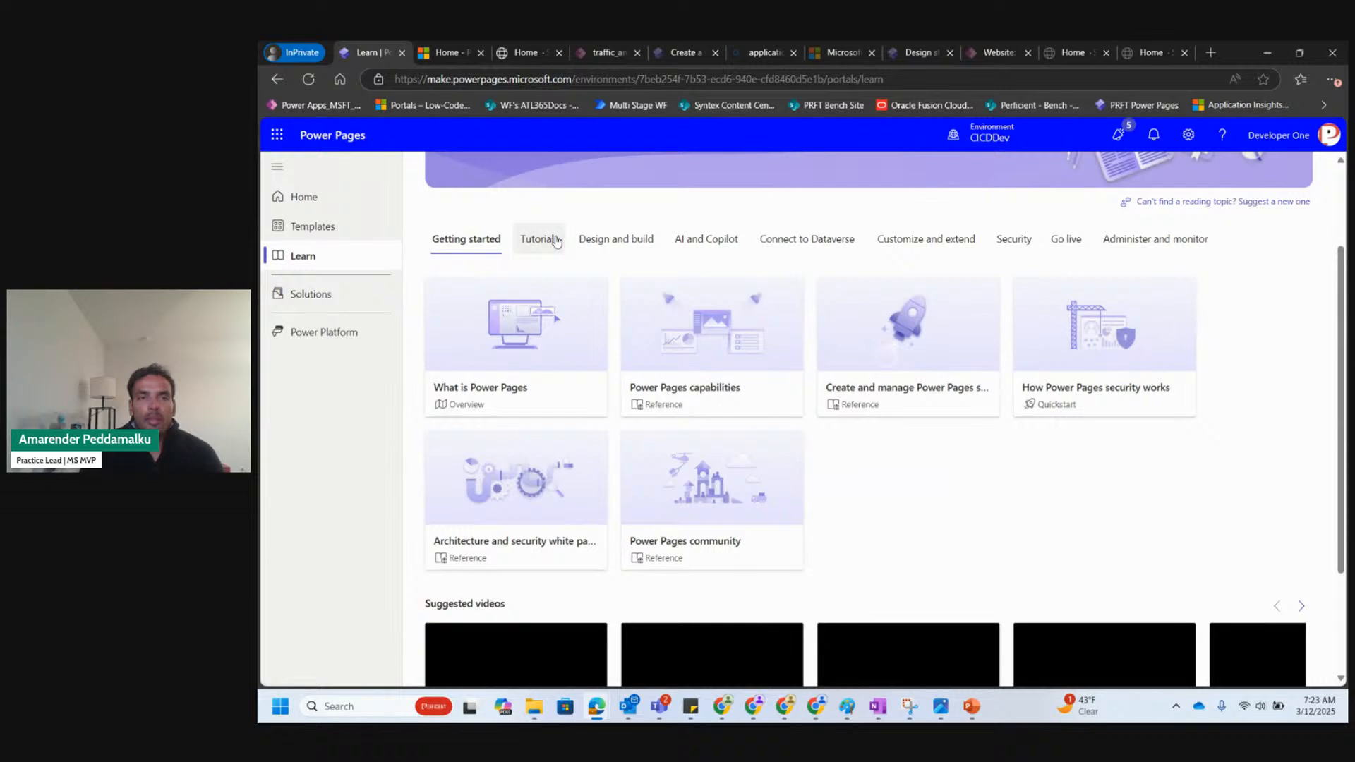
# View the list of solutions in the environment and return to the learning hub.
pyautogui.click(340, 295)
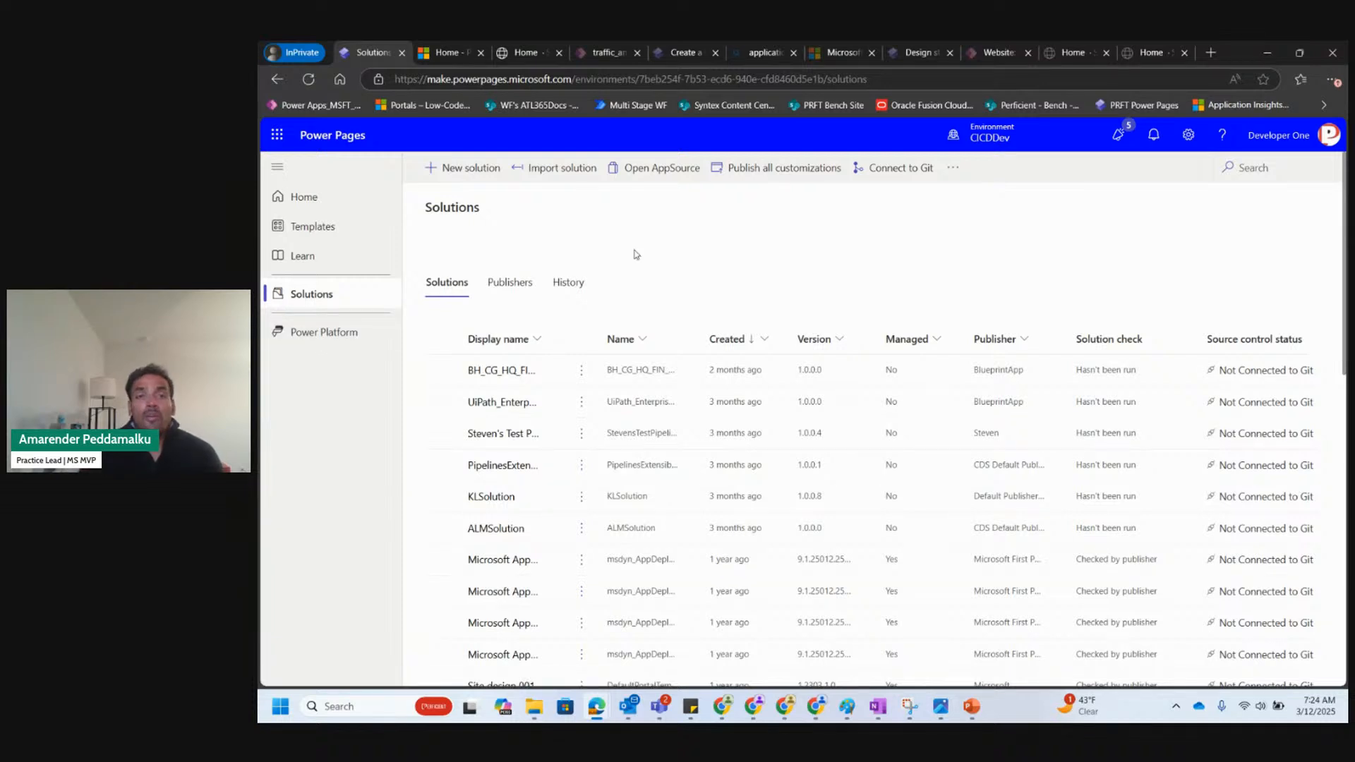
pyautogui.click(374, 266)
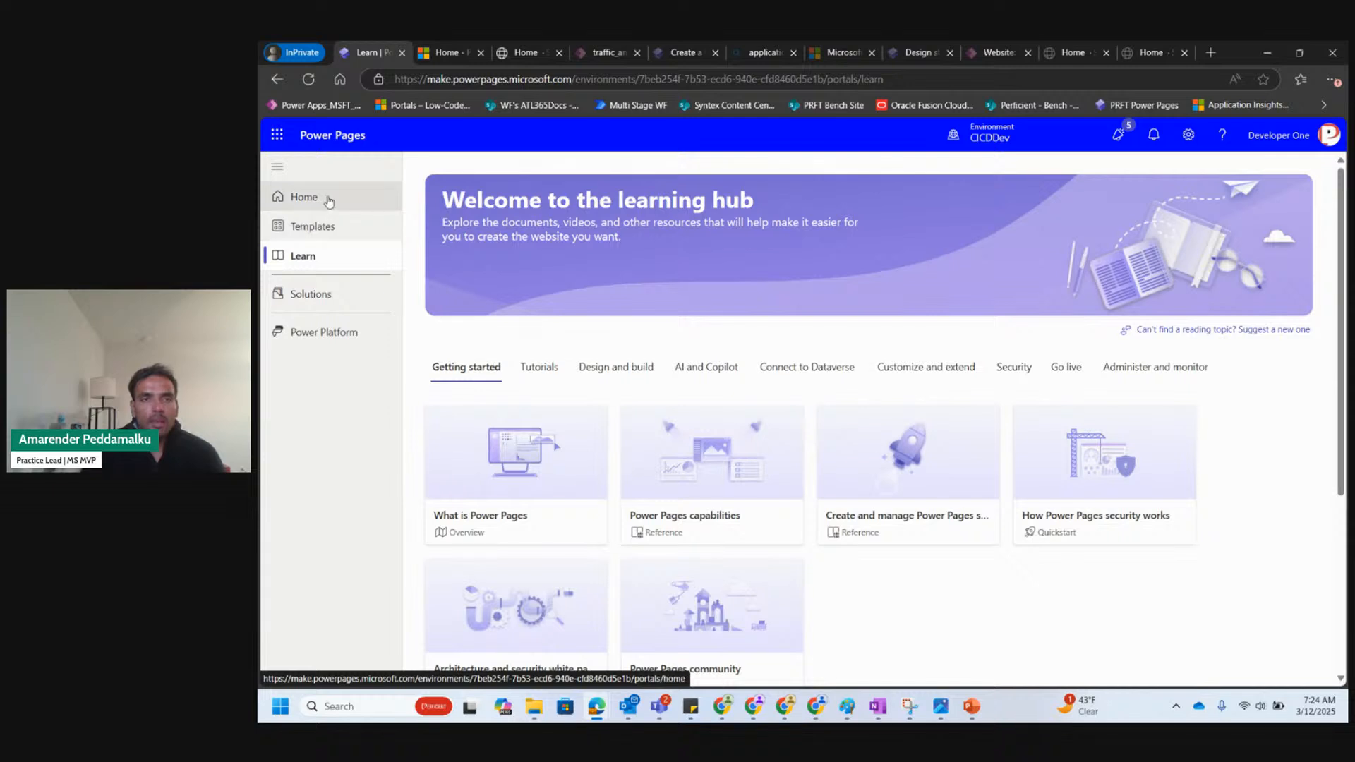
# Return to the home page and show the additional management options for the active PRFTDev site.
pyautogui.click(329, 203)
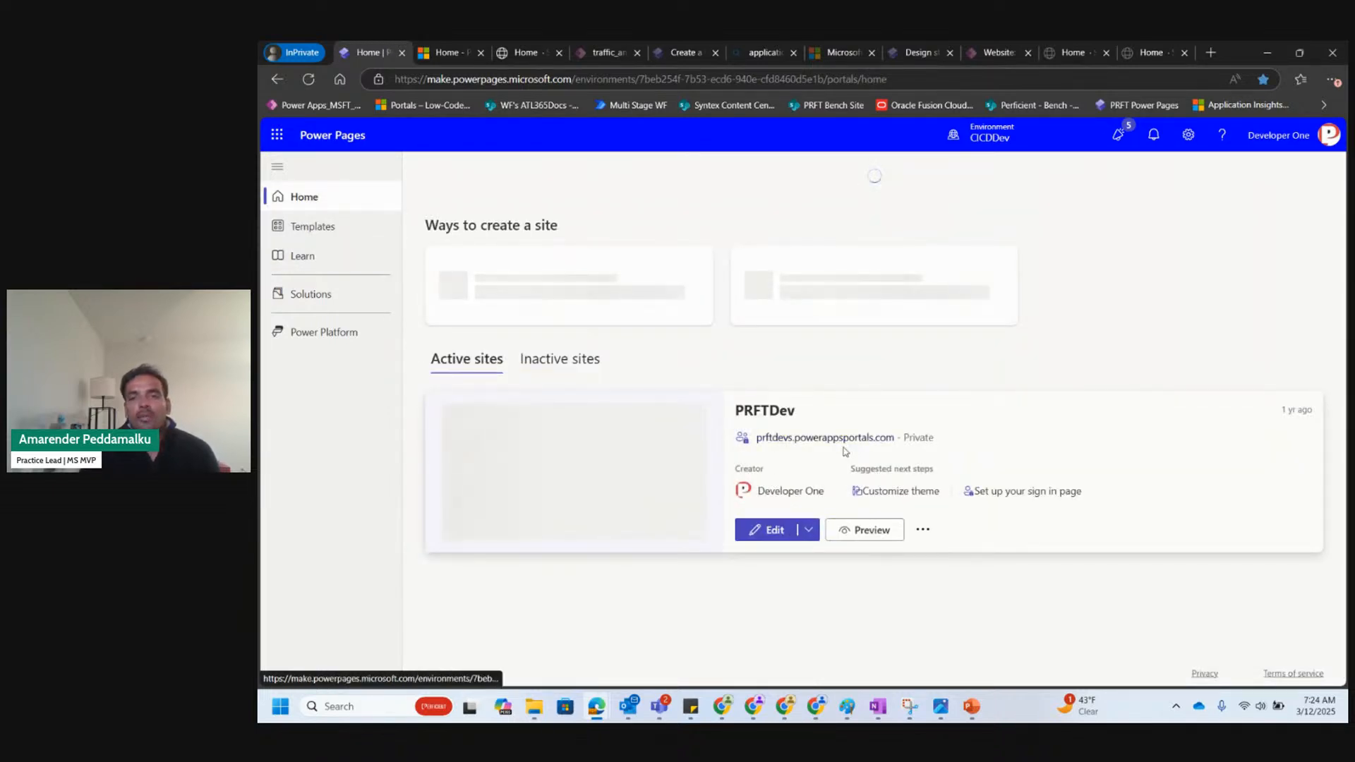
pyautogui.scroll(-2, 816, 487)
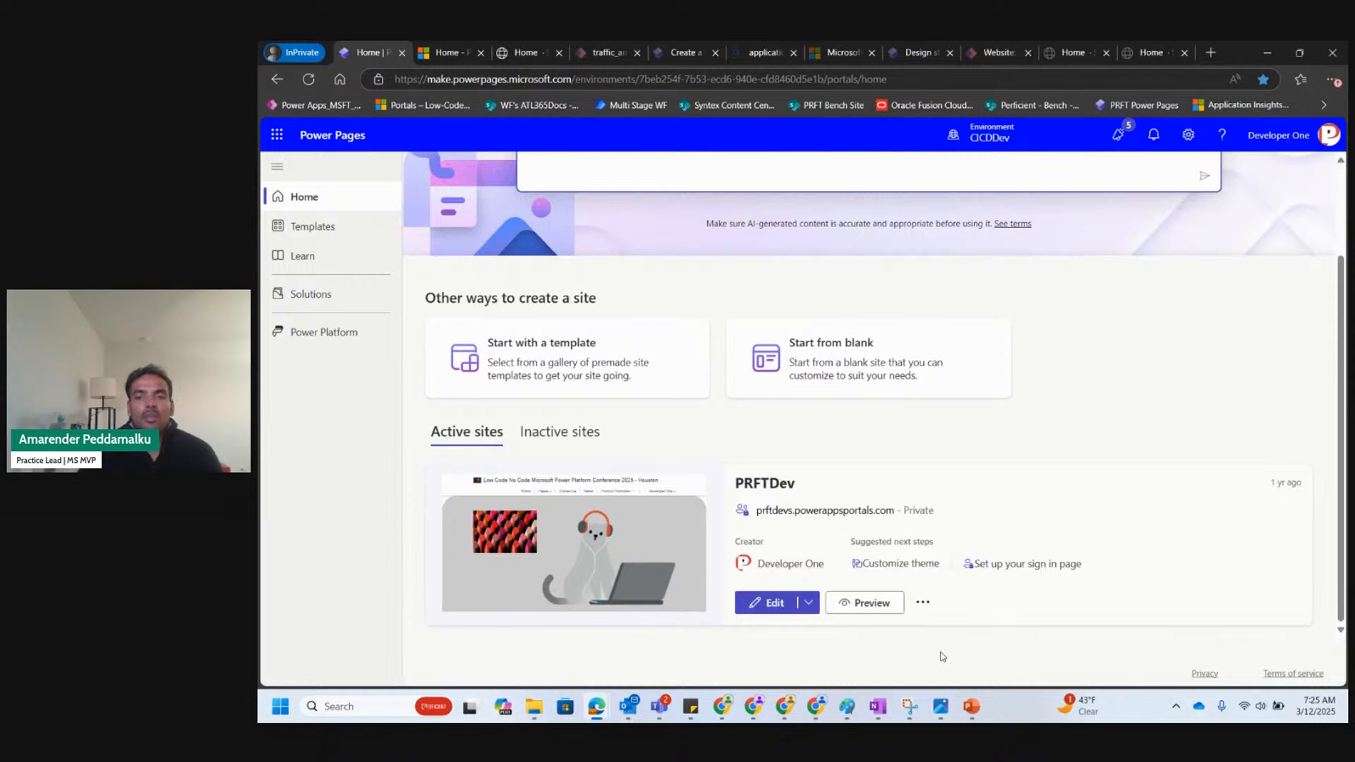
pyautogui.click(923, 603)
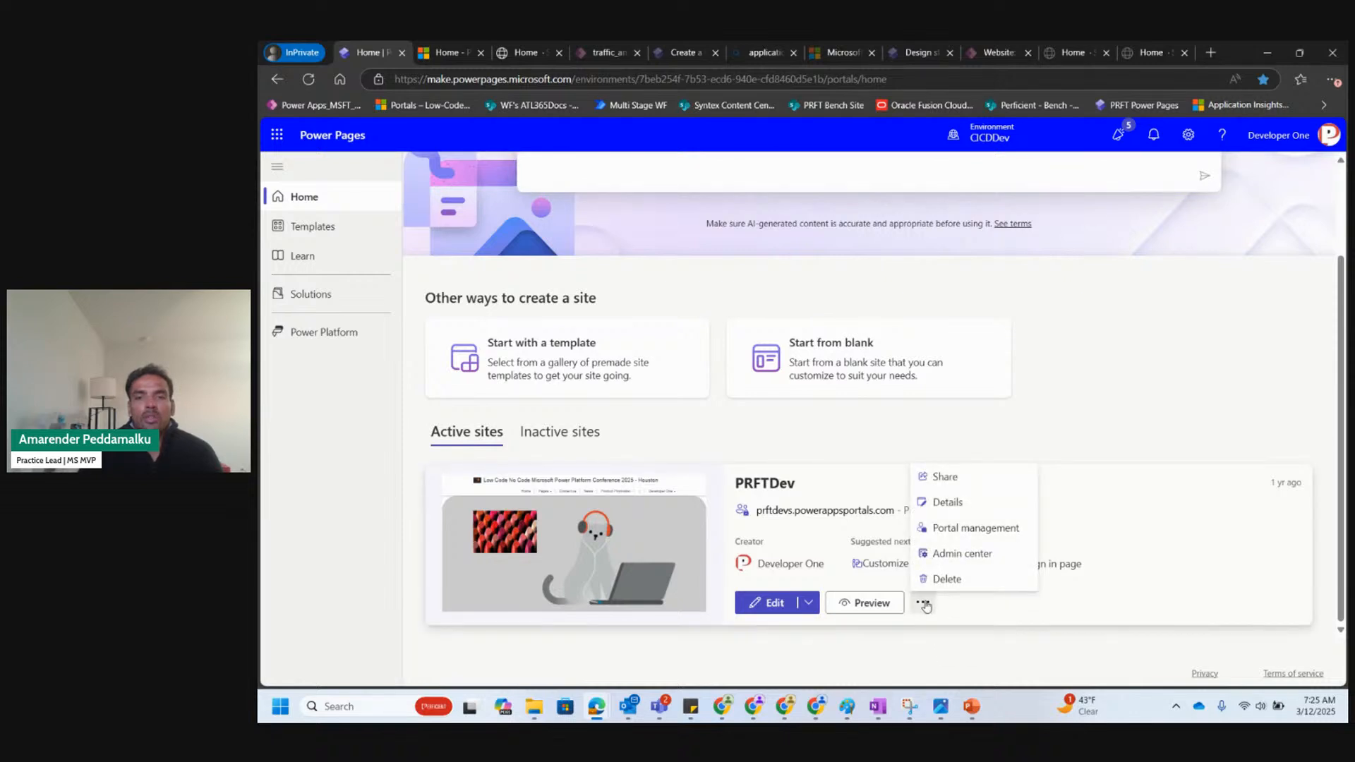
# Open Portal management for the PRFTDev site and highlight the base organization address in its URL.
pyautogui.click(972, 526)
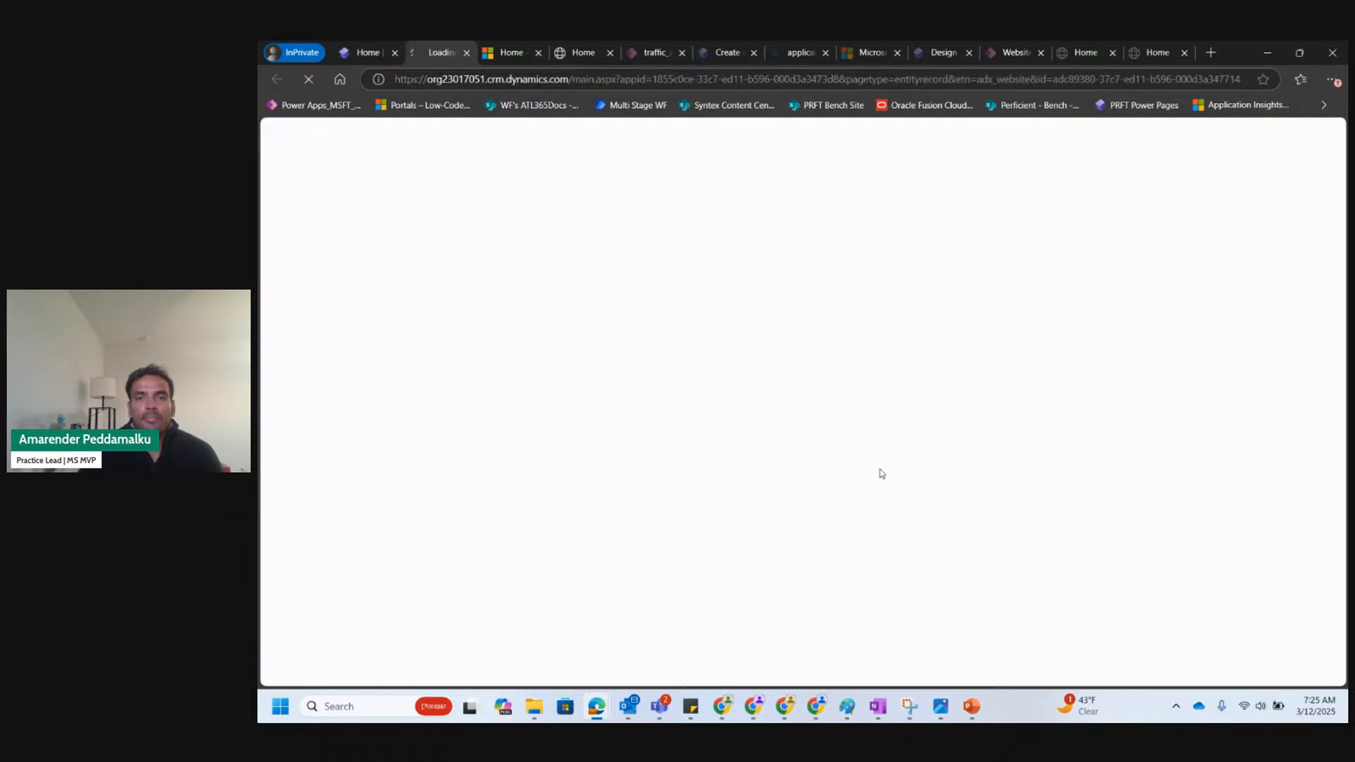
pyautogui.click(539, 87)
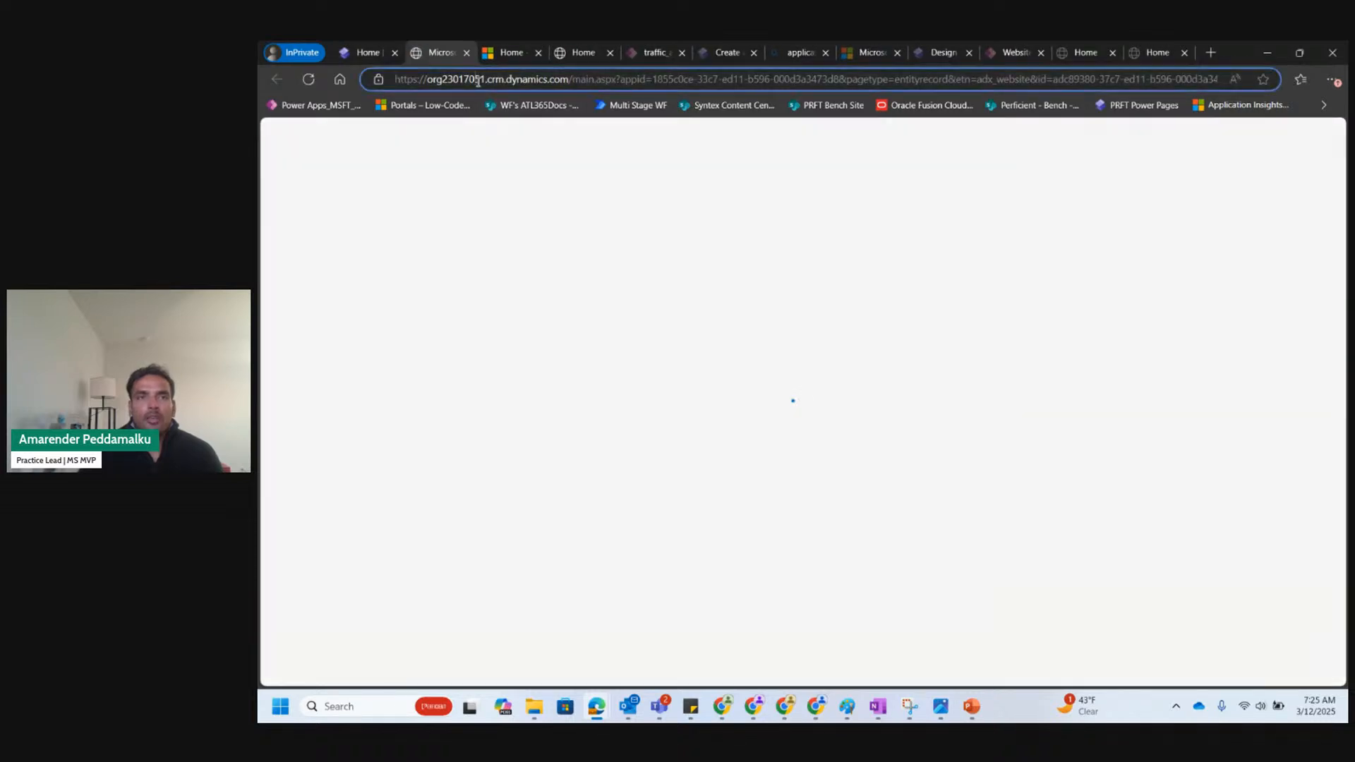
pyautogui.click(550, 87)
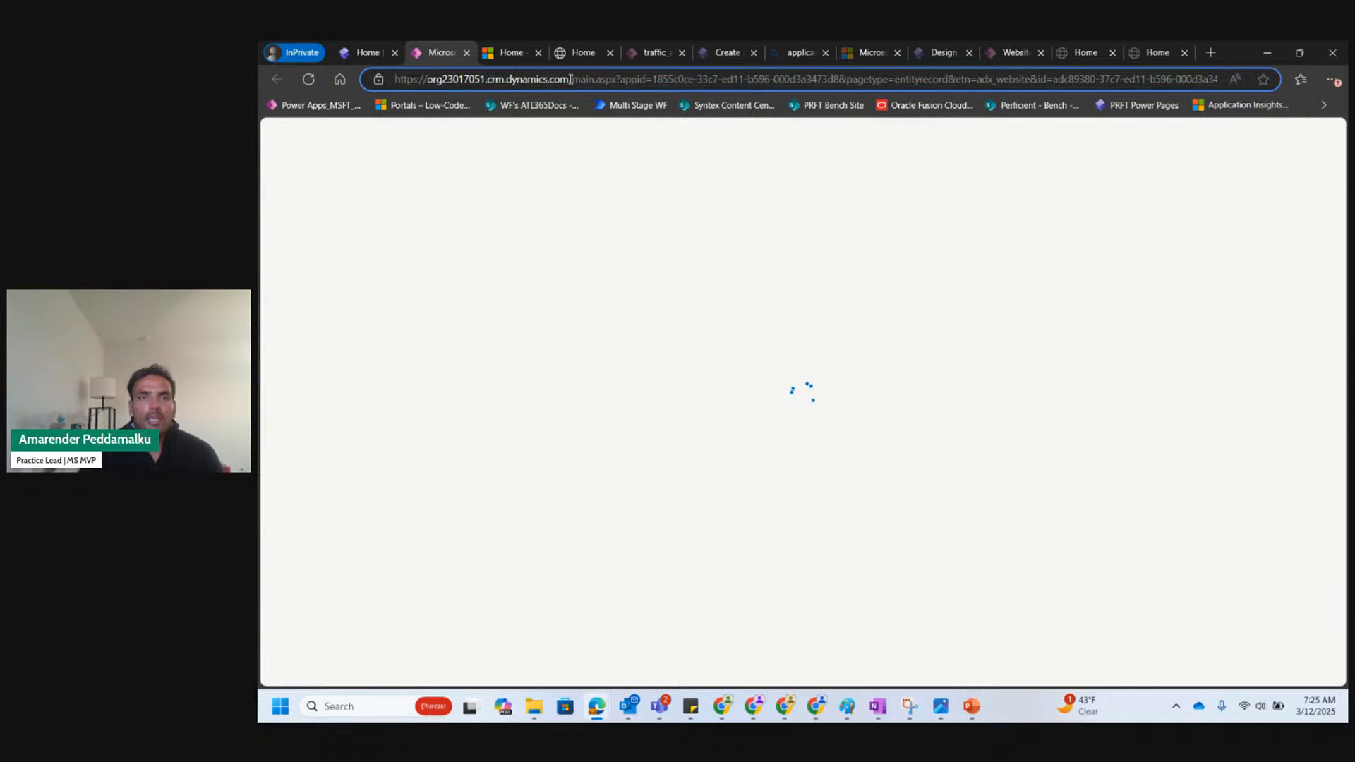
pyautogui.rightClick(467, 75)
pyautogui.moveTo(466, 78); pyautogui.dragTo(461, 79)
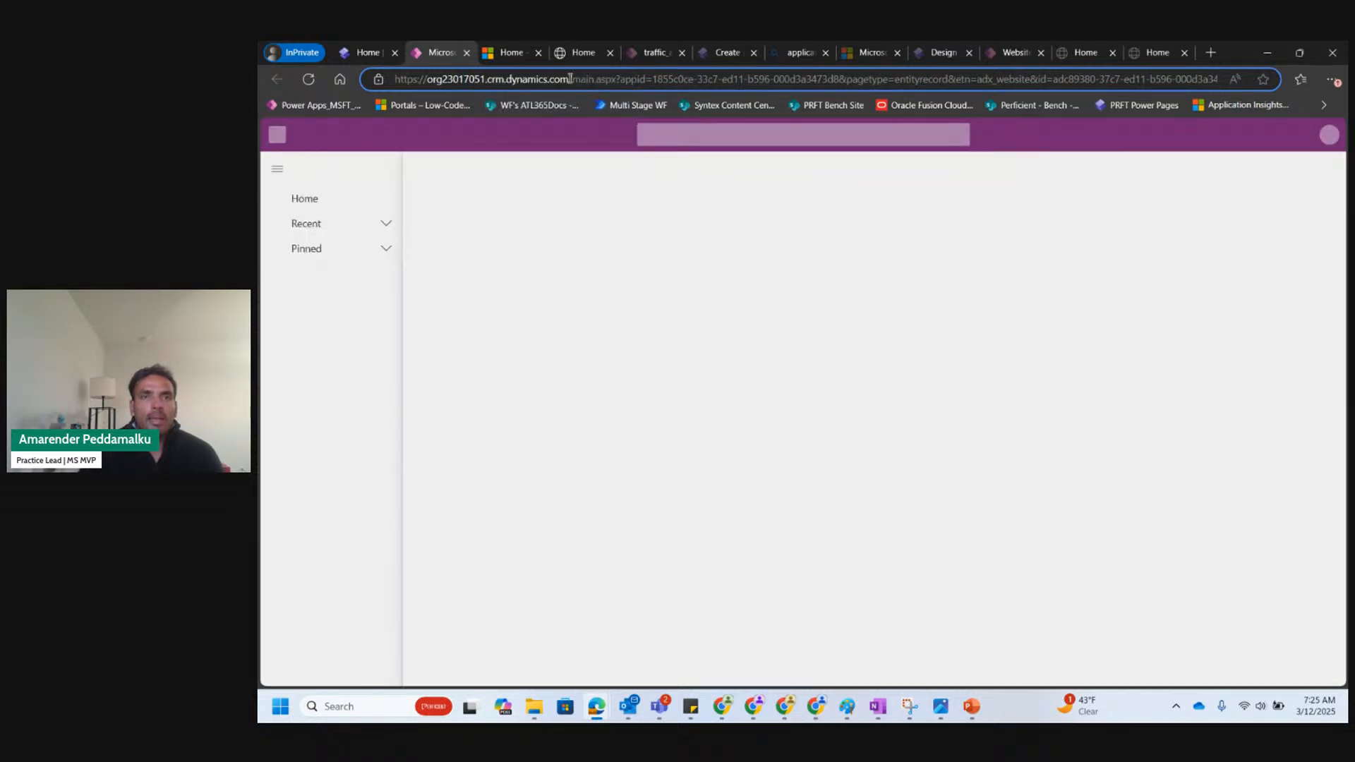
pyautogui.moveTo(571, 80); pyautogui.dragTo(379, 83)
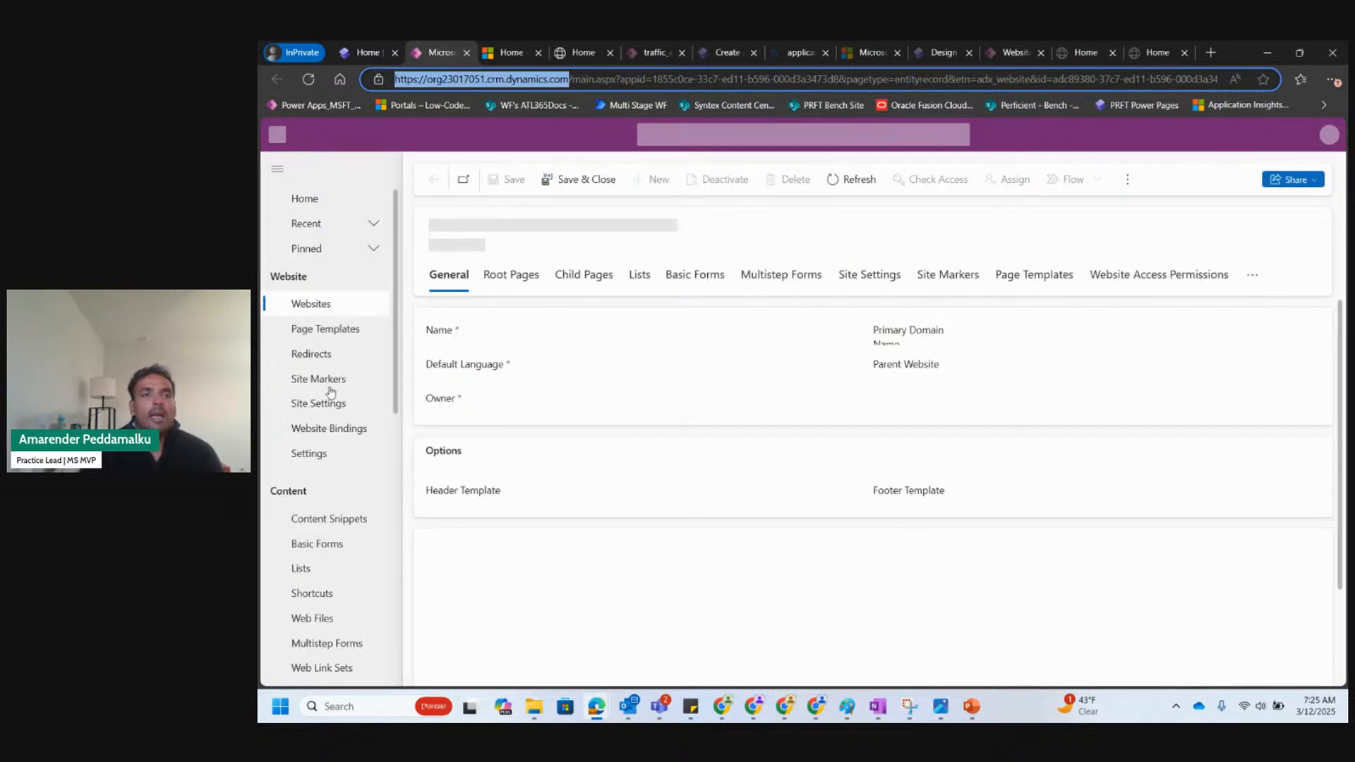
# Look through the portal management areas from Website and Content to Security, Ads, Polls and Administration.
pyautogui.scroll(-4, 306, 431)
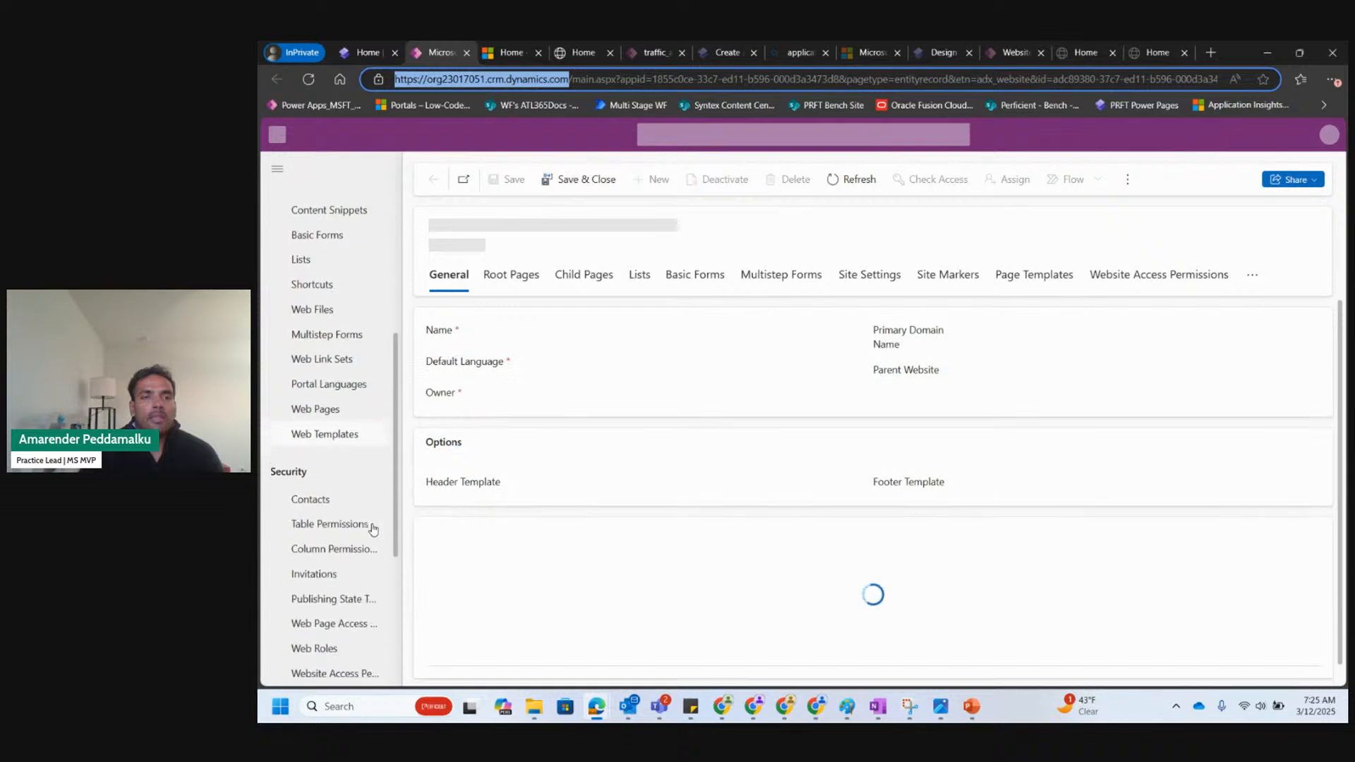
pyautogui.scroll(-5, 350, 448)
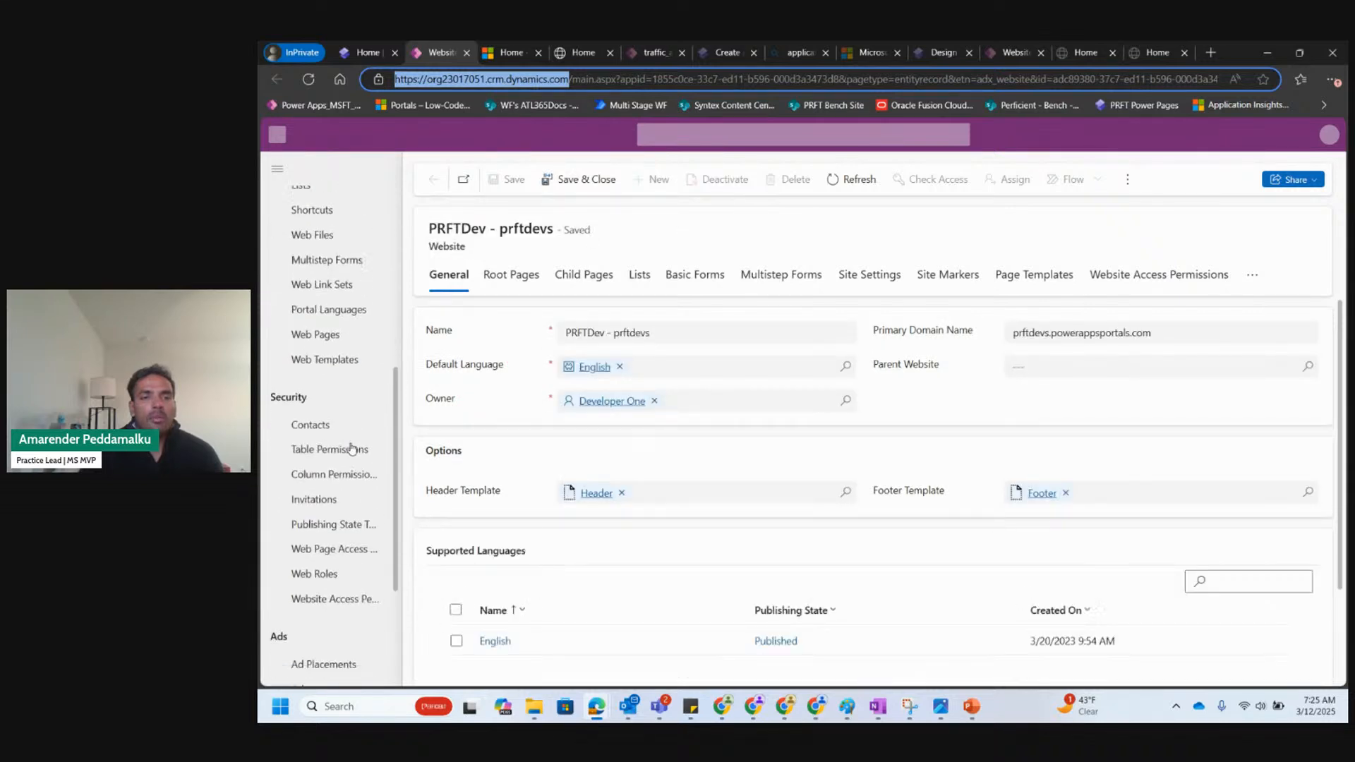
pyautogui.scroll(-4, 351, 449)
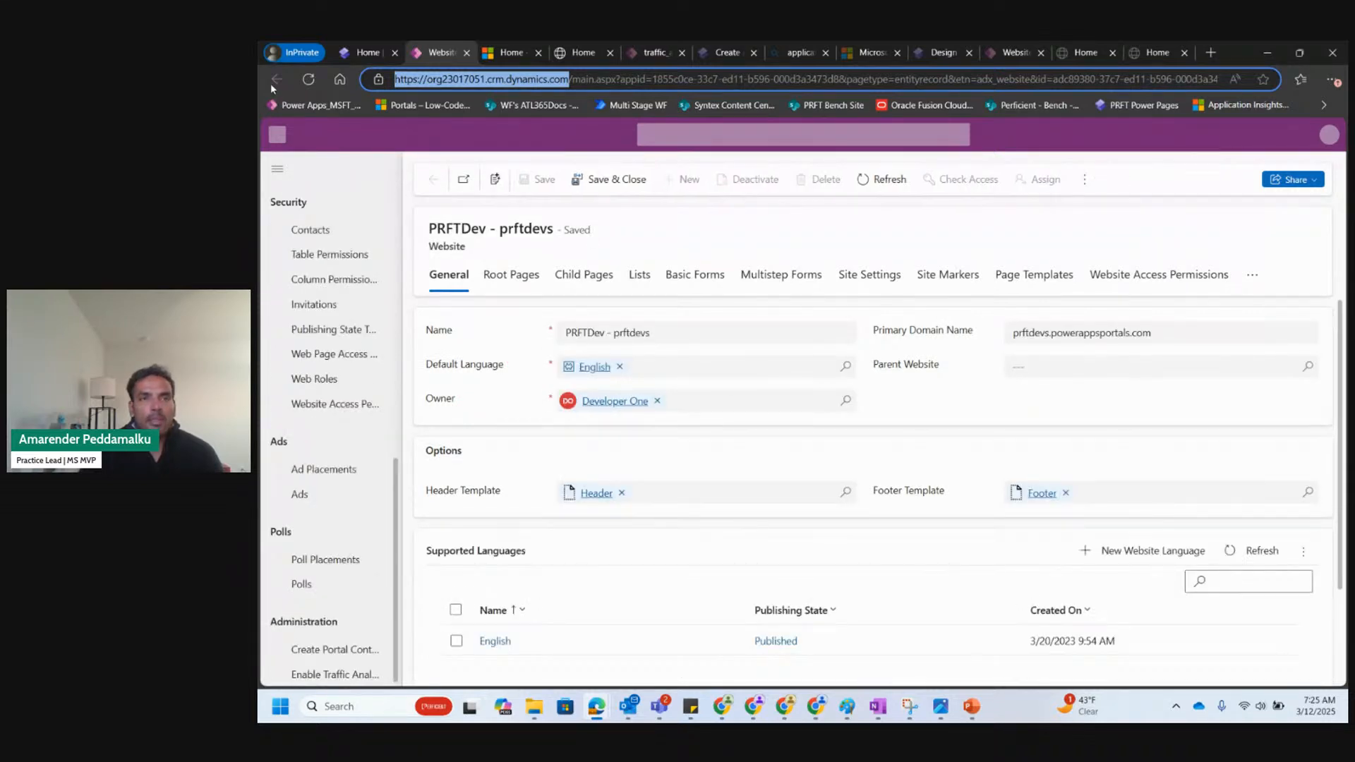
# Return to the Power Pages home and open PRFTDev for editing, with Copilot closed and the subpages under Pages shown.
pyautogui.click(370, 53)
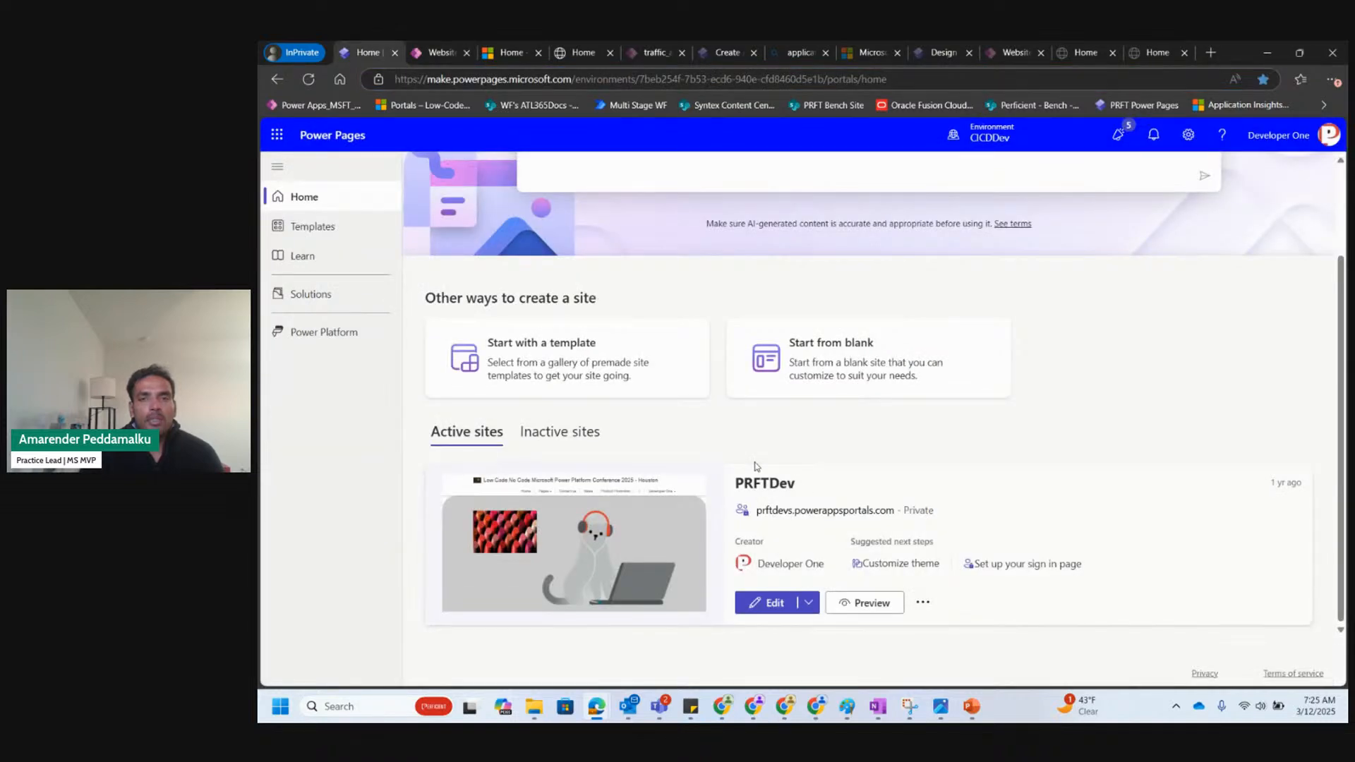
pyautogui.click(764, 608)
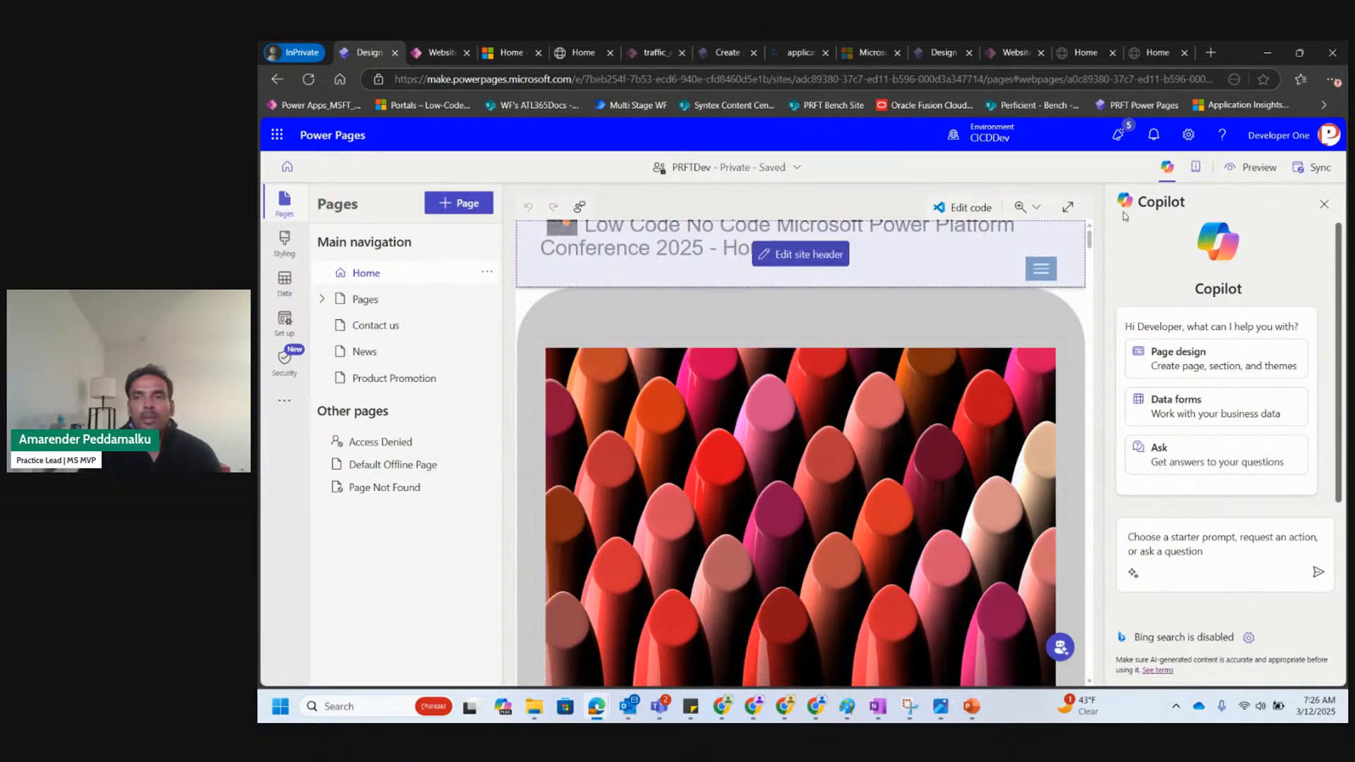
pyautogui.click(1327, 205)
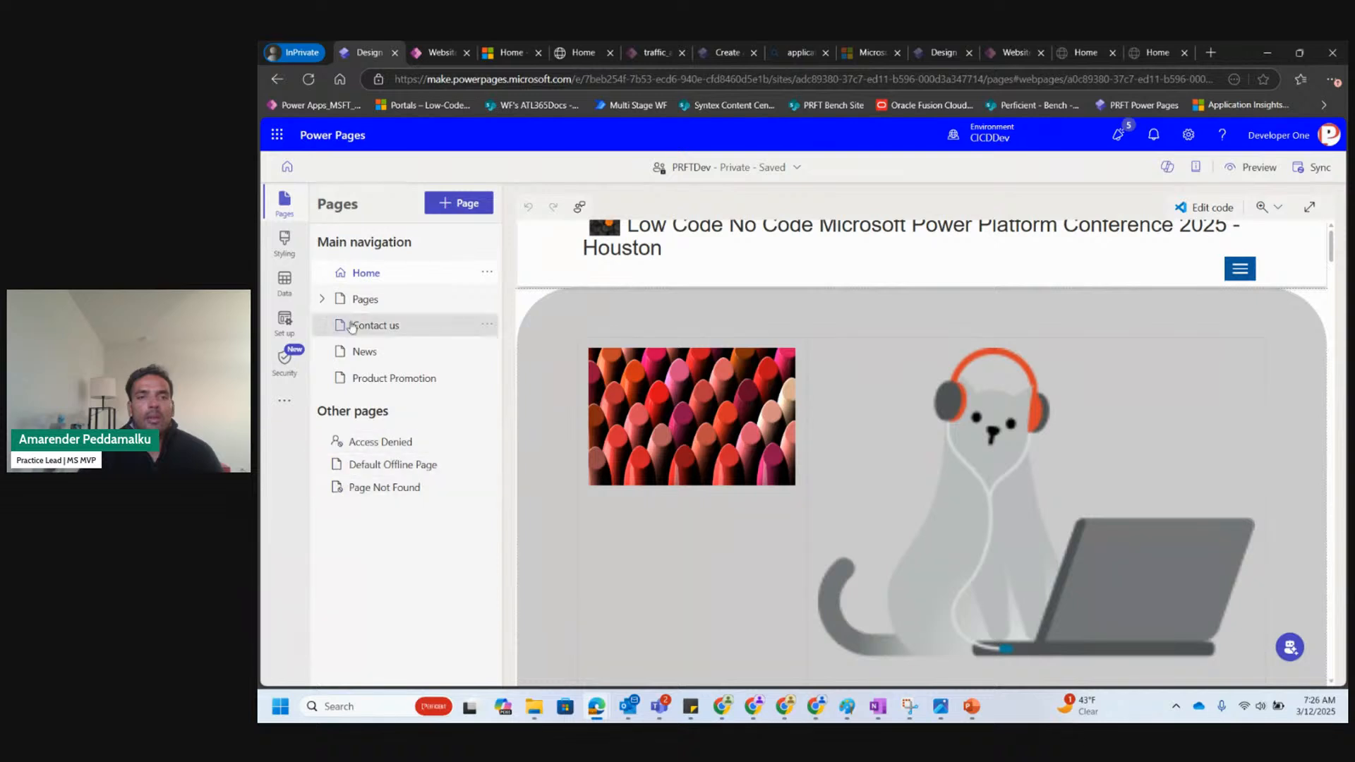
pyautogui.click(321, 300)
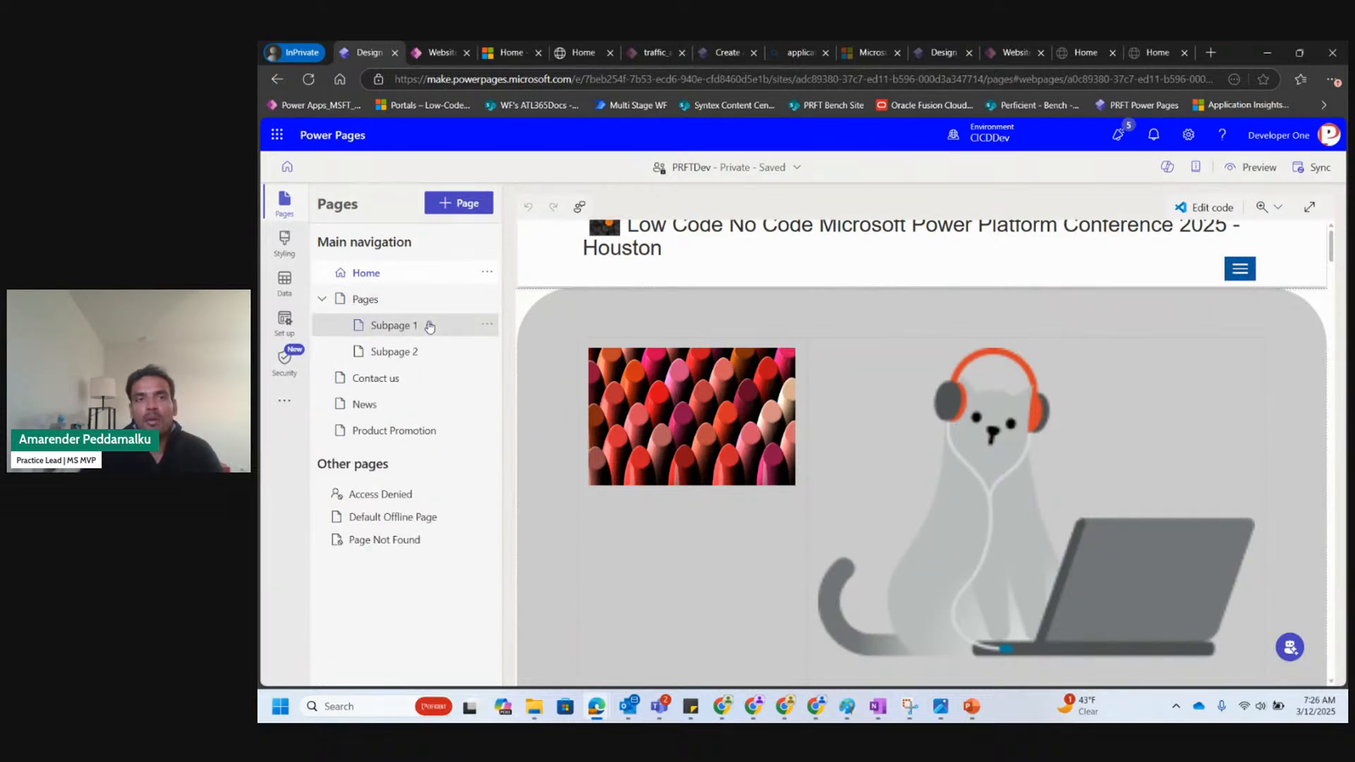
pyautogui.moveTo(428, 329)
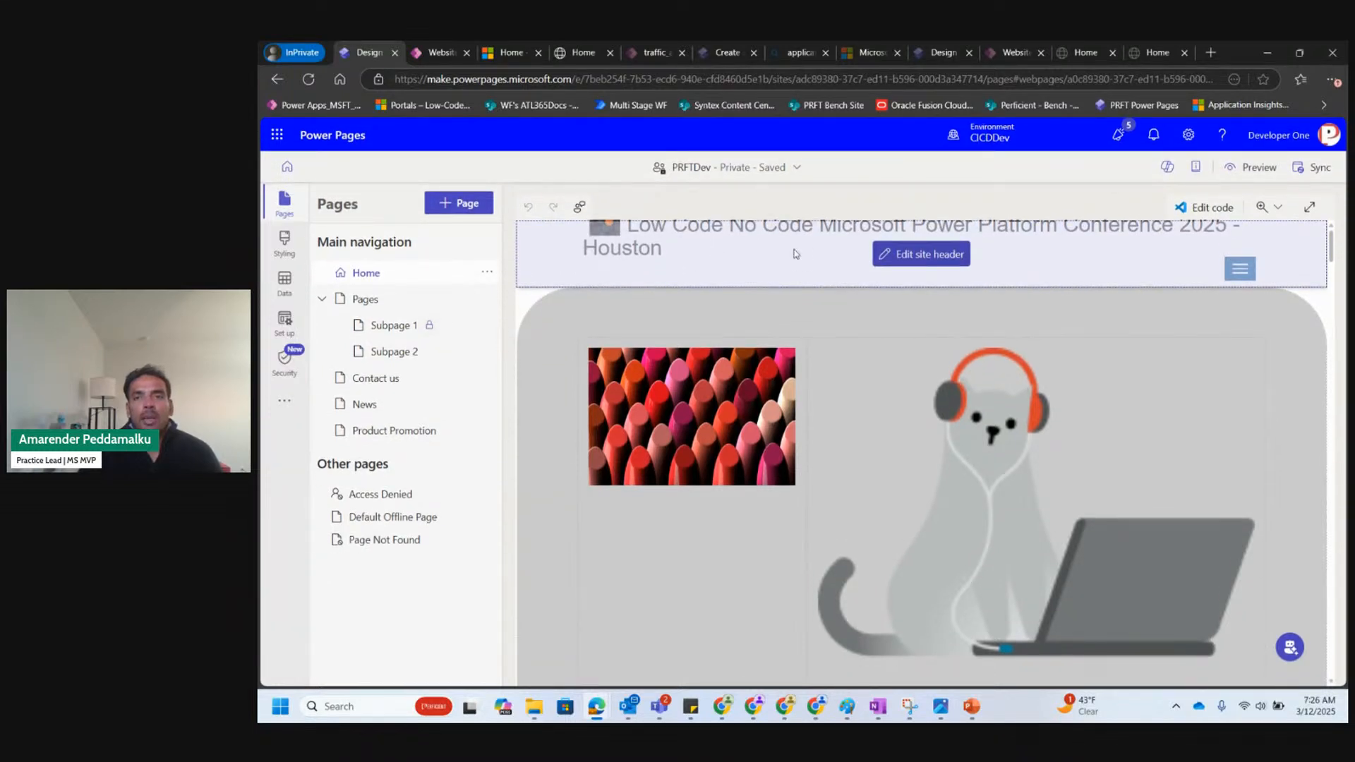
# Change the site title in the site header to "Low Code No Code Microsoft Conference".
pyautogui.click(938, 257)
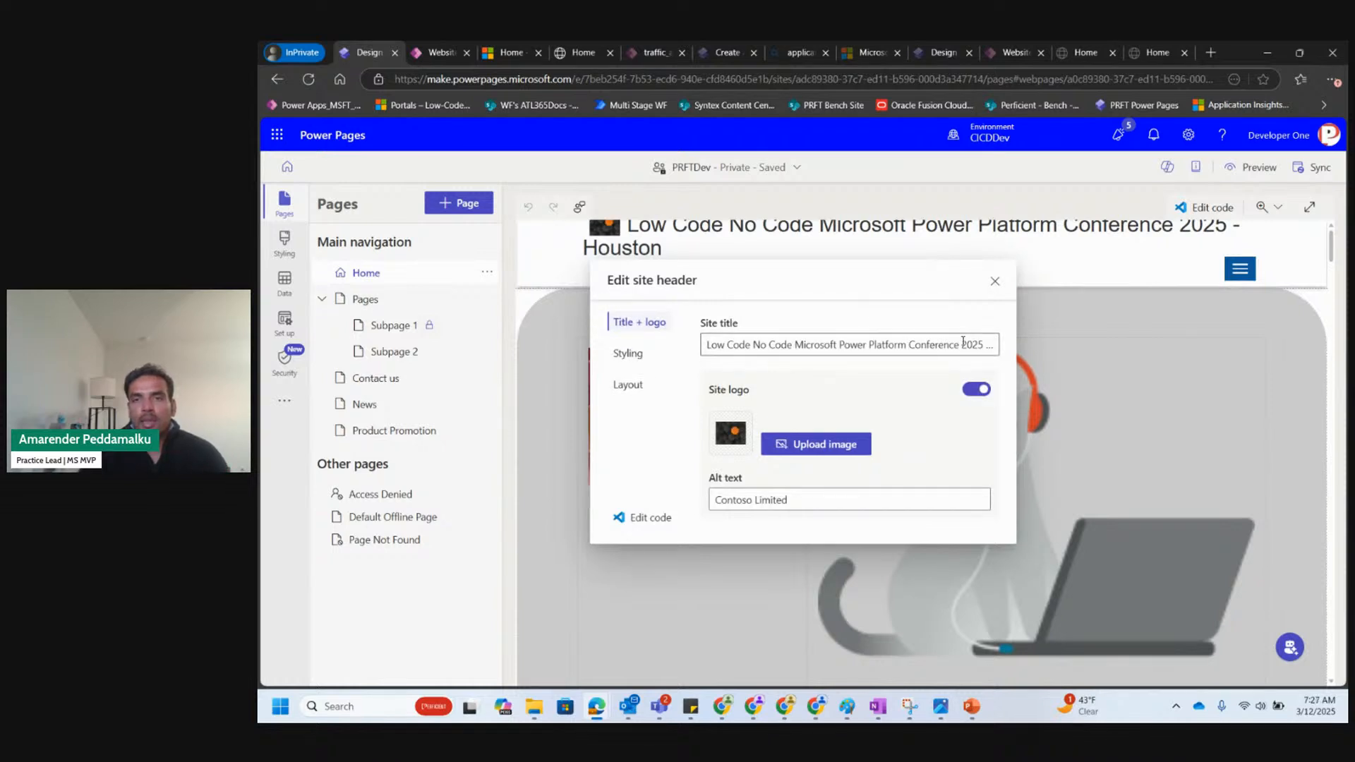
pyautogui.moveTo(964, 341); pyautogui.dragTo(1074, 348)
pyautogui.press('BackSpace')
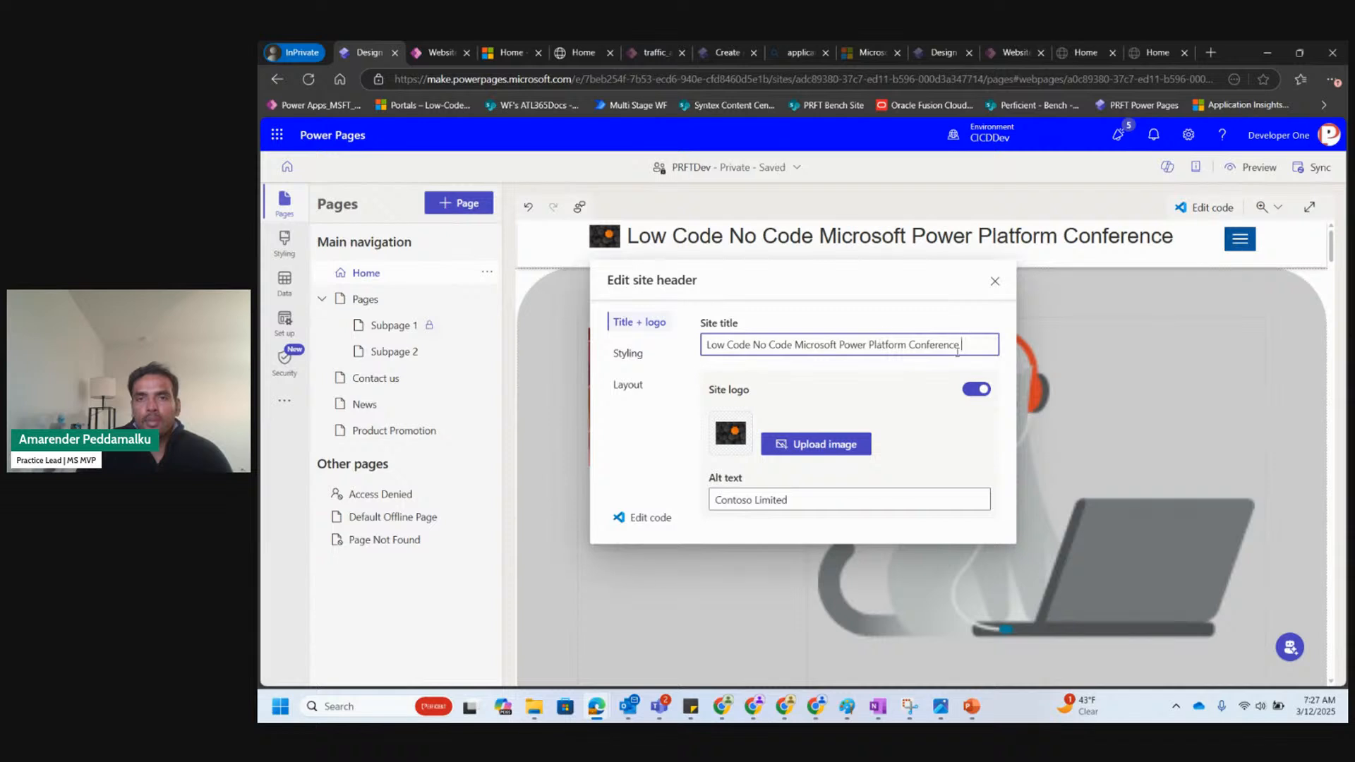
pyautogui.doubleClick(883, 343)
pyautogui.press('BackSpace')
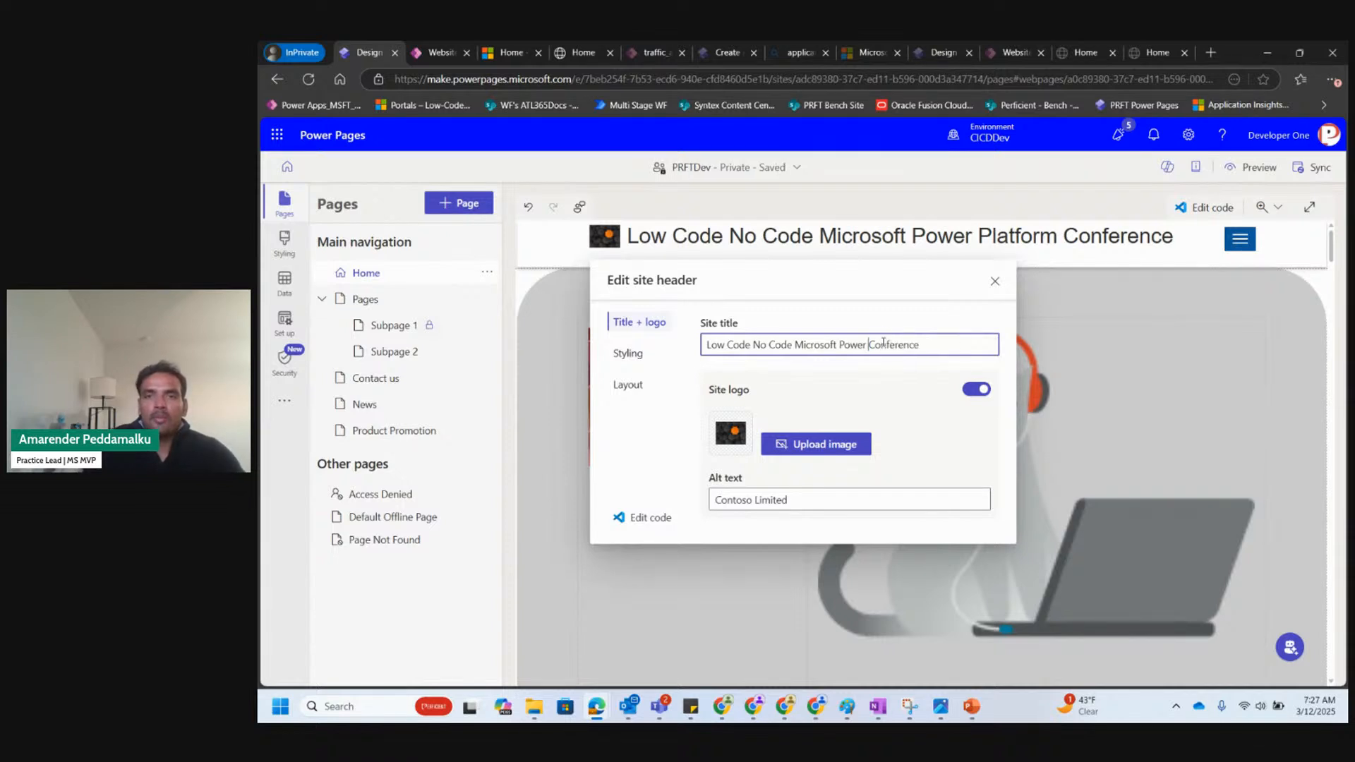
pyautogui.press('BackSpace')
pyautogui.press('BackSpace')
pyautogui.press('BackSpace')
pyautogui.press('BackSpace')
pyautogui.press('BackSpace')
pyautogui.press('BackSpace')
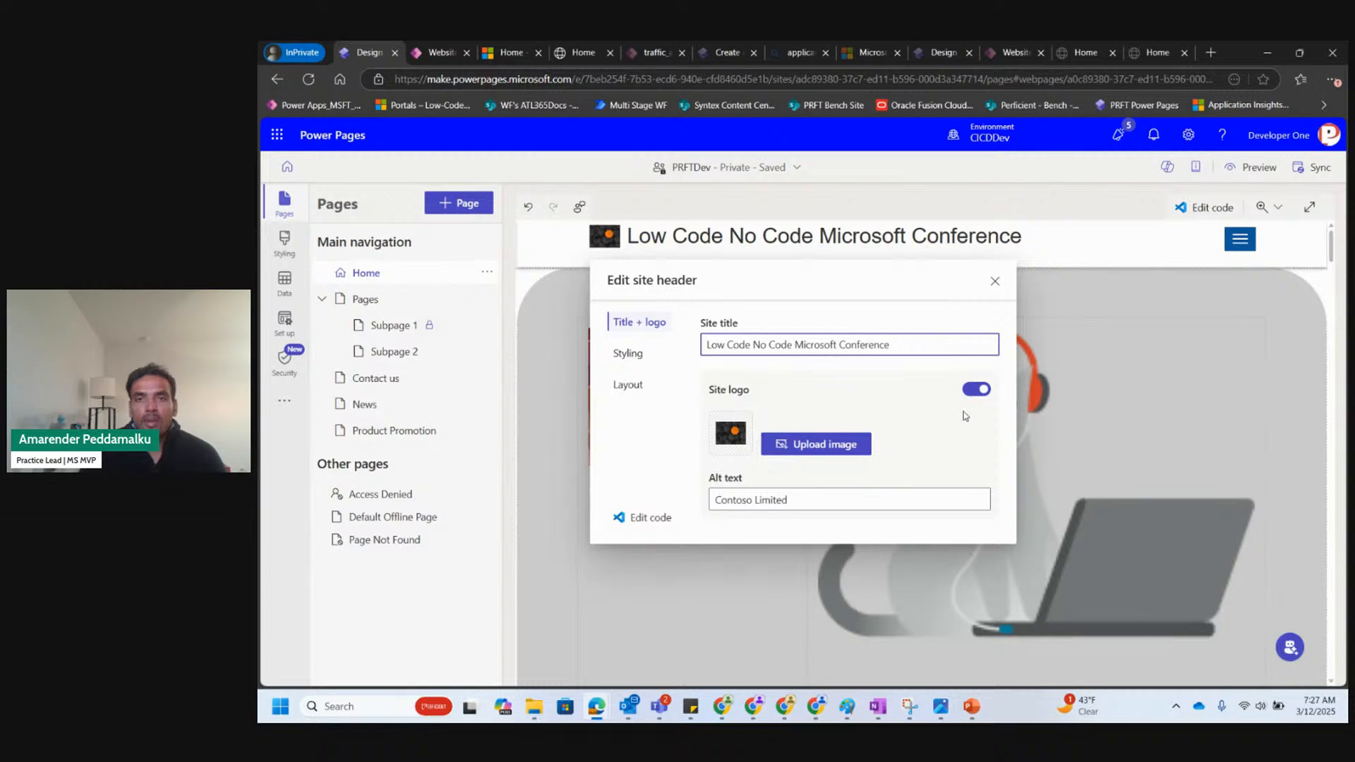
# Review the site header's styling options for brand colors, header background and fonts.
pyautogui.click(628, 353)
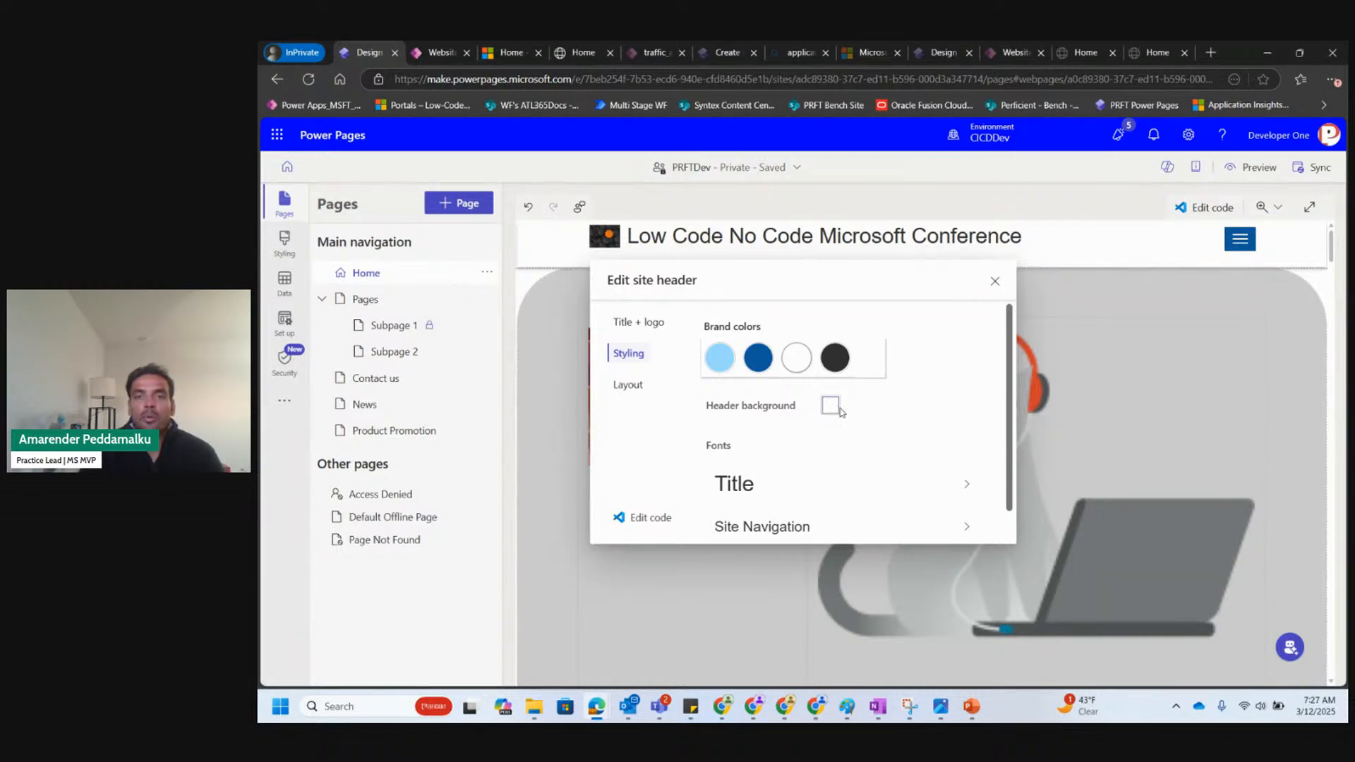
pyautogui.scroll(-1, 844, 428)
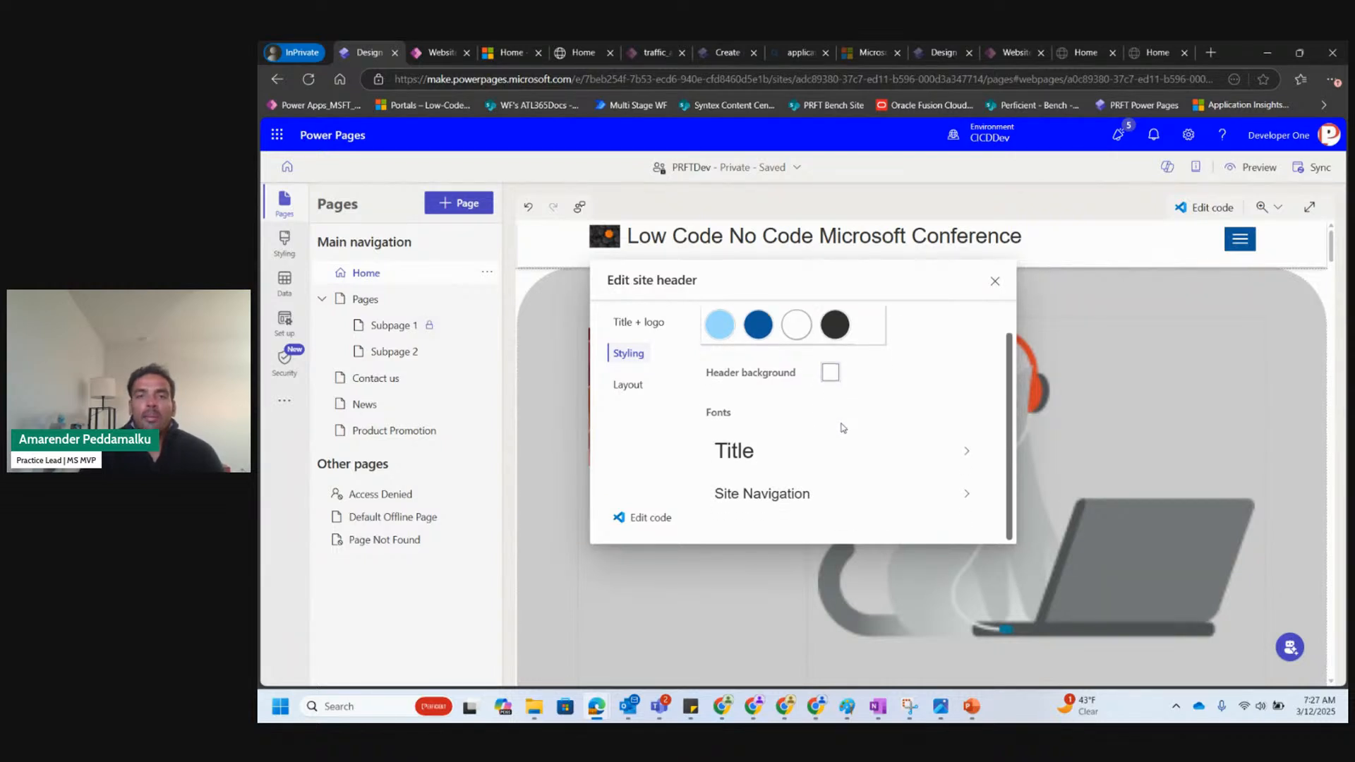
pyautogui.scroll(1, 843, 428)
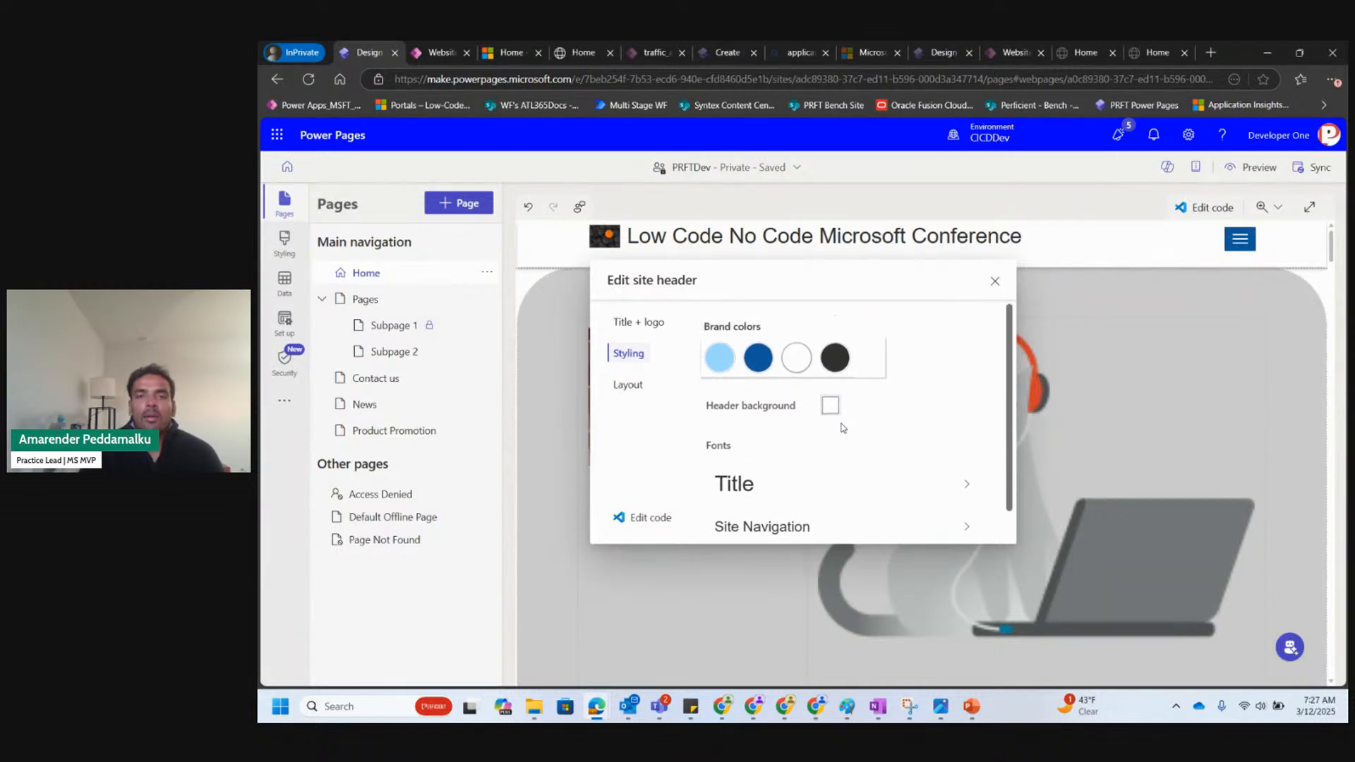
# Preview the header layout's responsiveness at 75% and 100% zoom, and close the site header settings.
pyautogui.click(639, 384)
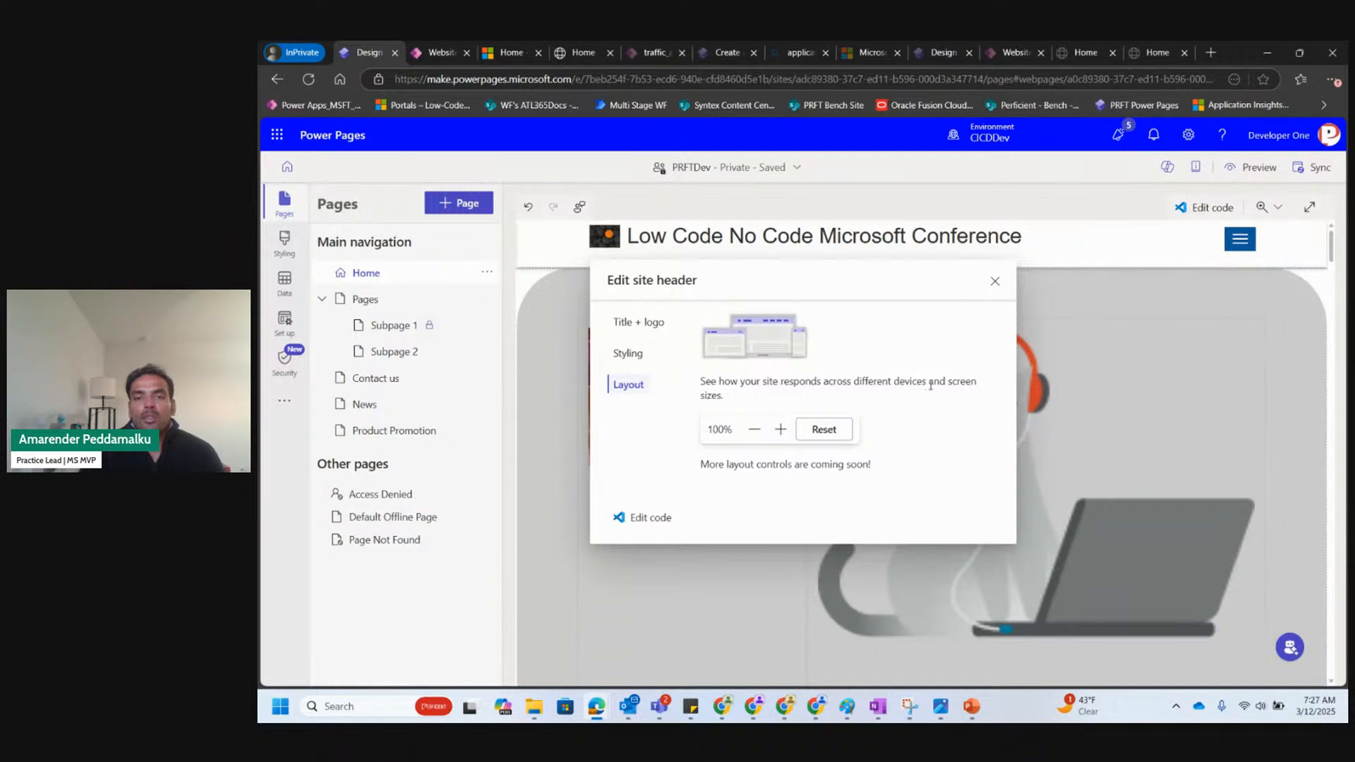
pyautogui.click(752, 429)
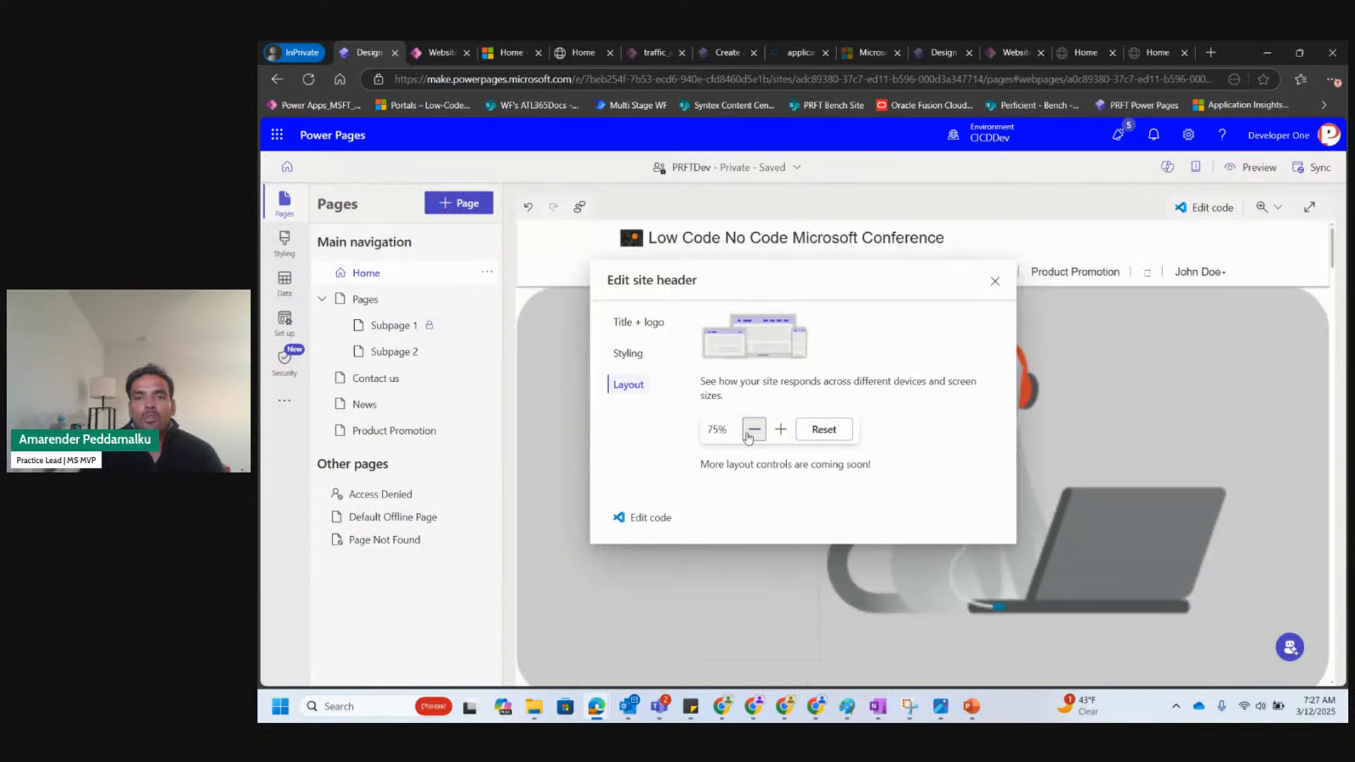
pyautogui.click(780, 429)
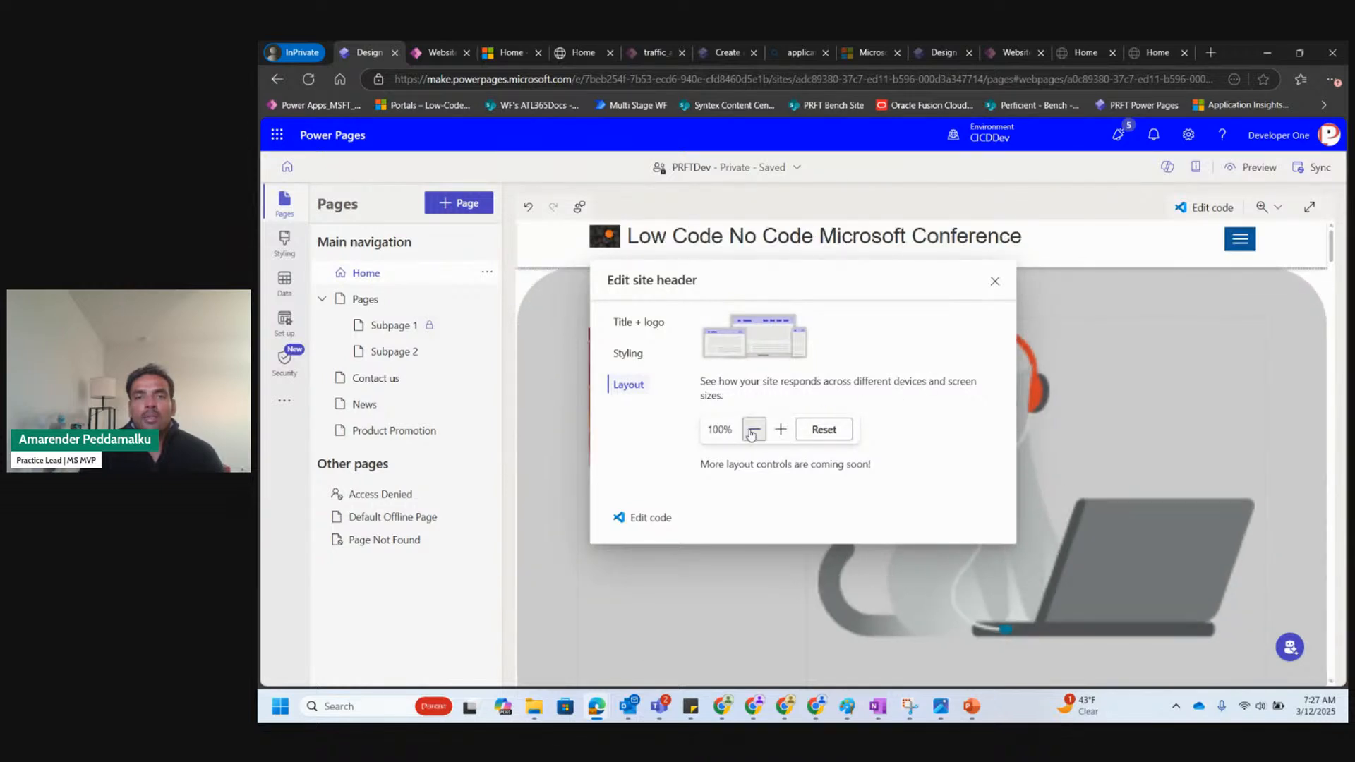
pyautogui.click(752, 432)
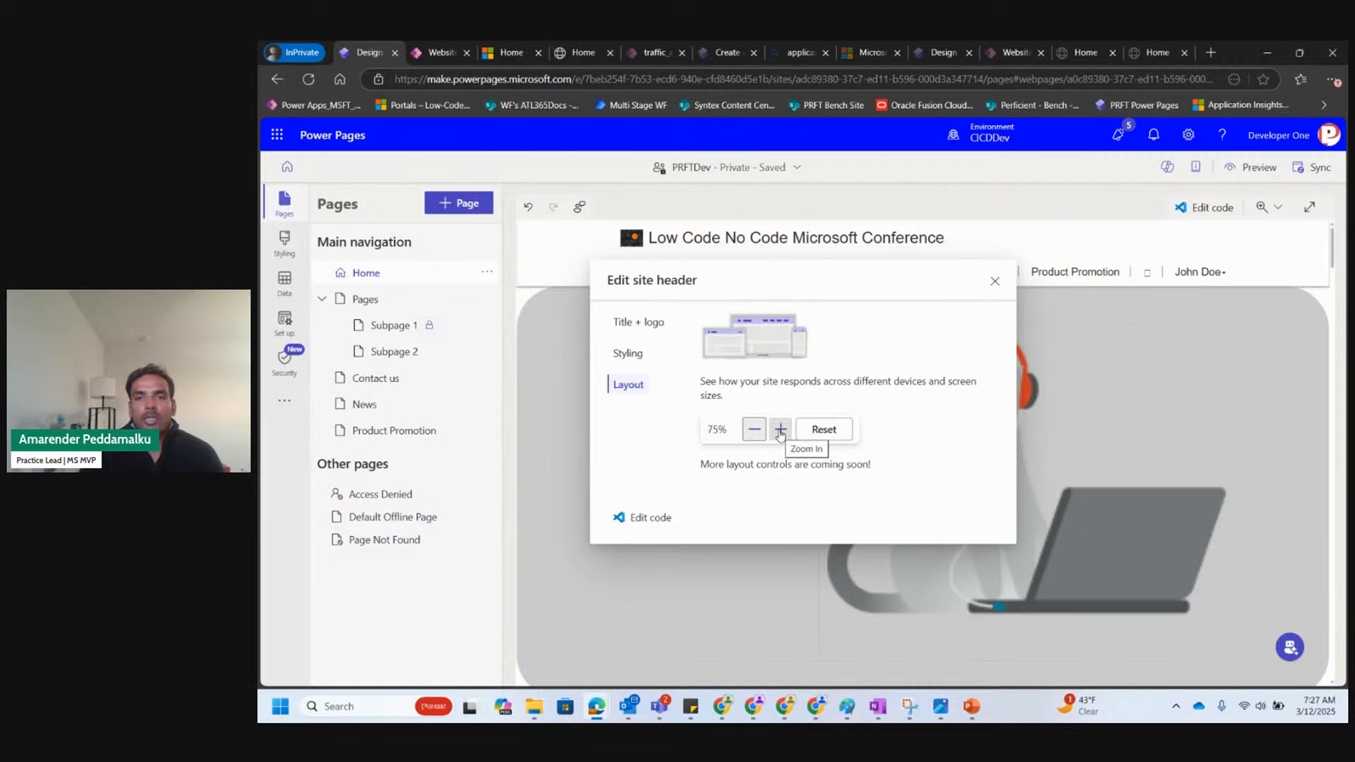
pyautogui.click(780, 430)
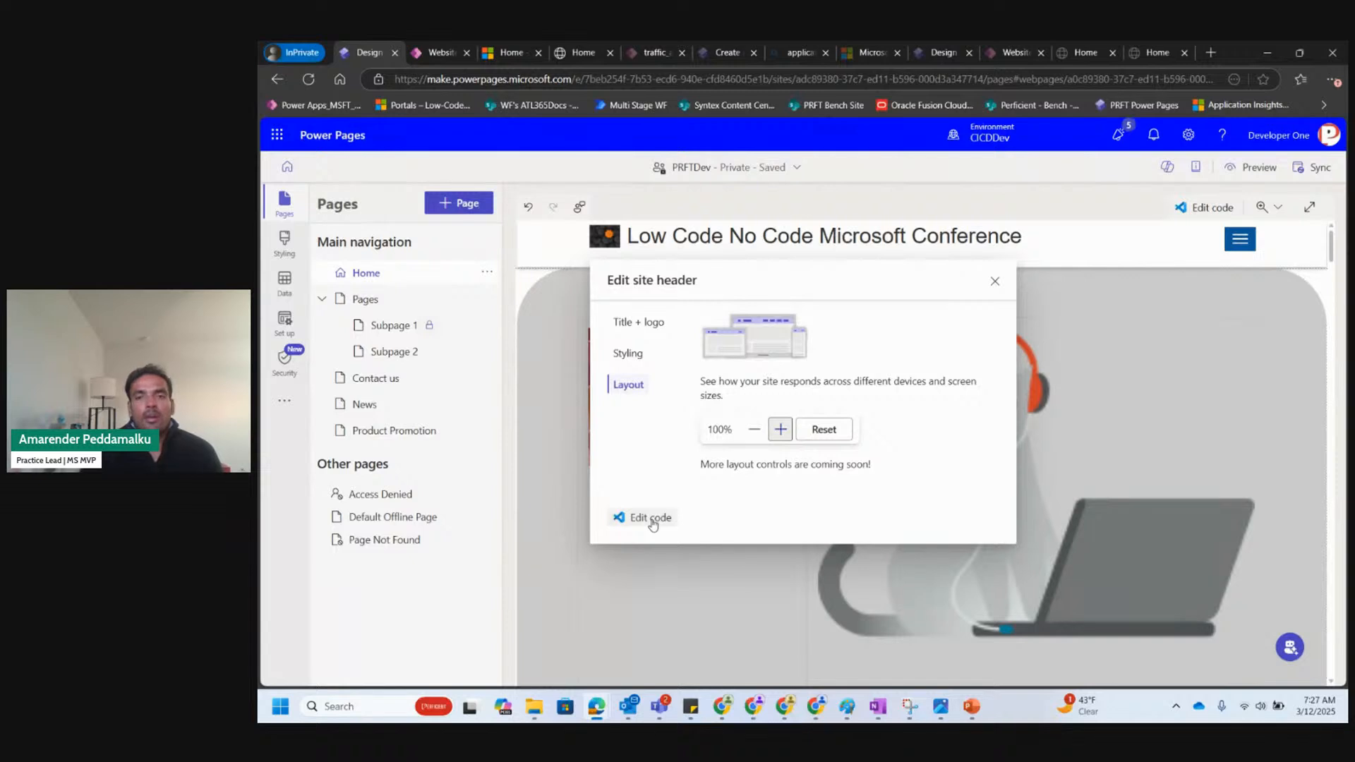
pyautogui.click(994, 282)
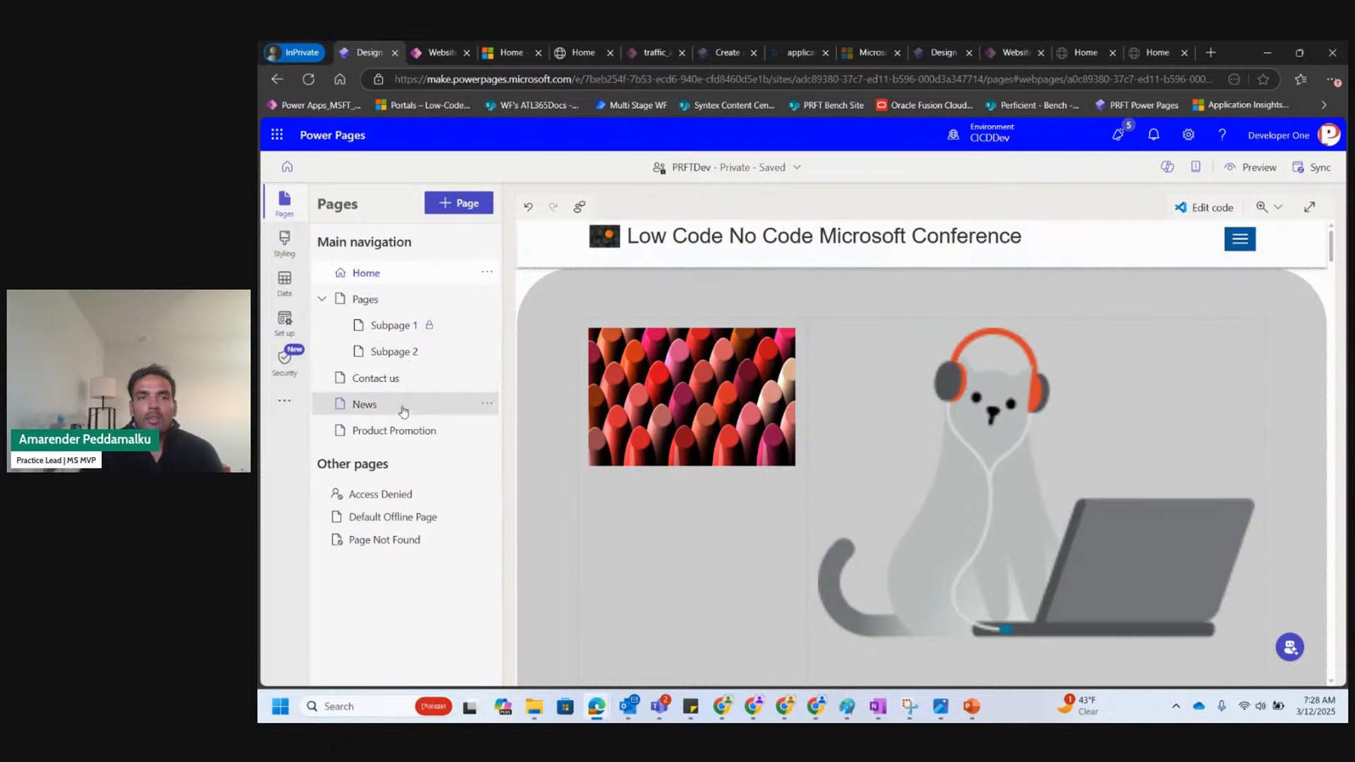
# Open the site's Styling workspace and look through the available themes down to the Blue theme.
pyautogui.click(281, 244)
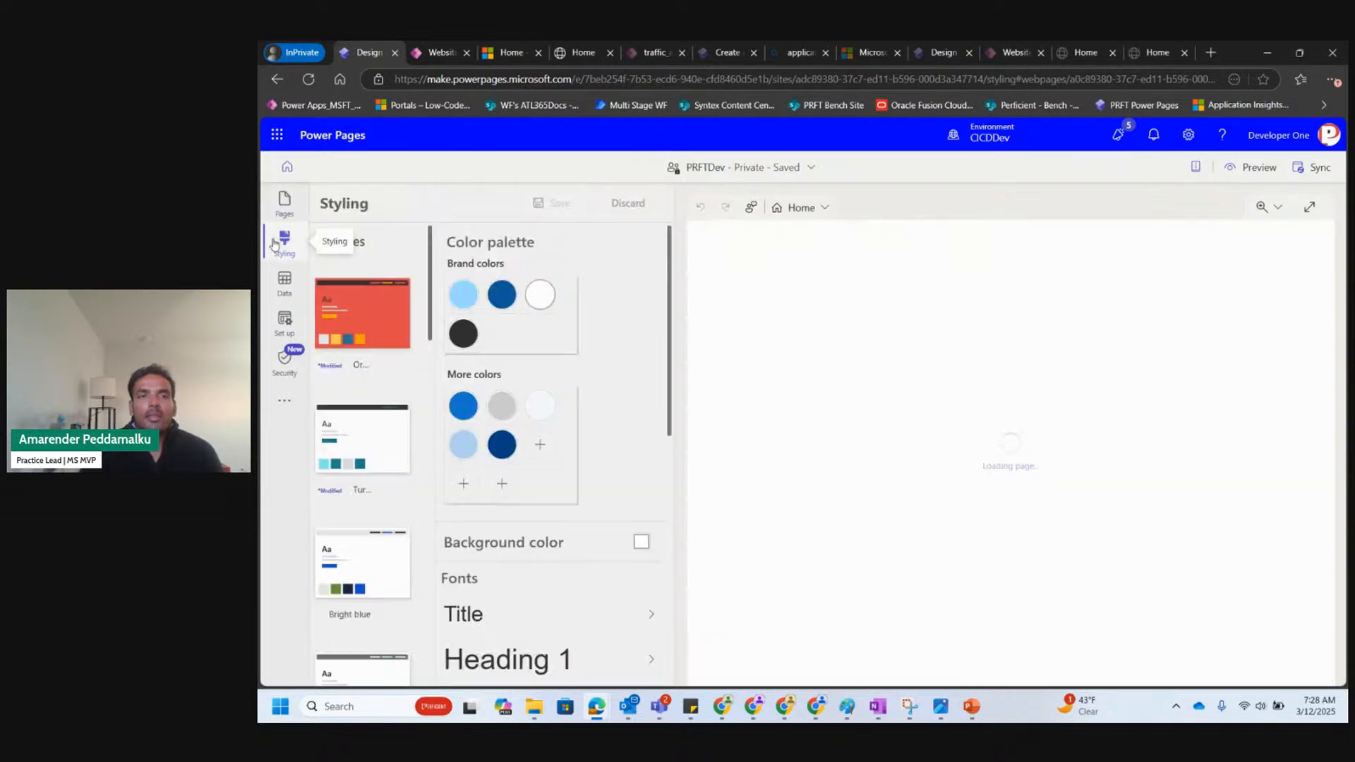
pyautogui.scroll(6, 368, 317)
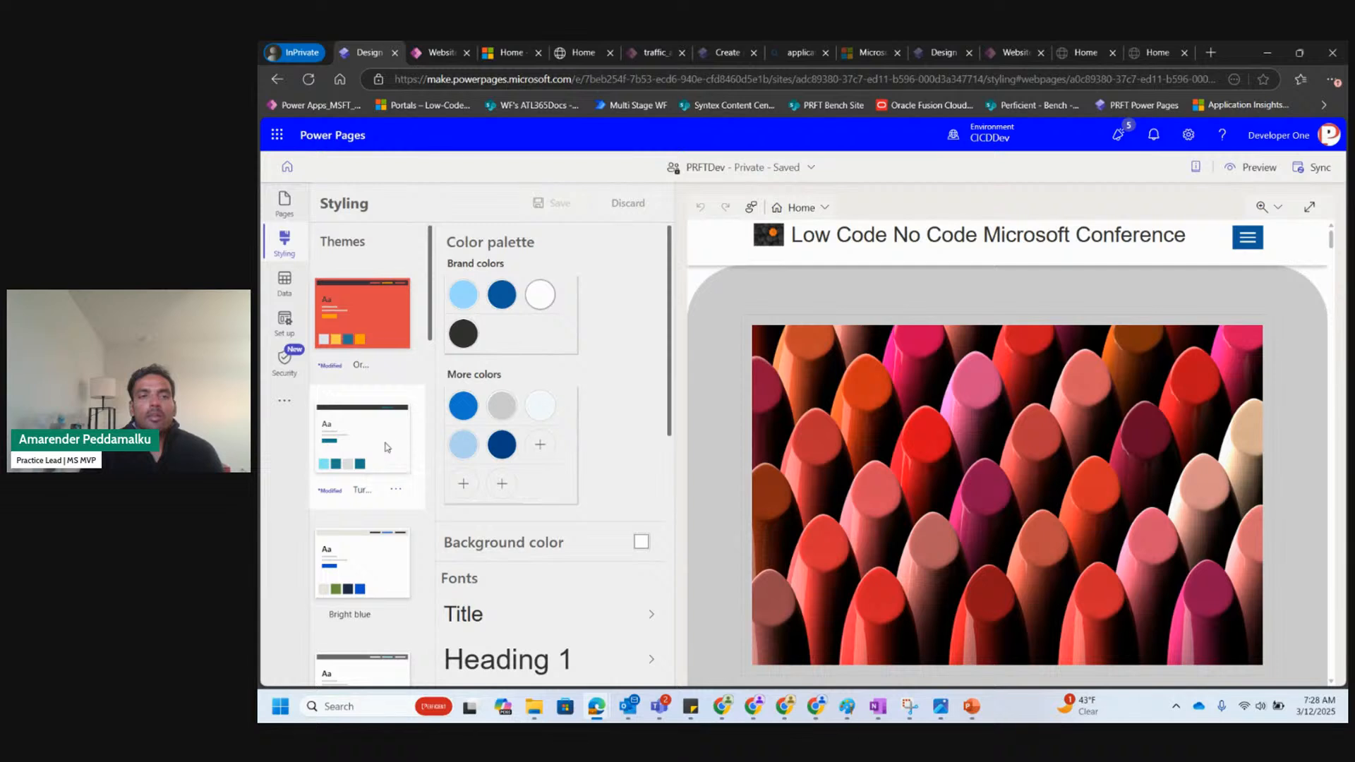
pyautogui.scroll(-1, 387, 447)
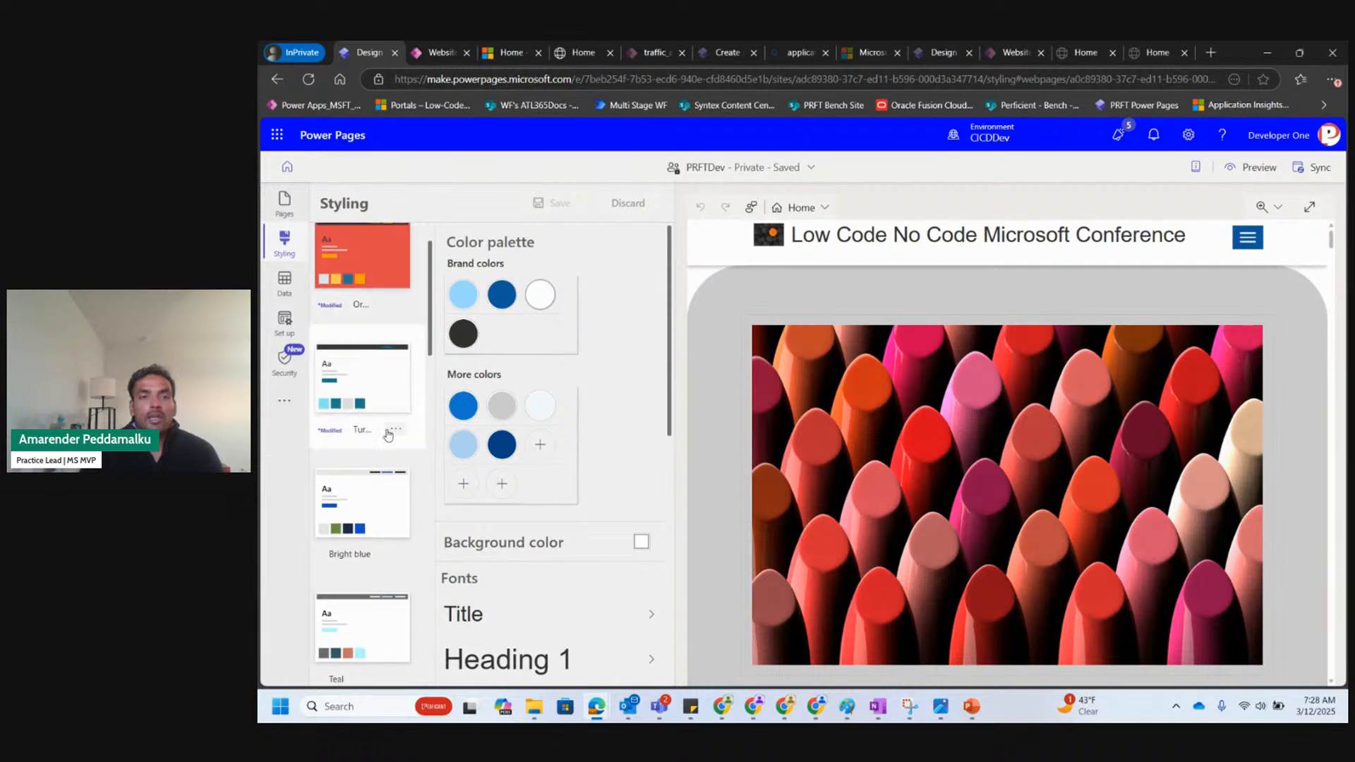
pyautogui.scroll(-8, 384, 452)
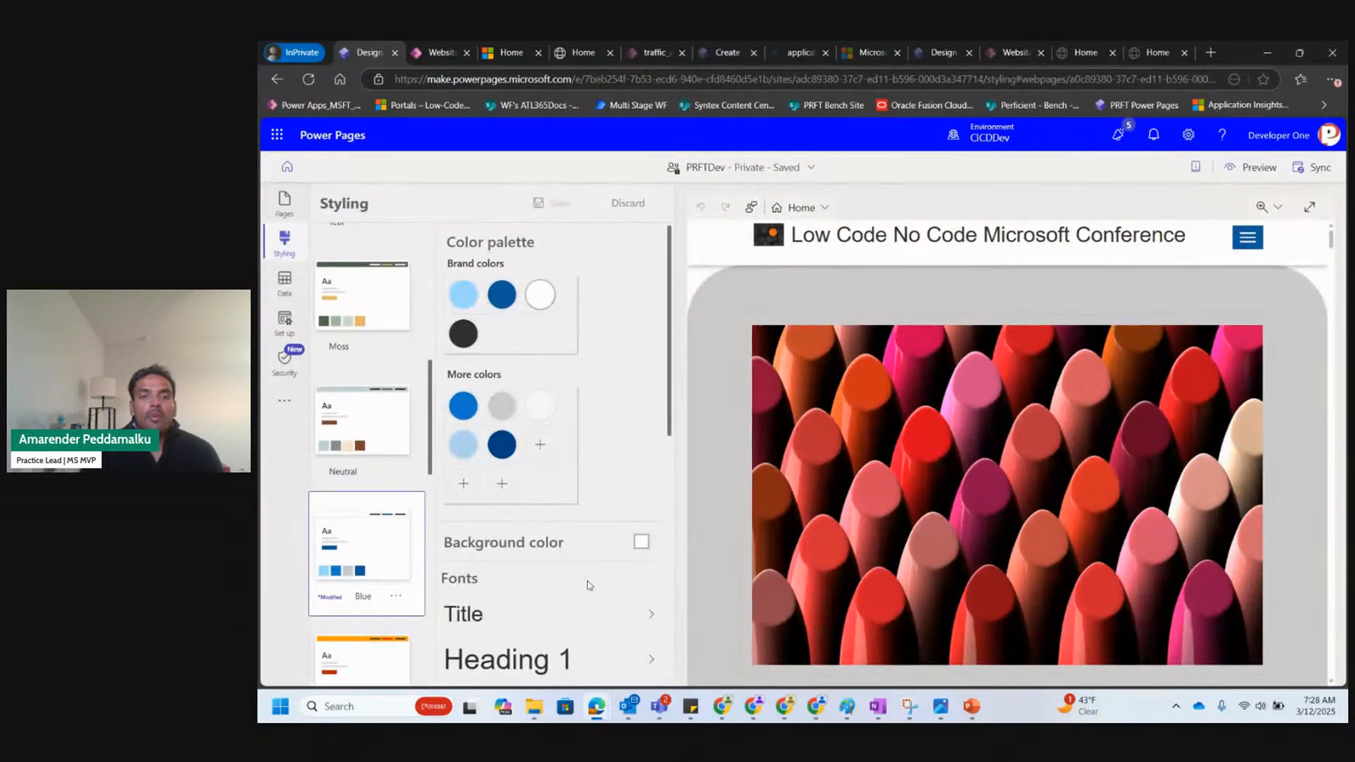
# Examine the Blue theme's color palette, background color, fonts, buttons and links, and section margin options.
pyautogui.scroll(-2, 588, 583)
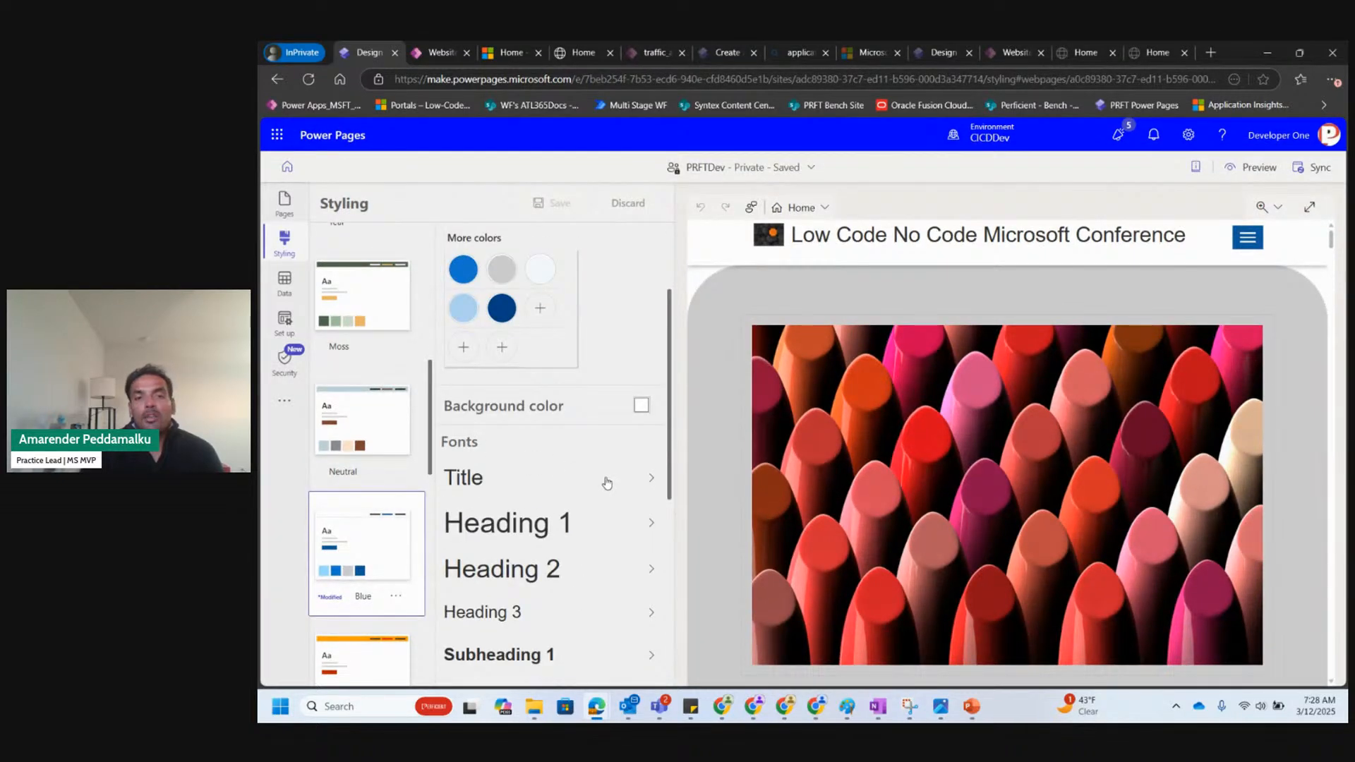
pyautogui.scroll(-2, 611, 490)
pyautogui.scroll(-3, 612, 490)
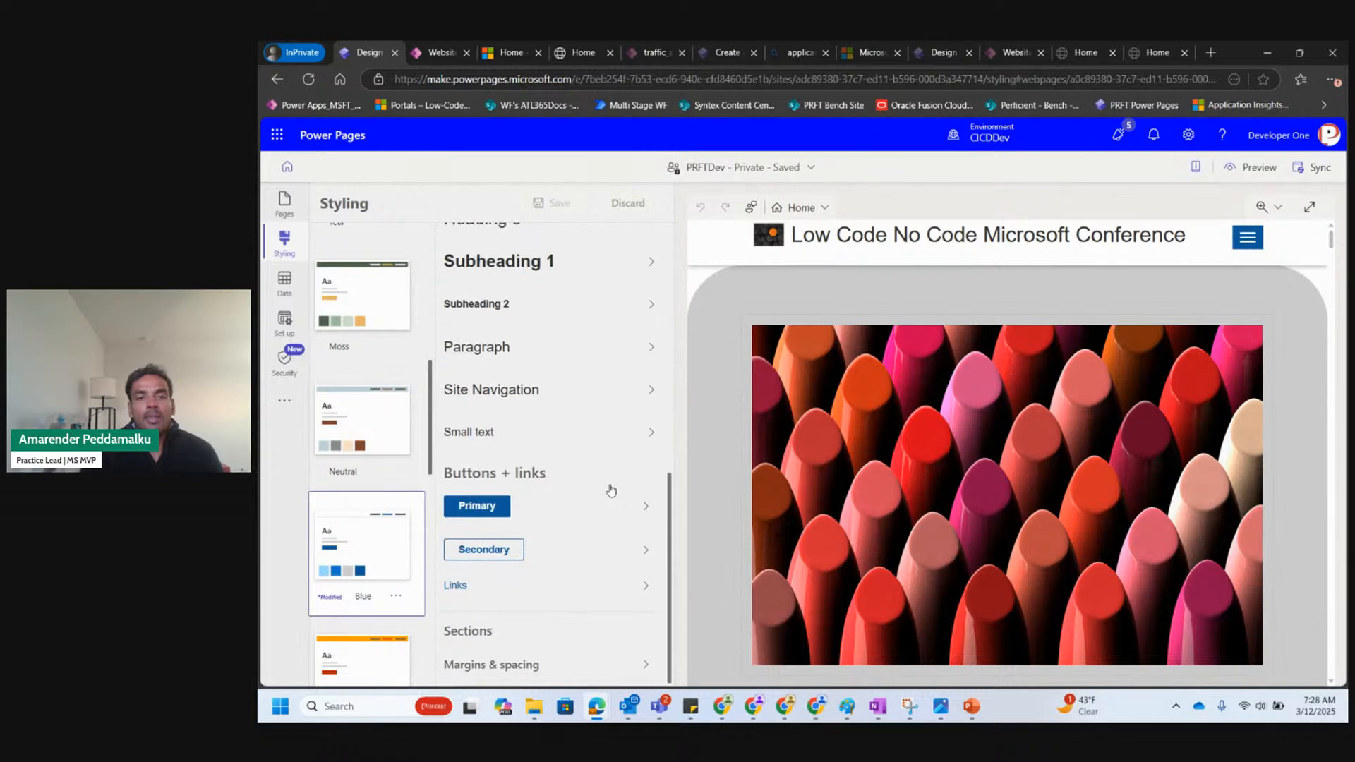
pyautogui.scroll(10, 612, 489)
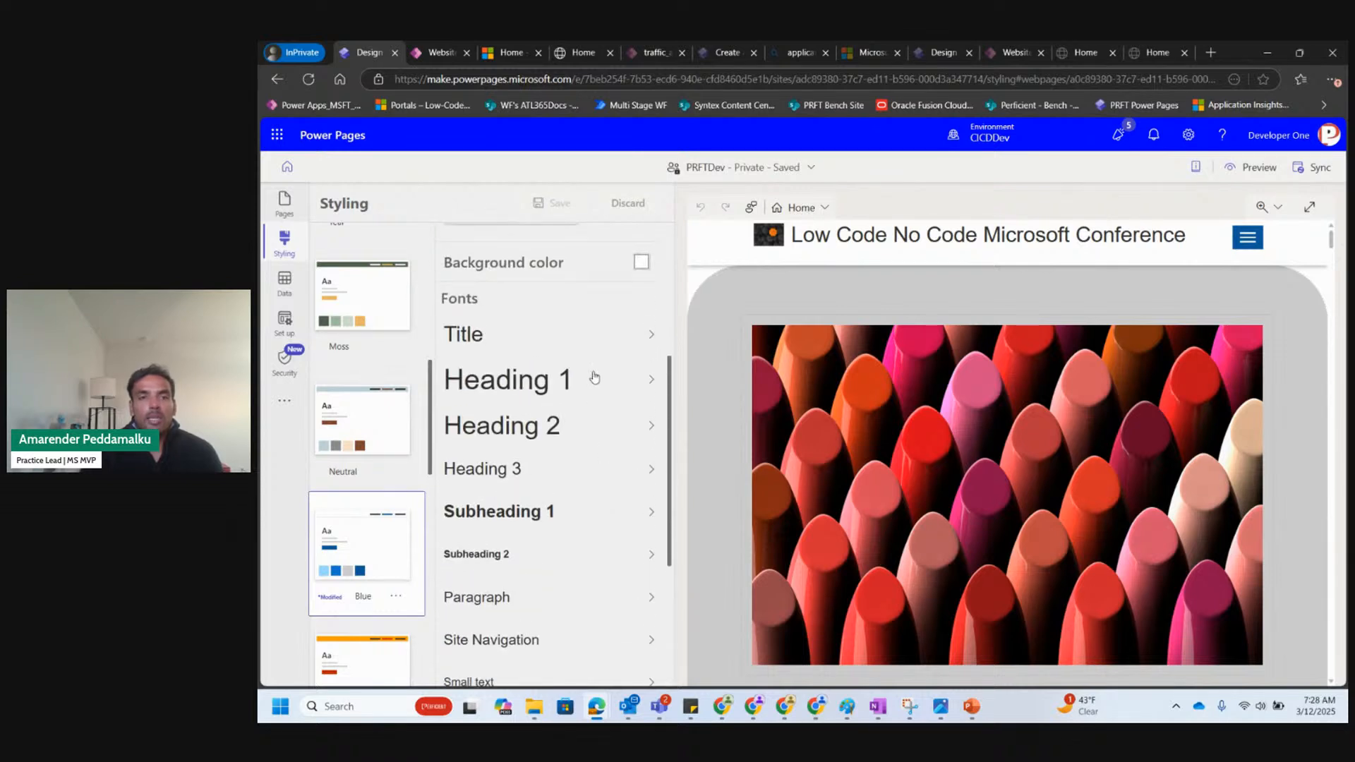
pyautogui.scroll(1, 595, 376)
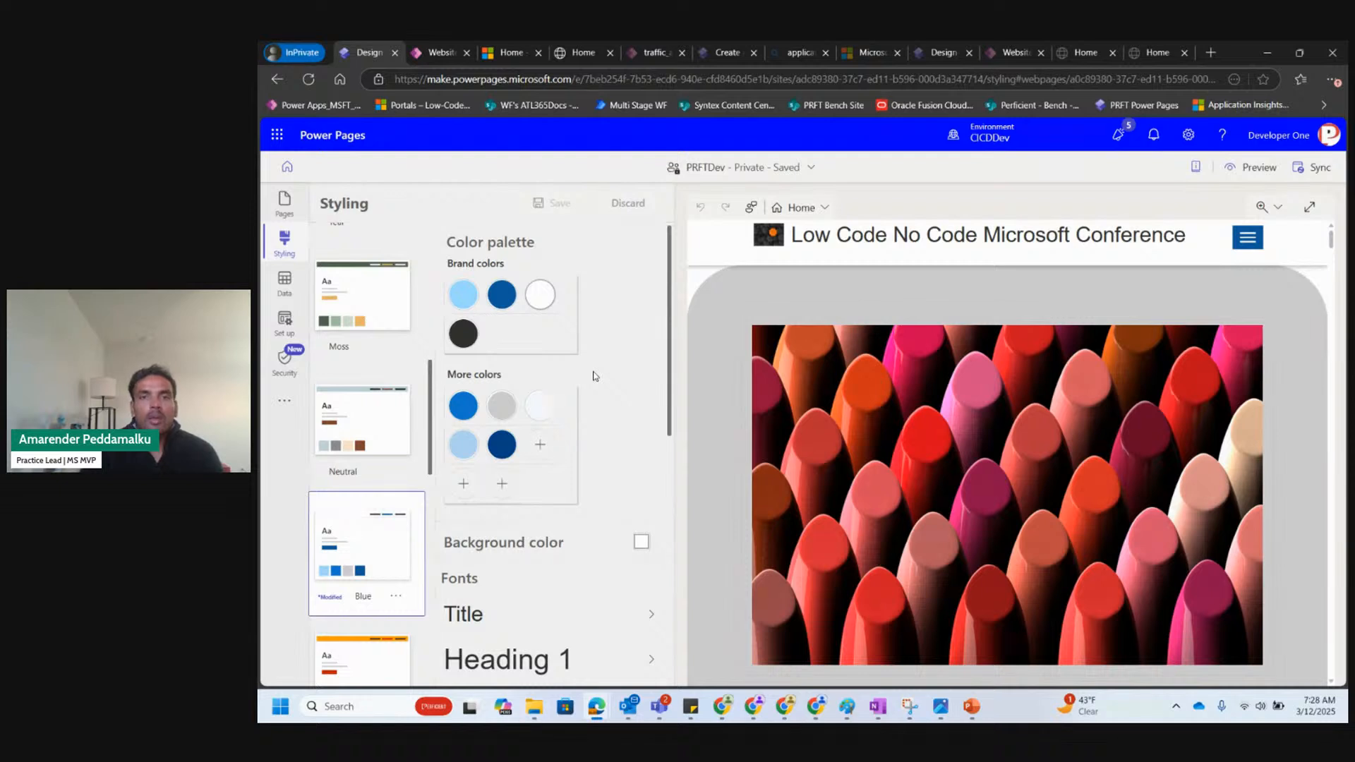
pyautogui.scroll(-8, 595, 376)
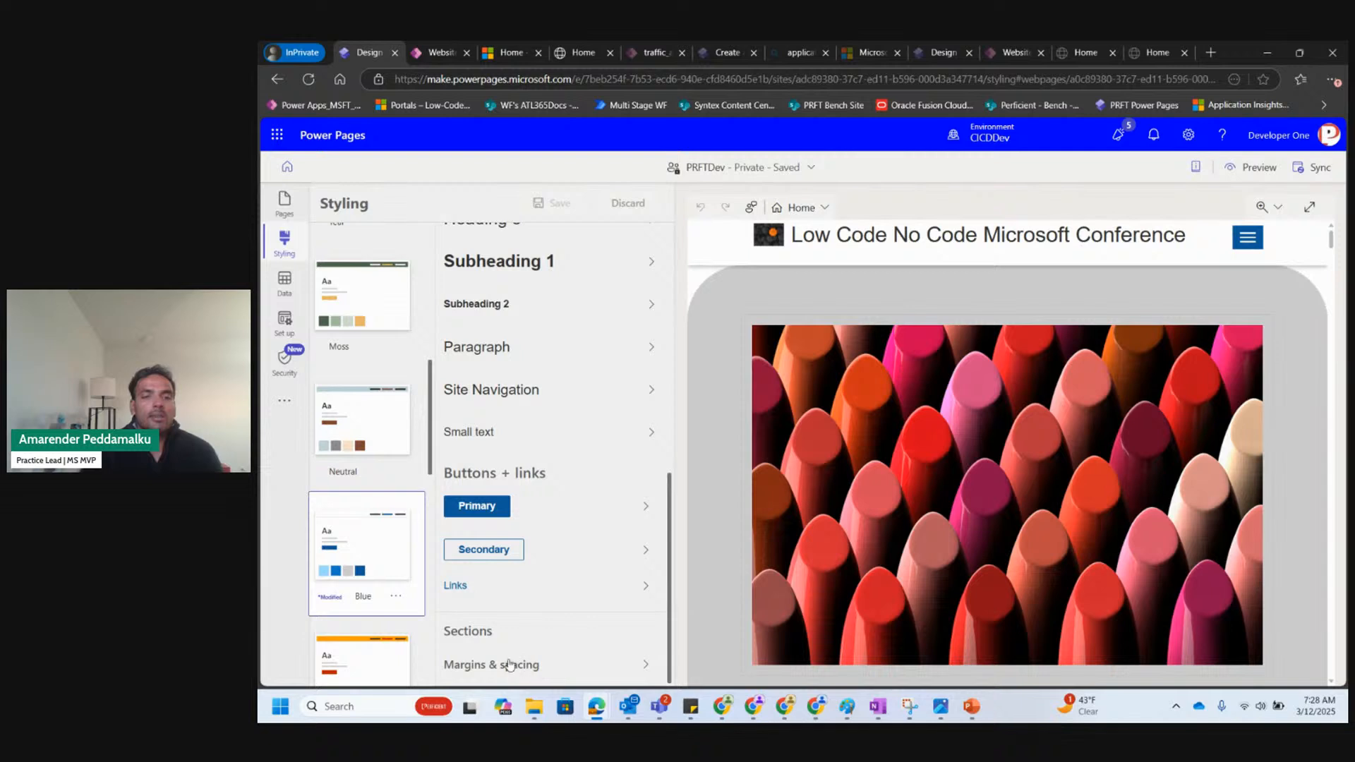
# Open the site's Data workspace, expand the other tables and select the Feedback table.
pyautogui.scroll(8, 597, 492)
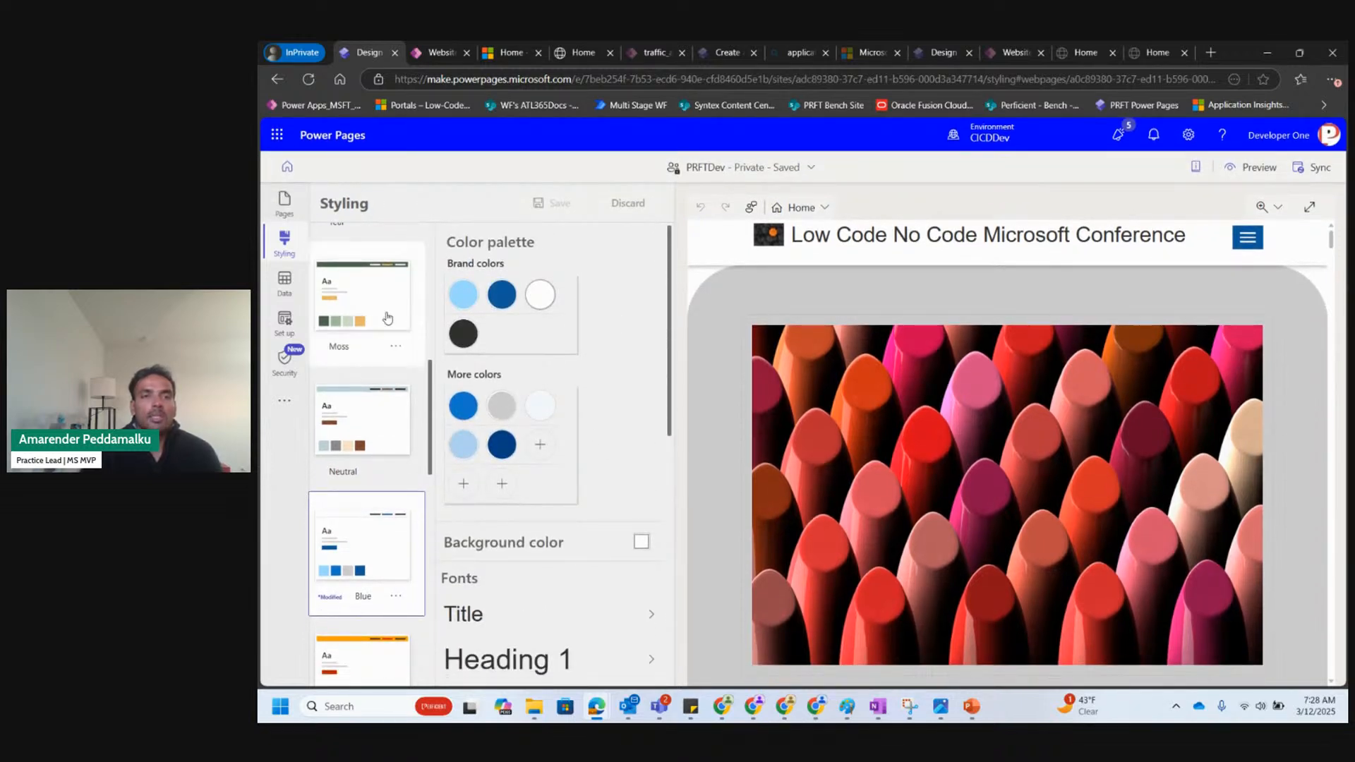
pyautogui.click(284, 282)
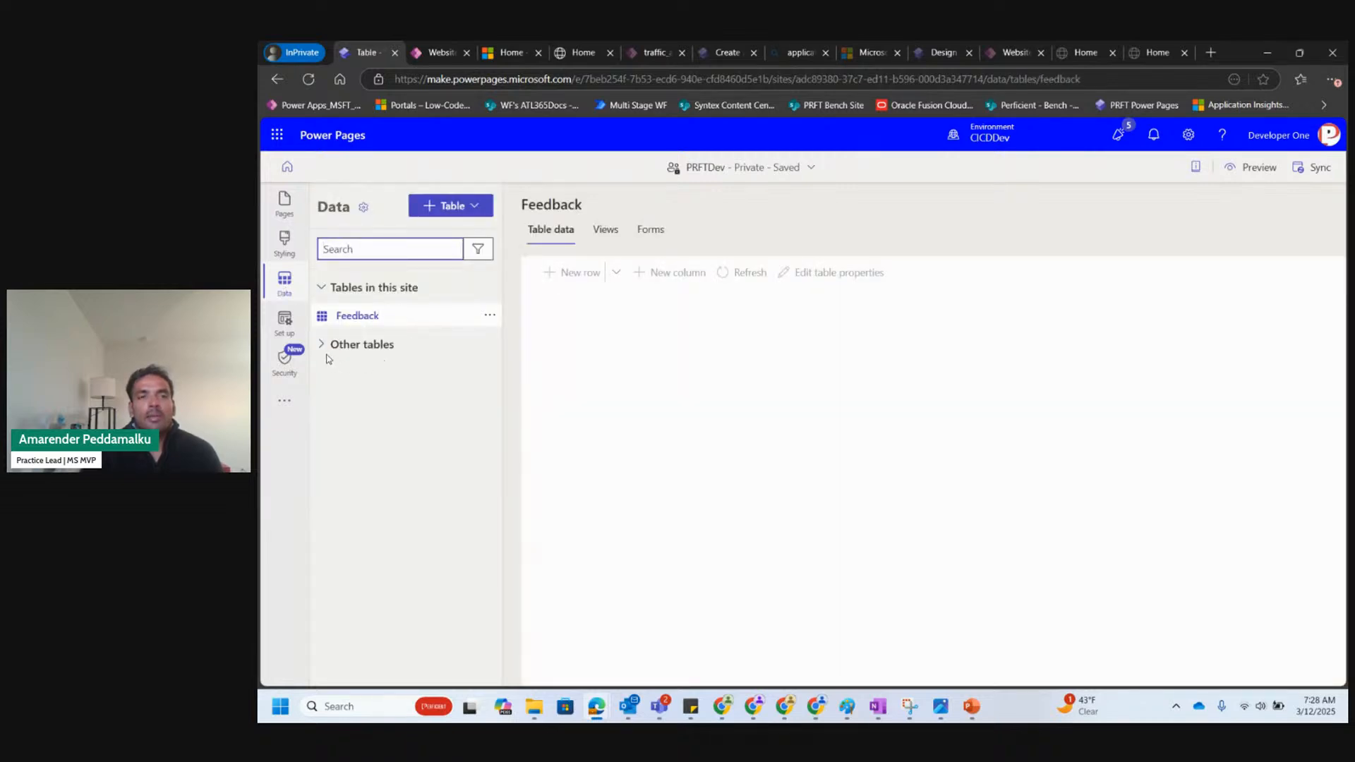
pyautogui.click(323, 346)
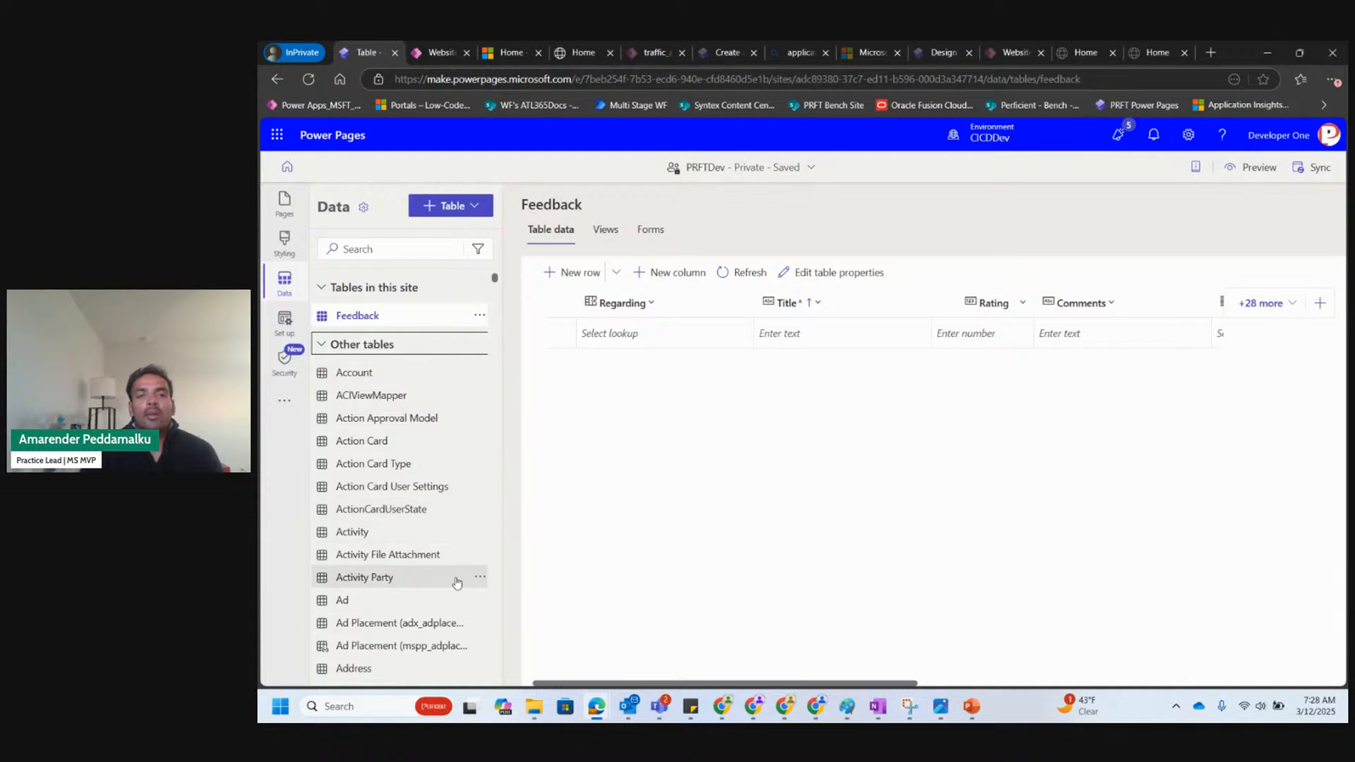
pyautogui.scroll(-1, 455, 583)
pyautogui.scroll(1, 456, 579)
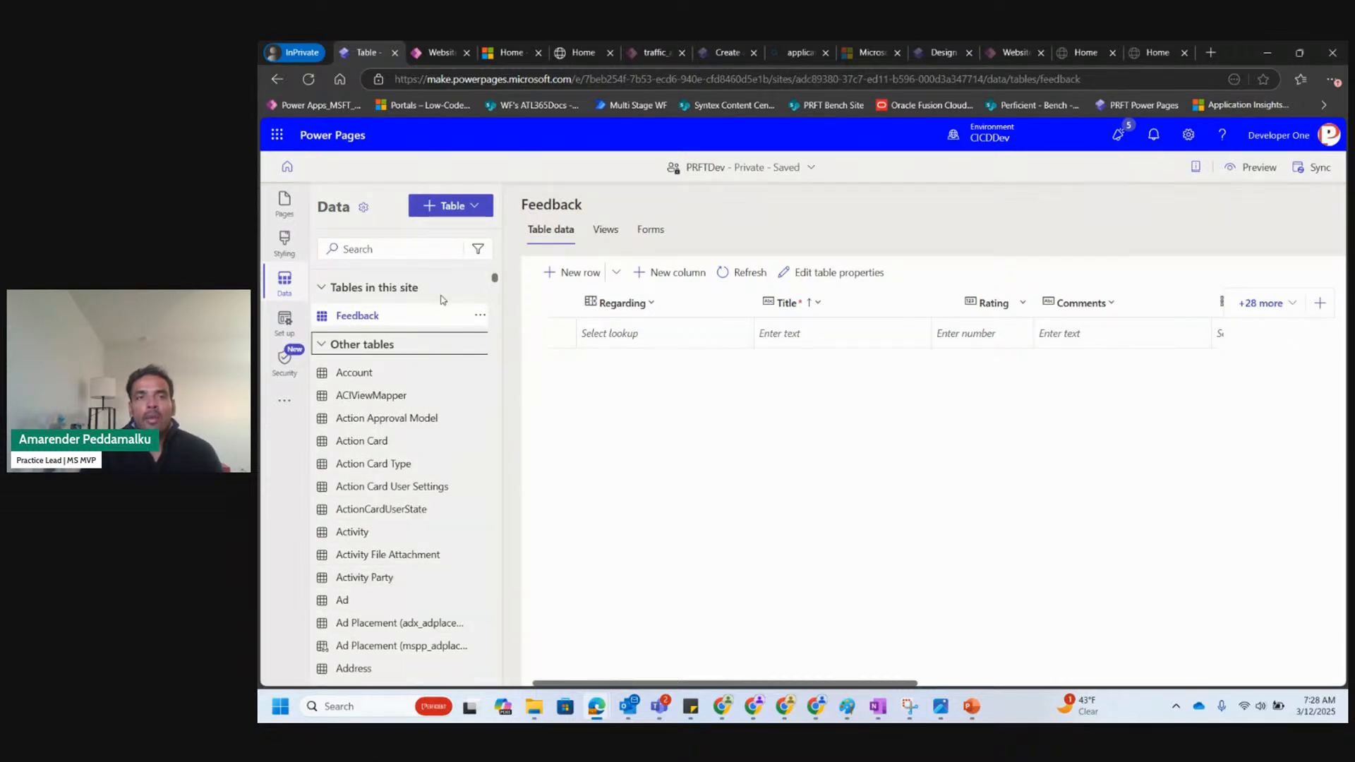
pyautogui.click(404, 323)
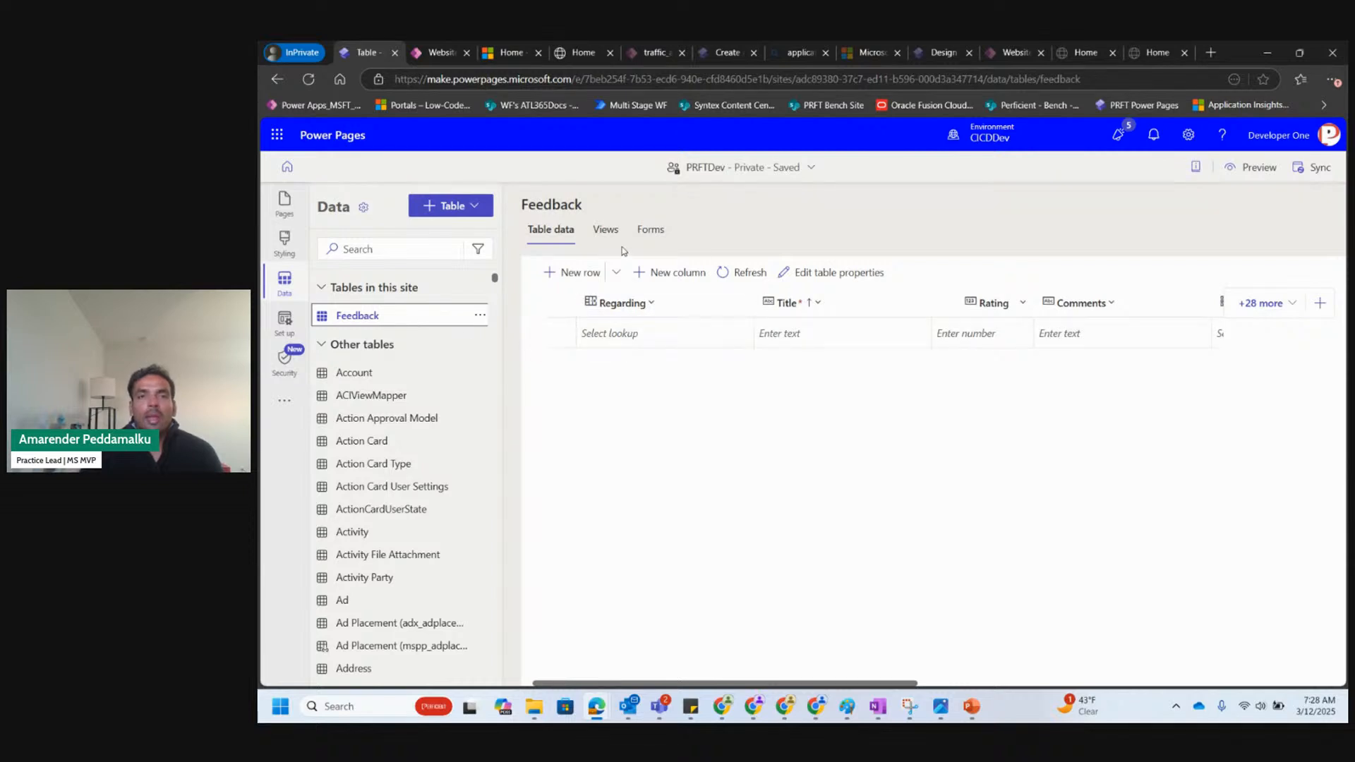
# Look through the Feedback table's views, covering those in this site and those available for the table.
pyautogui.click(606, 230)
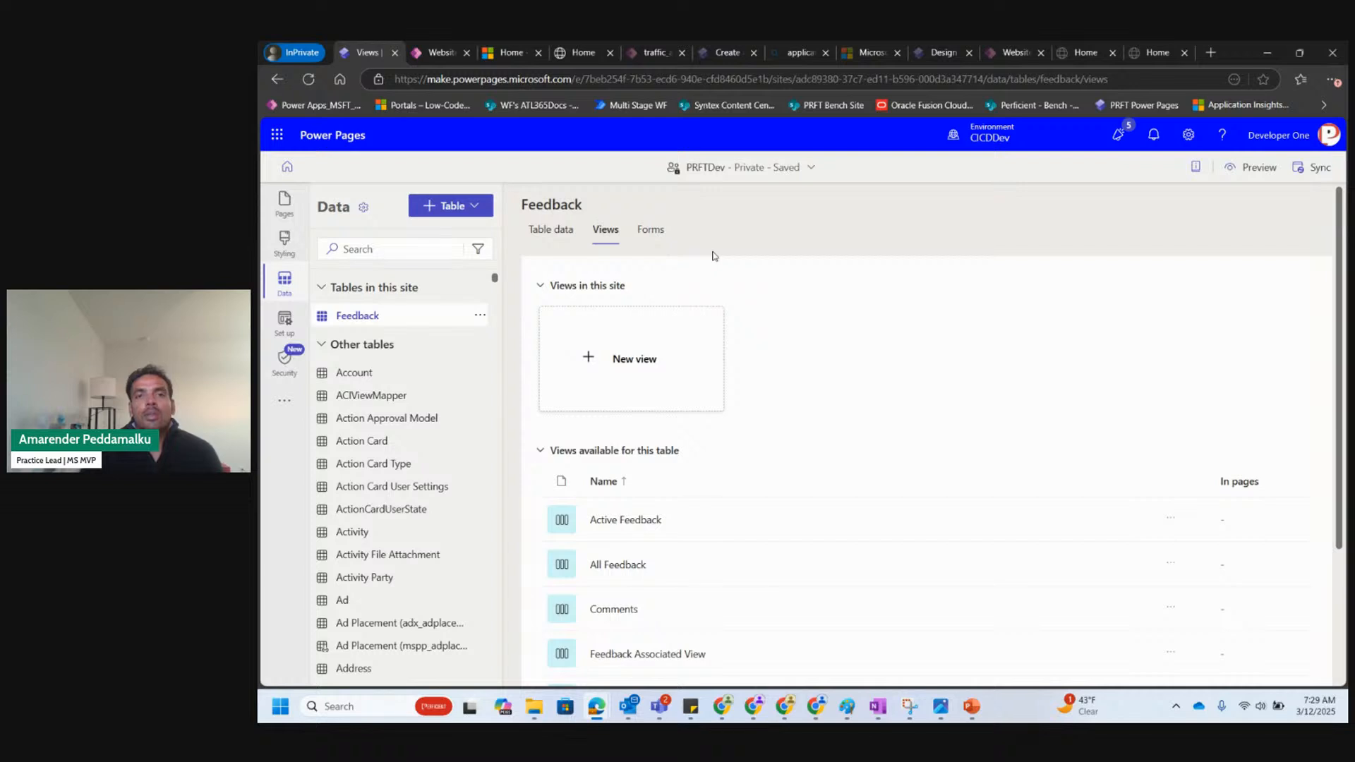
pyautogui.scroll(-1, 838, 470)
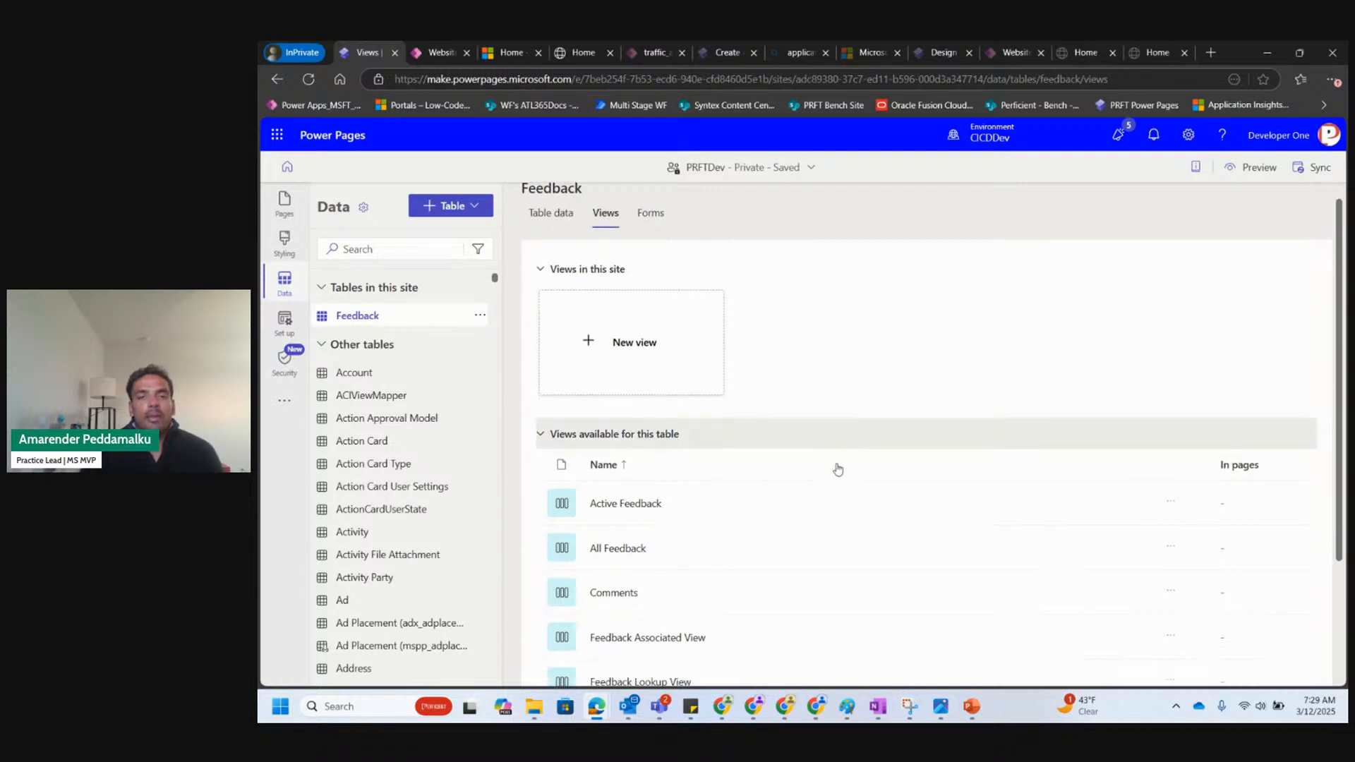
pyautogui.scroll(1, 838, 470)
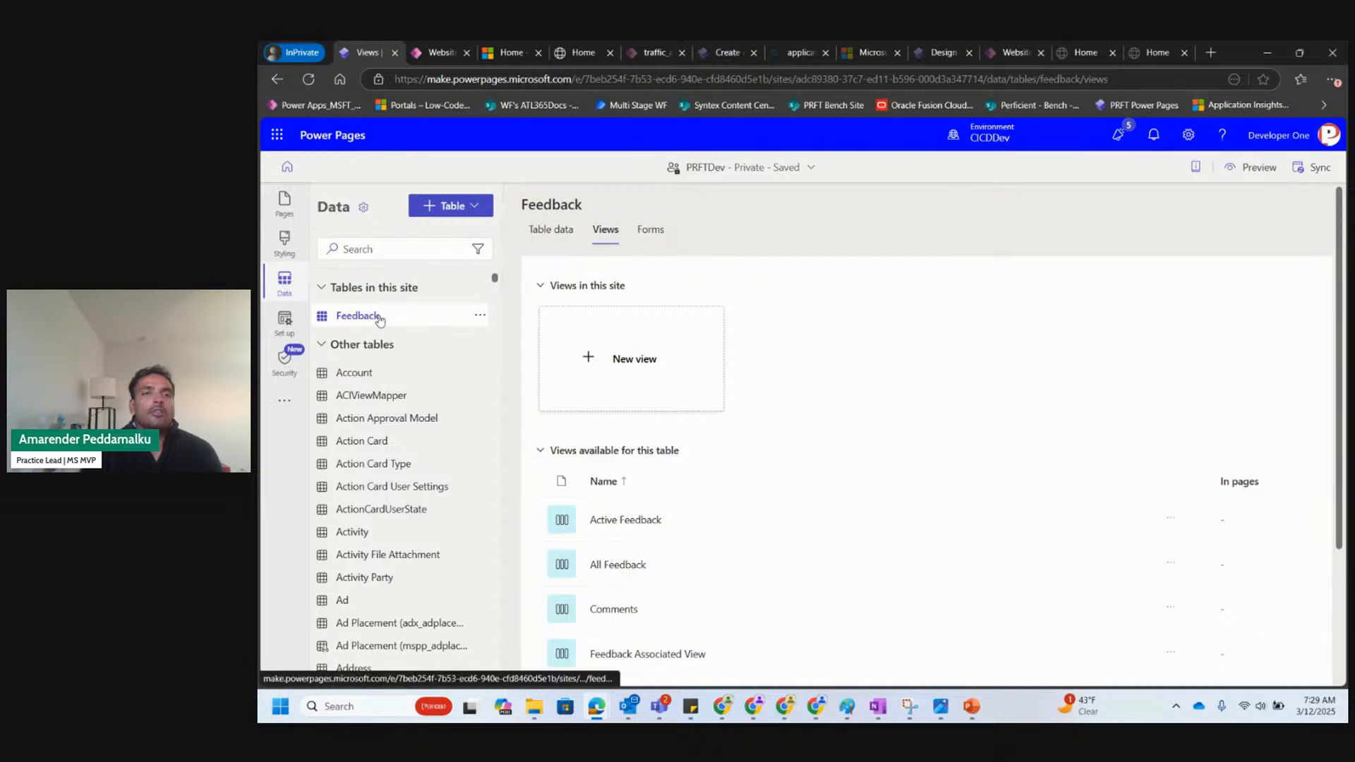
pyautogui.scroll(-1, 874, 499)
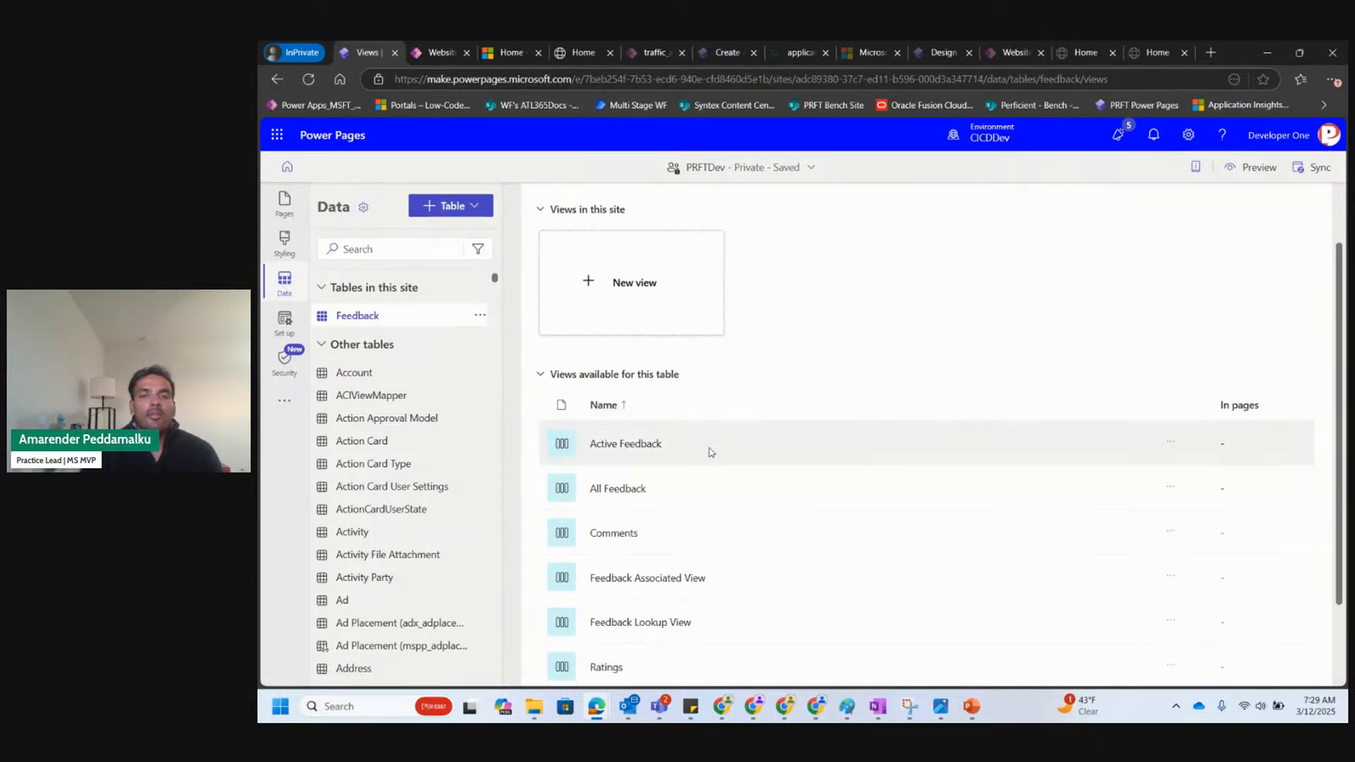
pyautogui.scroll(1, 702, 529)
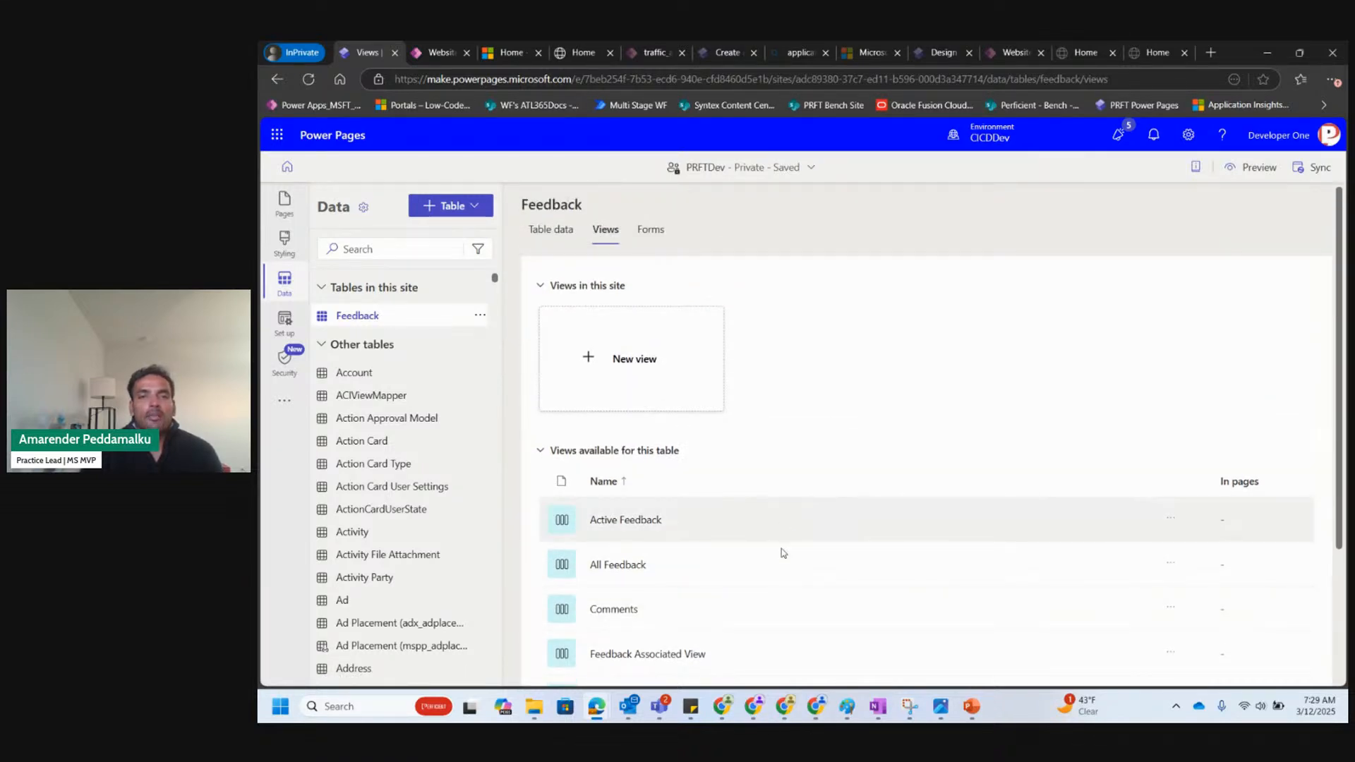
pyautogui.scroll(-2, 780, 554)
pyautogui.scroll(3, 780, 558)
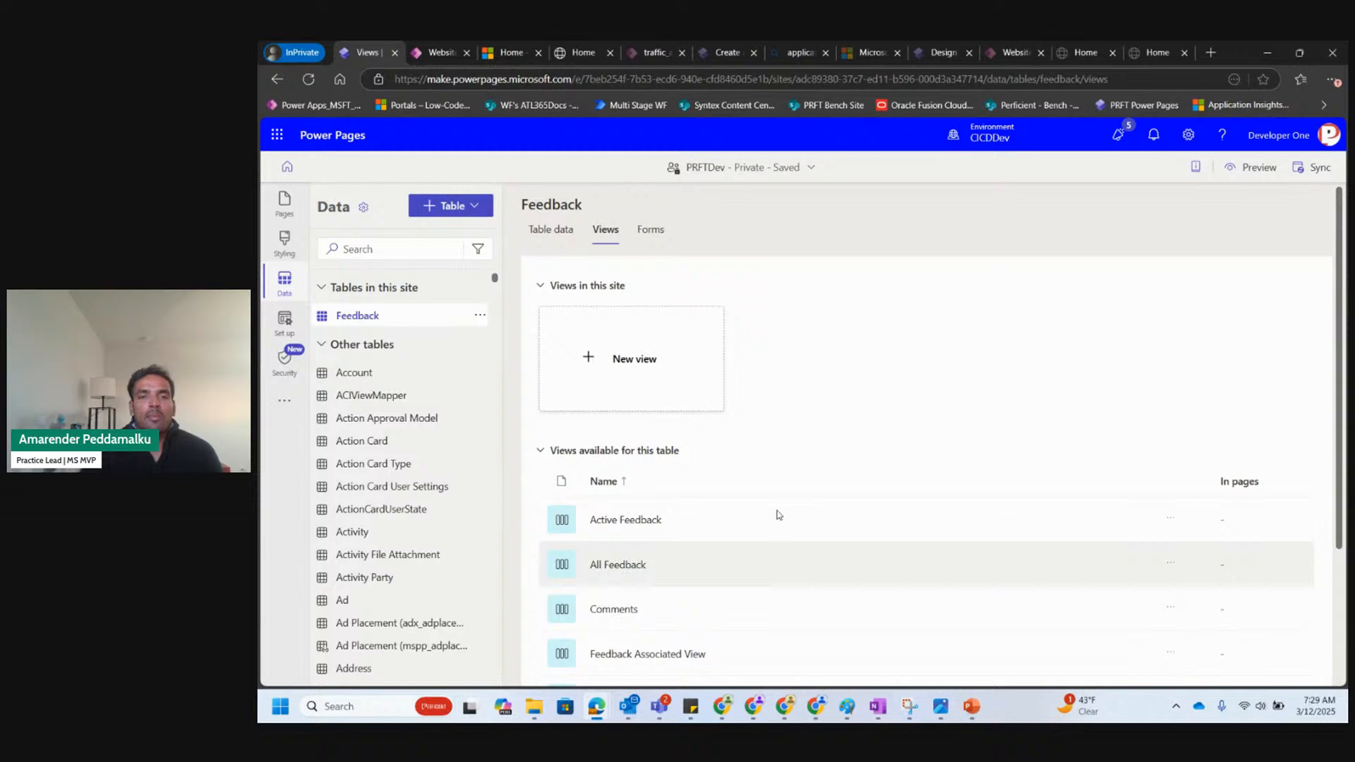
# Look through the Feedback table's forms, covering those in this site and those available for the table.
pyautogui.click(650, 231)
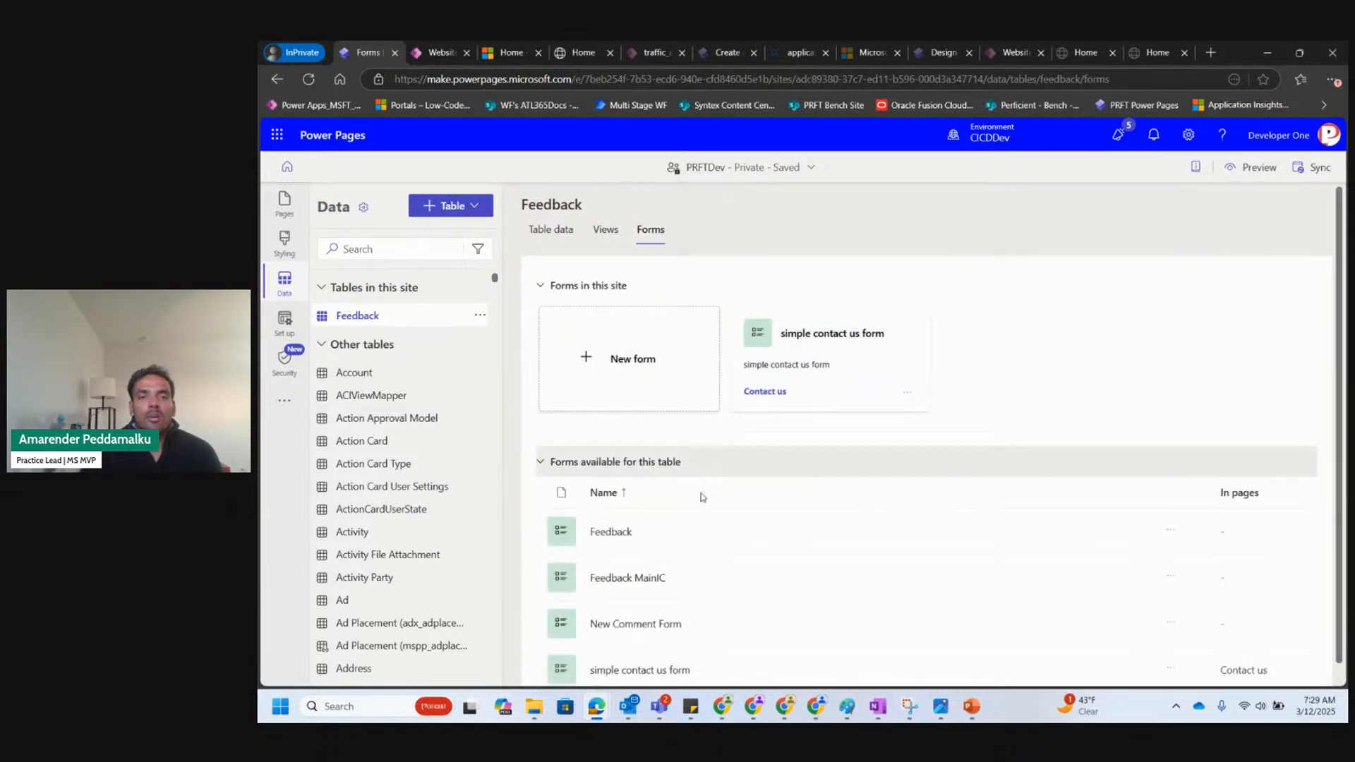
pyautogui.scroll(-1, 720, 531)
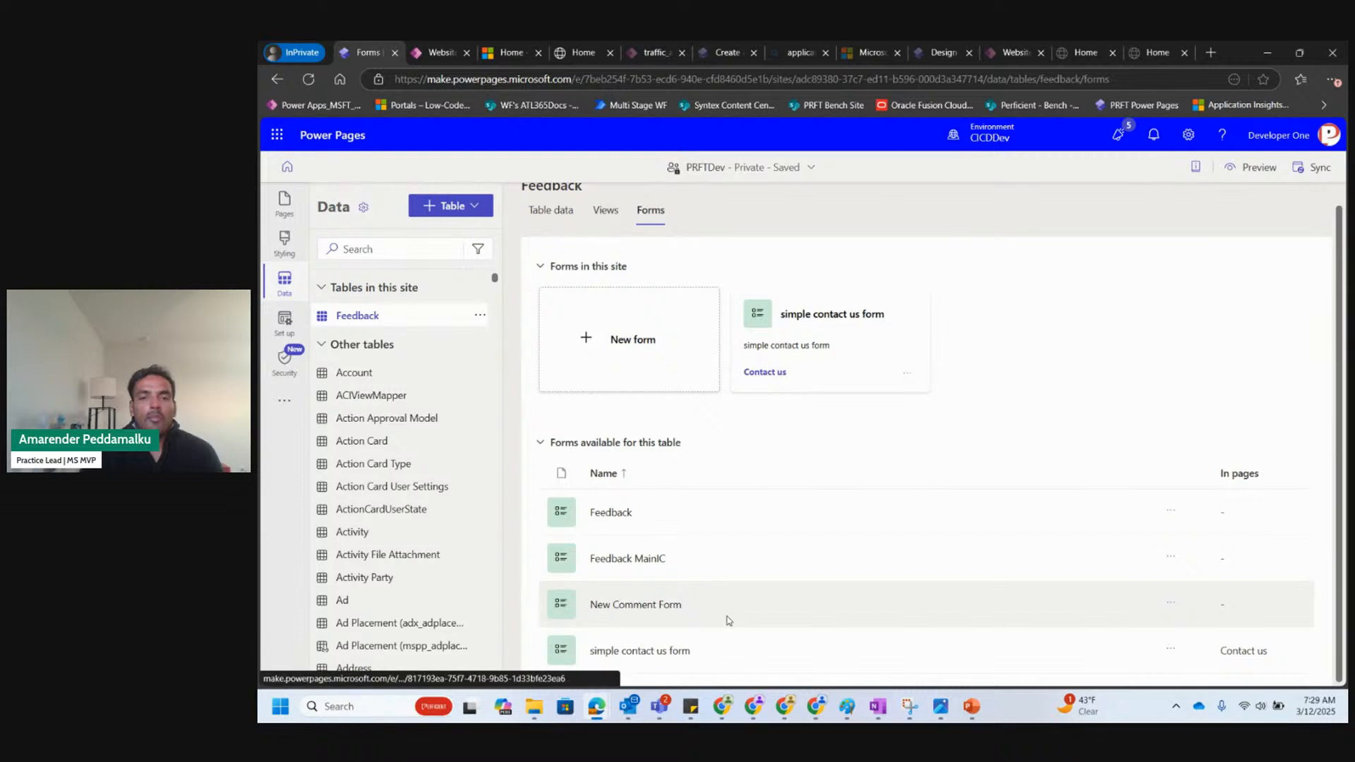
pyautogui.scroll(1, 846, 515)
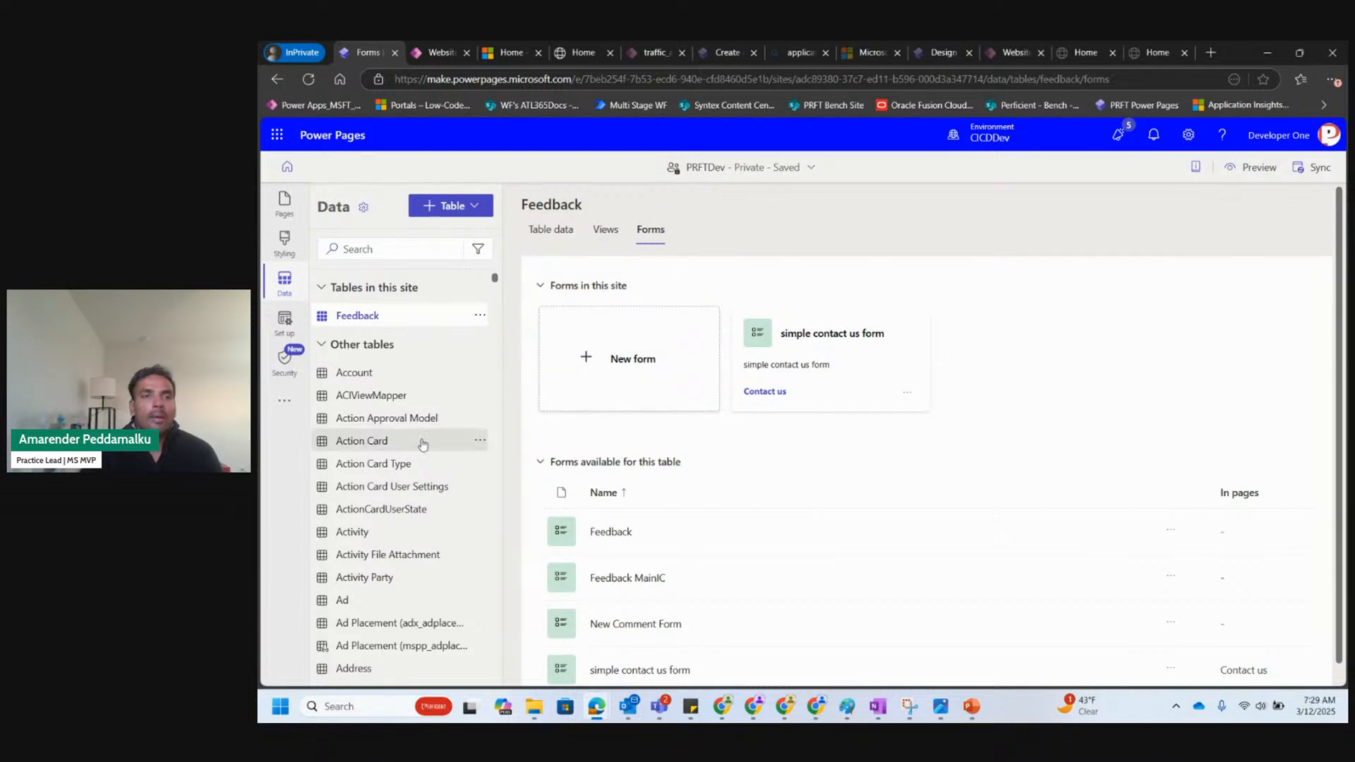
# In the Security workspace, review the web roles and the Feedback table permission's assigned roles and privileges.
pyautogui.click(284, 362)
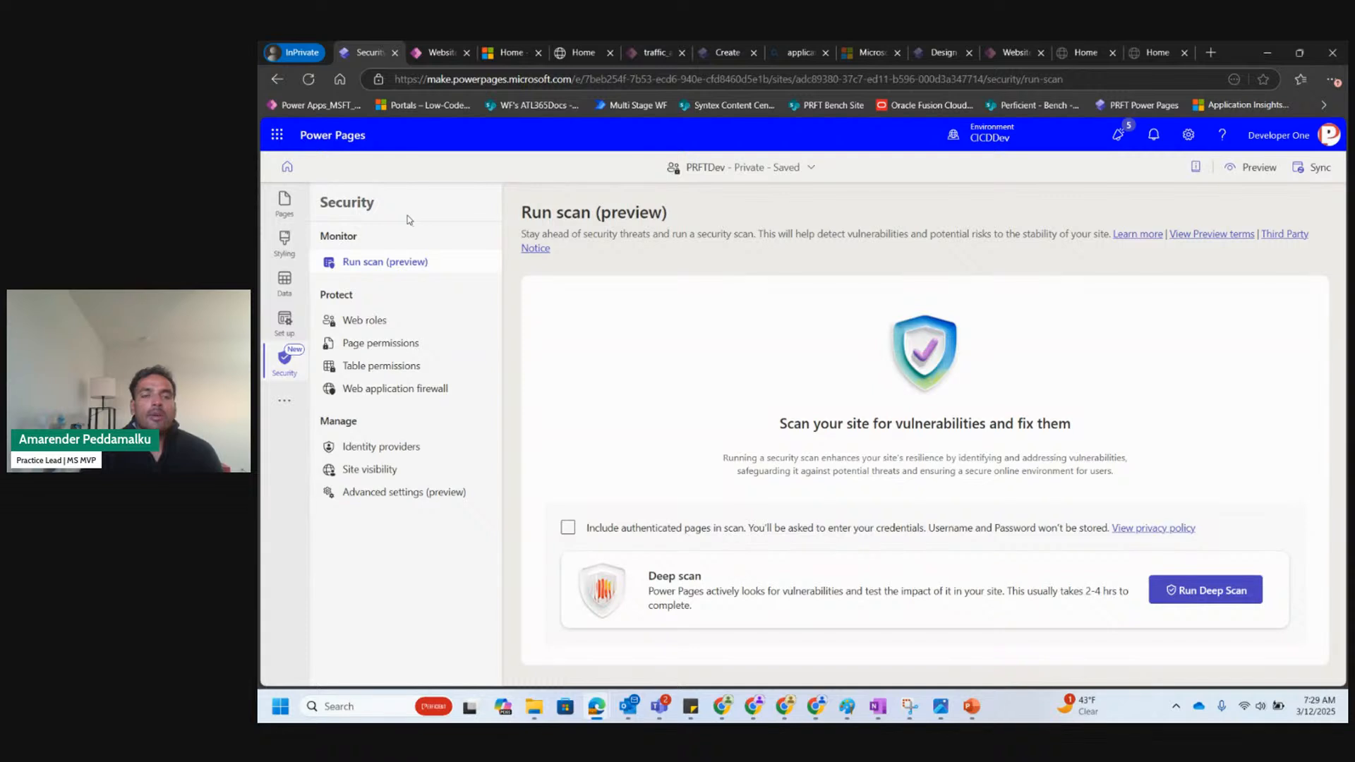
pyautogui.click(410, 320)
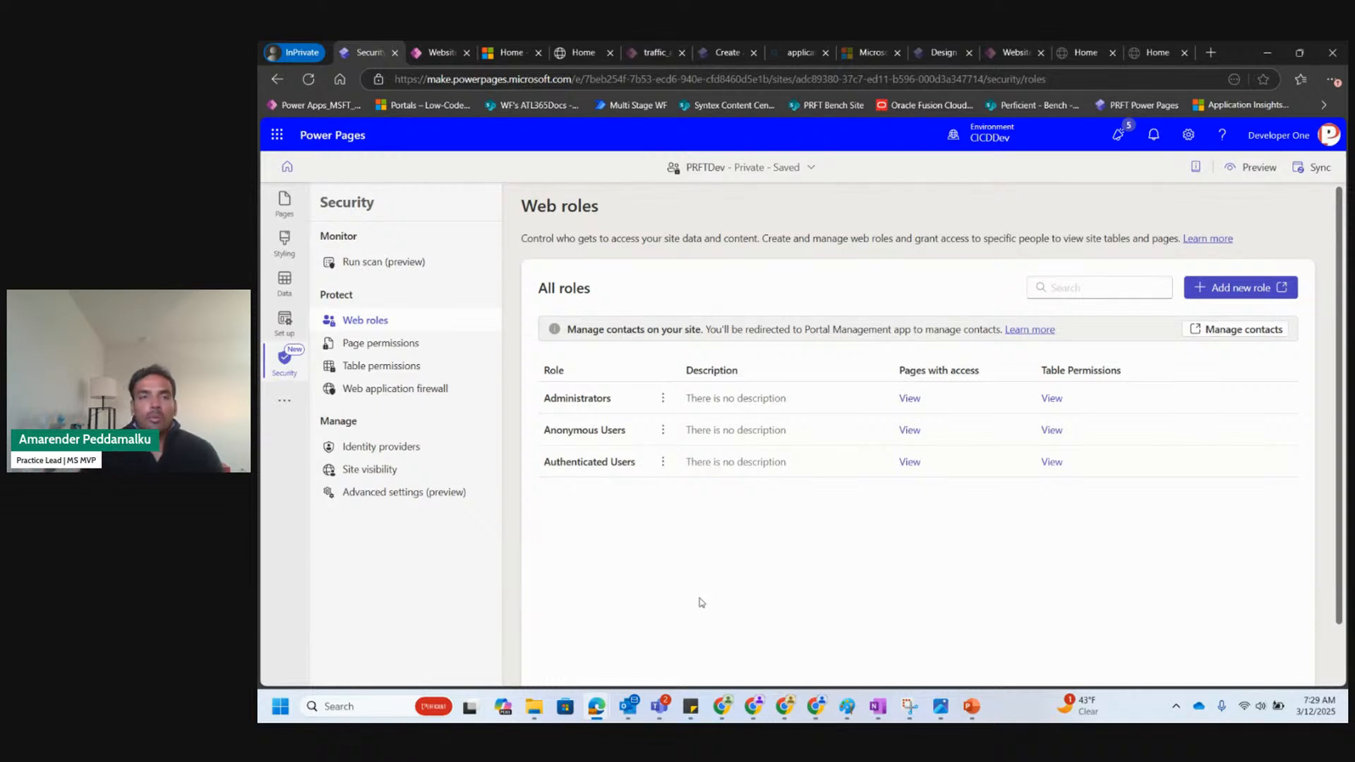
pyautogui.click(408, 367)
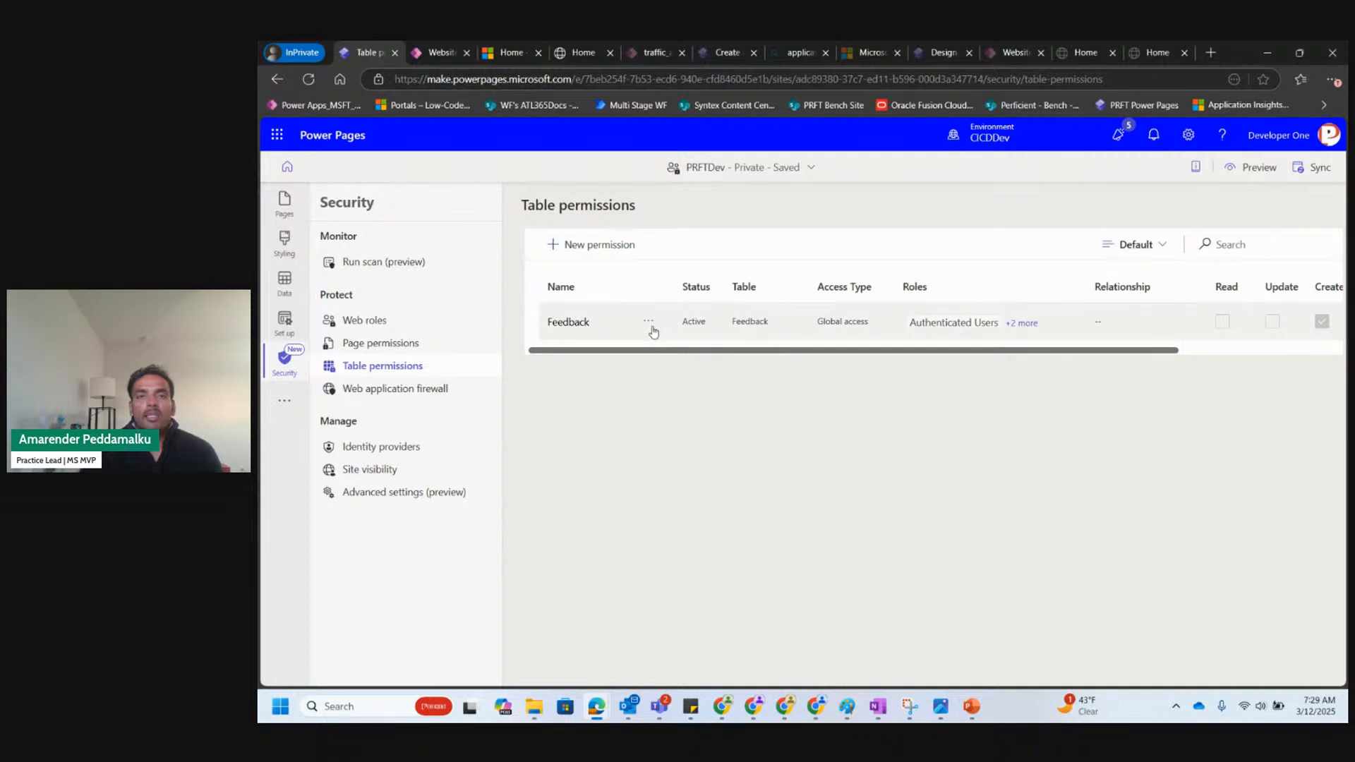
pyautogui.click(1022, 324)
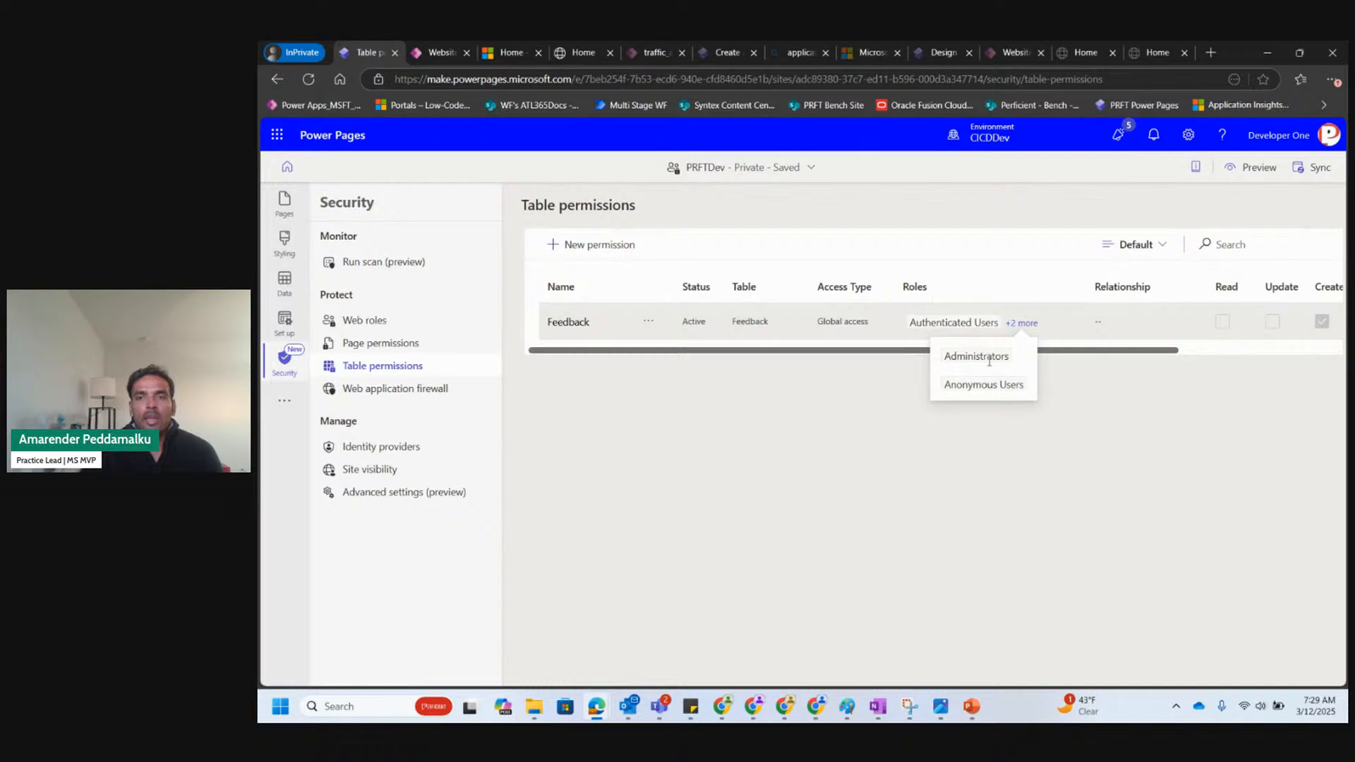
pyautogui.hscroll(3, 1075, 321)
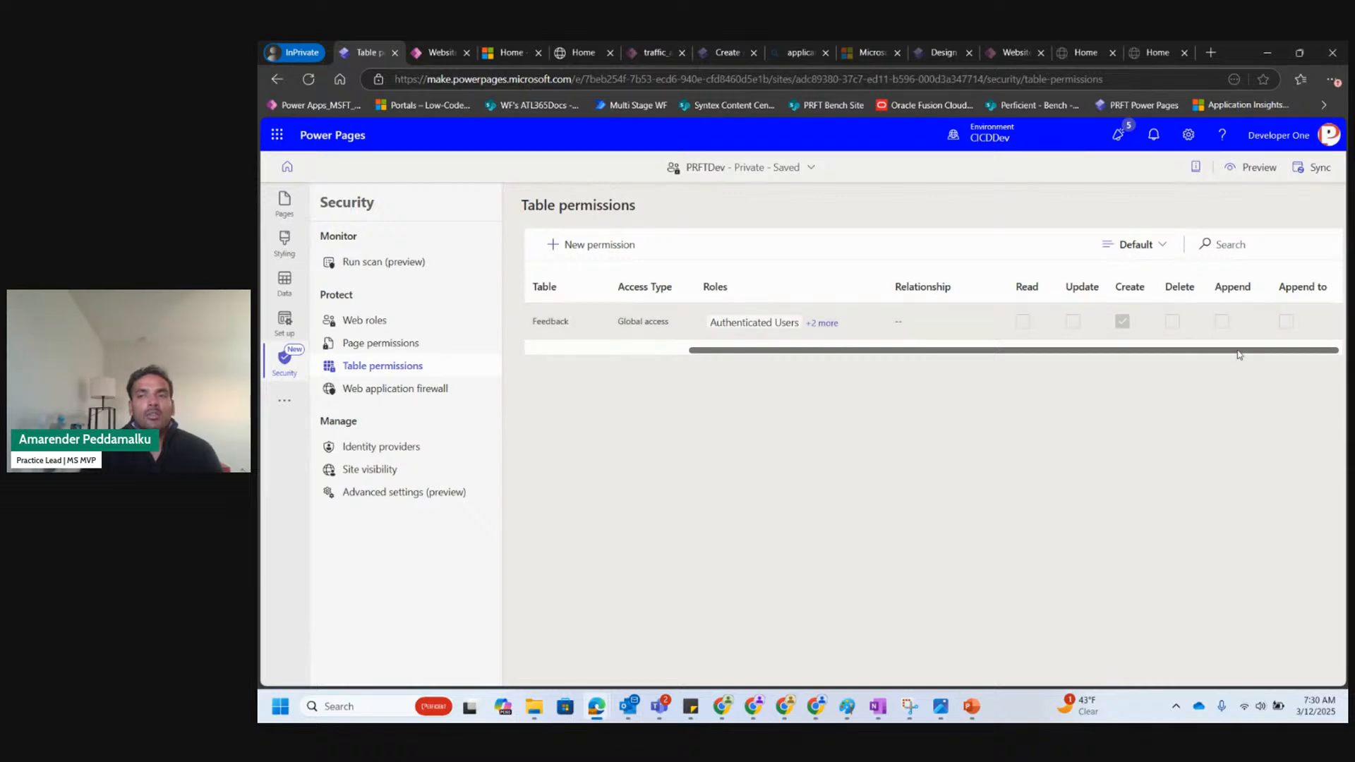
pyautogui.rightClick(1138, 359)
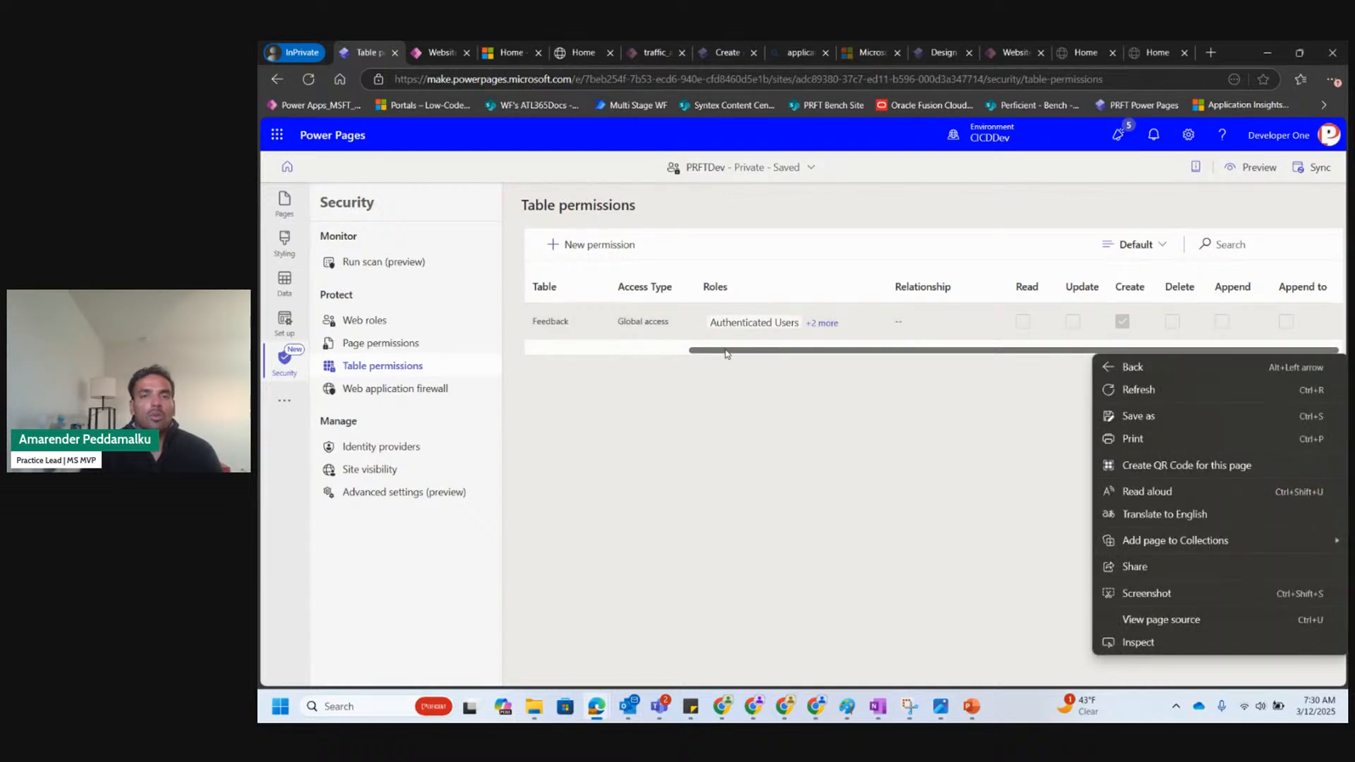
pyautogui.click(604, 351)
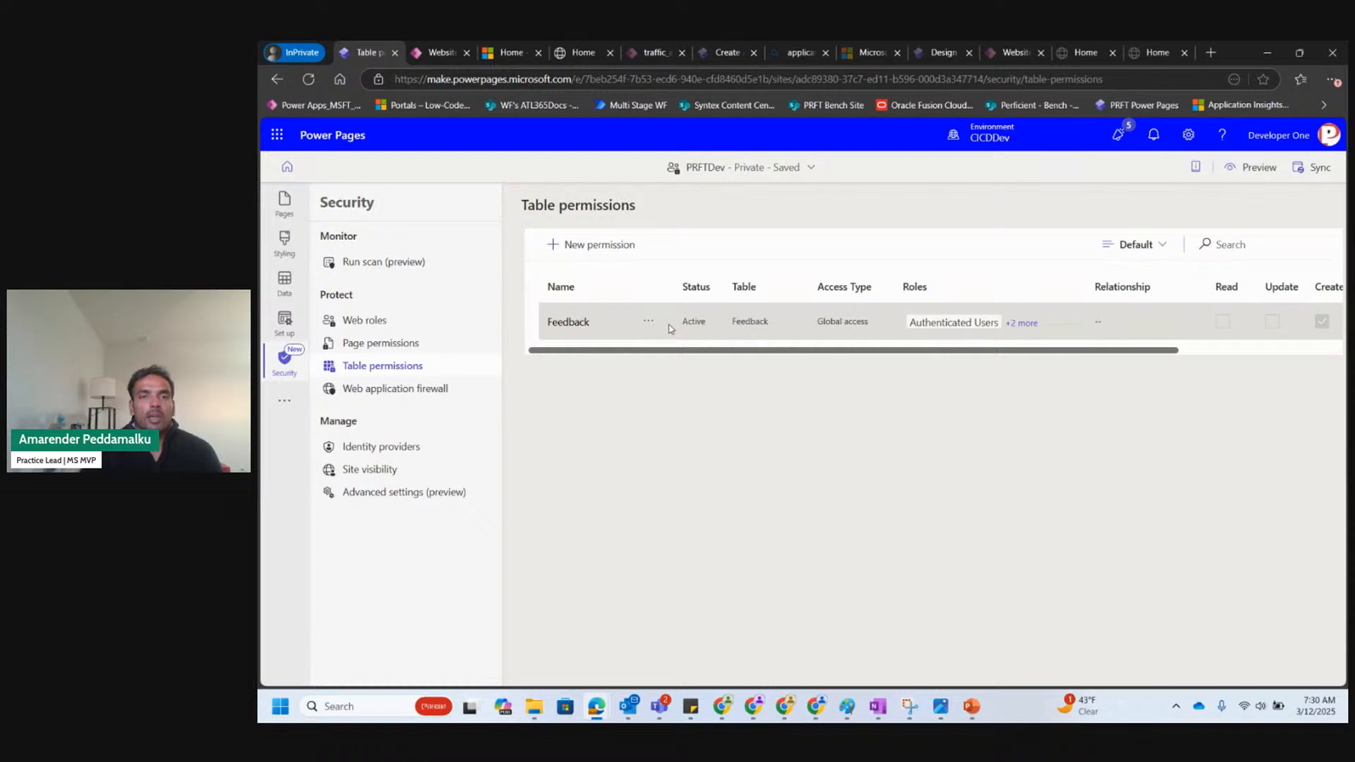
# Review which roles can access each page, and view the web application firewall configuration.
pyautogui.click(421, 344)
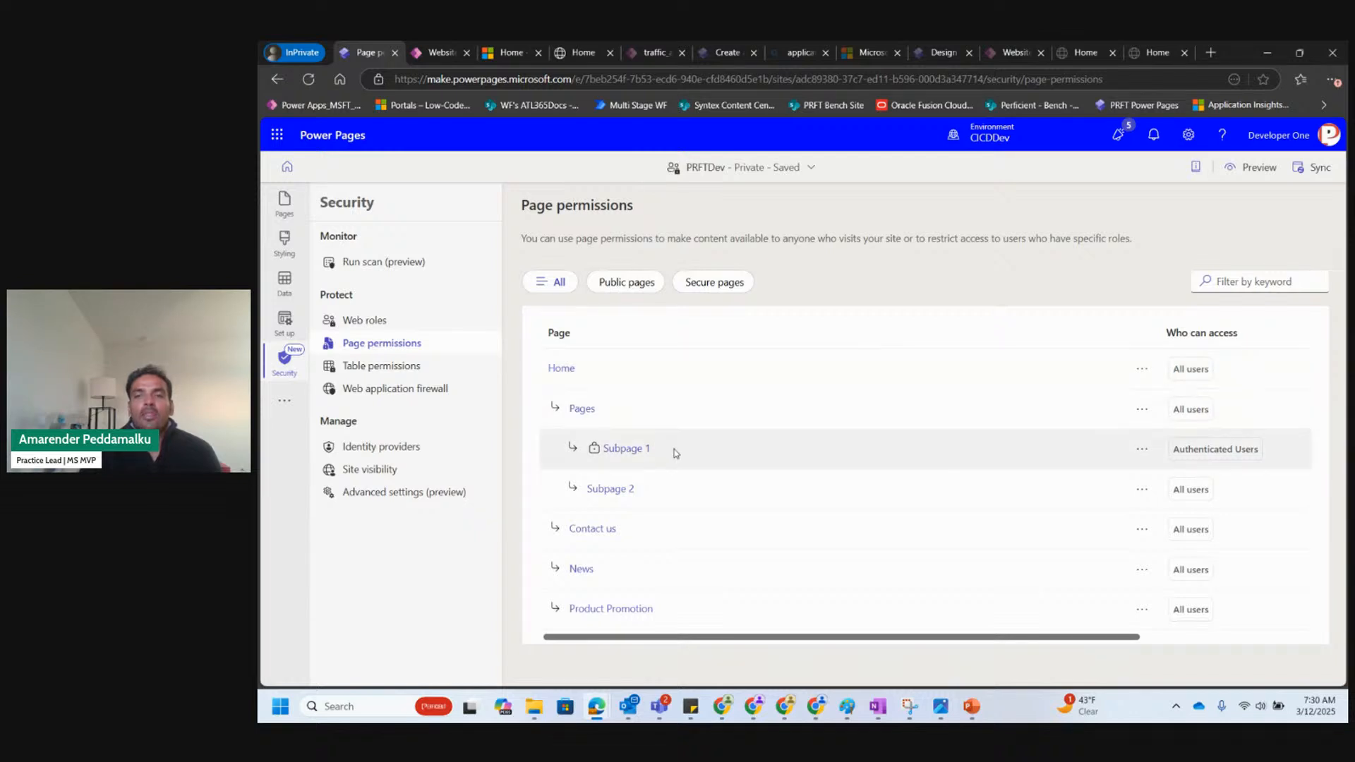
pyautogui.click(430, 394)
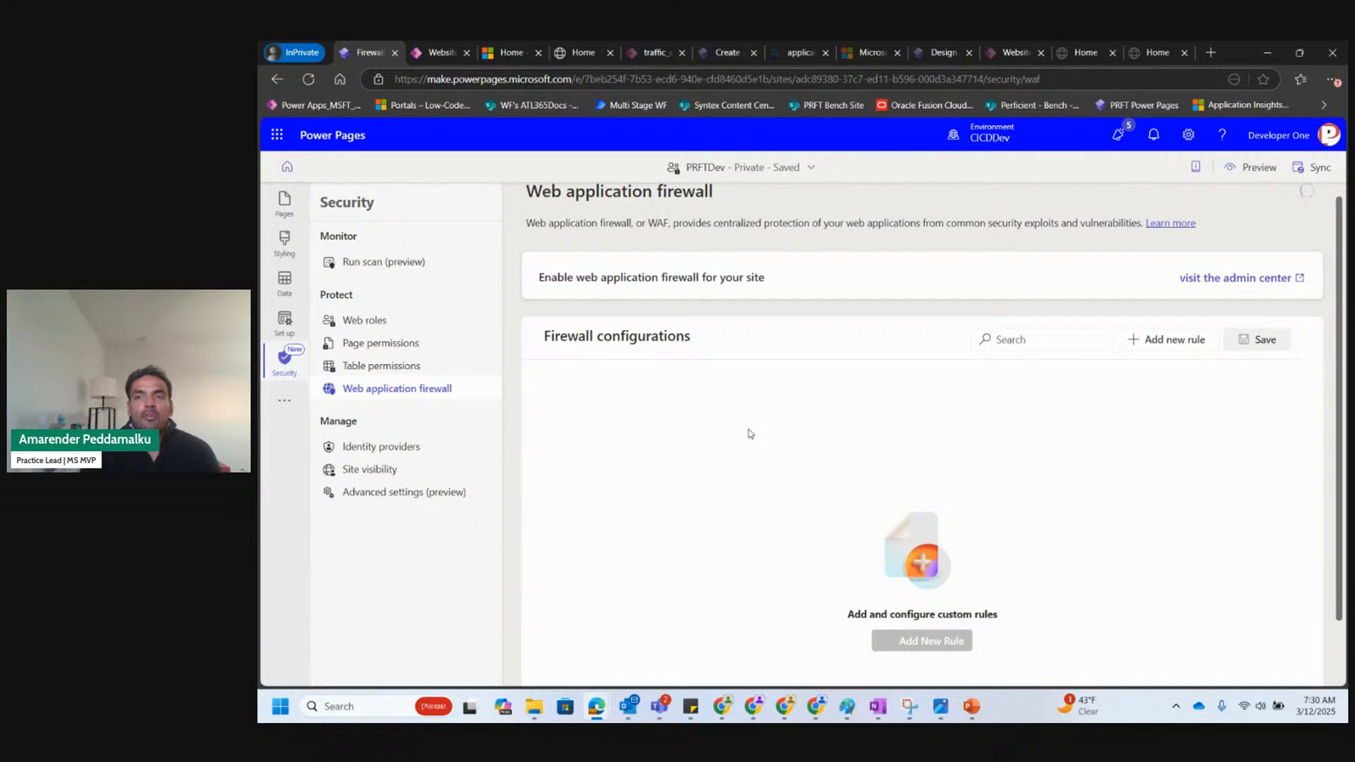
pyautogui.scroll(1, 751, 435)
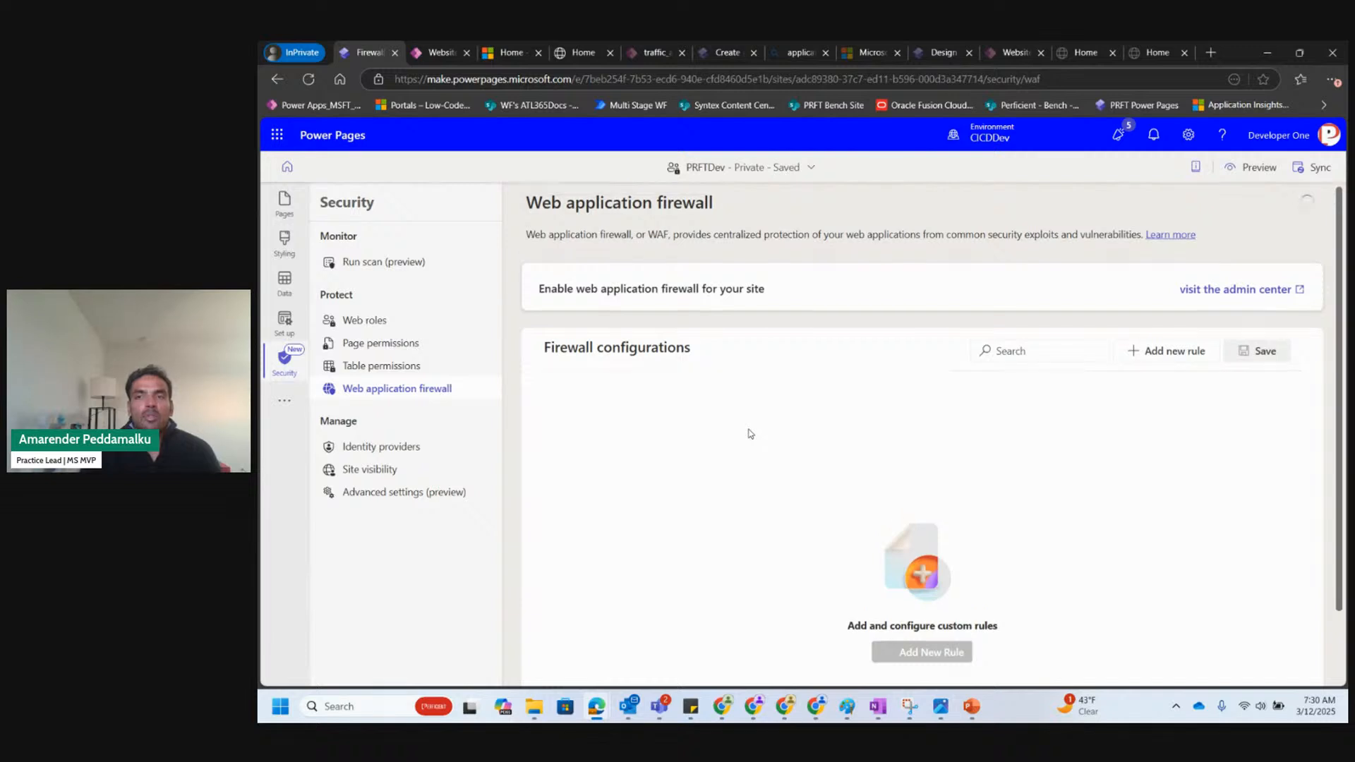
# Look through the full list of identity providers available for site sign-in.
pyautogui.click(437, 448)
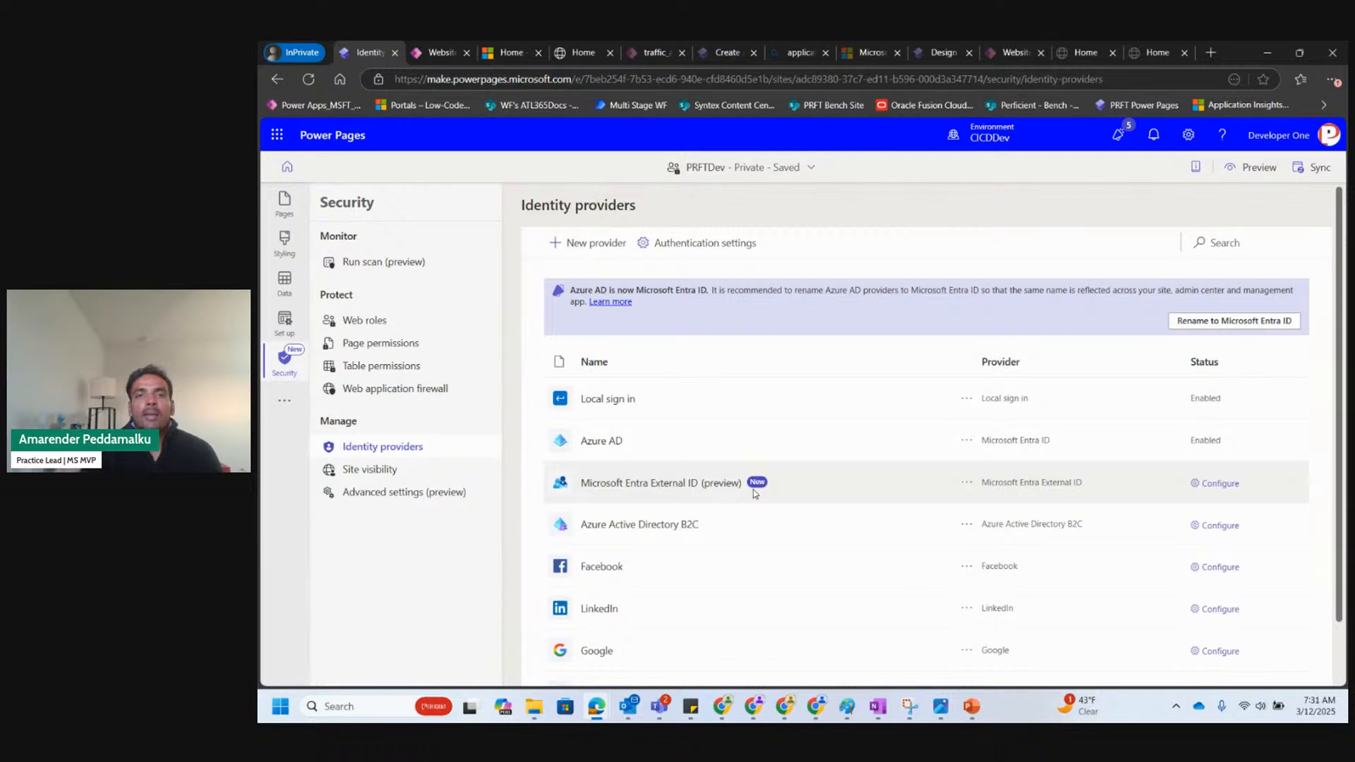
pyautogui.scroll(-1, 957, 522)
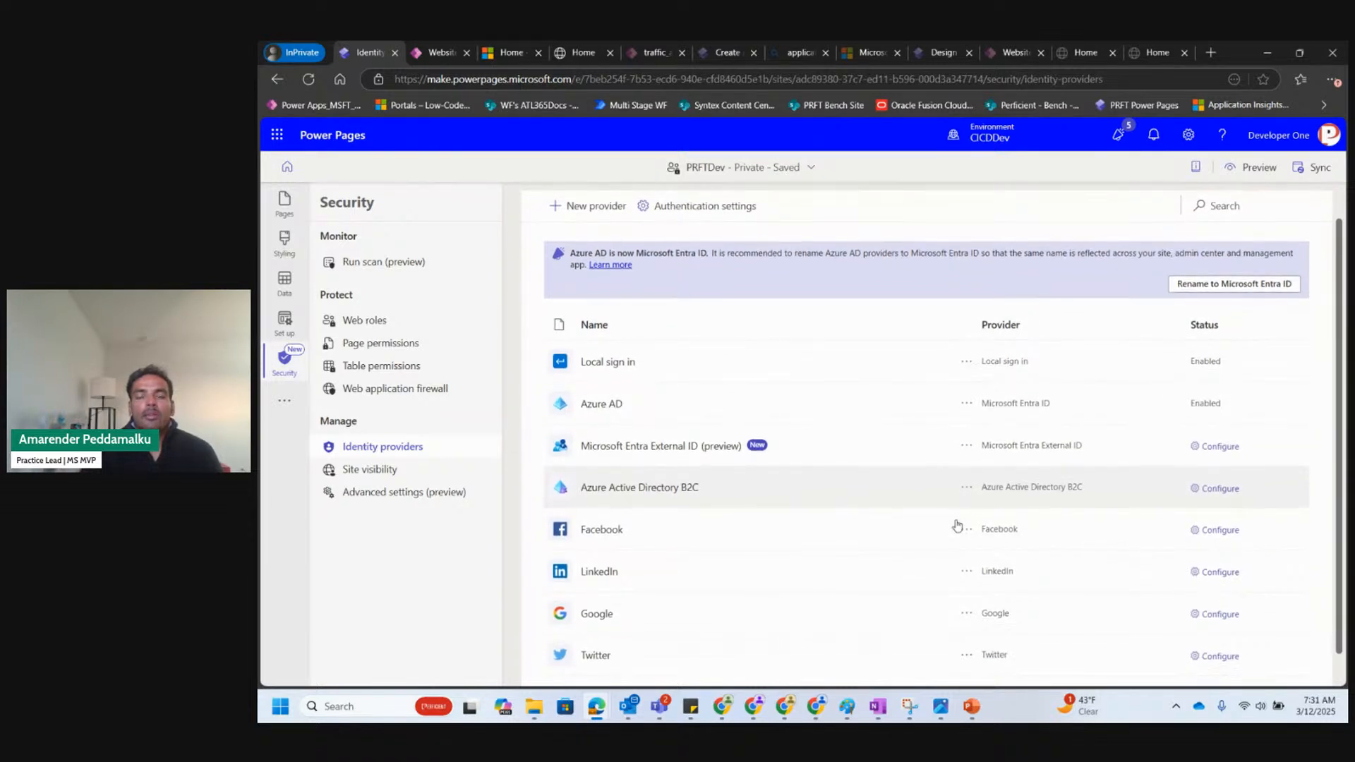
pyautogui.scroll(-1, 956, 526)
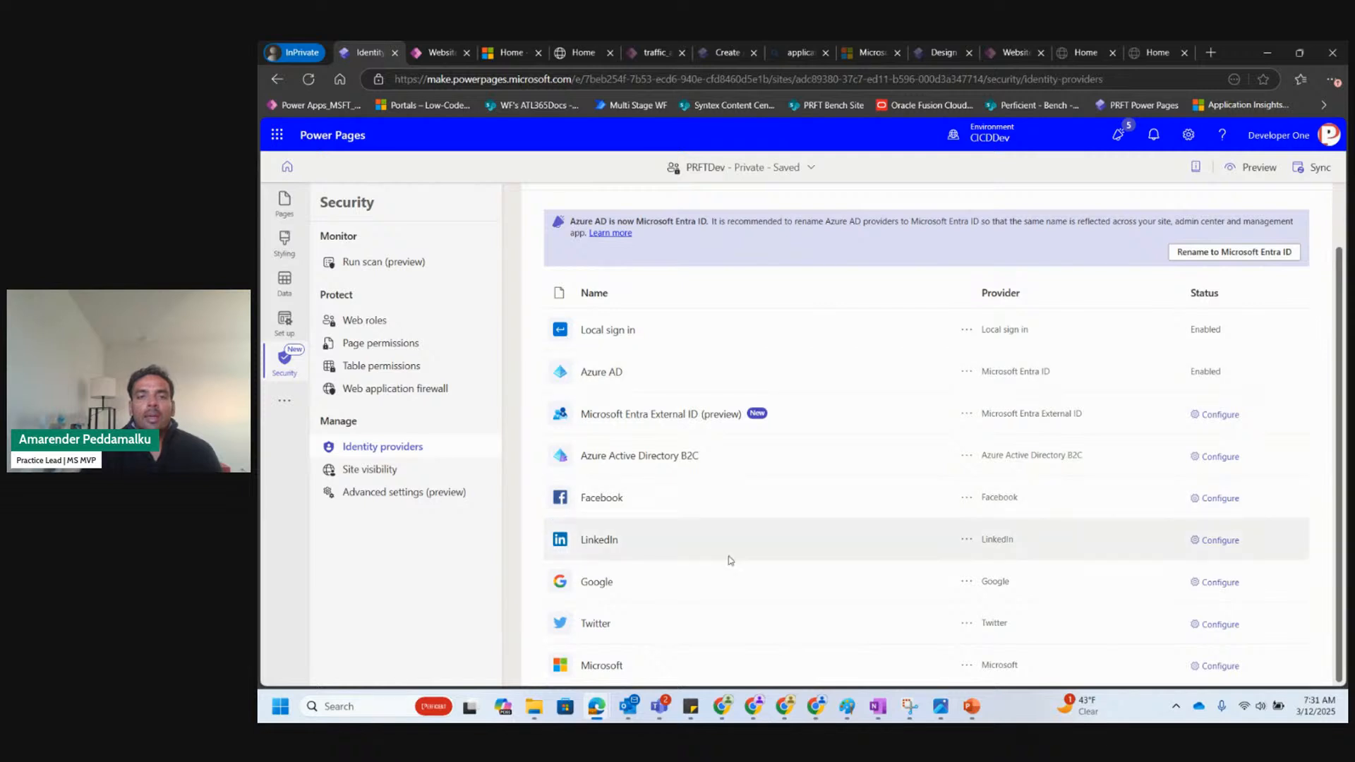
pyautogui.scroll(-1, 730, 560)
# View the site visibility options and the advanced security settings.
pyautogui.click(369, 470)
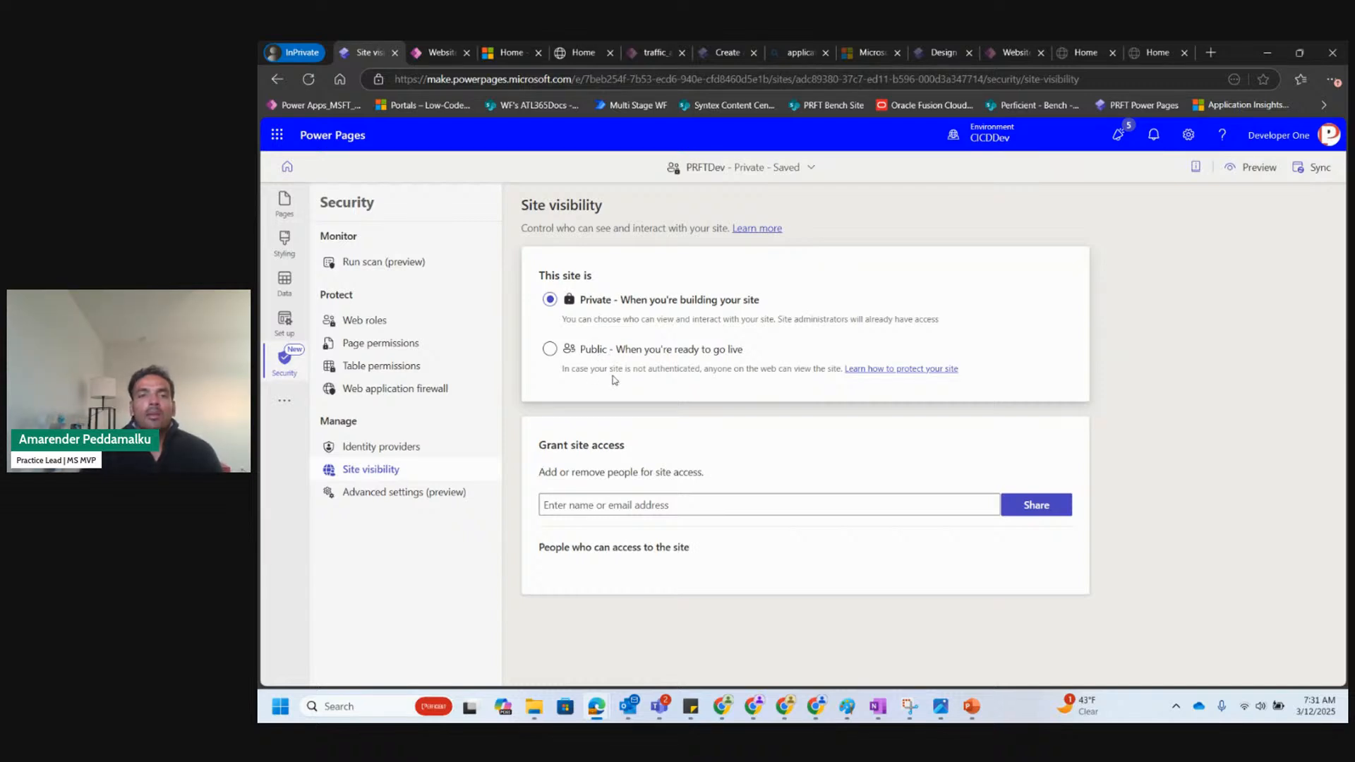
pyautogui.click(399, 497)
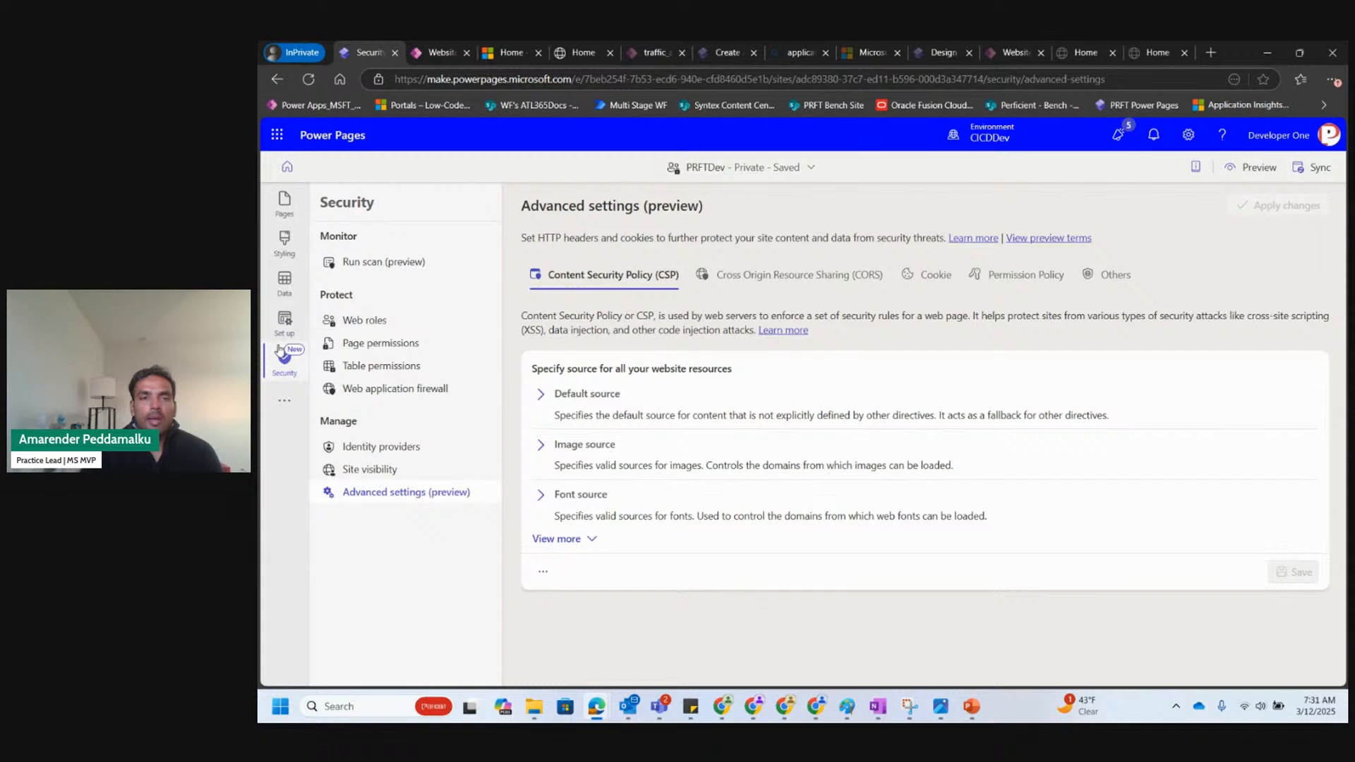
# Open Portal Management for the site's advanced configuration and highlight the word "dynamics" in its web address.
pyautogui.click(272, 400)
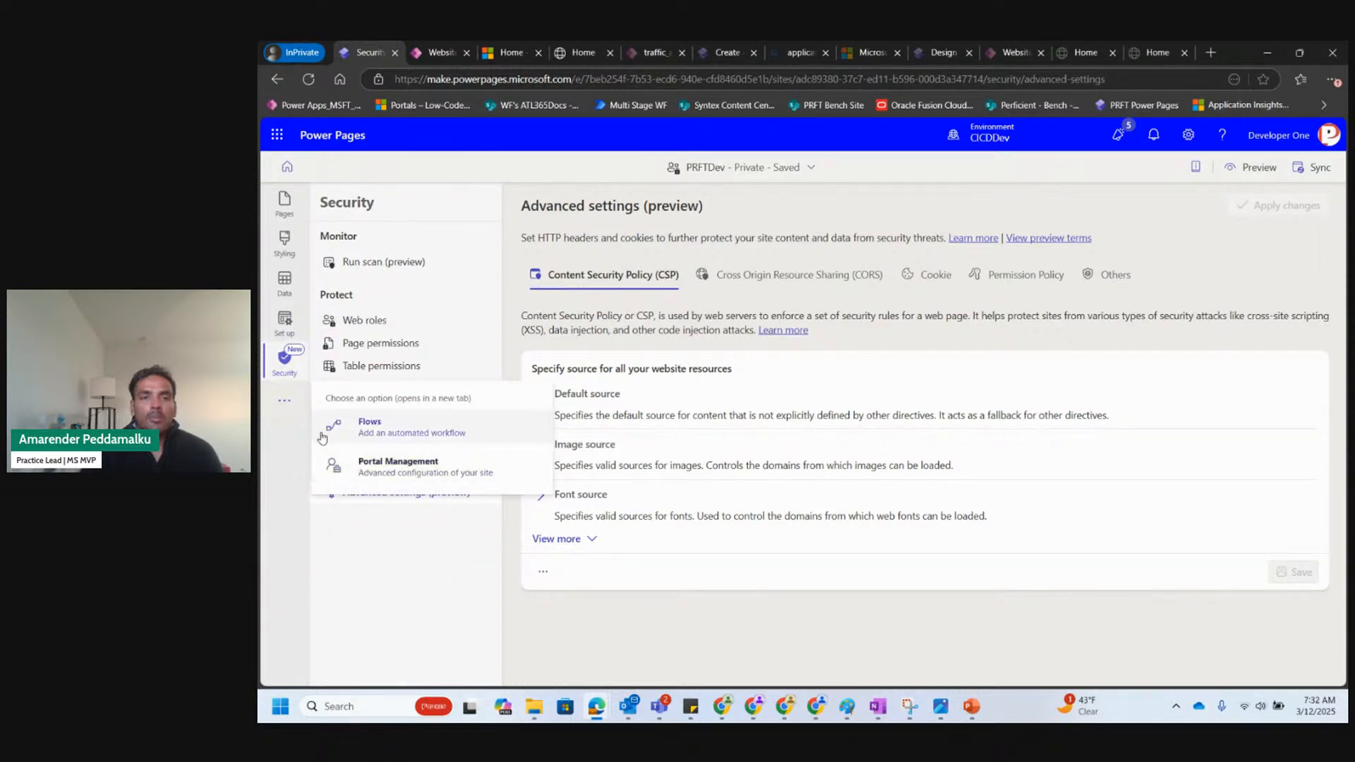
pyautogui.click(422, 468)
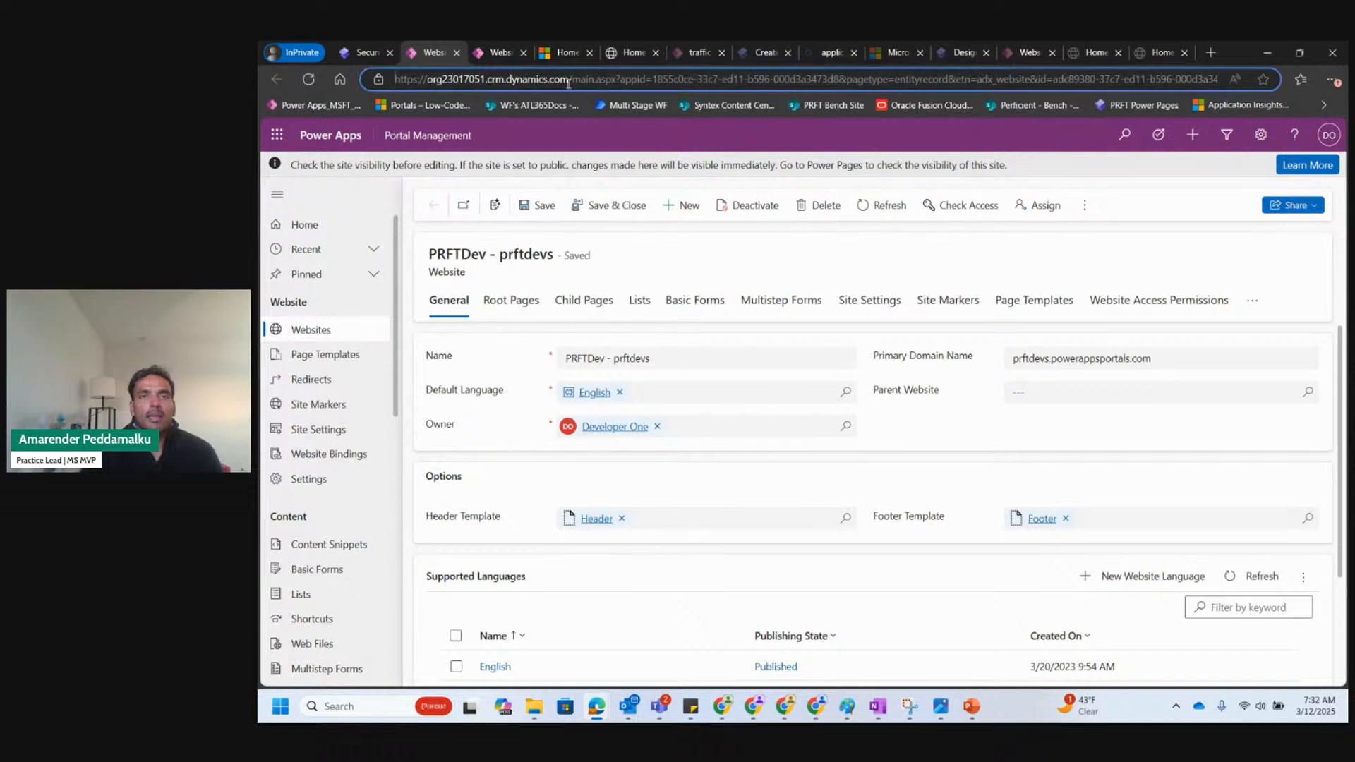
pyautogui.rightClick(531, 82)
pyautogui.click(520, 80)
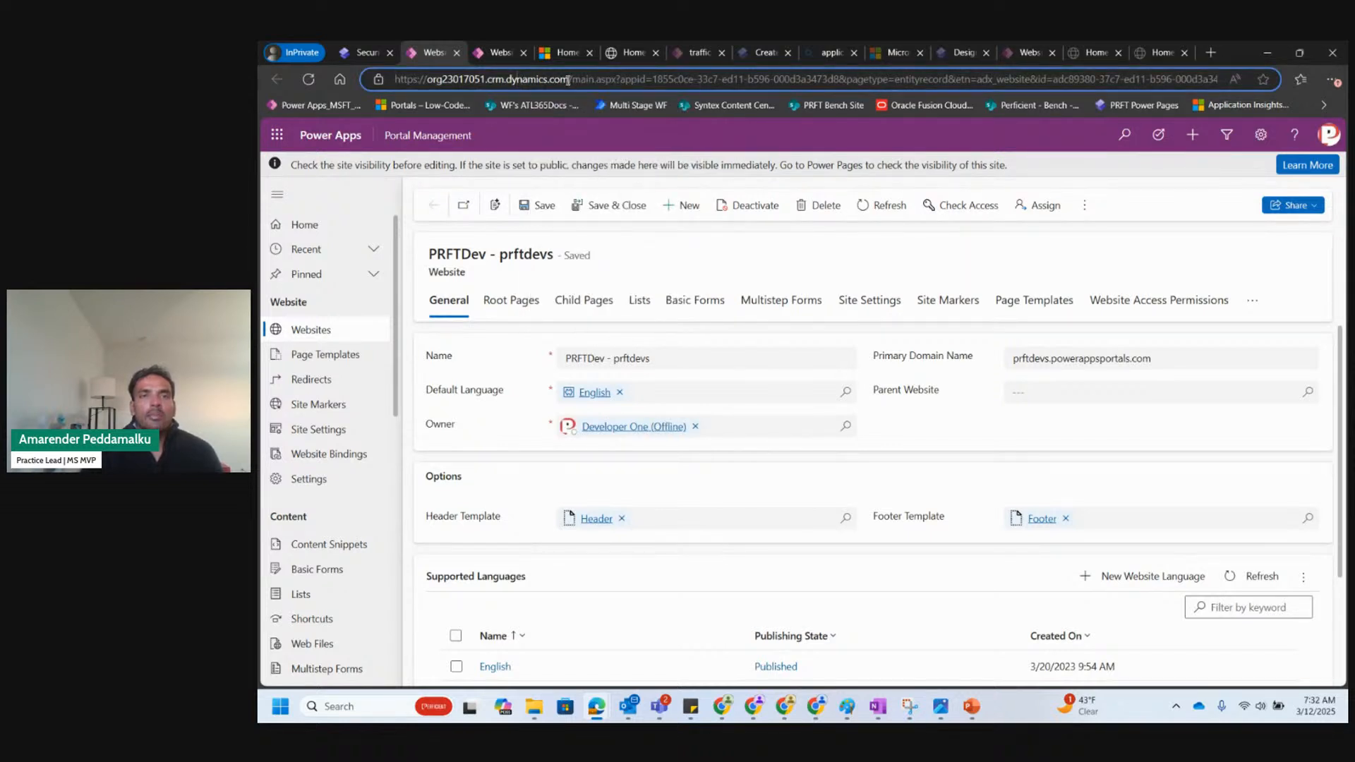
pyautogui.rightClick(487, 79)
pyautogui.click(479, 80)
pyautogui.doubleClick(542, 79)
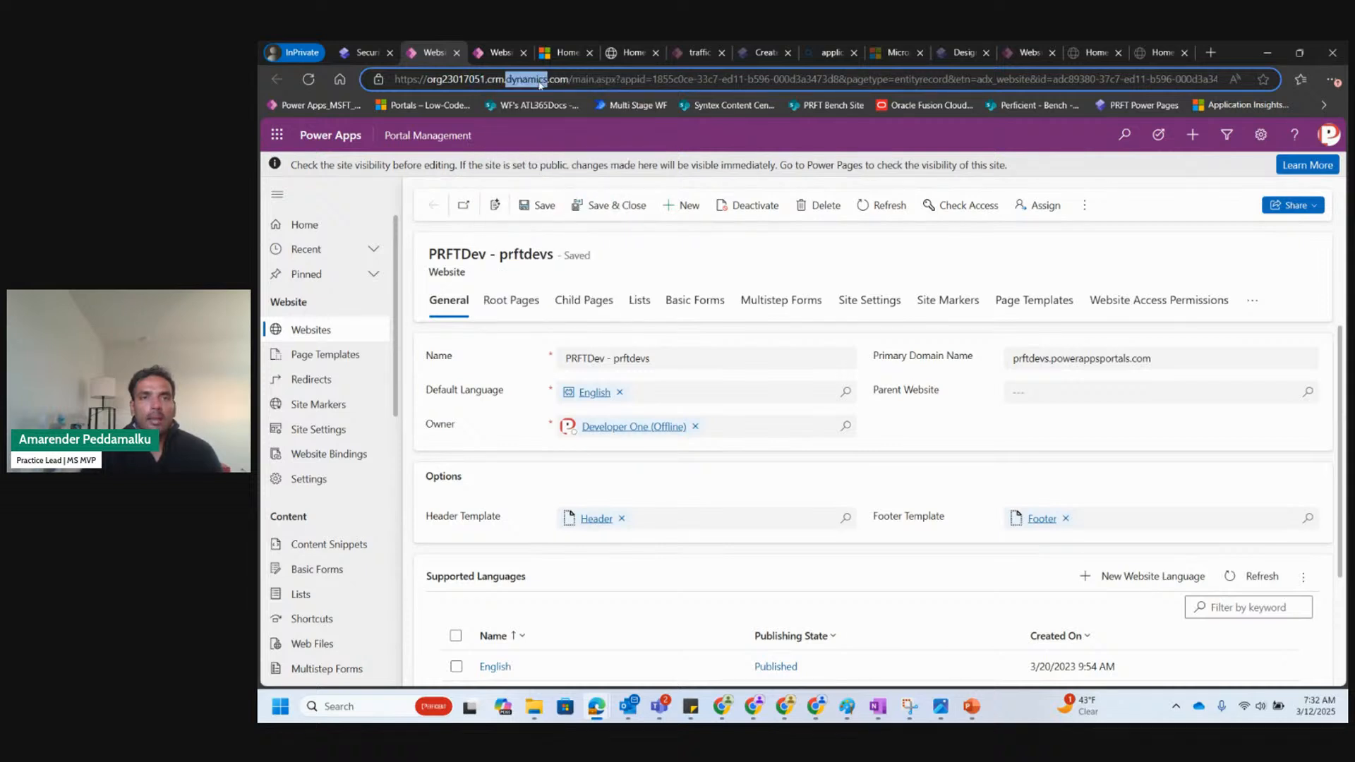
# Look through Portal Management's navigation from the Website entries down to the Content and Security entries.
pyautogui.scroll(-2, 331, 345)
pyautogui.scroll(-2, 329, 343)
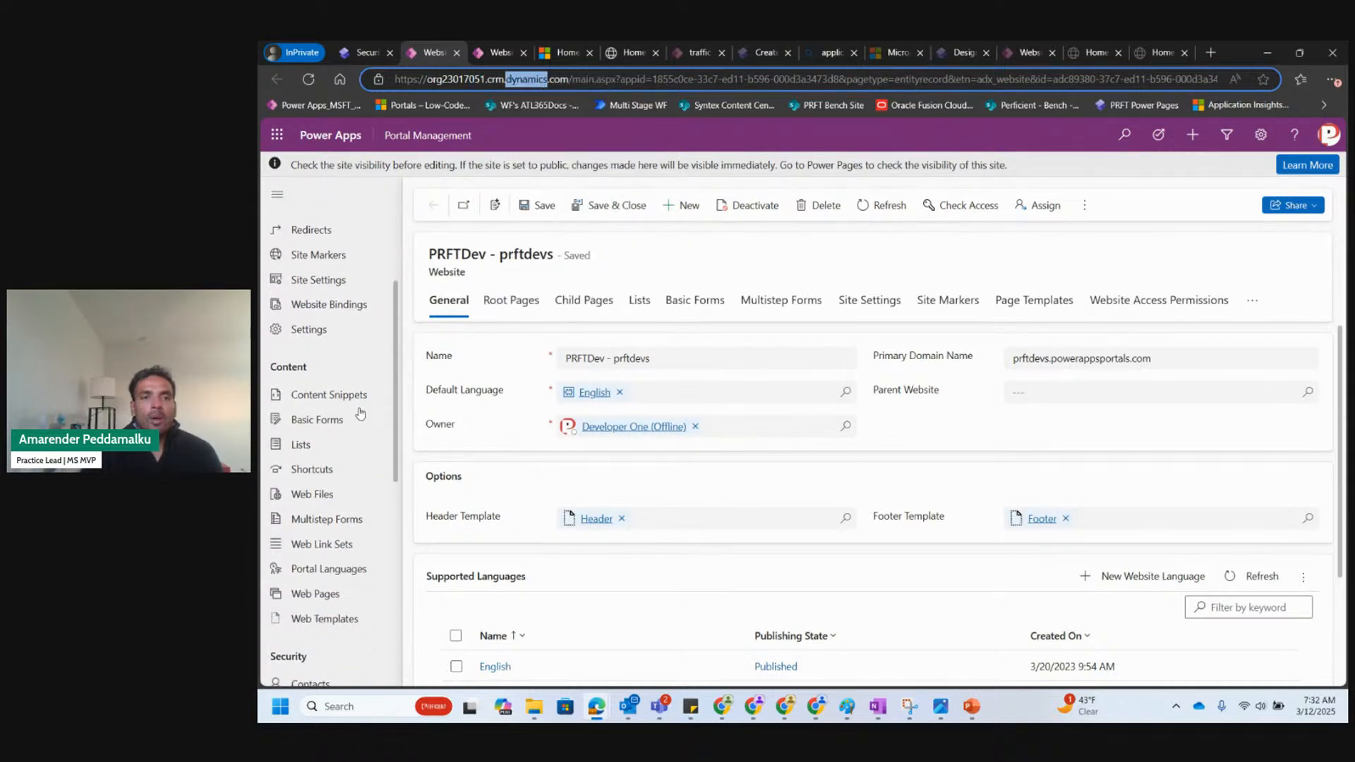
pyautogui.scroll(-3, 340, 453)
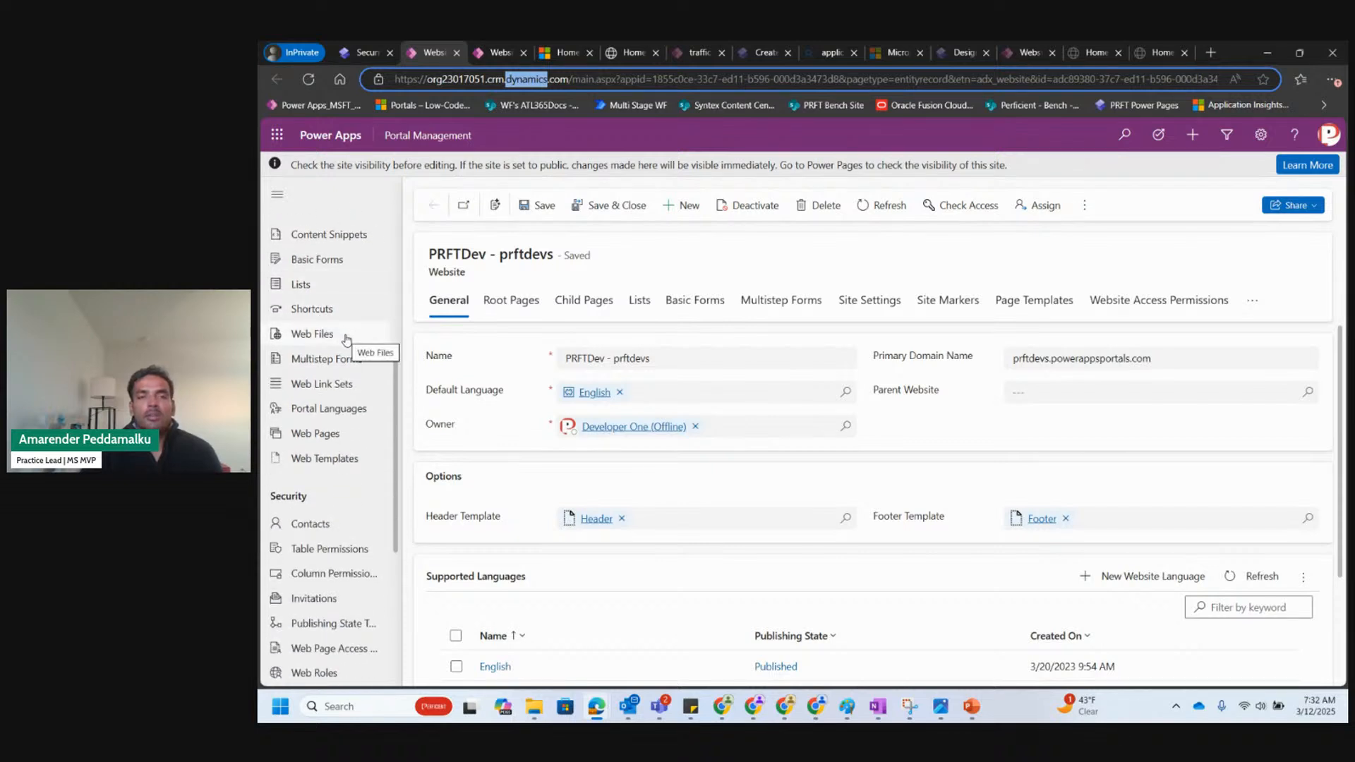
# View the active web roles and open the traffic analysis setup in Portal Management.
pyautogui.scroll(-3, 360, 449)
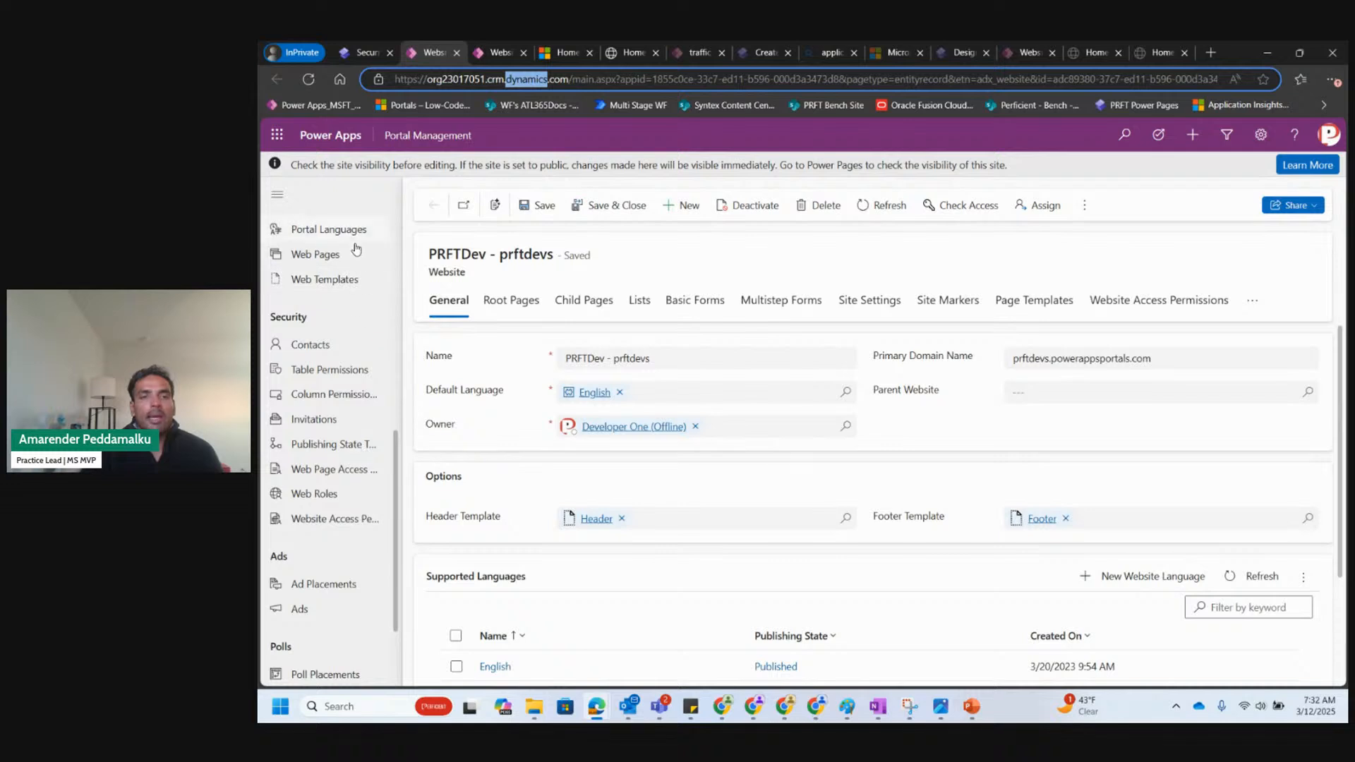
pyautogui.scroll(-2, 392, 449)
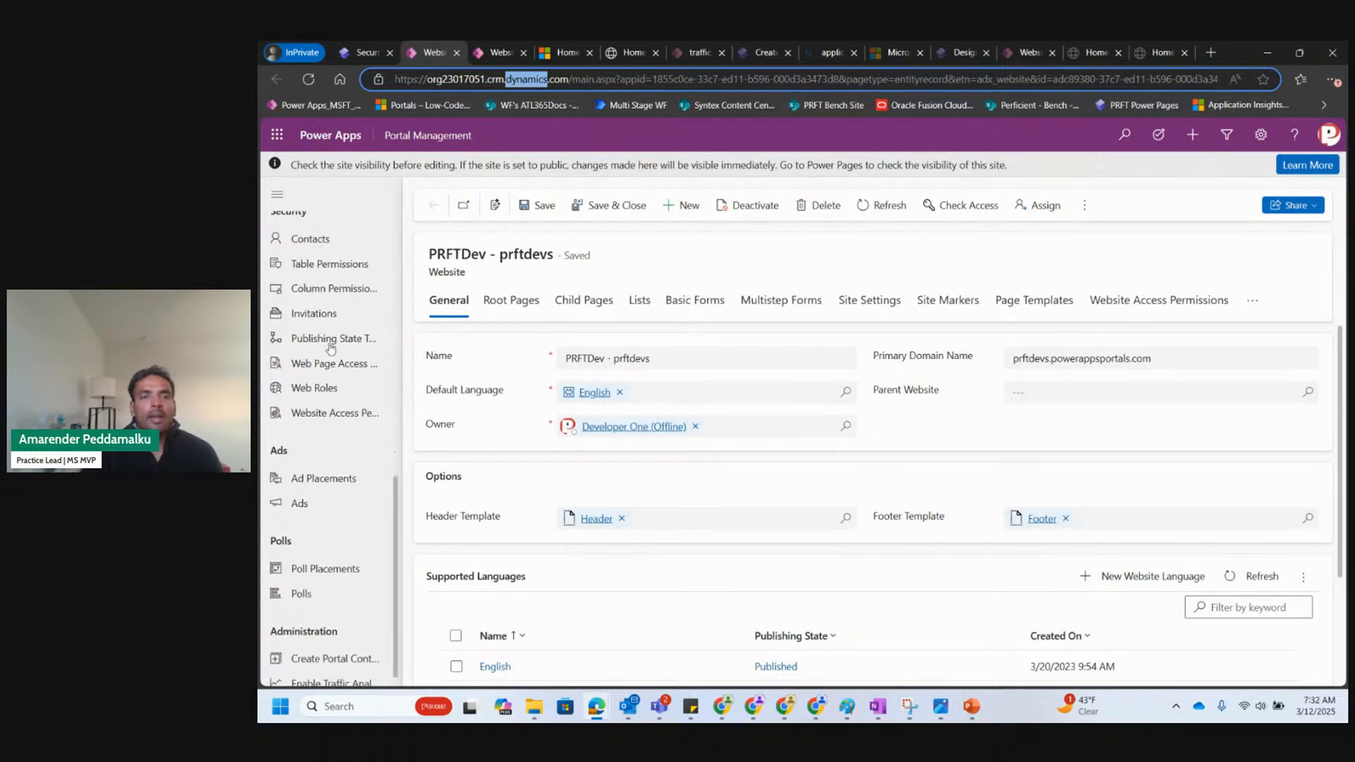
pyautogui.click(328, 392)
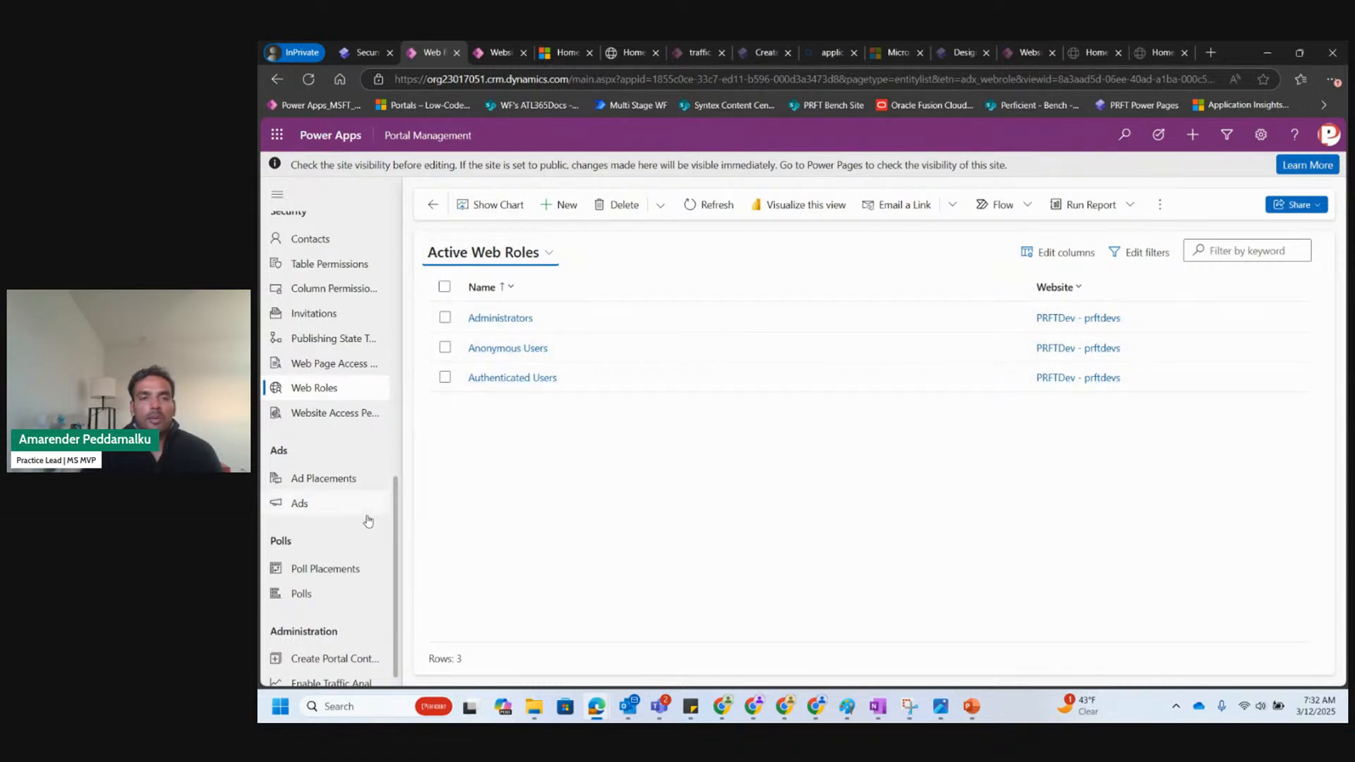
pyautogui.scroll(-1, 367, 521)
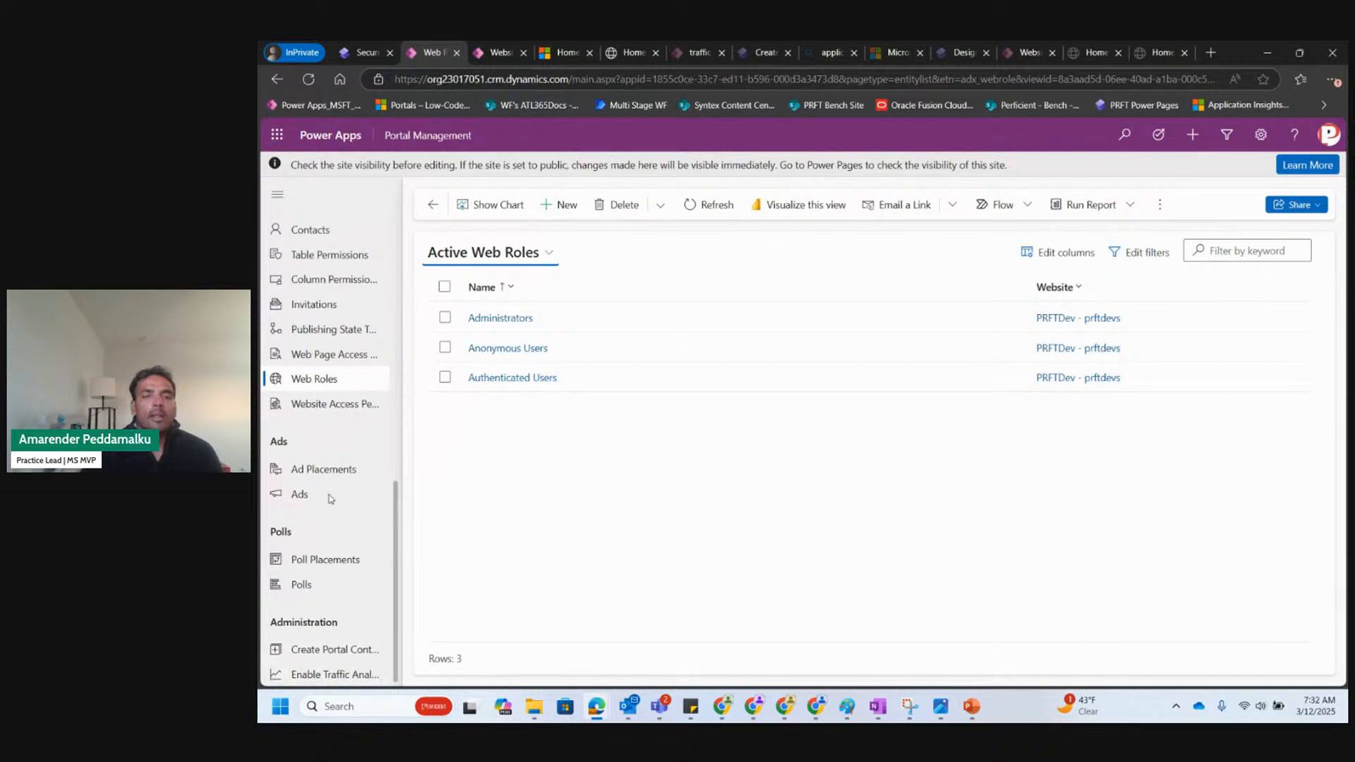
pyautogui.click(345, 676)
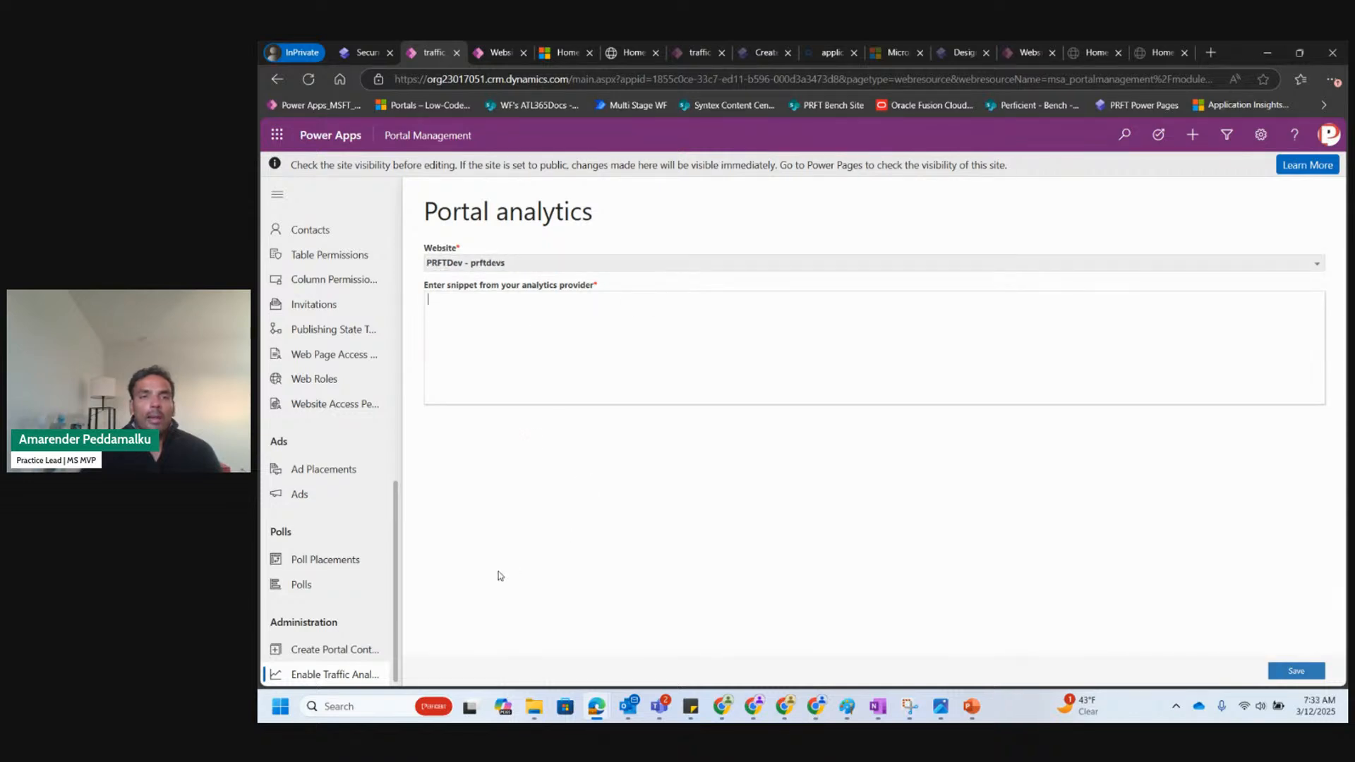
# Review the Microsoft Learn article on enabling Application Insights, from its introduction to the JavaScript (Web) SDK Loader Script.
pyautogui.click(554, 57)
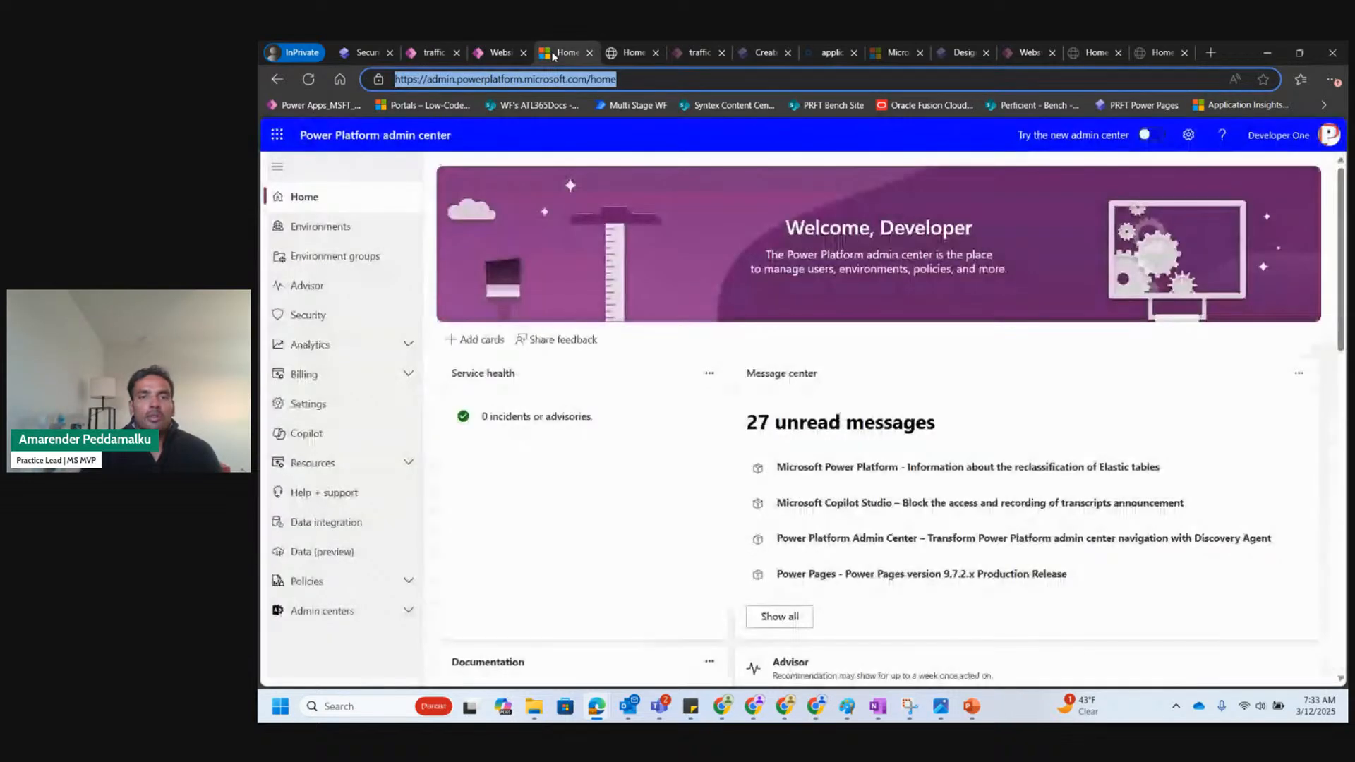
pyautogui.click(891, 54)
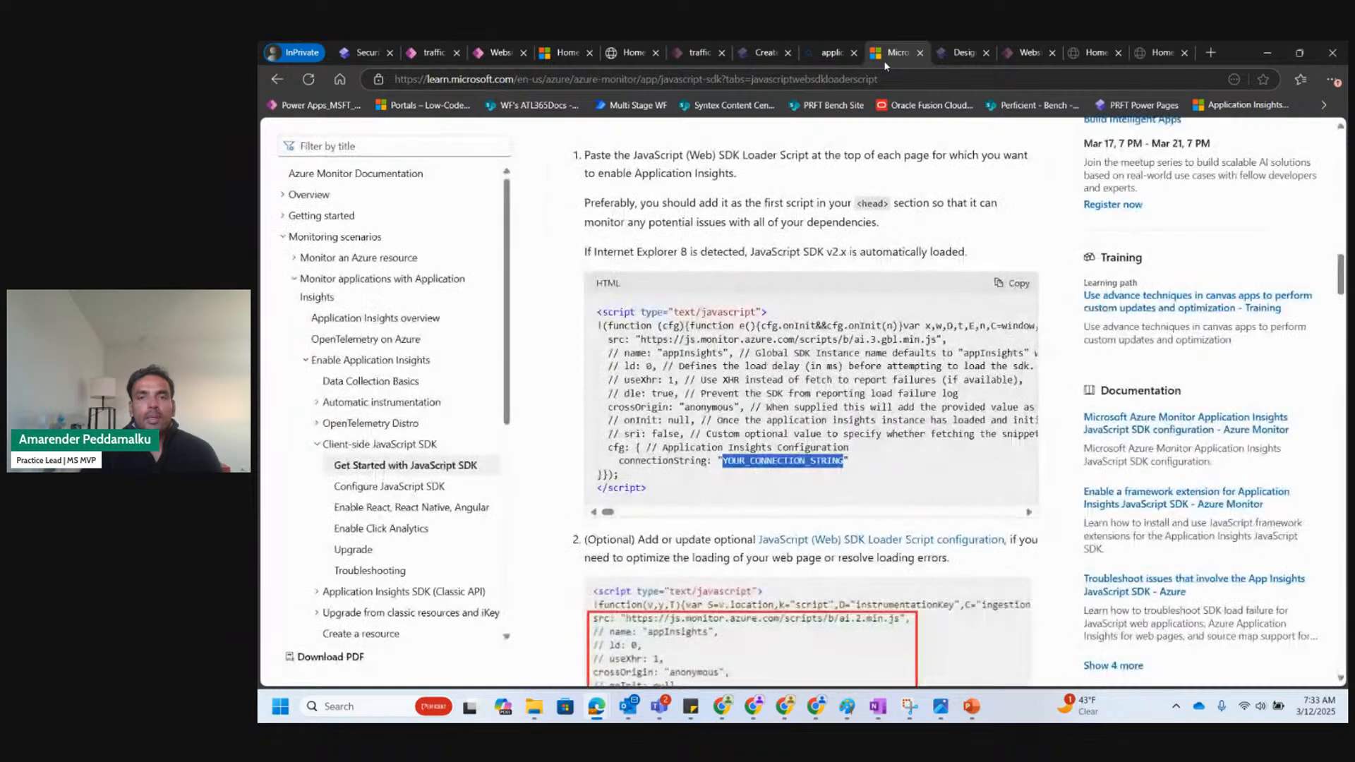
pyautogui.scroll(15, 808, 319)
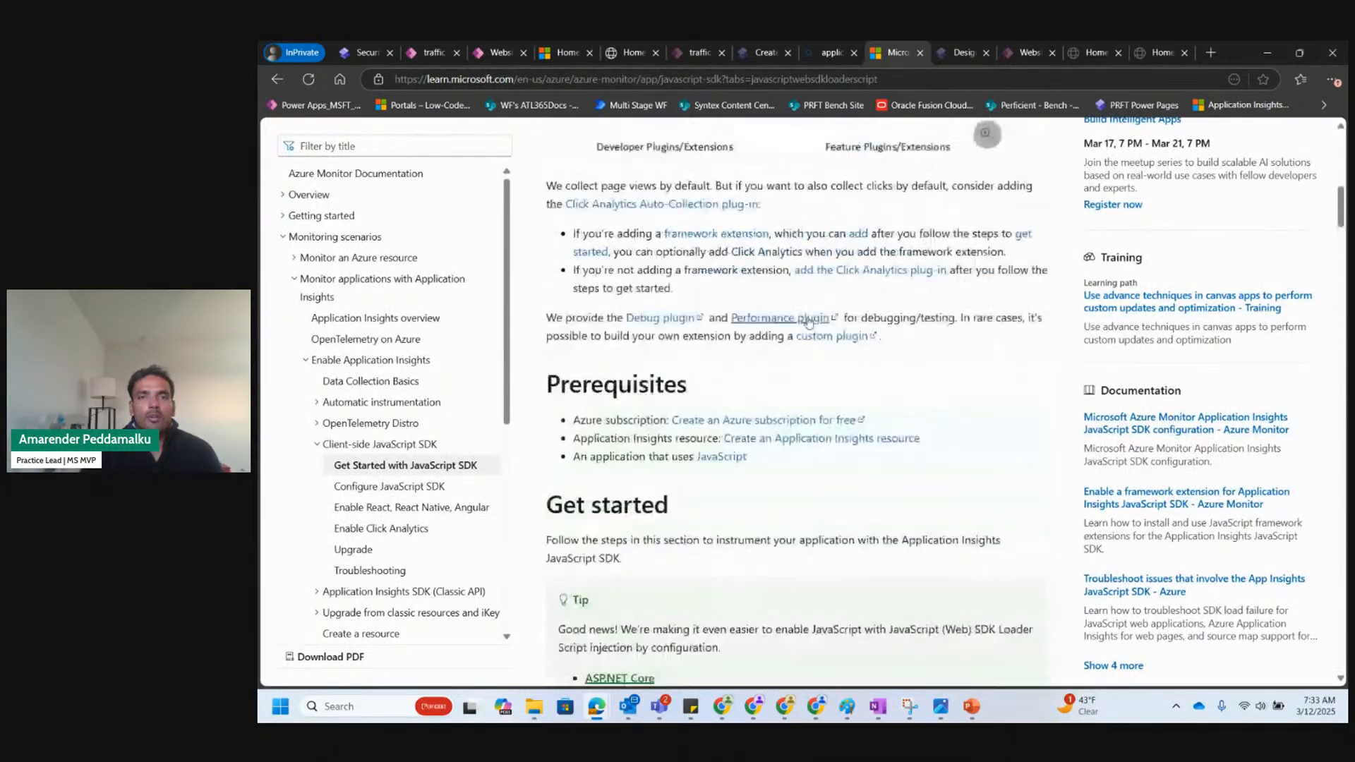
pyautogui.scroll(5, 808, 317)
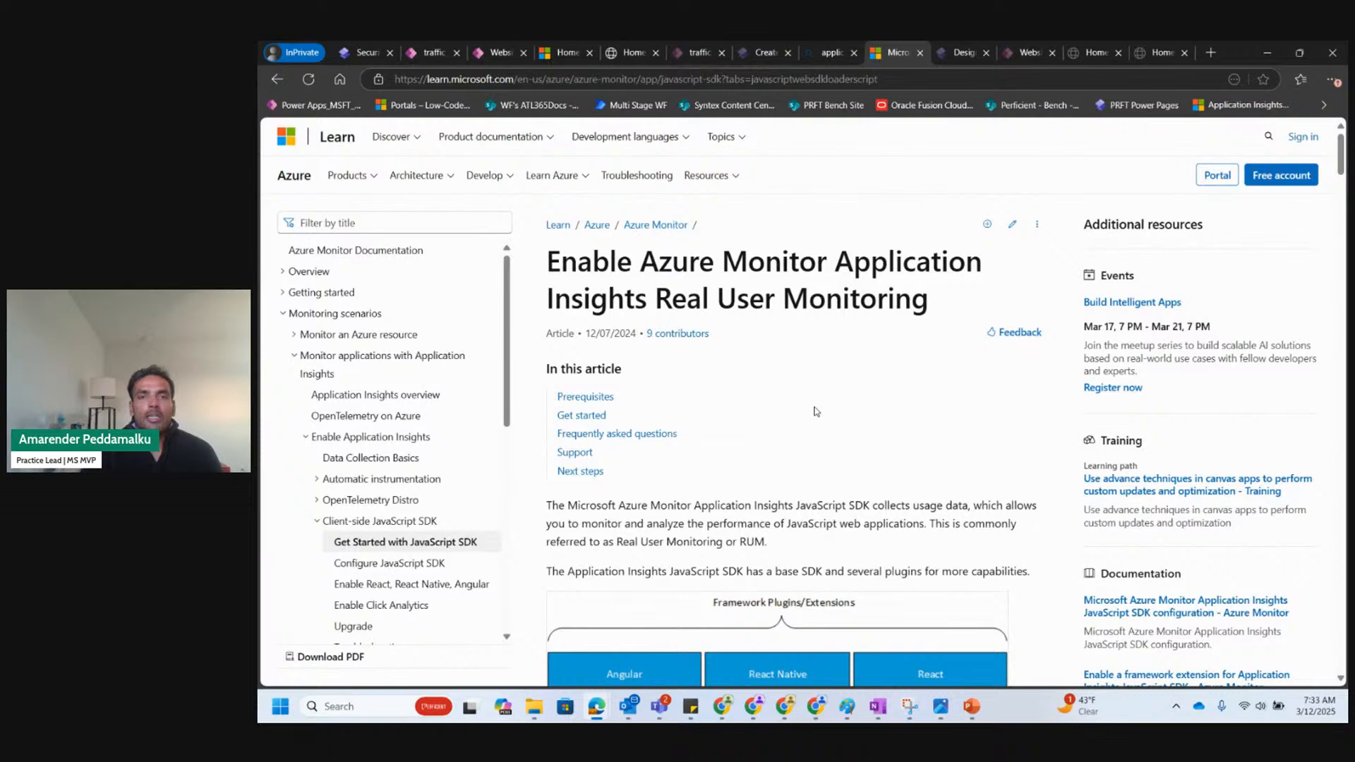
pyautogui.scroll(-20, 813, 381)
pyautogui.scroll(-1, 815, 411)
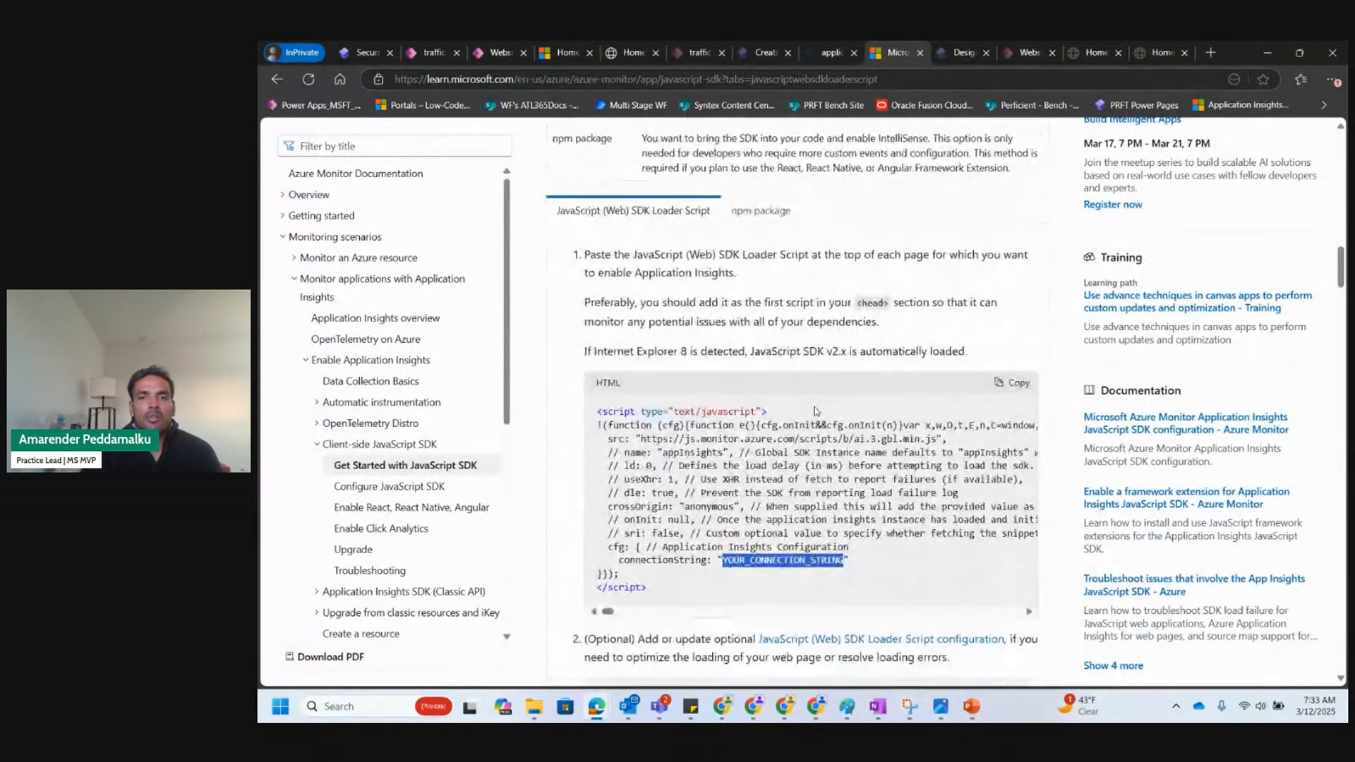
pyautogui.click(672, 437)
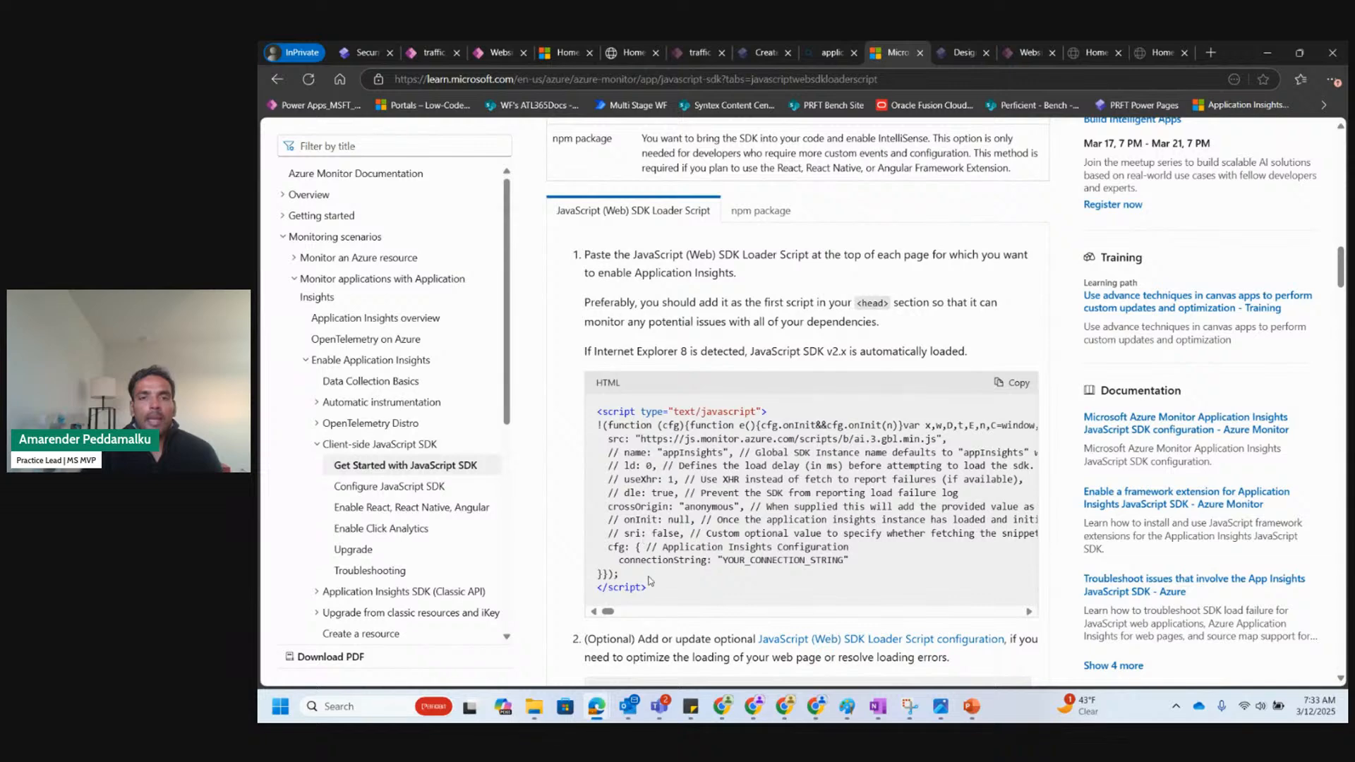
# Highlight the YOUR_CONNECTION_STRING placeholder in the article's loader script and return to the empty analytics snippet in Portal Management.
pyautogui.click(433, 55)
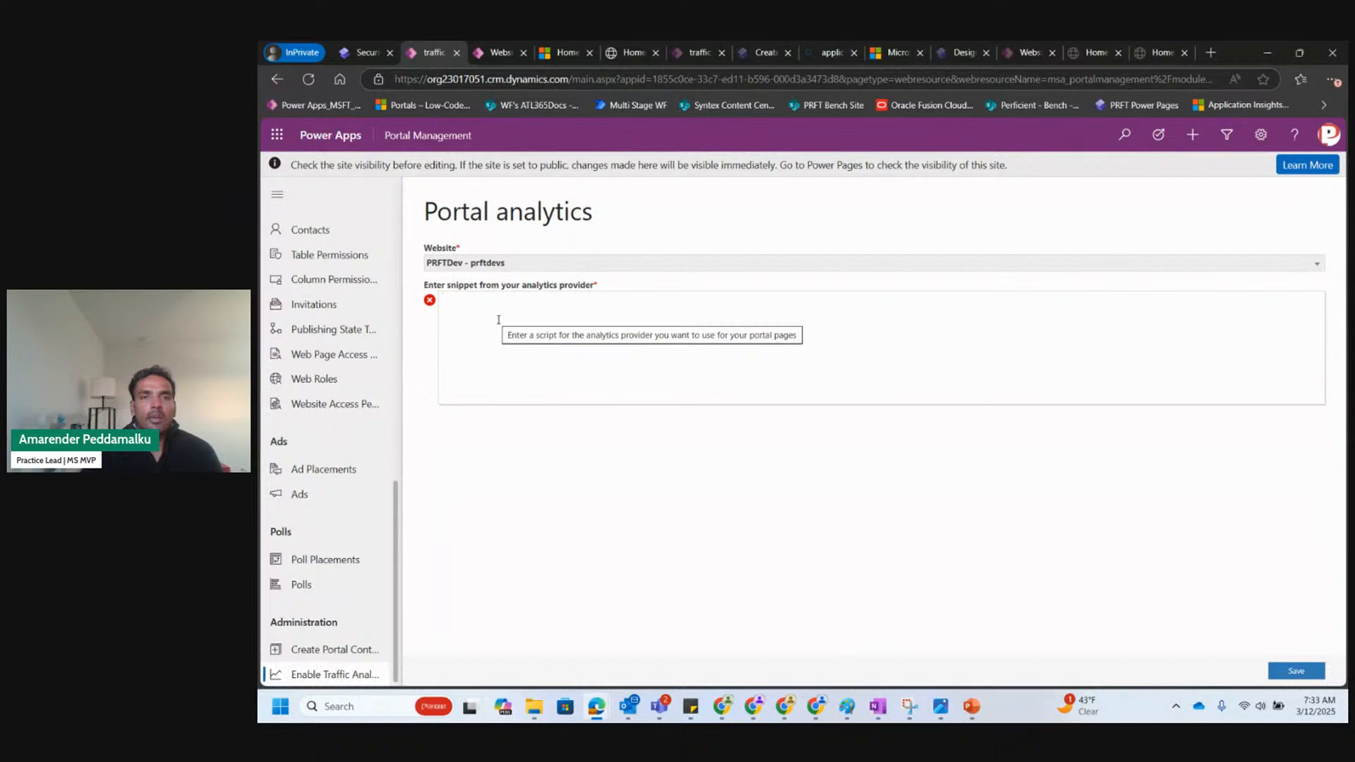
pyautogui.click(697, 52)
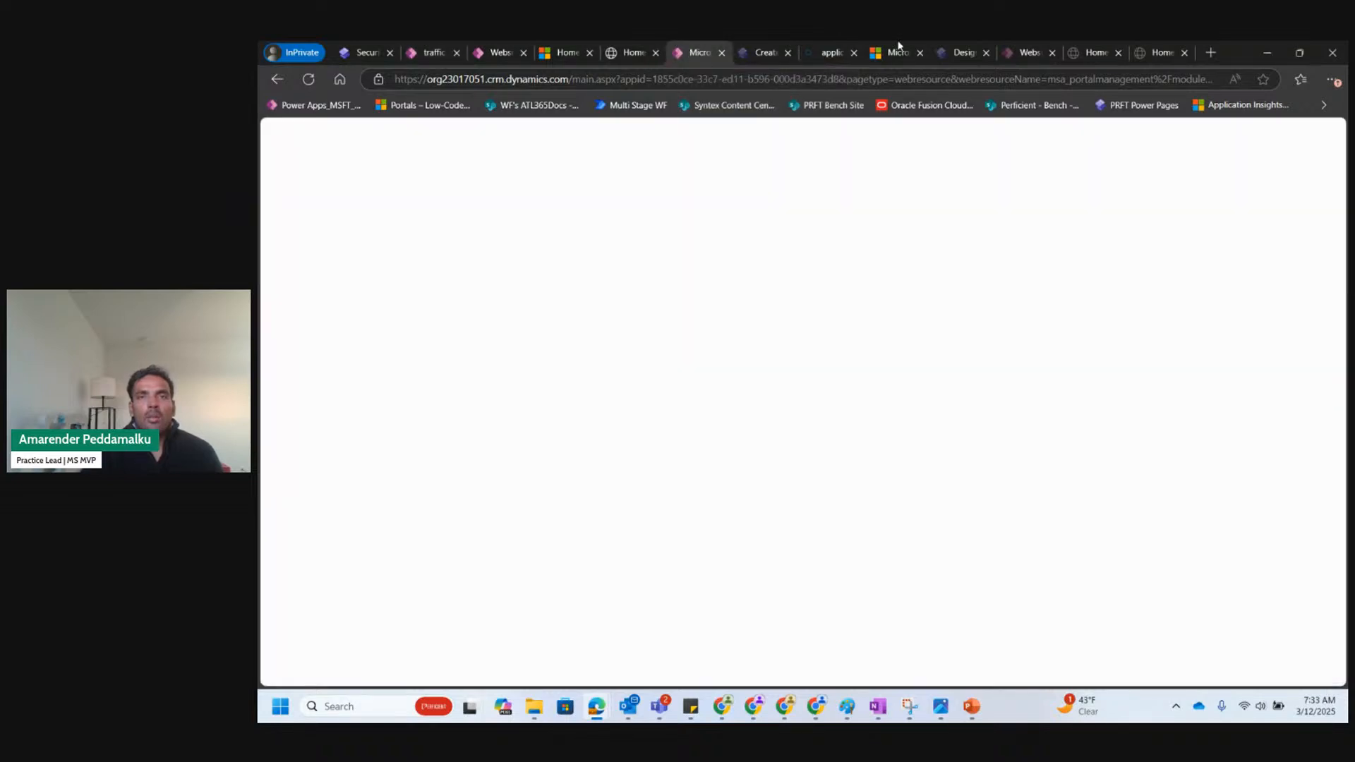
pyautogui.click(901, 45)
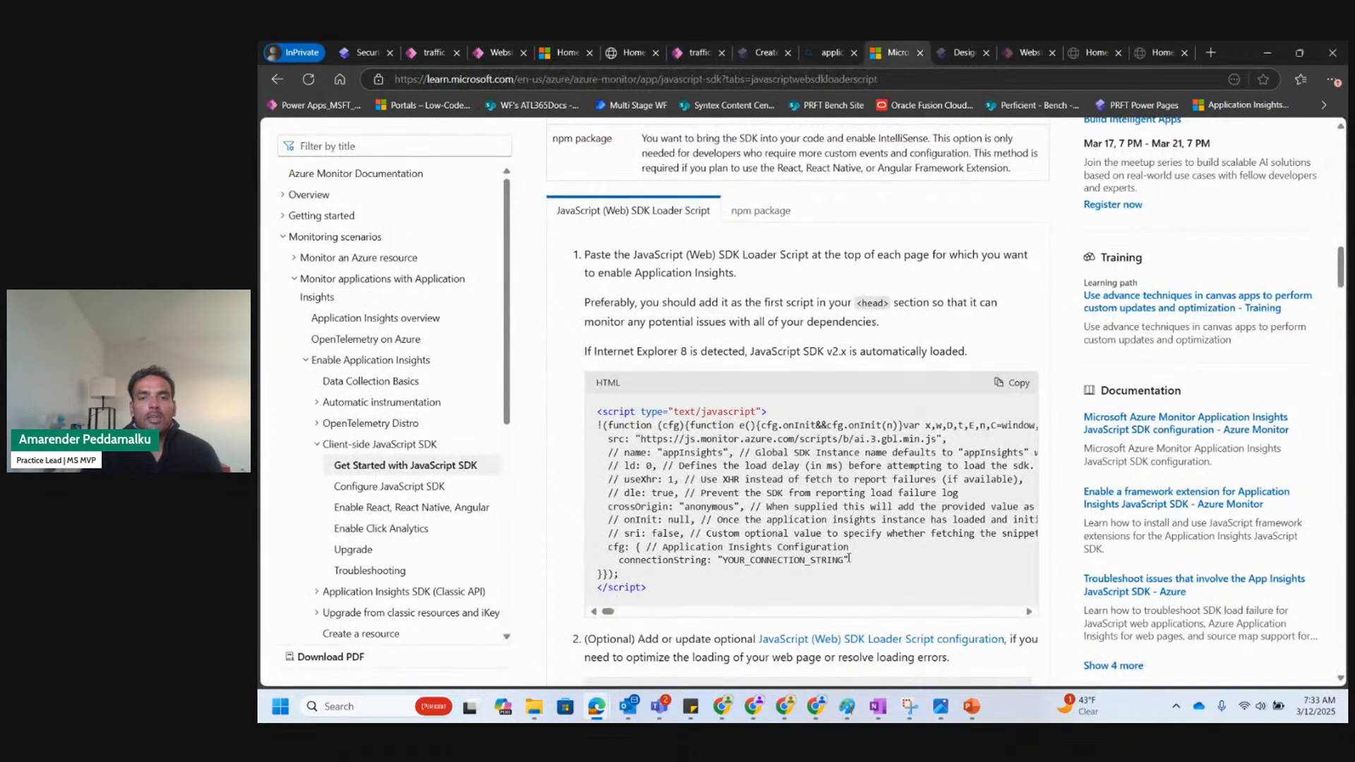
pyautogui.moveTo(845, 559); pyautogui.dragTo(723, 559)
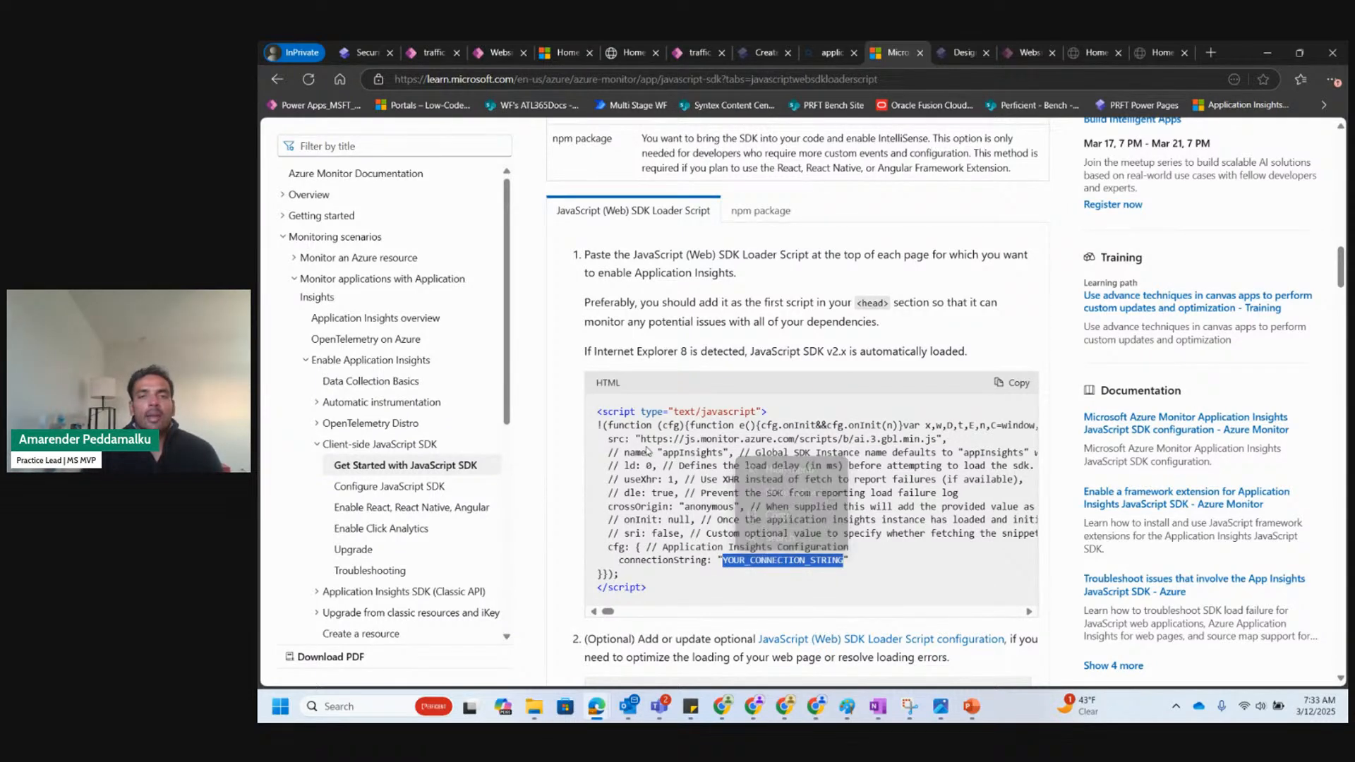
pyautogui.click(428, 50)
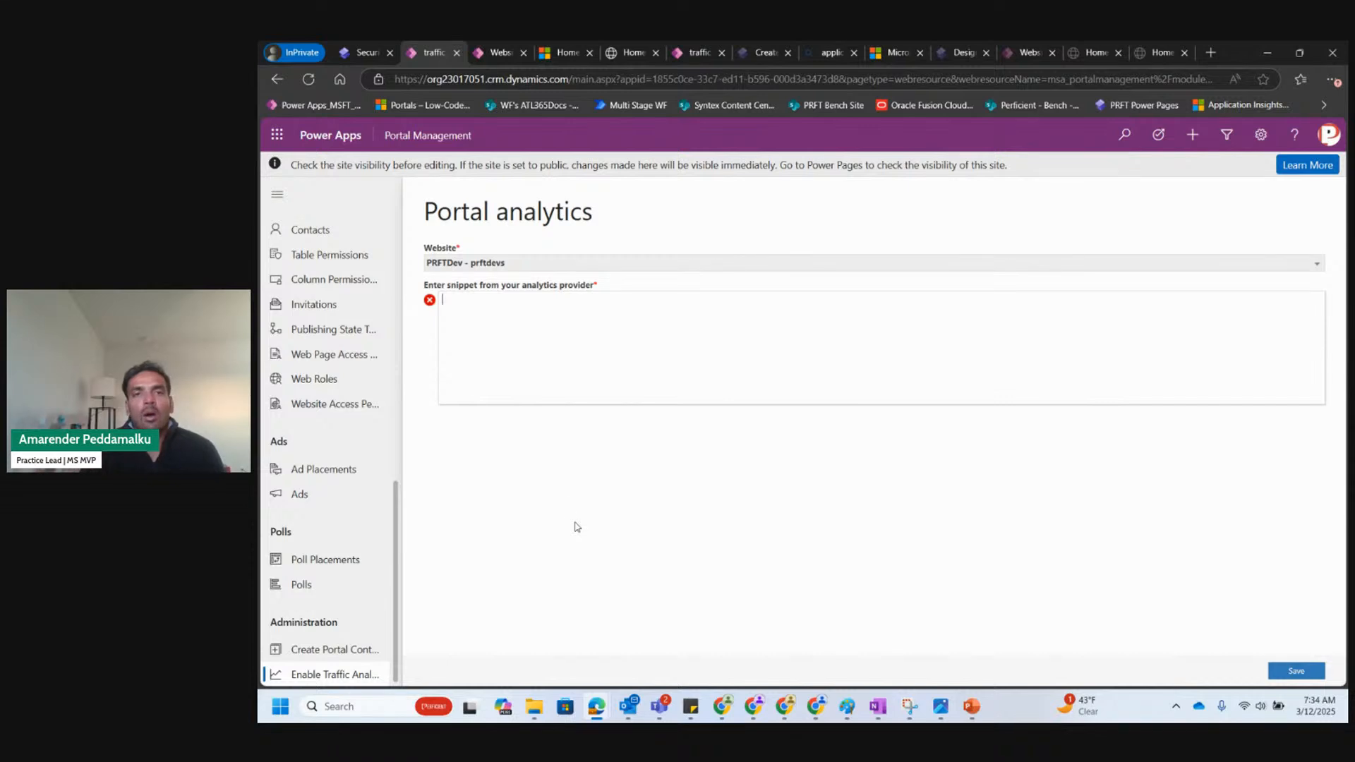
# Switch back to the design studio's Pages workspace and add a 3 Column section above the Home page's first section.
pyautogui.click(359, 53)
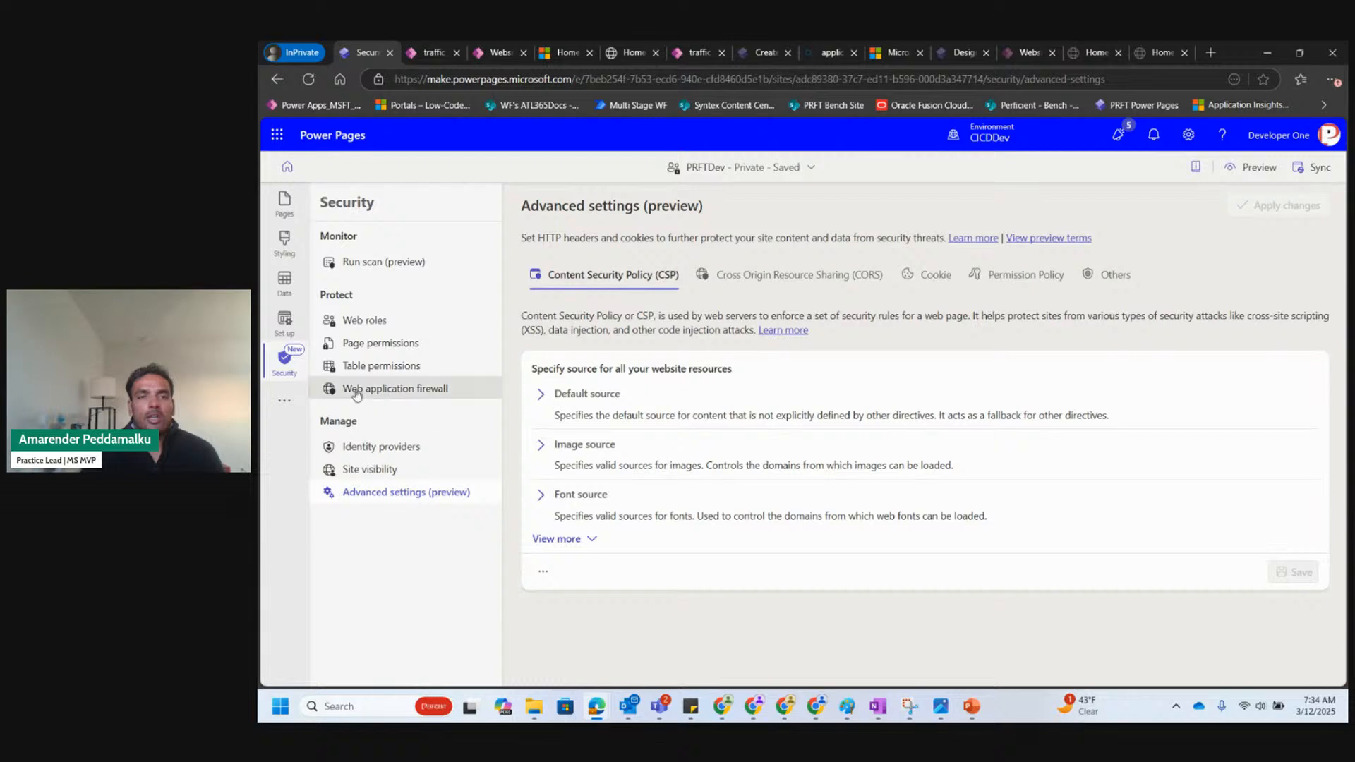
pyautogui.click(285, 403)
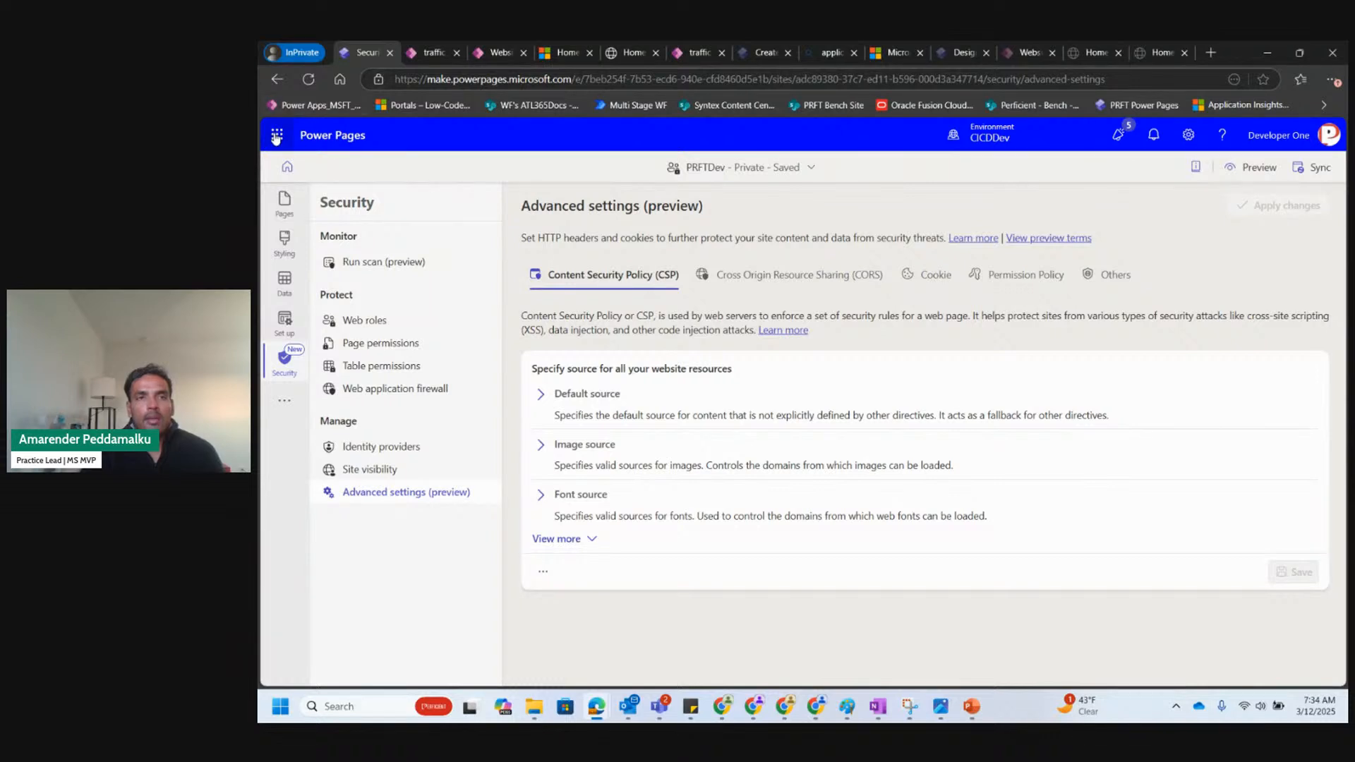
pyautogui.click(284, 205)
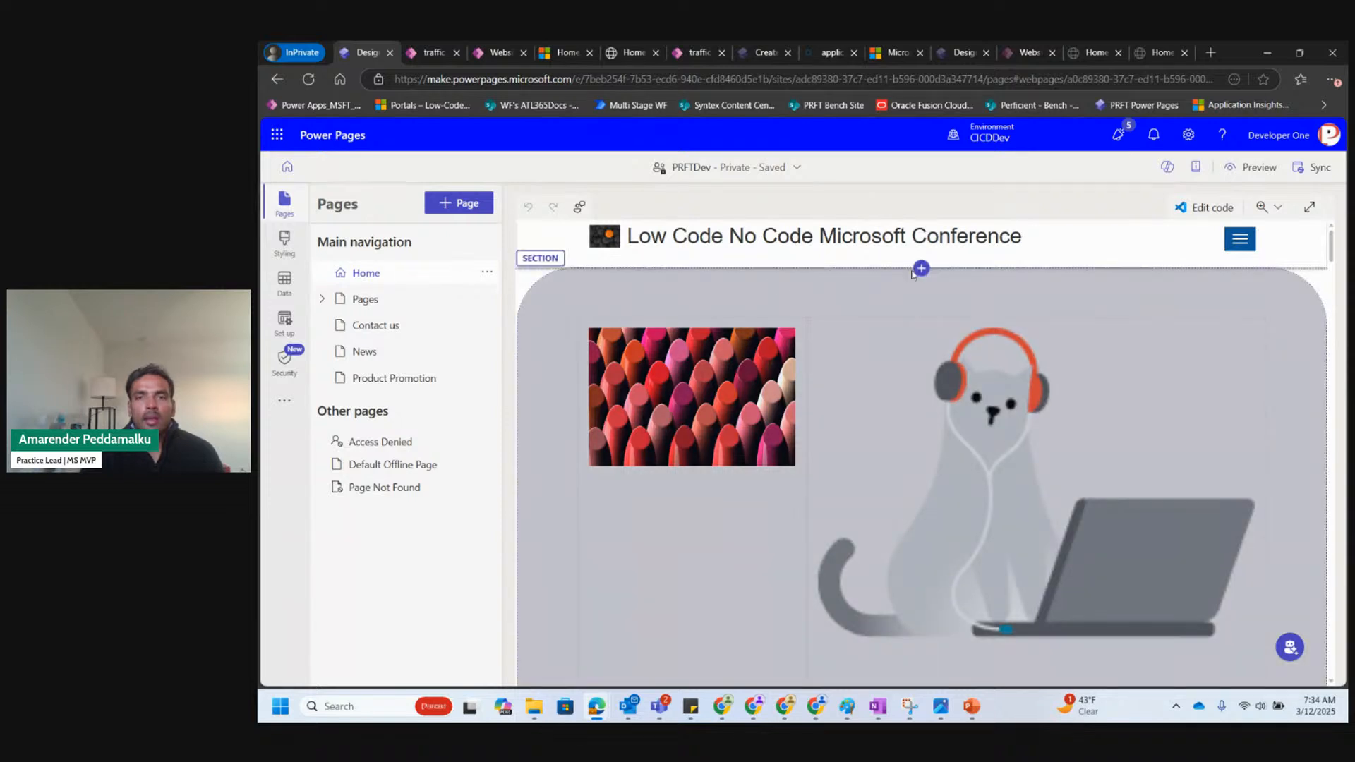
pyautogui.click(928, 271)
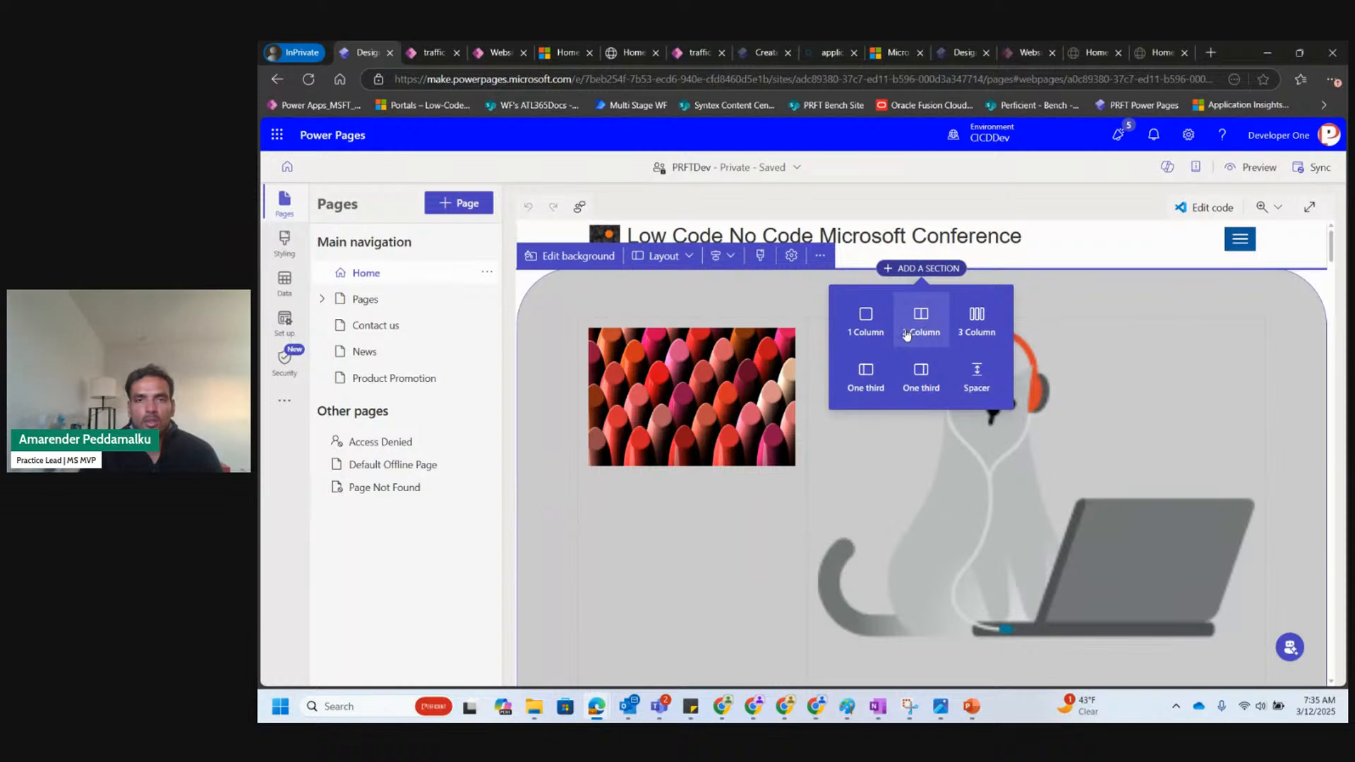
pyautogui.click(975, 331)
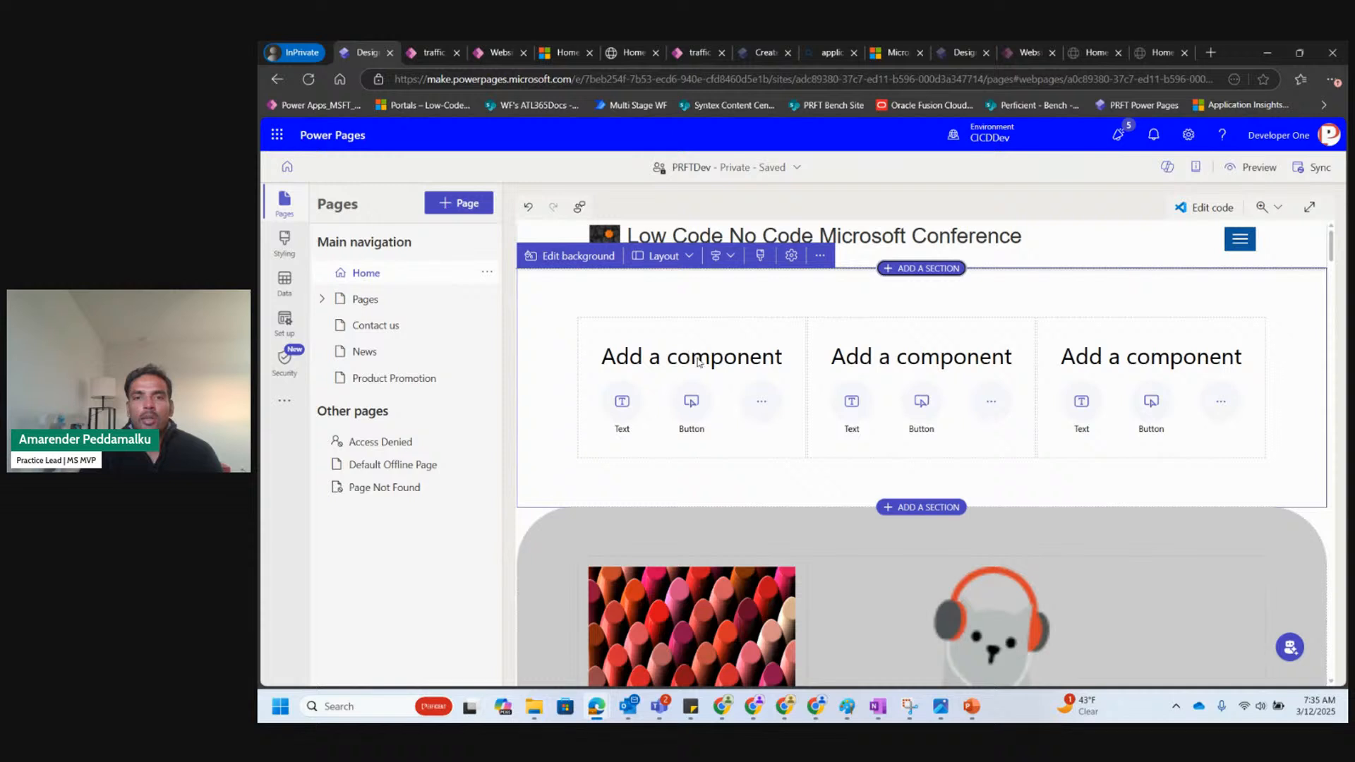
# View the component types offered for the new section's first column and add a text component there reading "MSFT Rocks!".
pyautogui.click(760, 401)
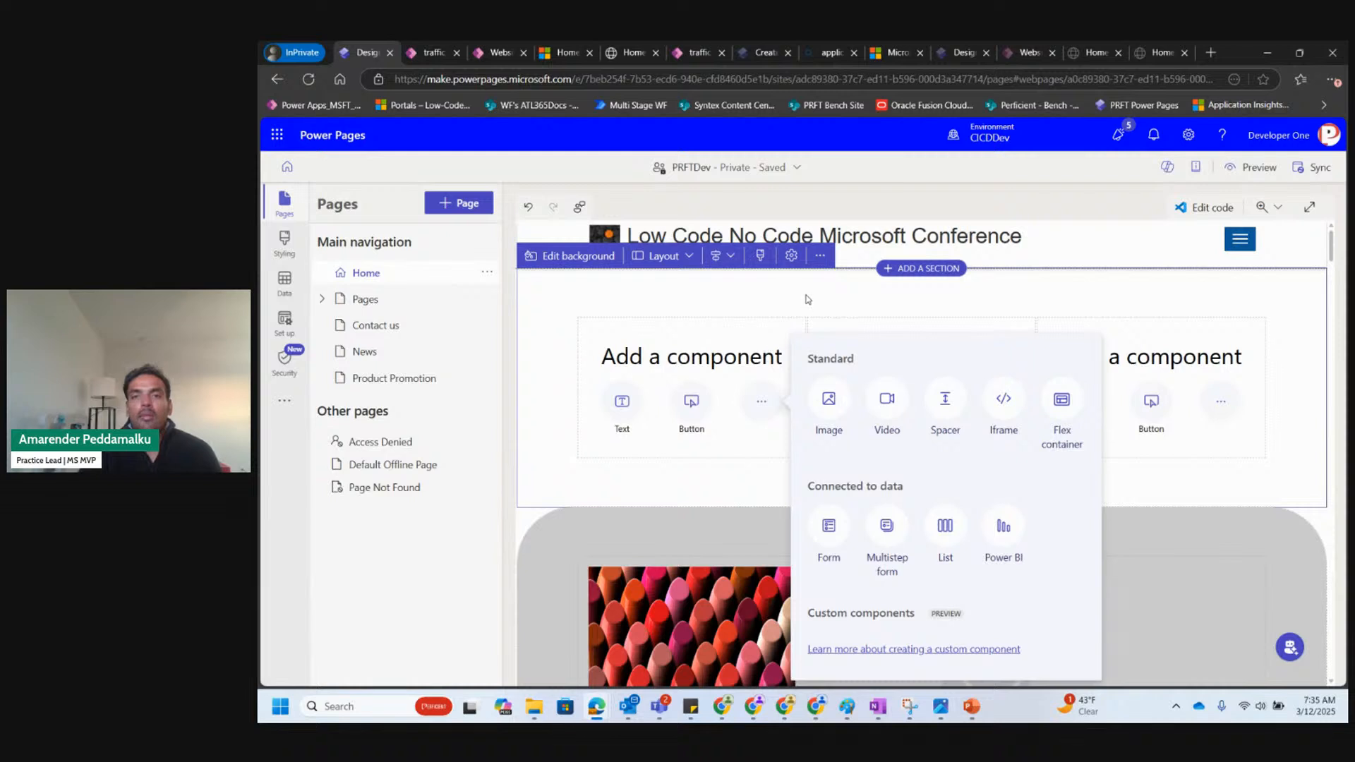
pyautogui.click(748, 316)
pyautogui.click(626, 410)
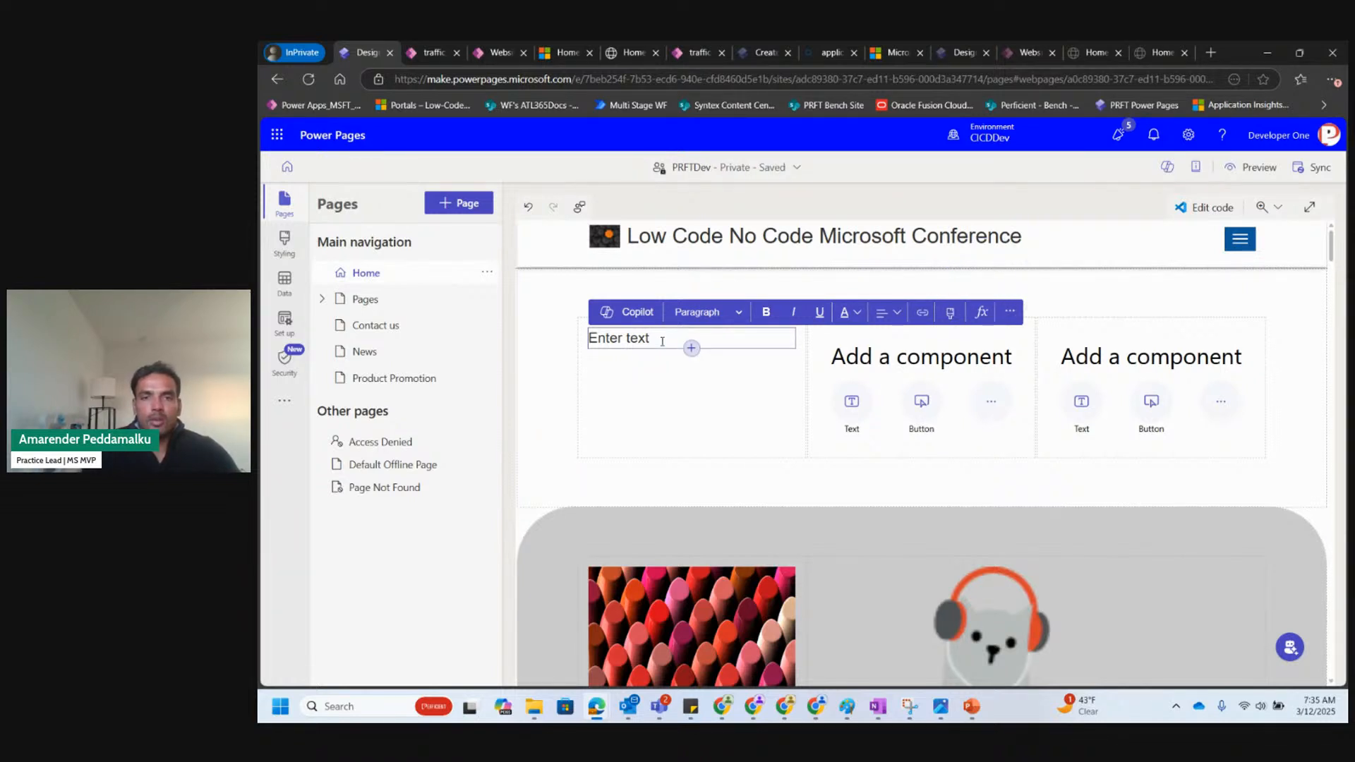
pyautogui.tripleClick(662, 341)
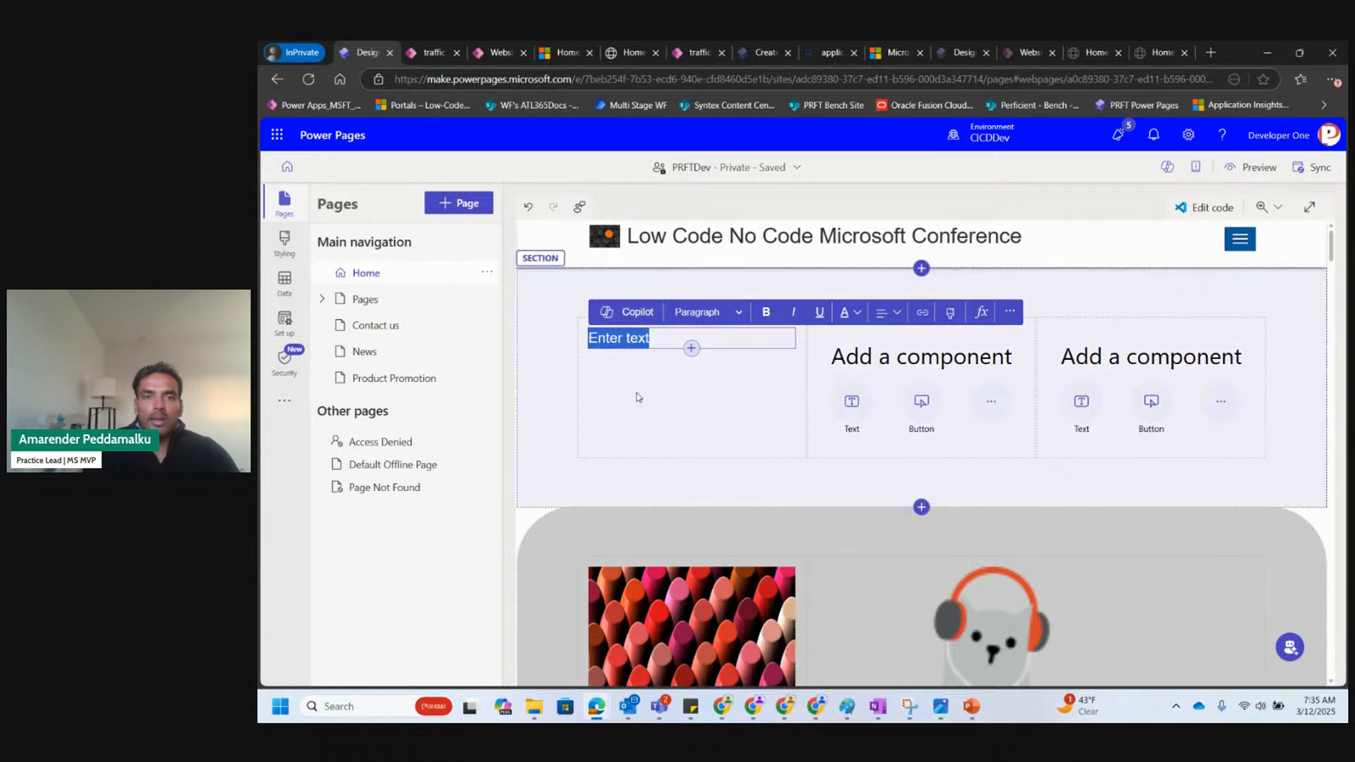
pyautogui.write('MSFT Rocks!')
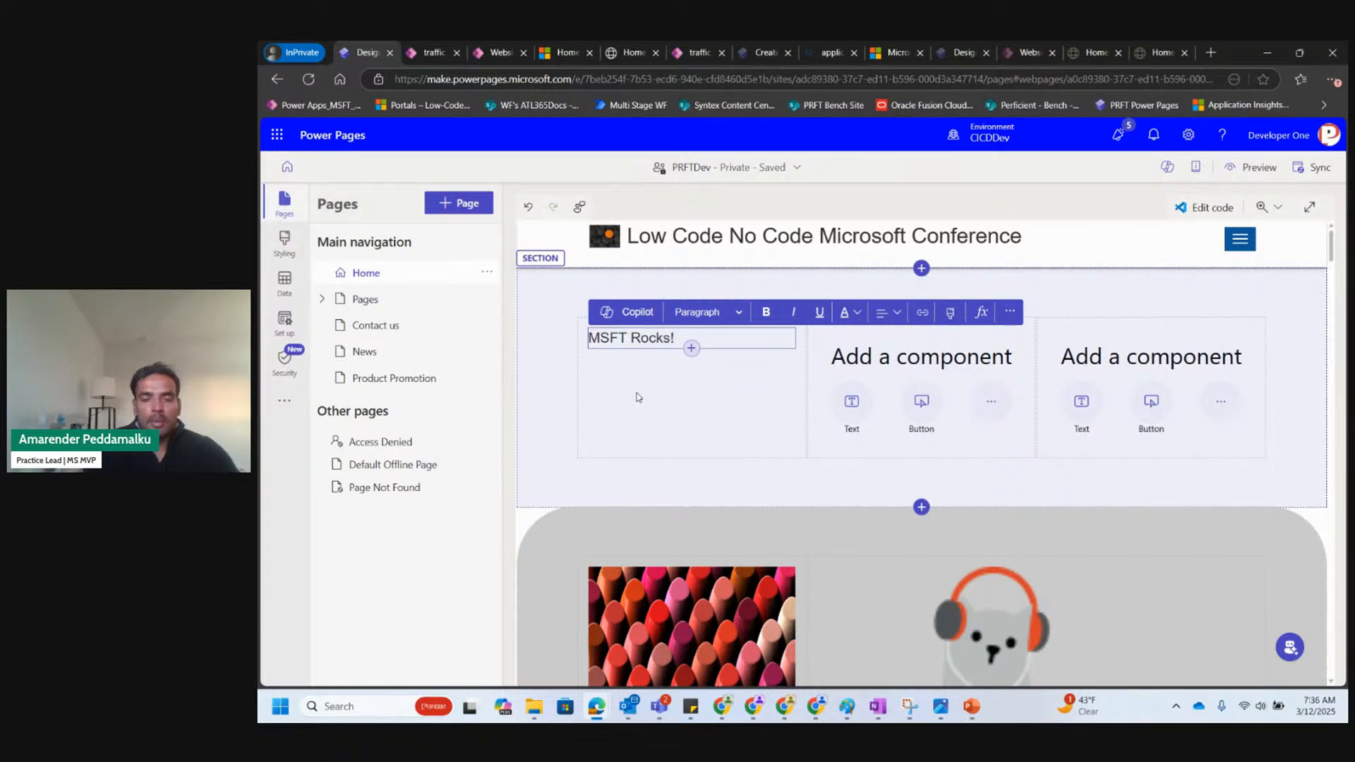
# Copy "MSFT Rocks!" and repeat it in the first column's text component until the text fills six lines.
pyautogui.hotkey('ctrl', 'a')
pyautogui.hotkey('ctrl', 'c')
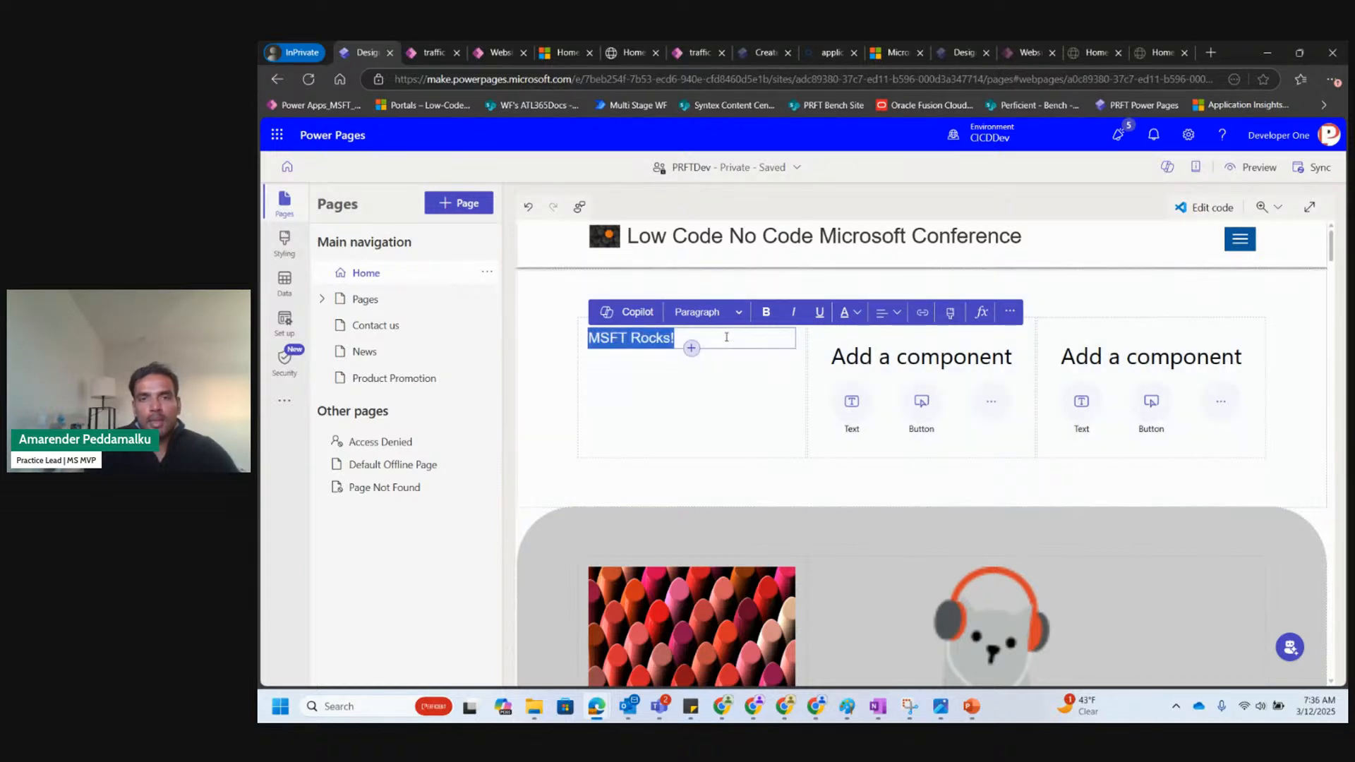
pyautogui.click(726, 337)
pyautogui.hotkey('ctrl', 'v')
pyautogui.hotkey('ctrl', 'v')
pyautogui.hotkey('ctrl', 'v')
pyautogui.hotkey('ctrl', 'v')
pyautogui.hotkey('ctrl', 'v')
pyautogui.hotkey('ctrl', 'v')
pyautogui.hotkey('ctrl', 'v')
pyautogui.hotkey('ctrl', 'v')
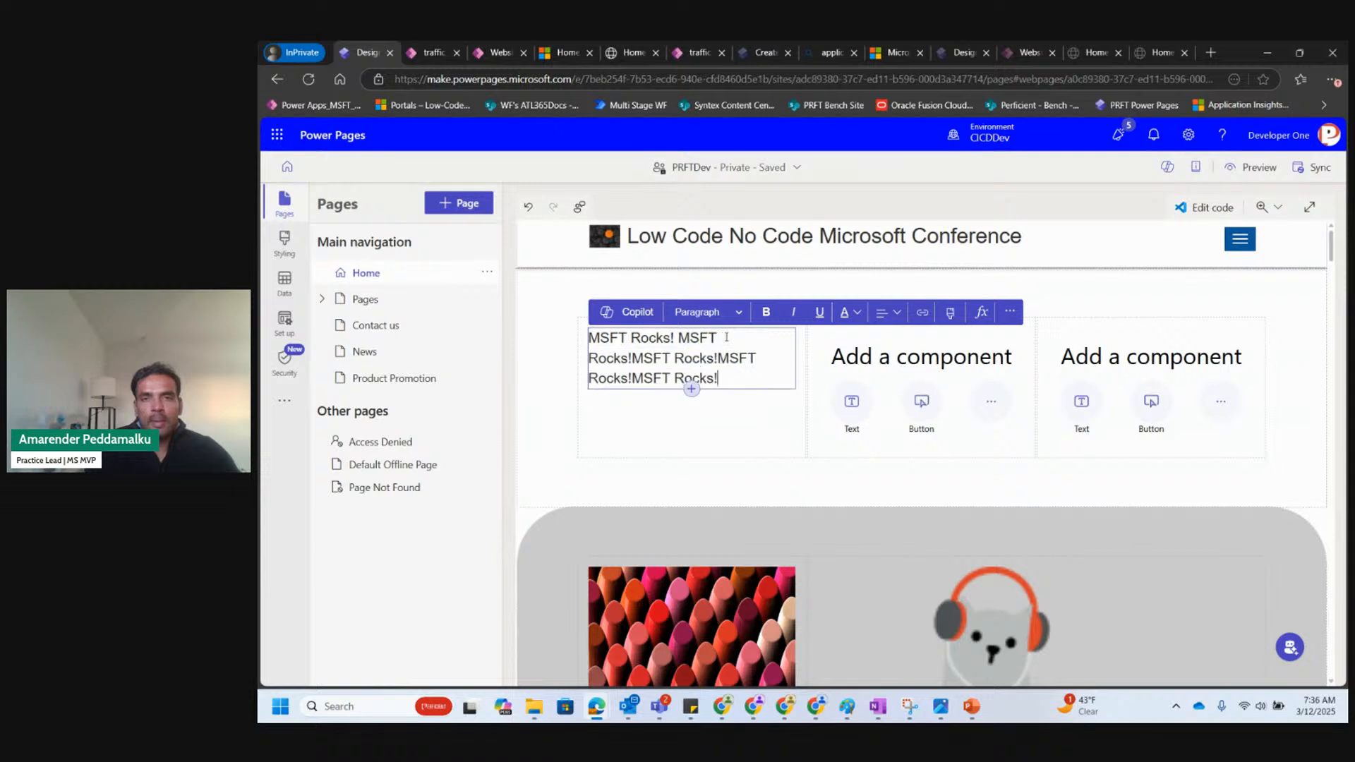
pyautogui.hotkey('ctrl', 'v')
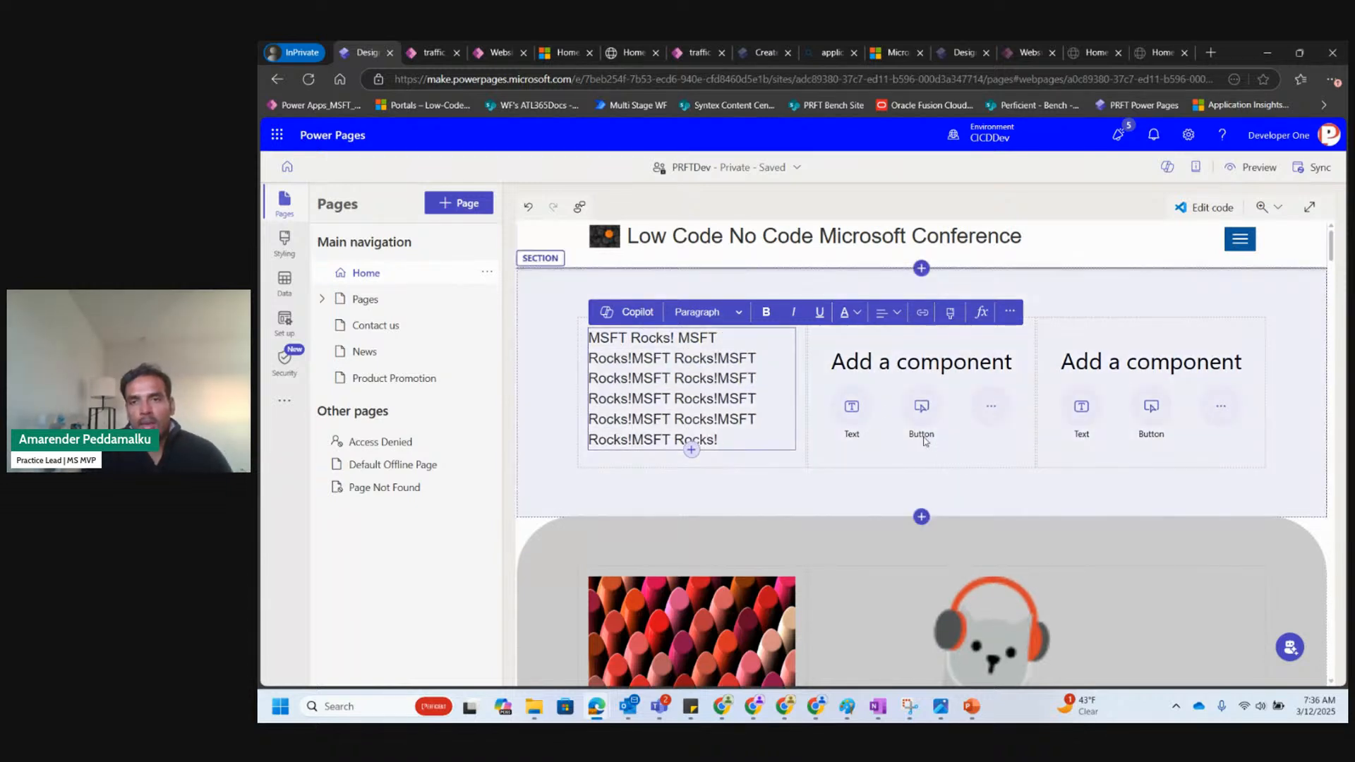
pyautogui.click(971, 446)
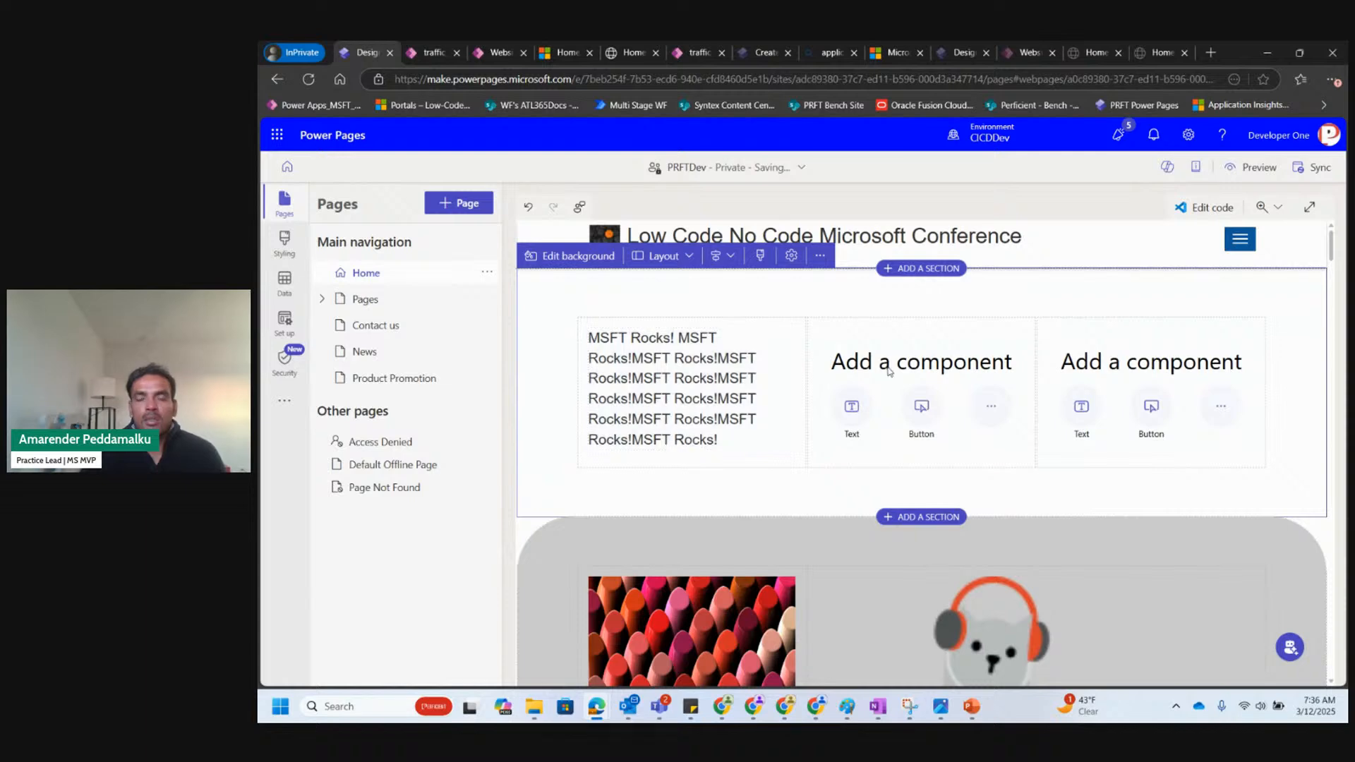
# Add the media library image News-4.jpg to the middle column of the new section.
pyautogui.click(986, 417)
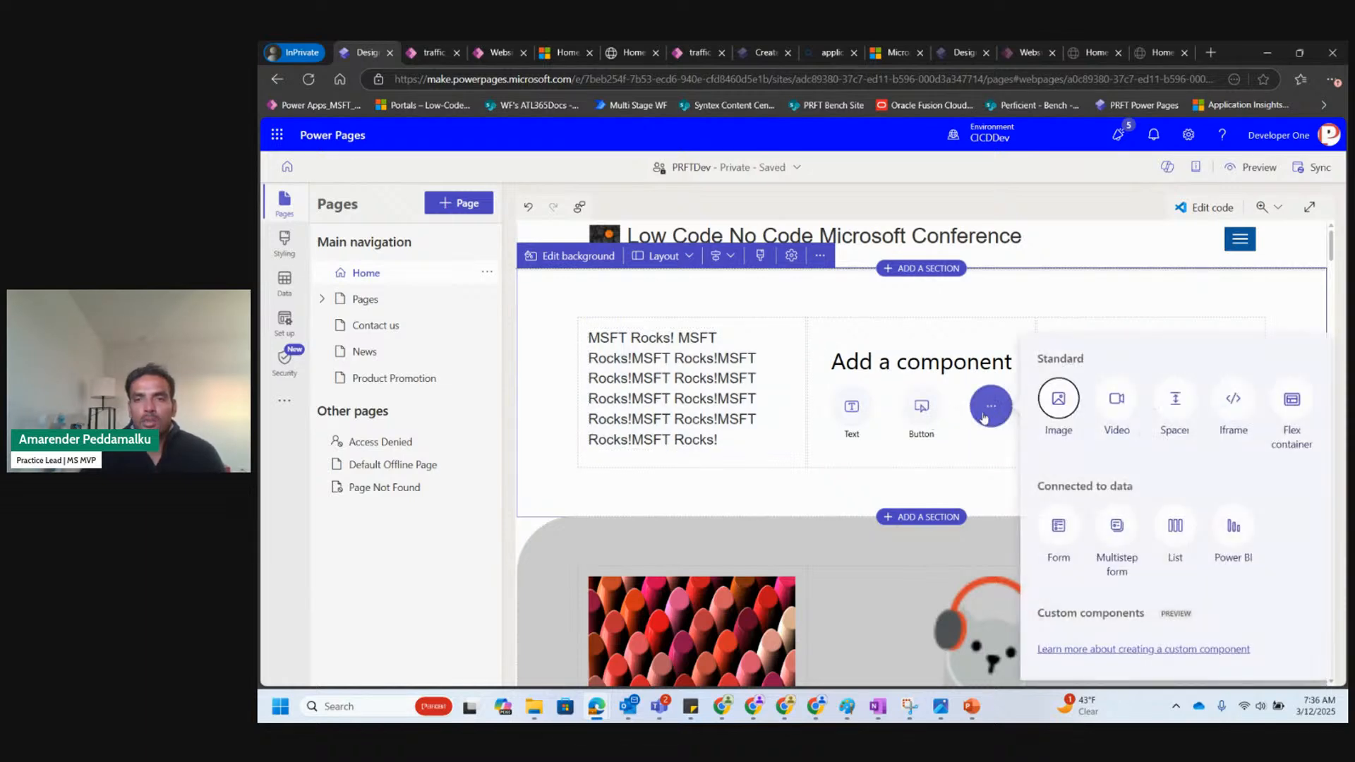
pyautogui.click(1056, 406)
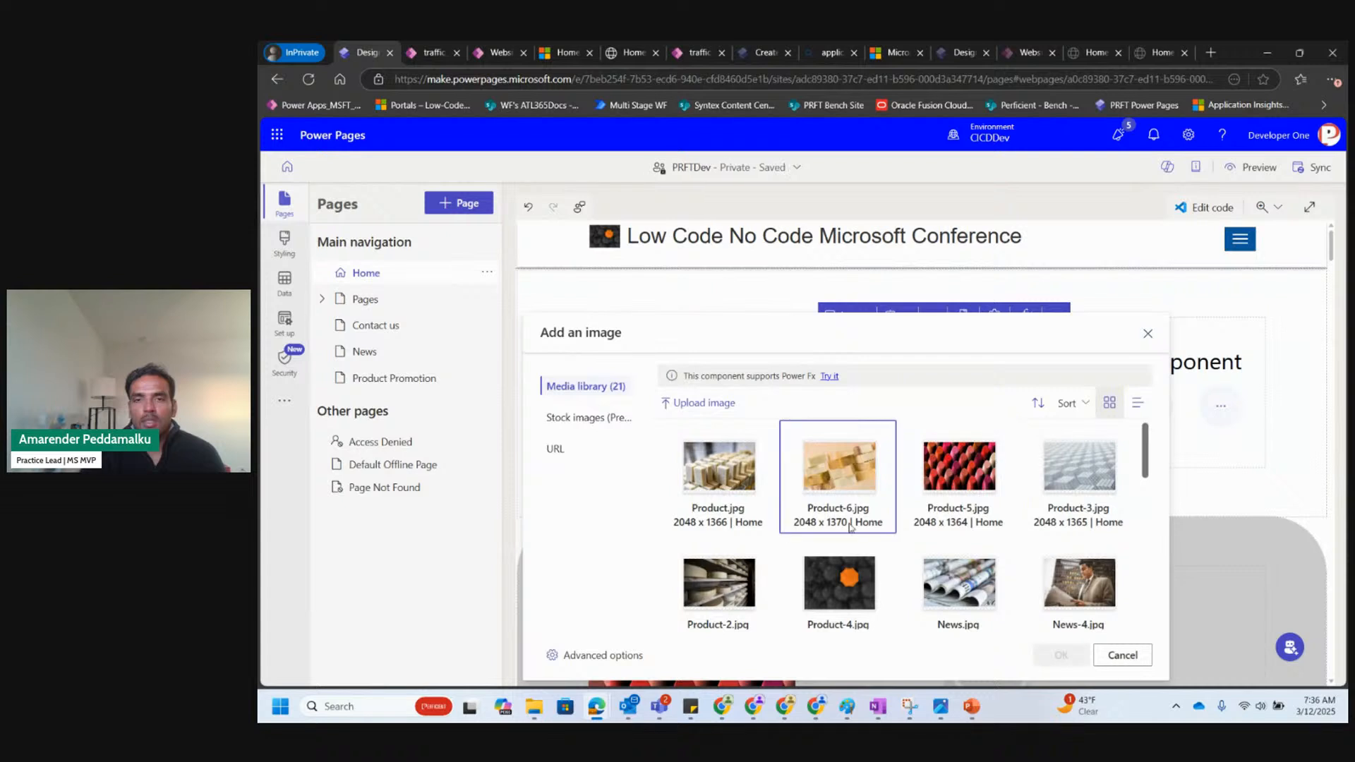
pyautogui.scroll(-1, 851, 527)
pyautogui.scroll(-3, 851, 527)
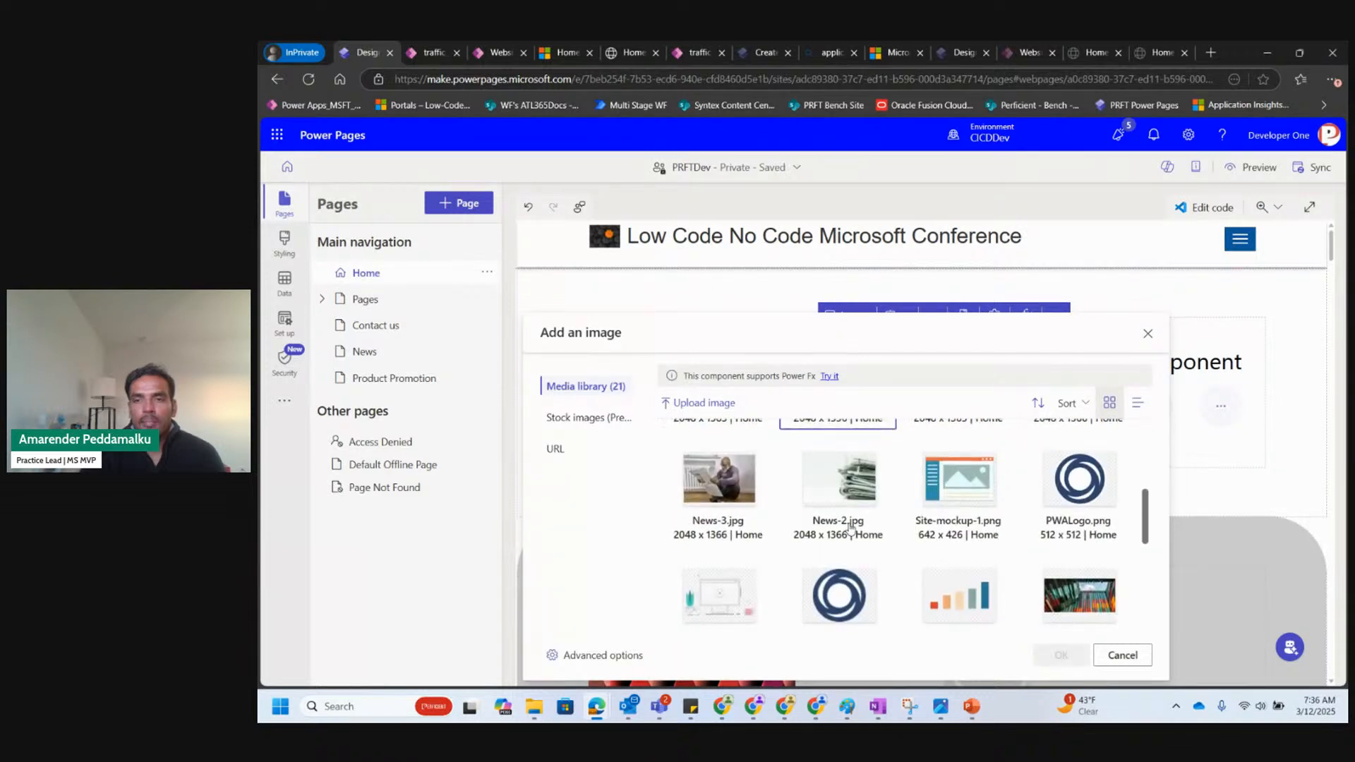
pyautogui.scroll(1, 850, 527)
pyautogui.click(1074, 446)
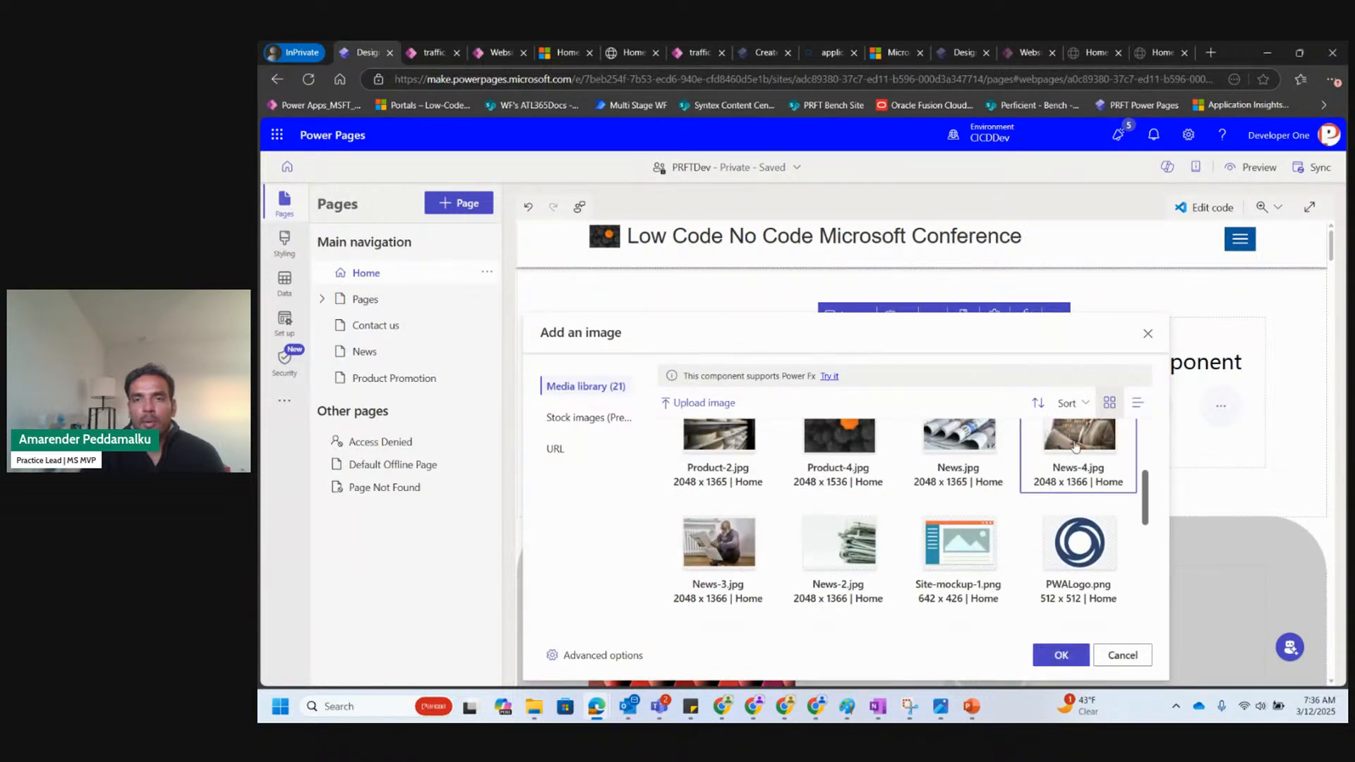
pyautogui.click(1061, 656)
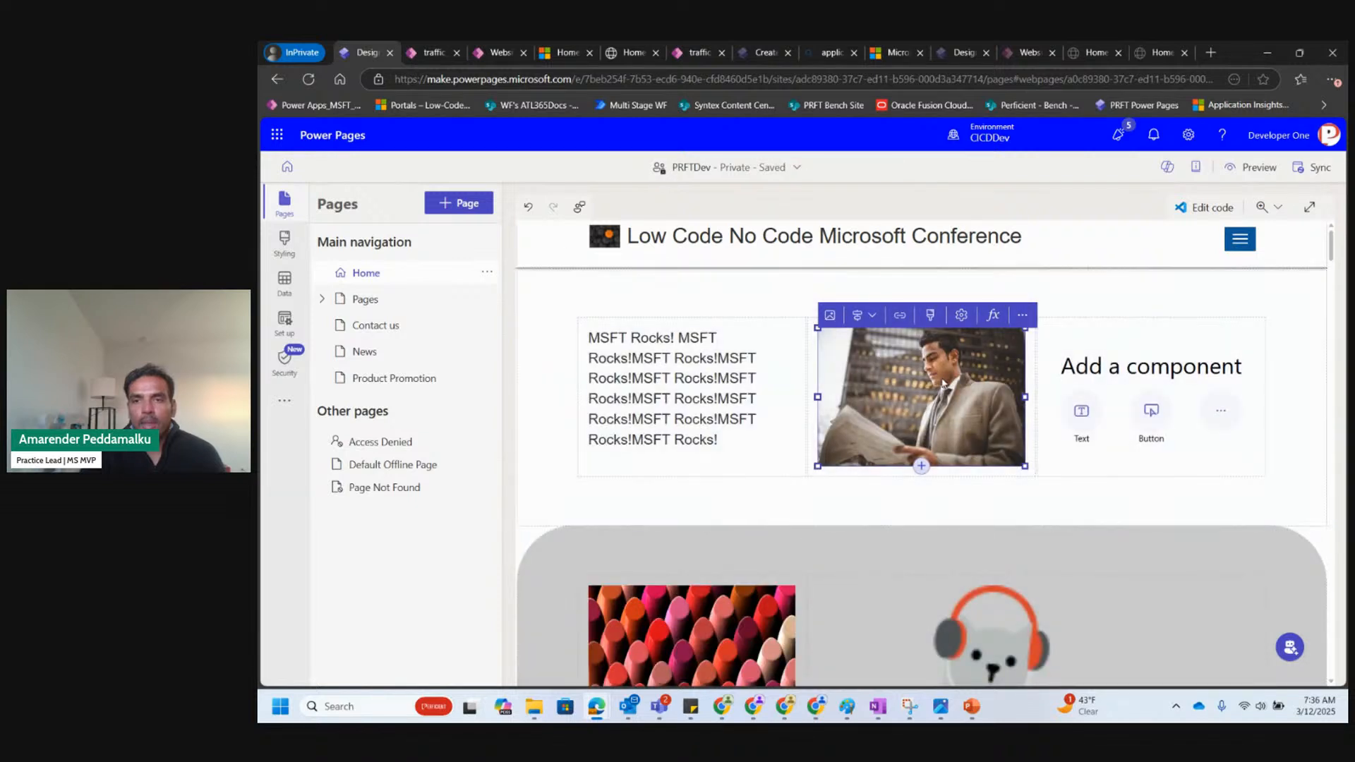
# Review the middle column image's alt text option, its image source choices and the storage location setting for uploaded images.
pyautogui.click(1022, 316)
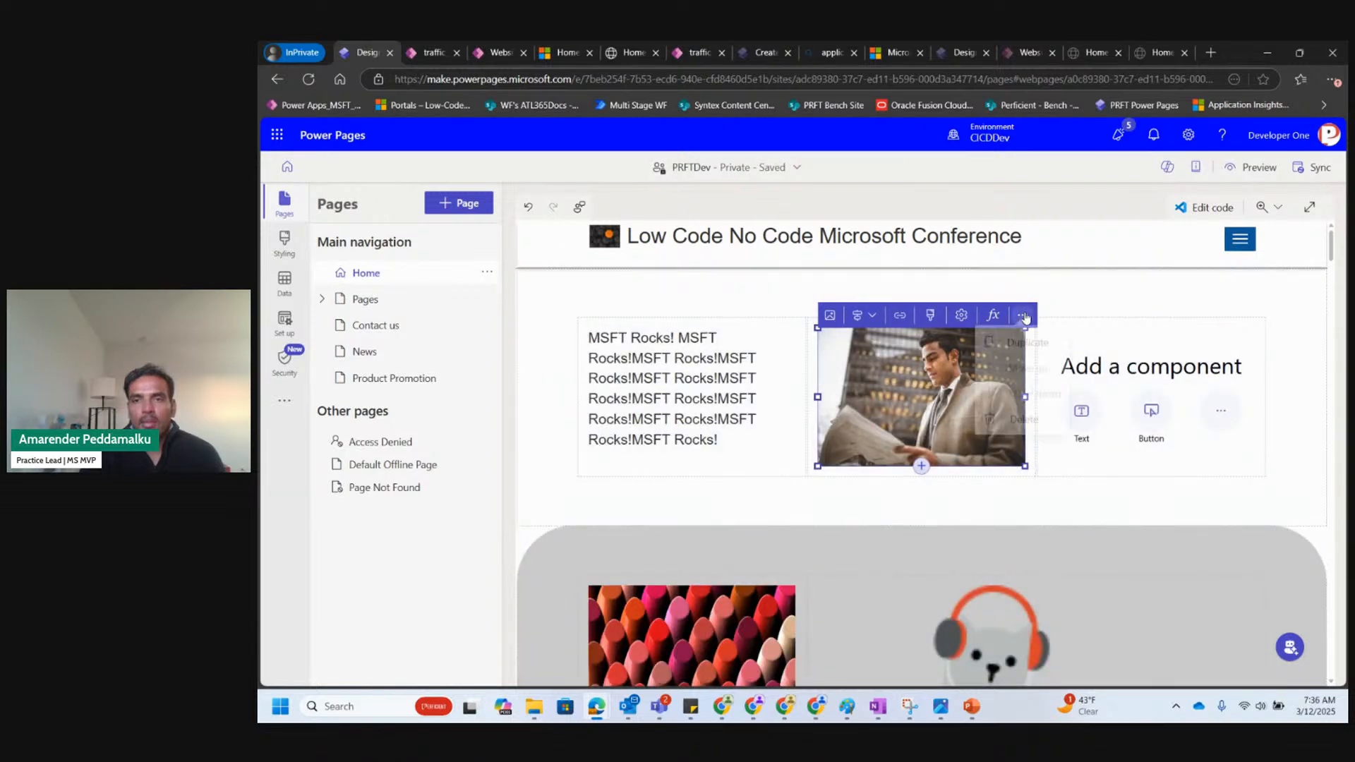
pyautogui.click(961, 318)
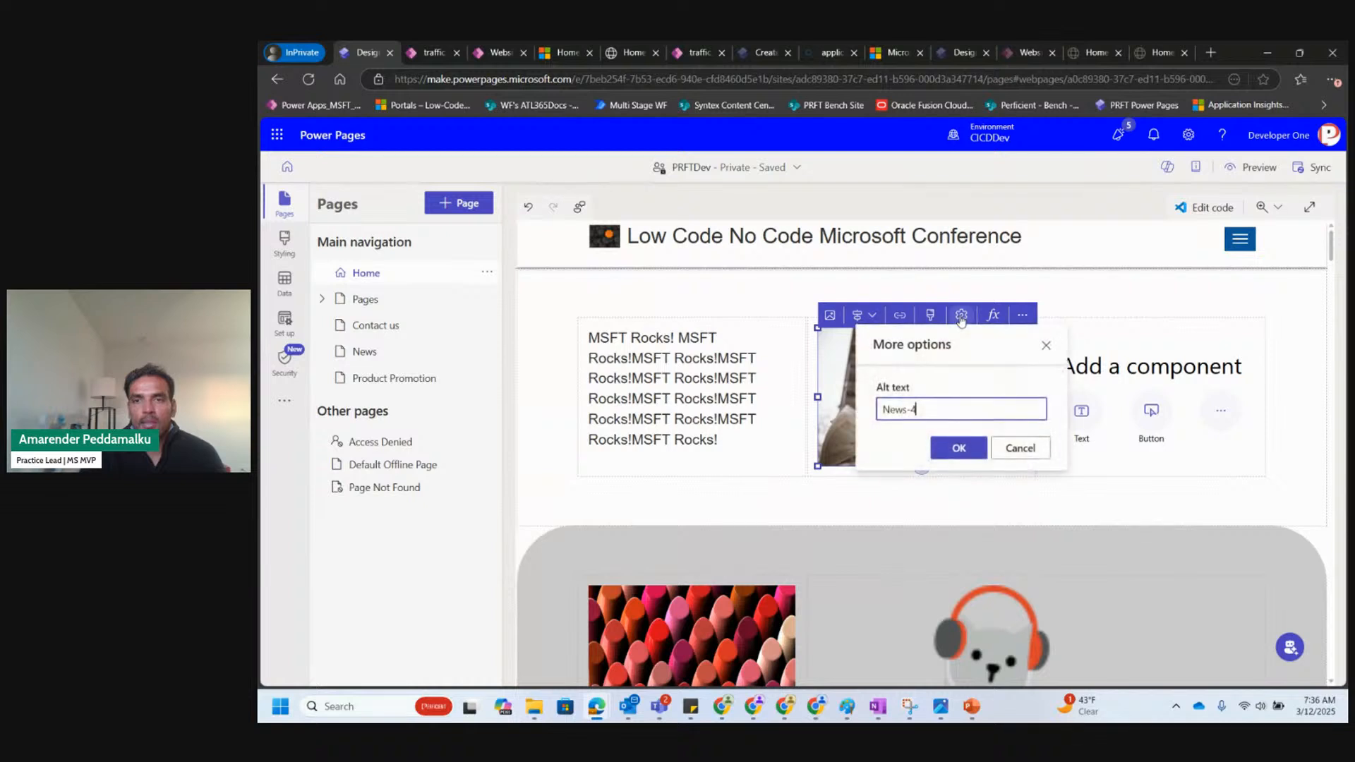
pyautogui.click(1047, 345)
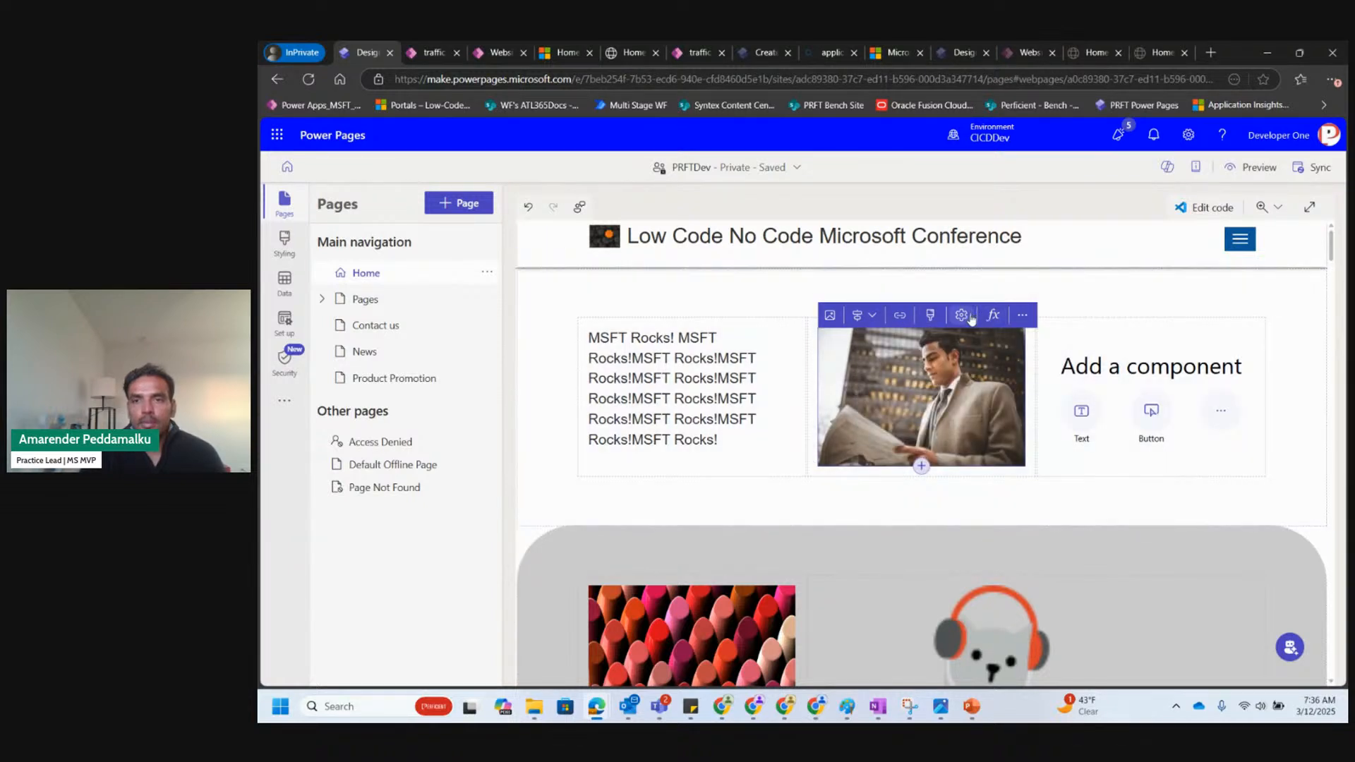
pyautogui.click(971, 317)
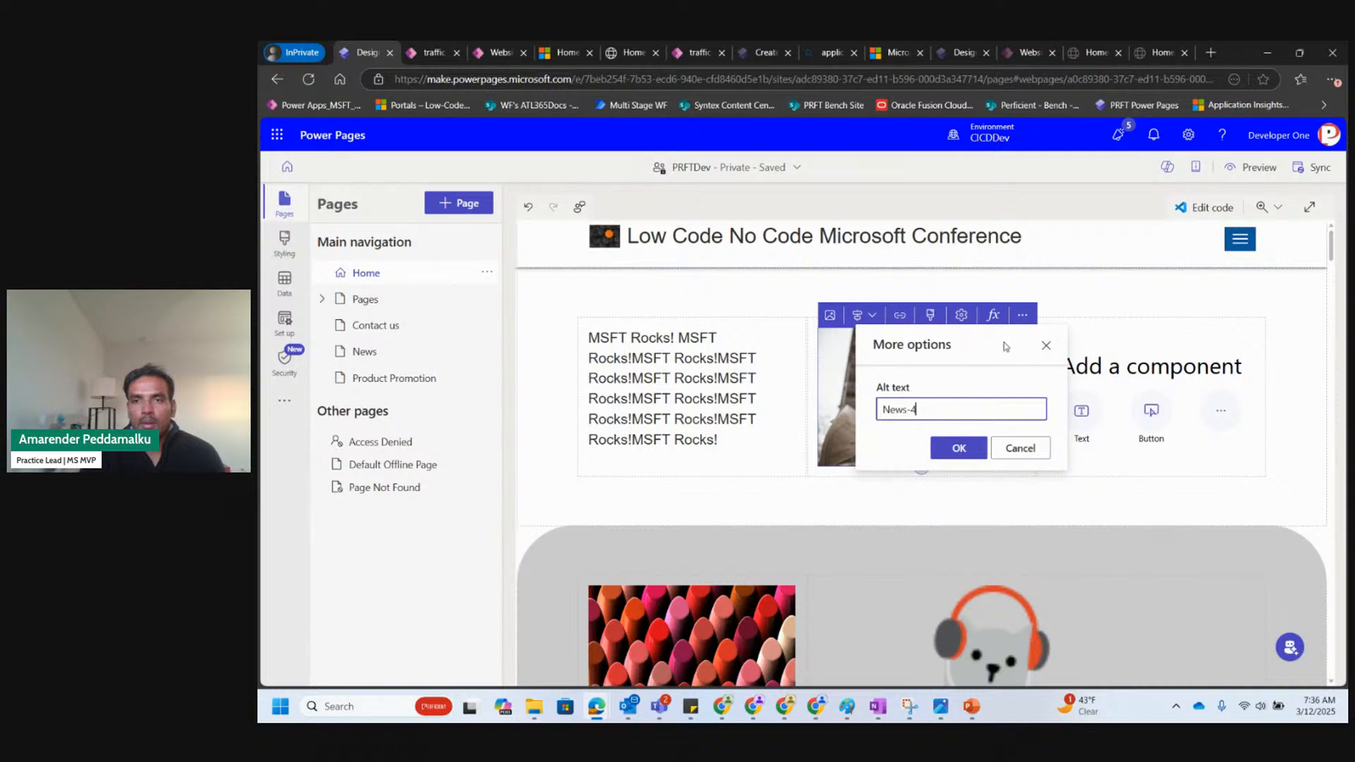
pyautogui.click(918, 342)
pyautogui.click(1011, 452)
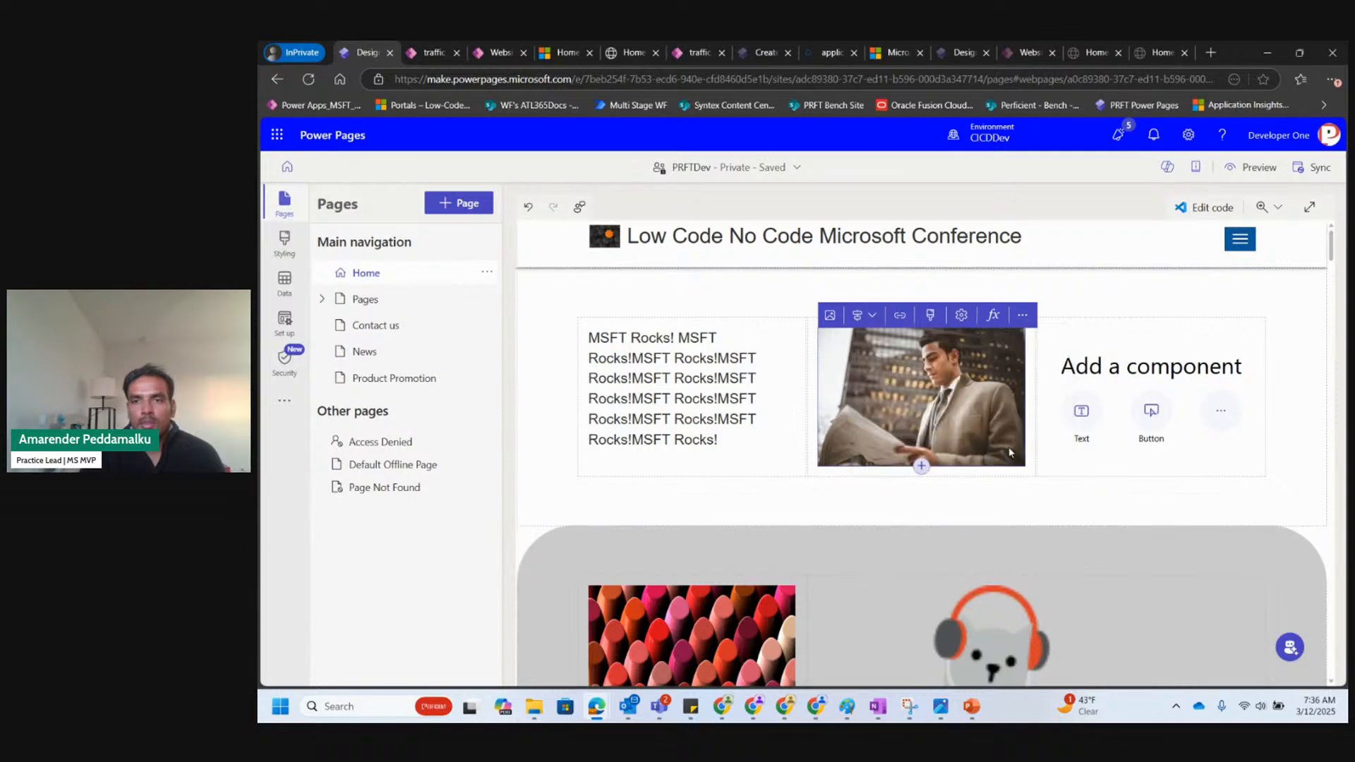
pyautogui.click(829, 317)
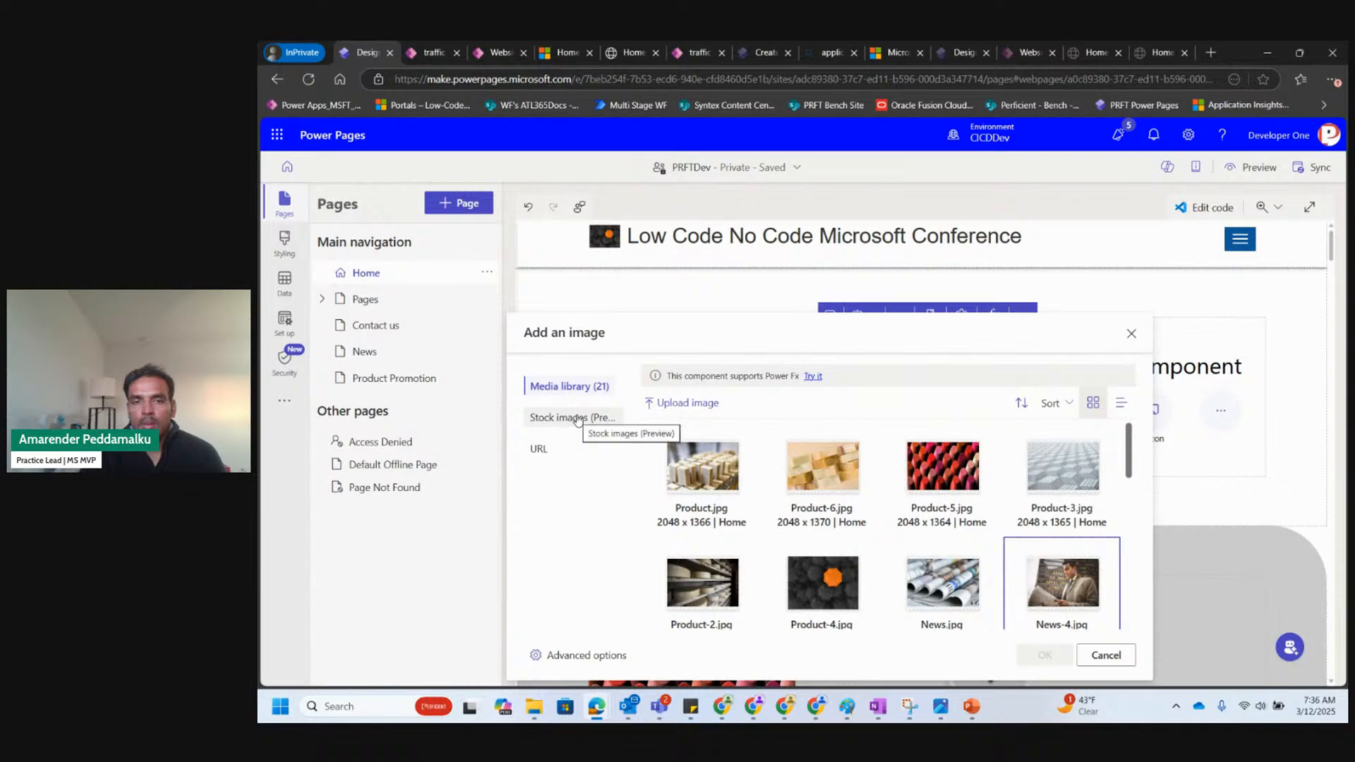
pyautogui.click(593, 660)
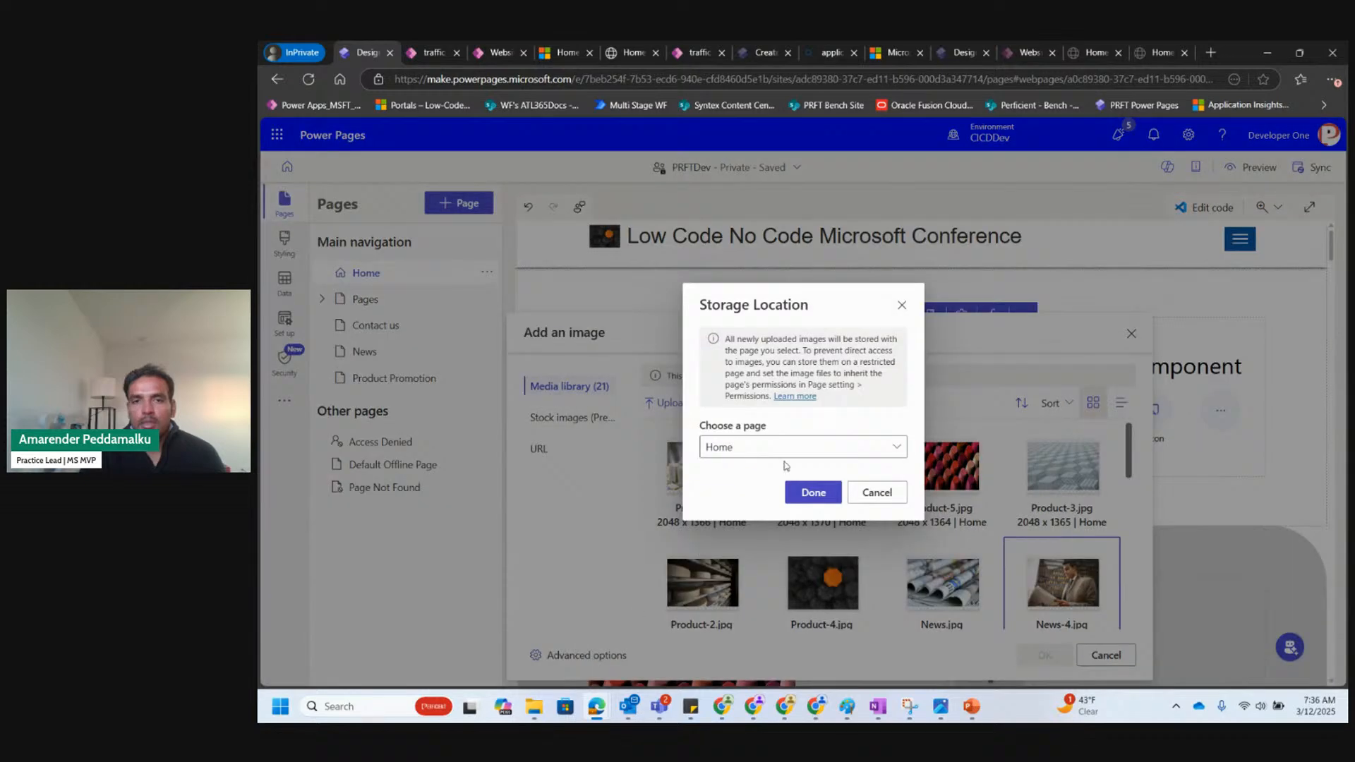
pyautogui.click(877, 493)
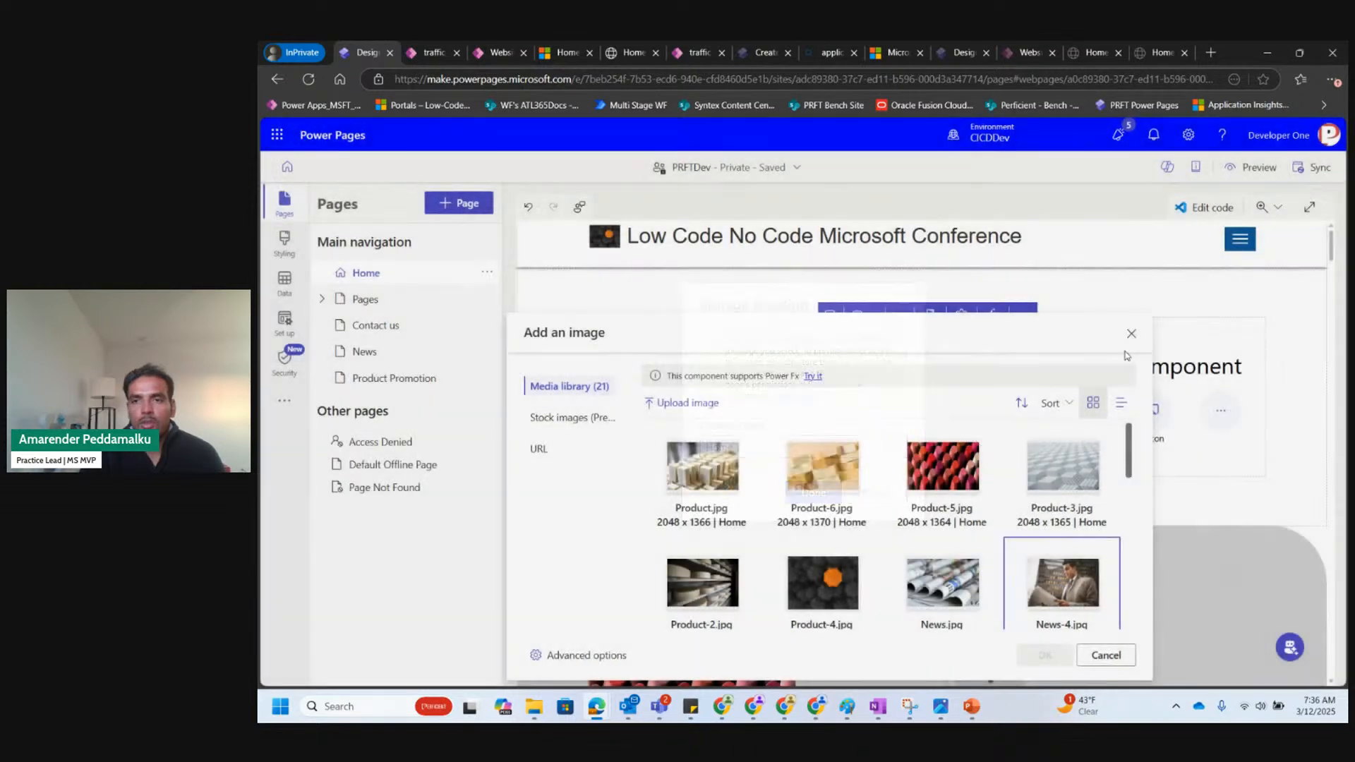
pyautogui.click(1132, 333)
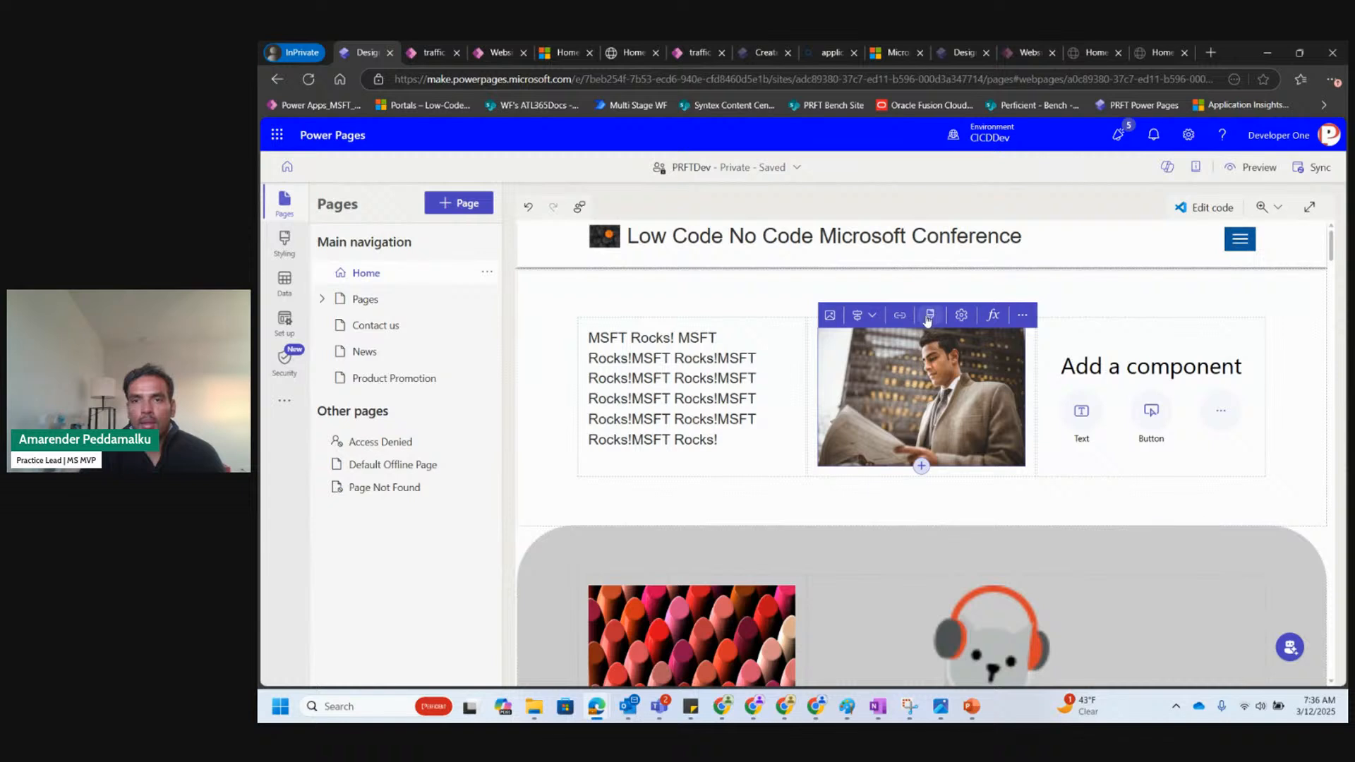
# Set the middle column image's corner radius to 58 px and view its layout design settings.
pyautogui.click(927, 315)
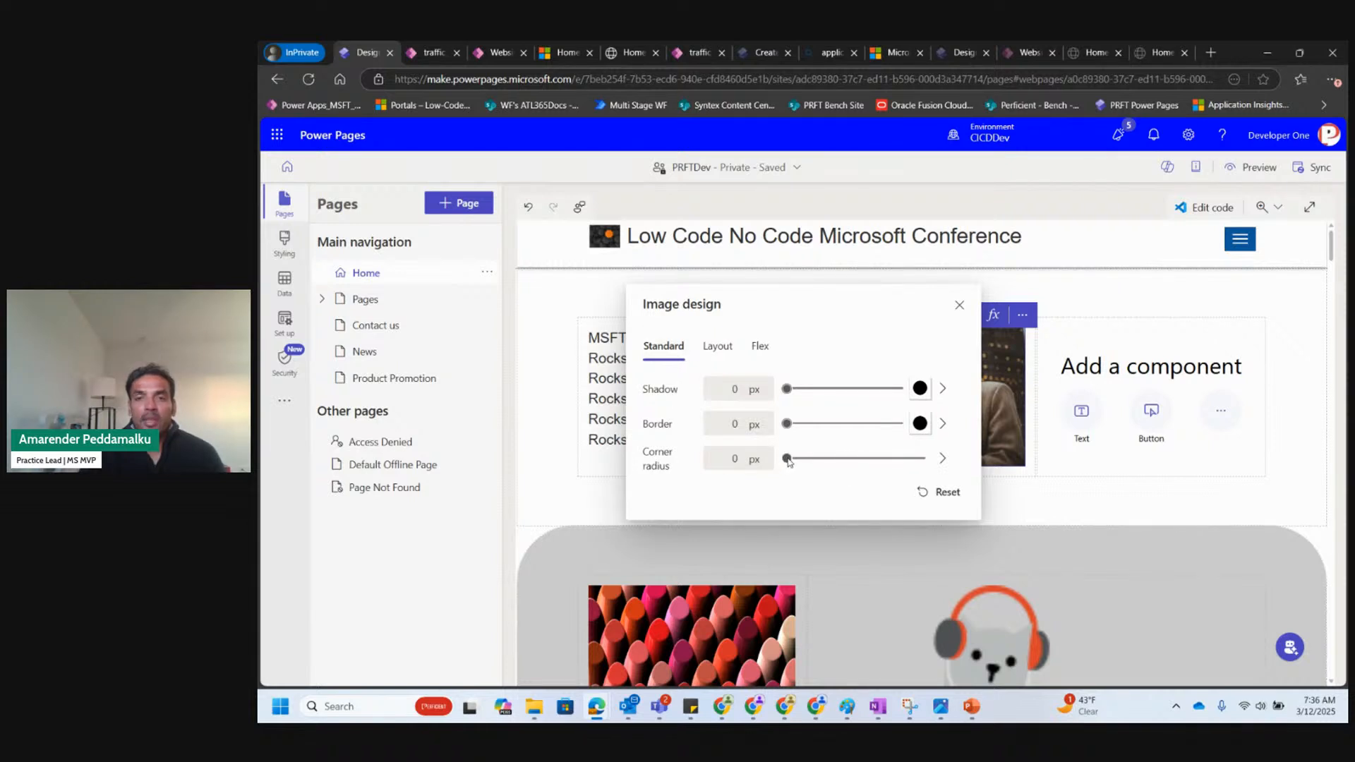
pyautogui.moveTo(789, 463); pyautogui.dragTo(792, 460)
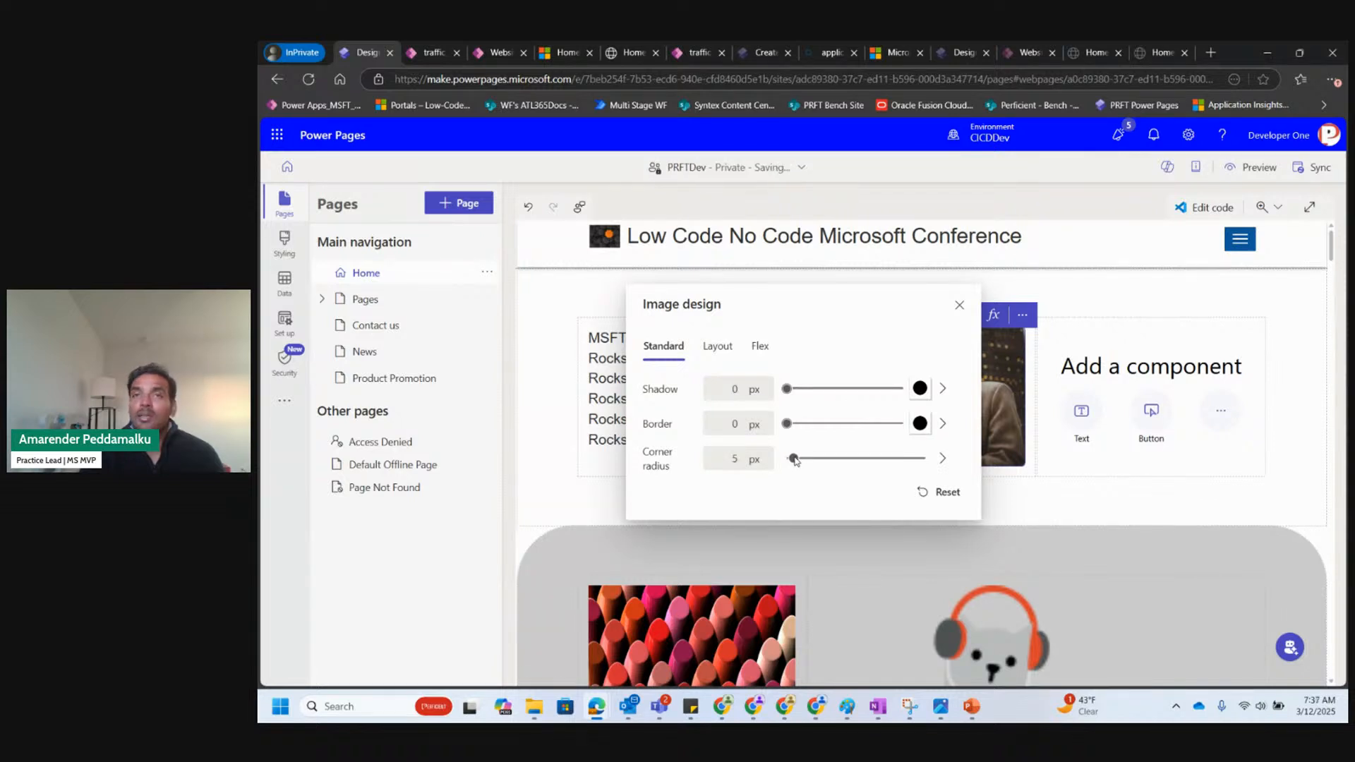
pyautogui.moveTo(794, 460); pyautogui.dragTo(870, 469)
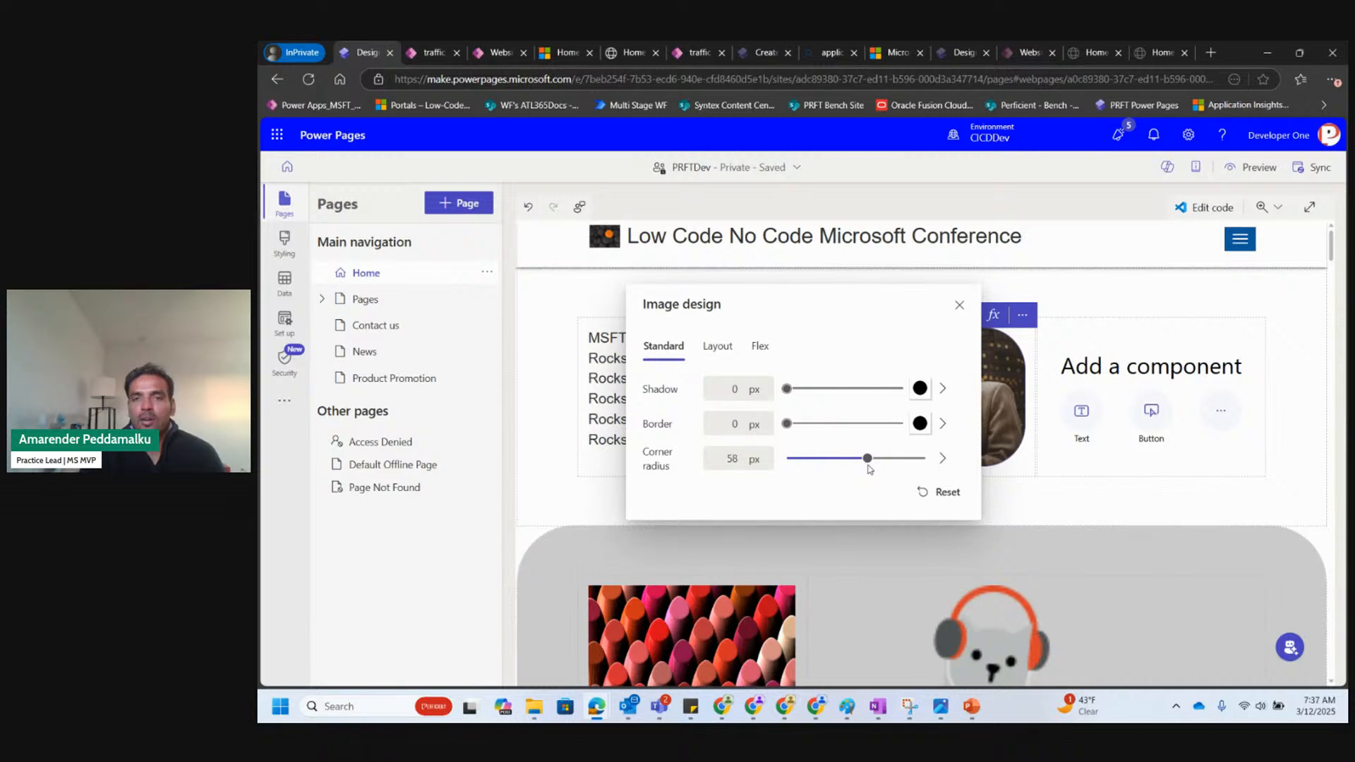
pyautogui.moveTo(871, 469)
pyautogui.mouseDown()
pyautogui.moveTo(823, 467)
pyautogui.moveTo(870, 467)
pyautogui.mouseUp()
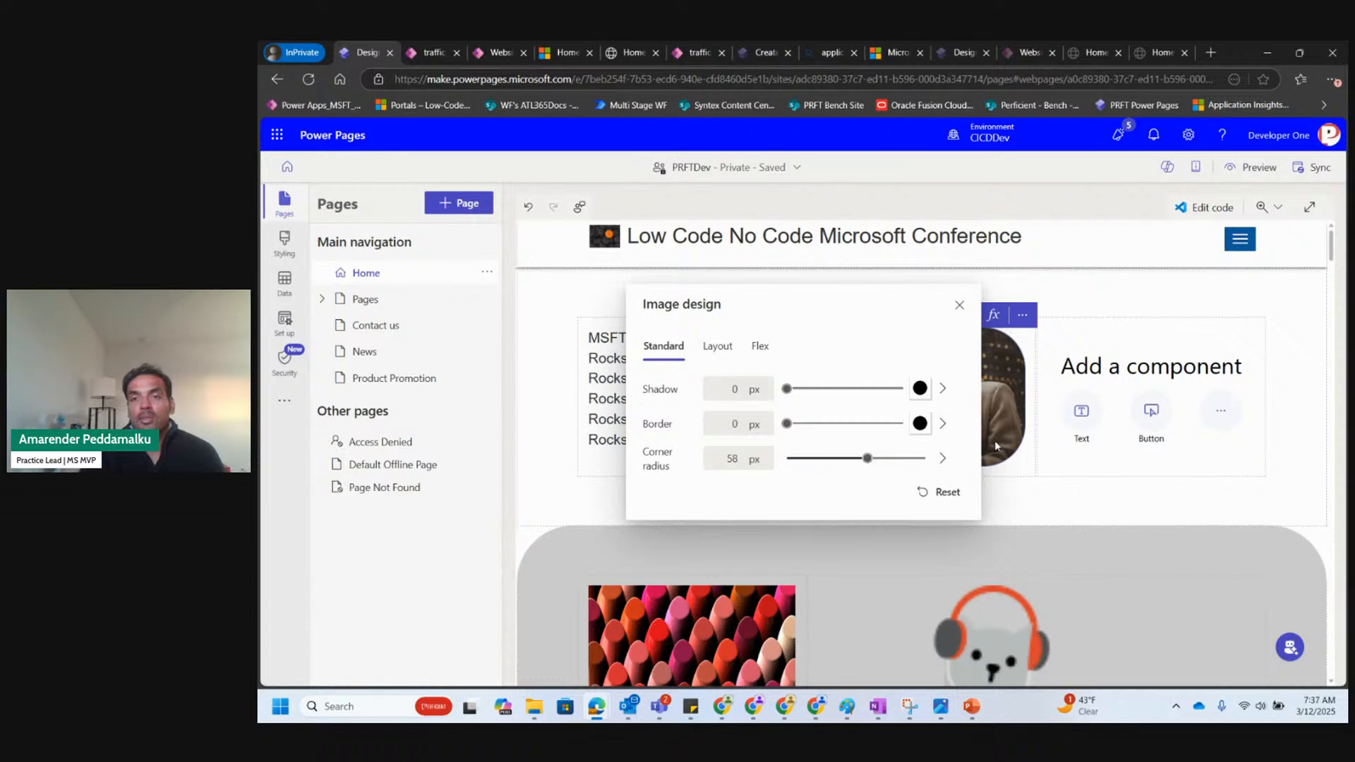
pyautogui.click(713, 345)
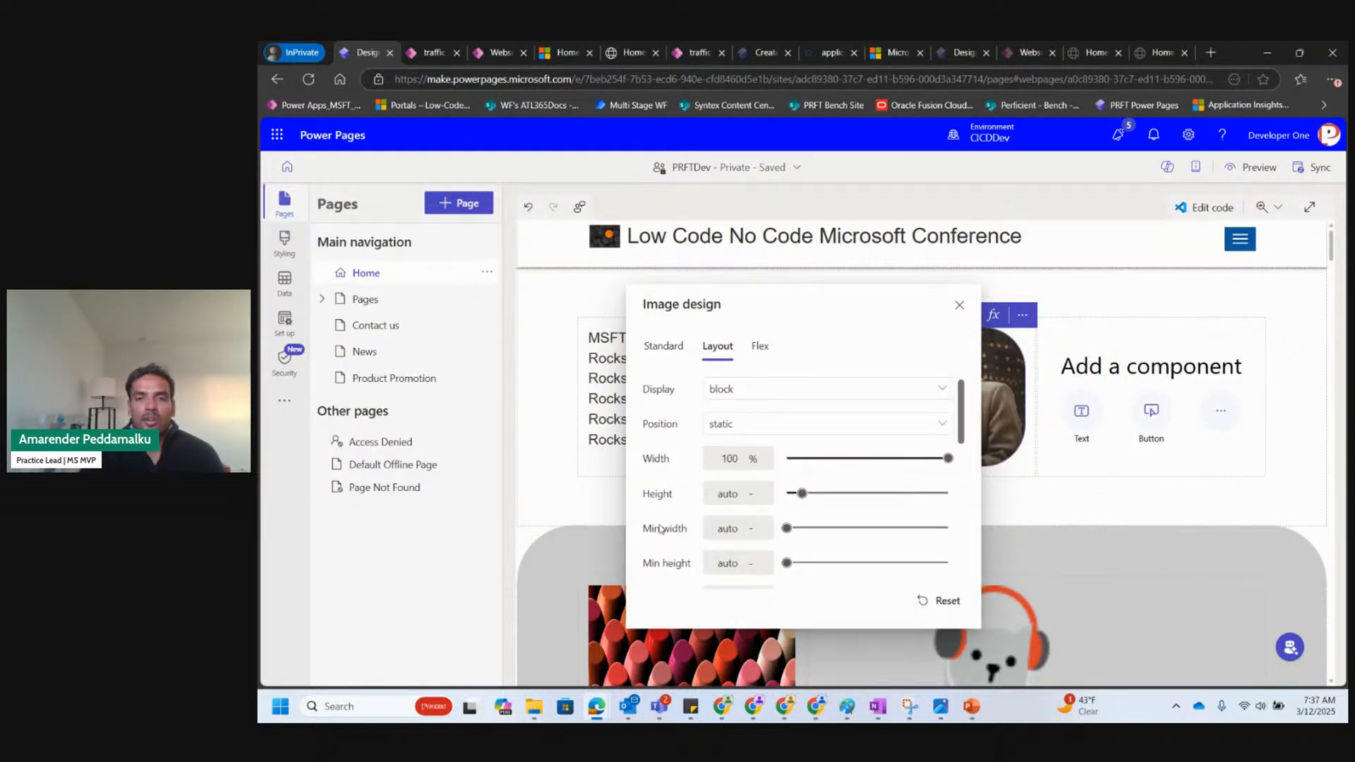
pyautogui.click(961, 307)
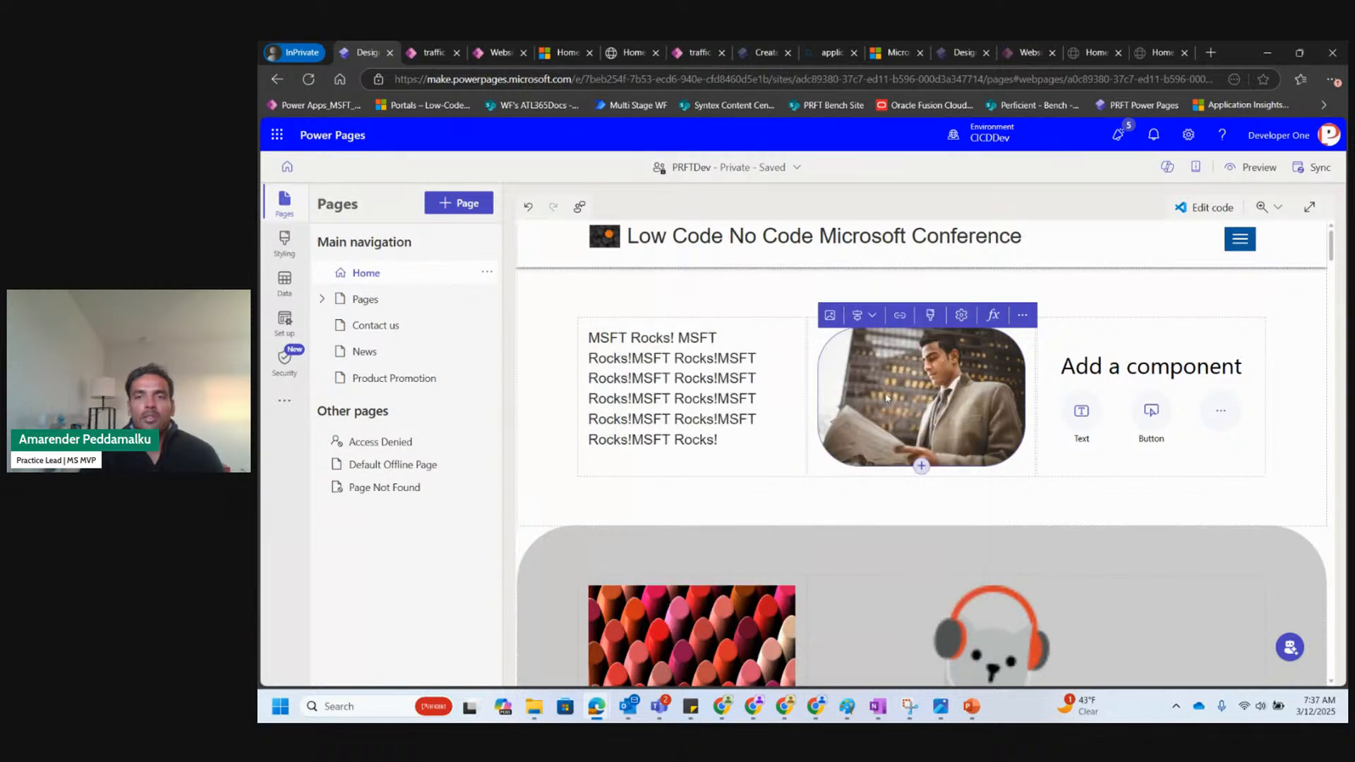
# Add a video component to the third column of the new section.
pyautogui.click(1035, 500)
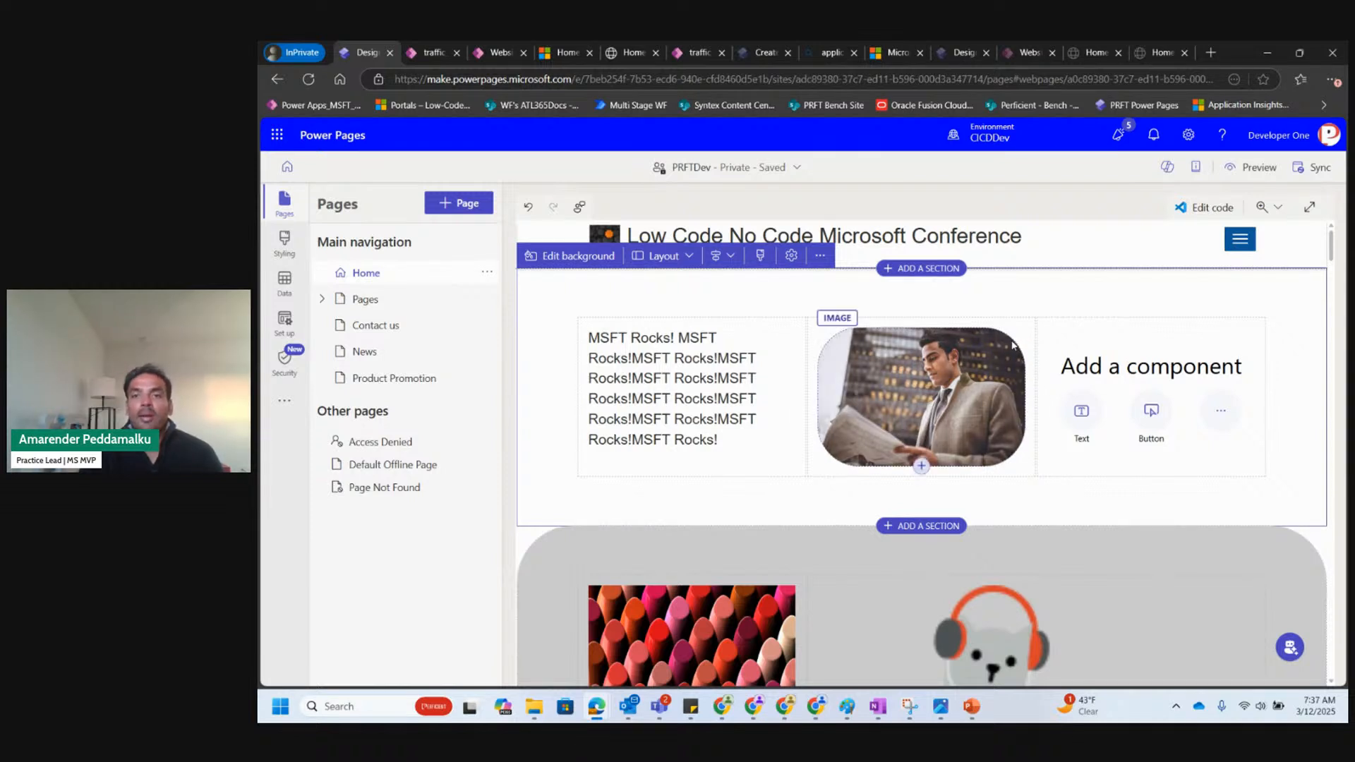
pyautogui.click(1221, 424)
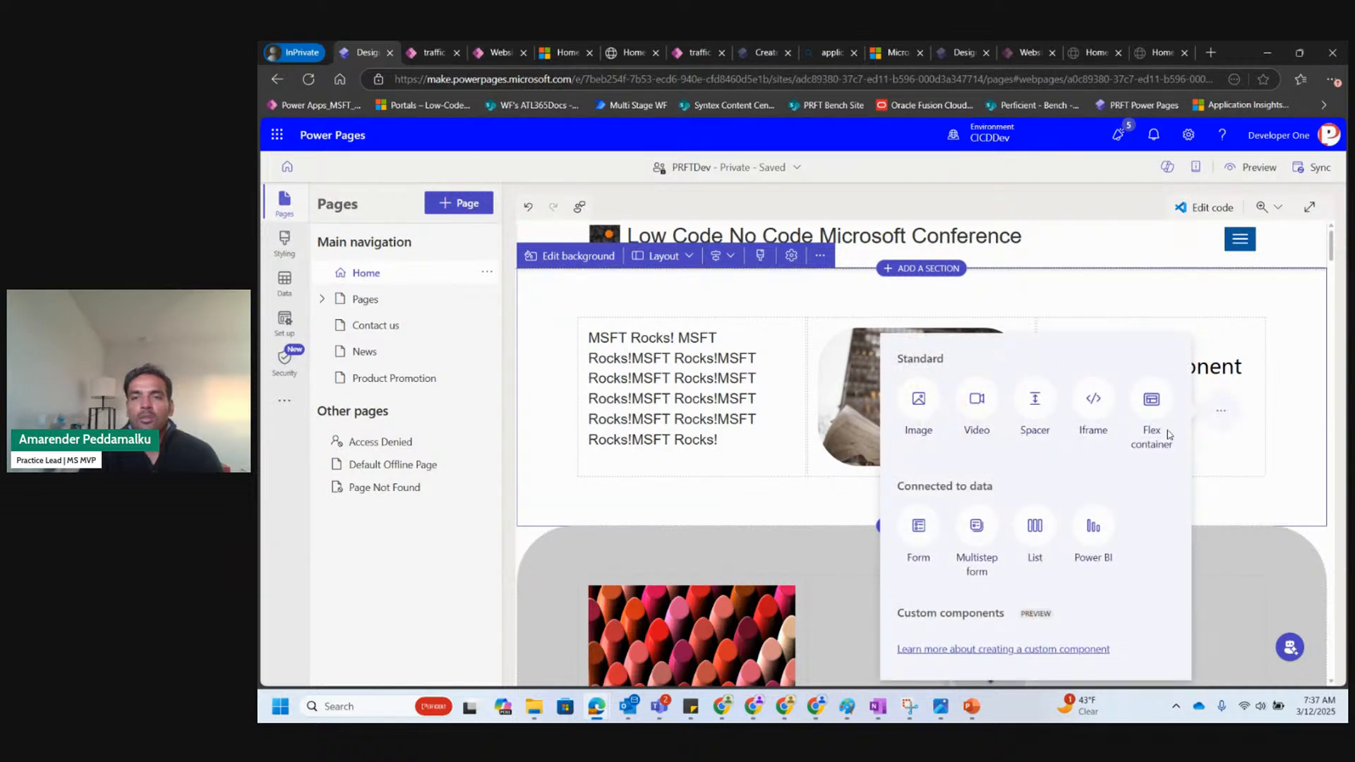
pyautogui.click(985, 428)
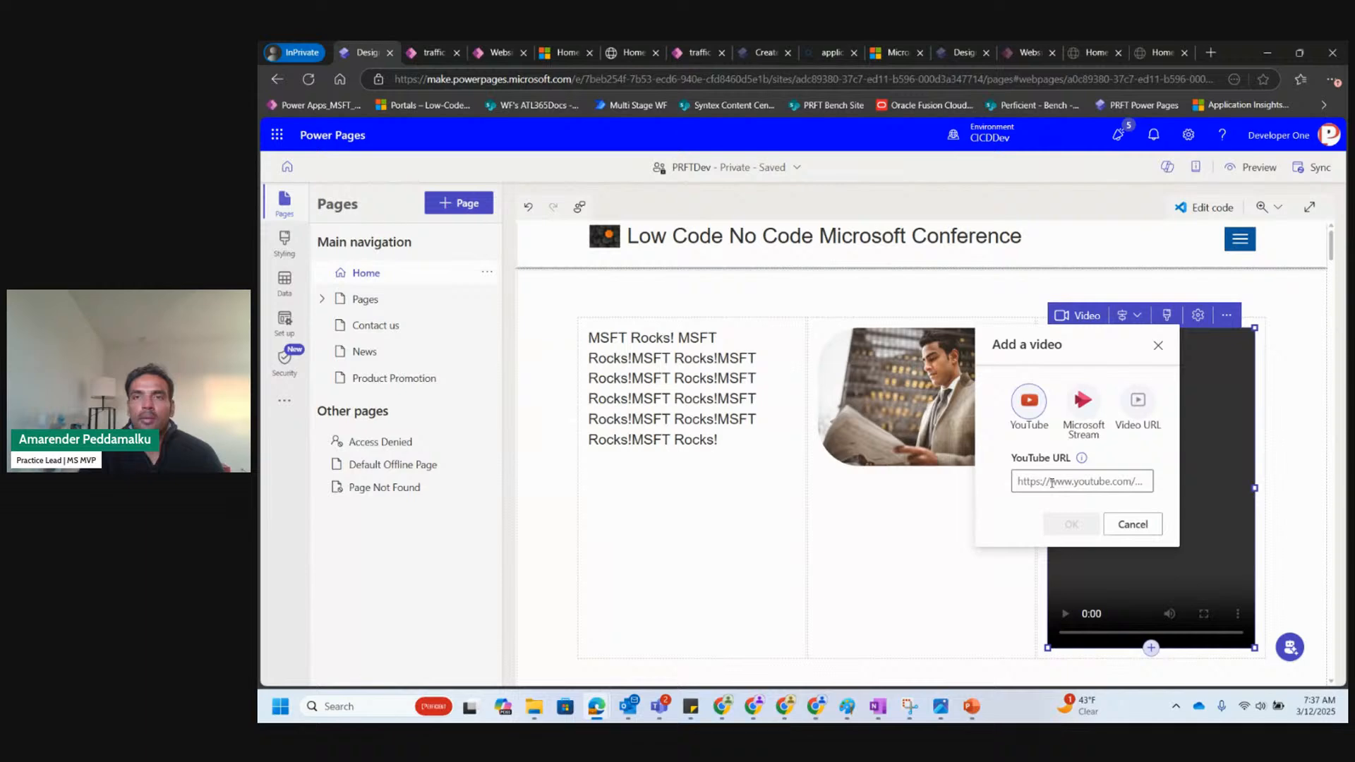
# Open YouTube in a new browser tab and search for "msft mechanics".
pyautogui.click(1210, 53)
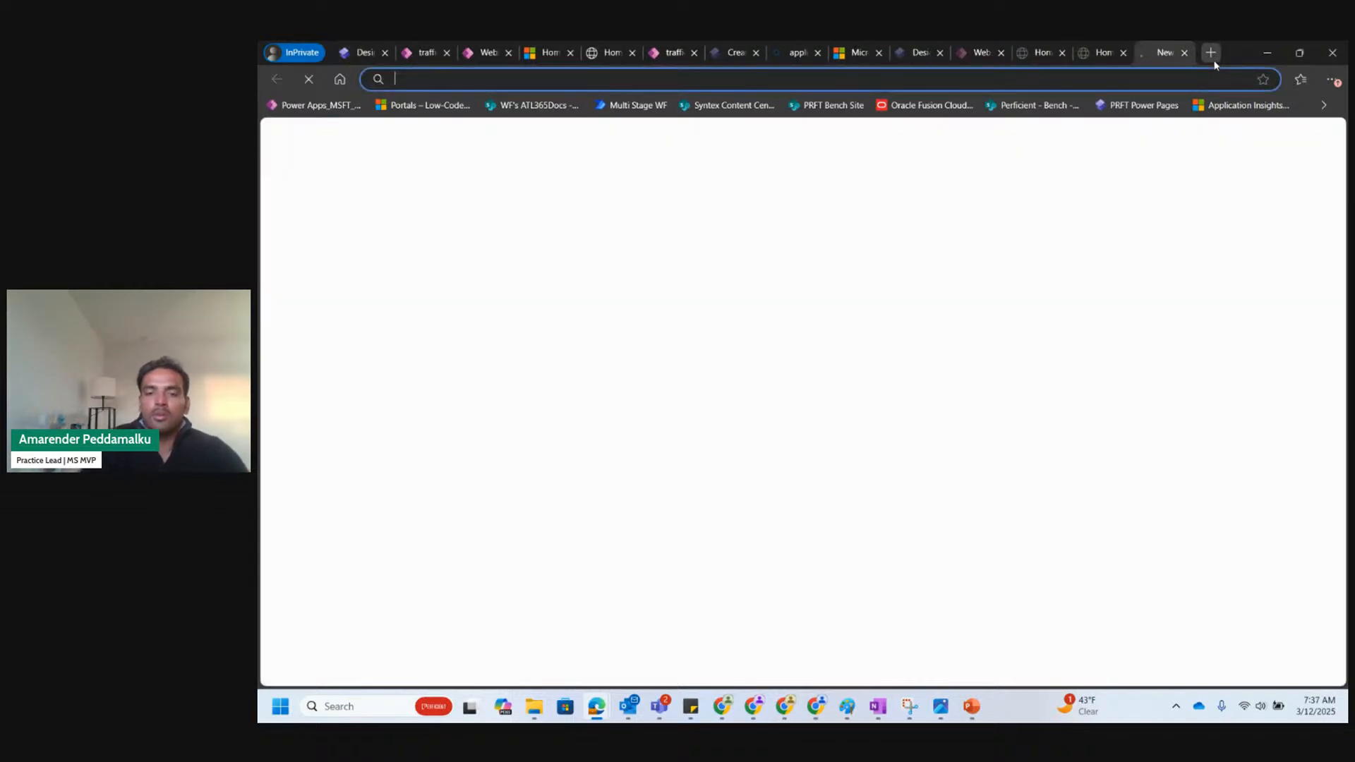
pyautogui.write('yout')
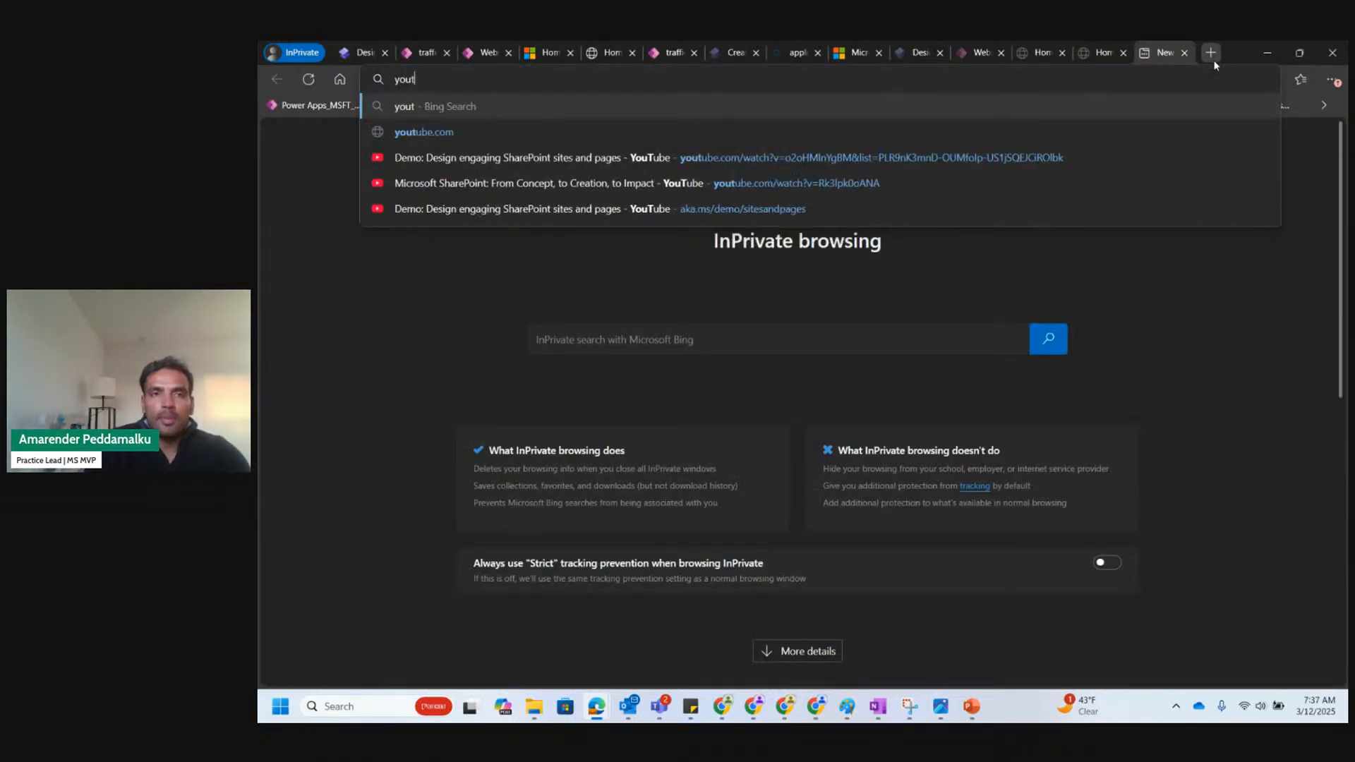
pyautogui.press('Down')
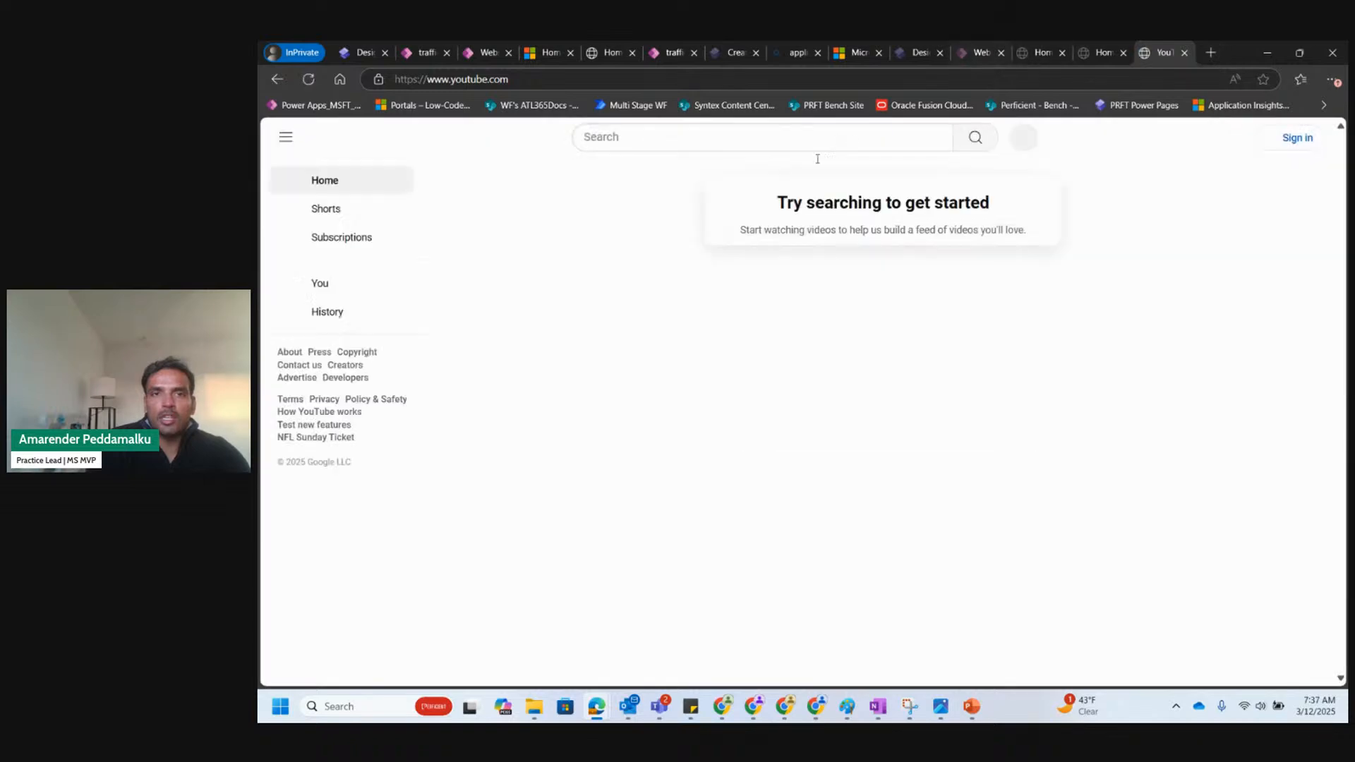
pyautogui.click(798, 143)
pyautogui.write('ms')
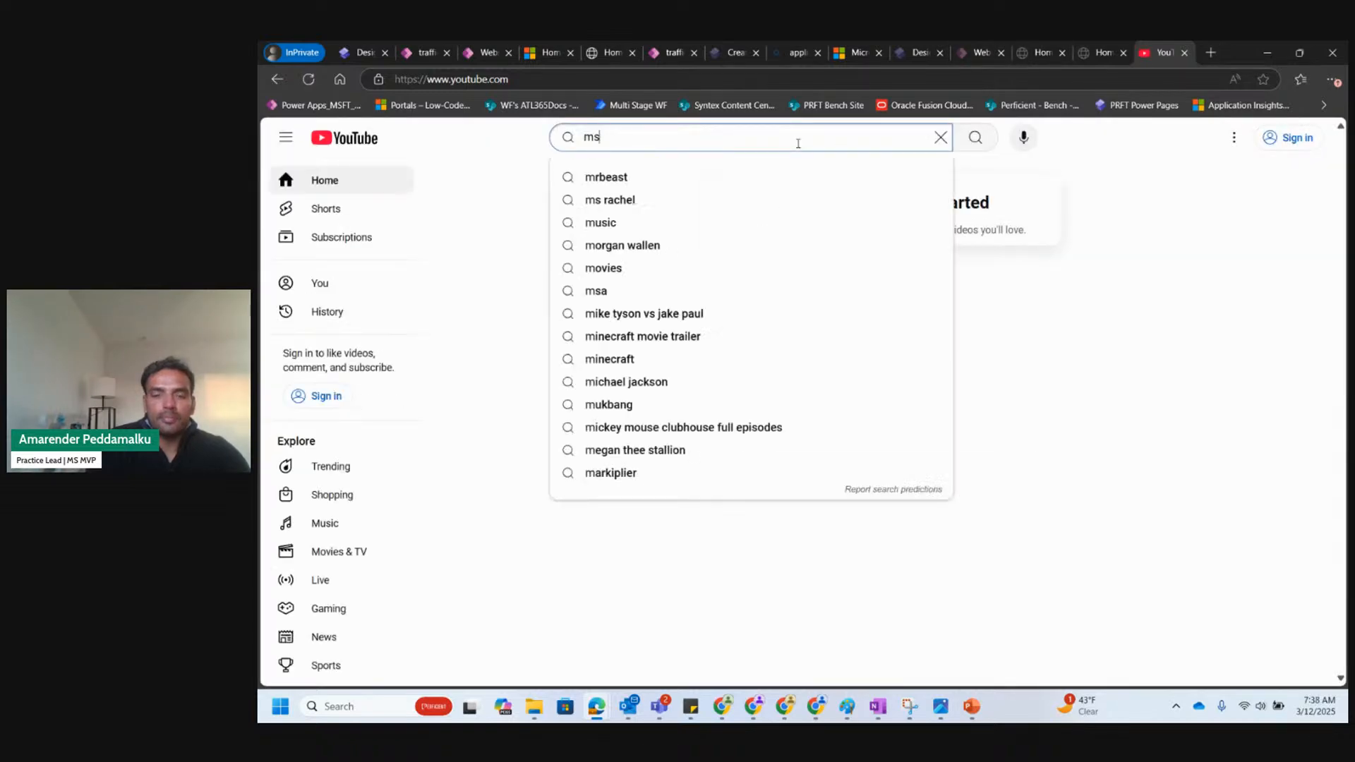
pyautogui.write('ft mech')
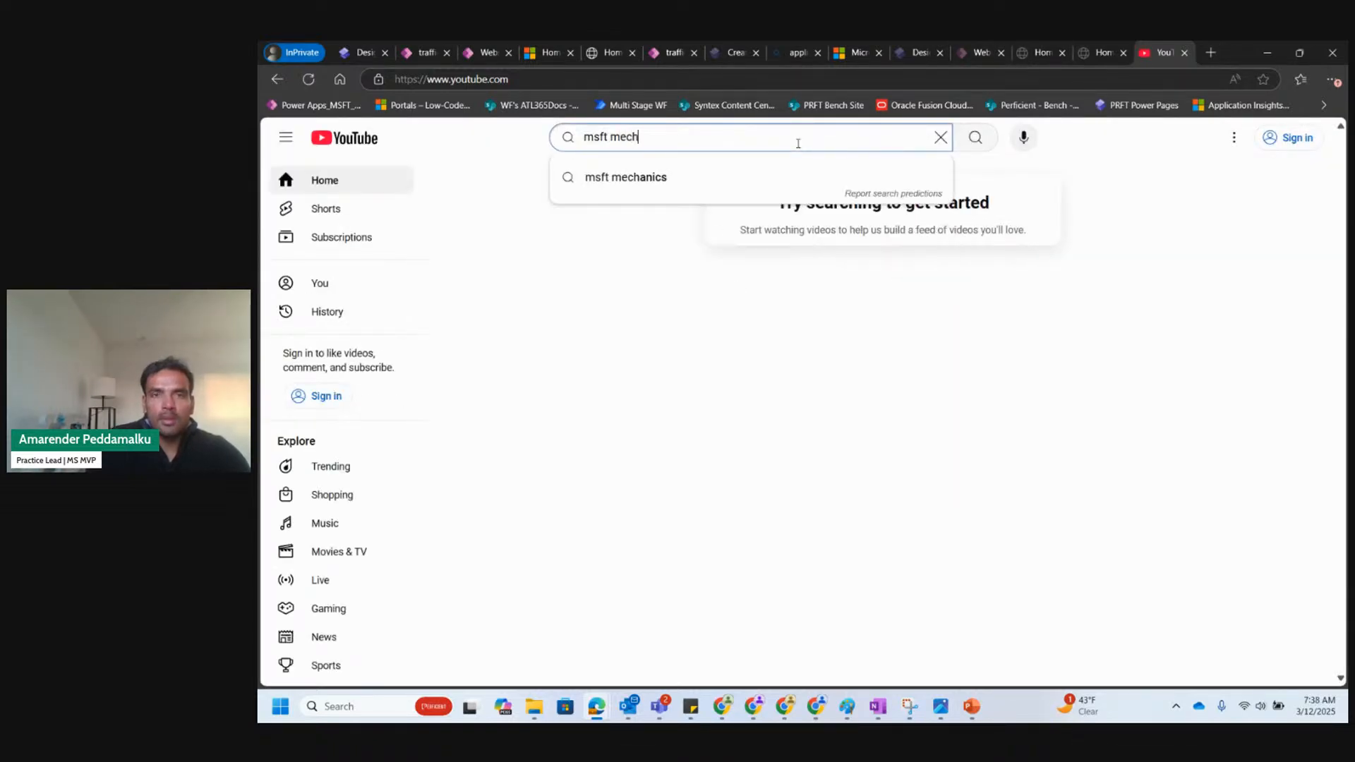
pyautogui.write('anics')
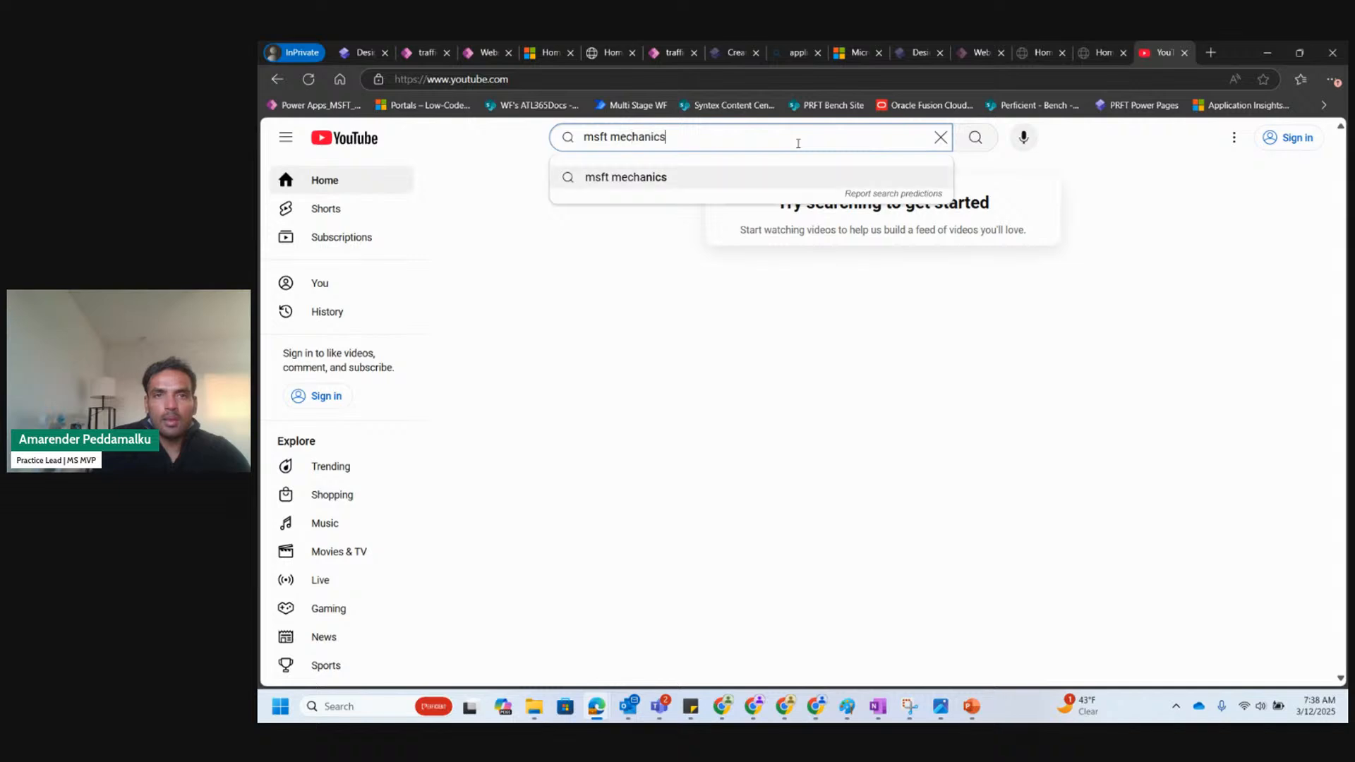
pyautogui.press('Return')
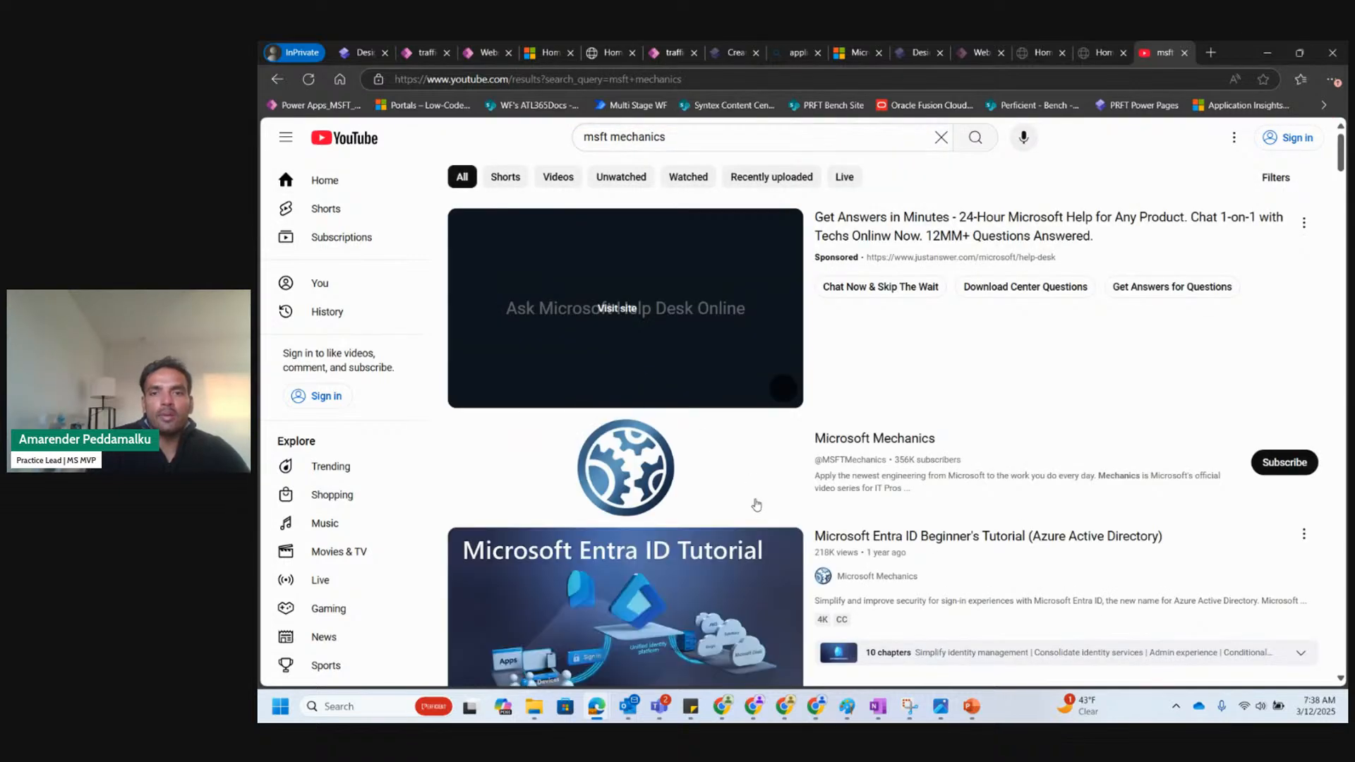
# Open the Microsoft Entra ID Beginner's Tutorial video from the search results and copy its web address.
pyautogui.scroll(-3, 756, 502)
pyautogui.click(702, 446)
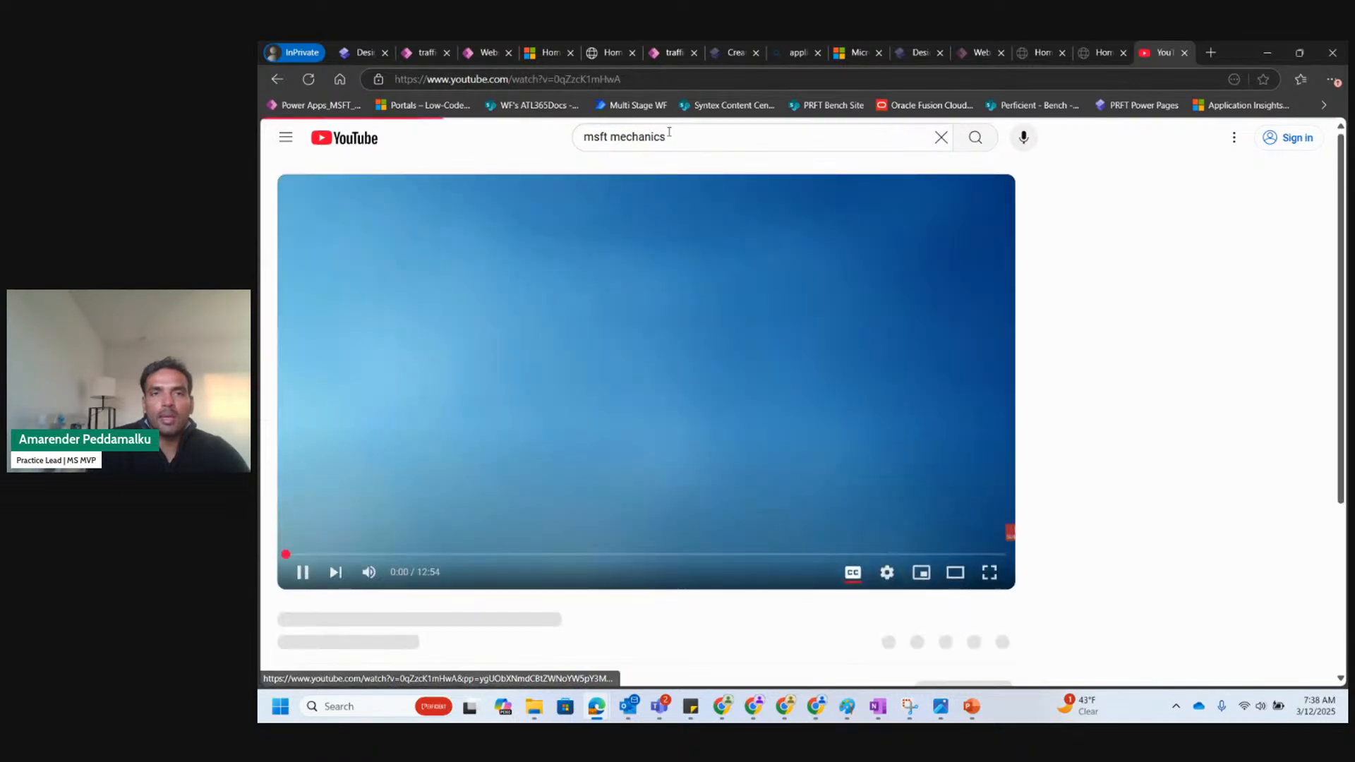
pyautogui.click(592, 80)
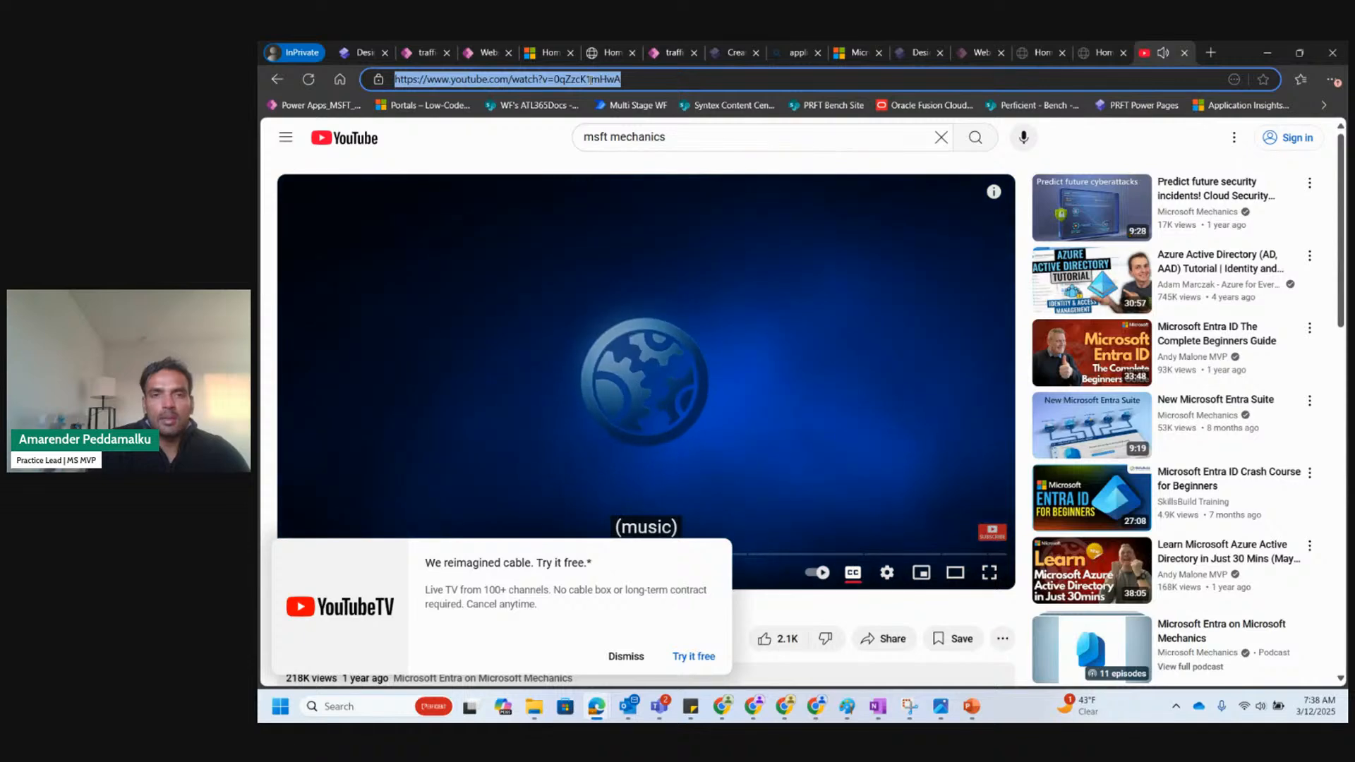
pyautogui.click(614, 313)
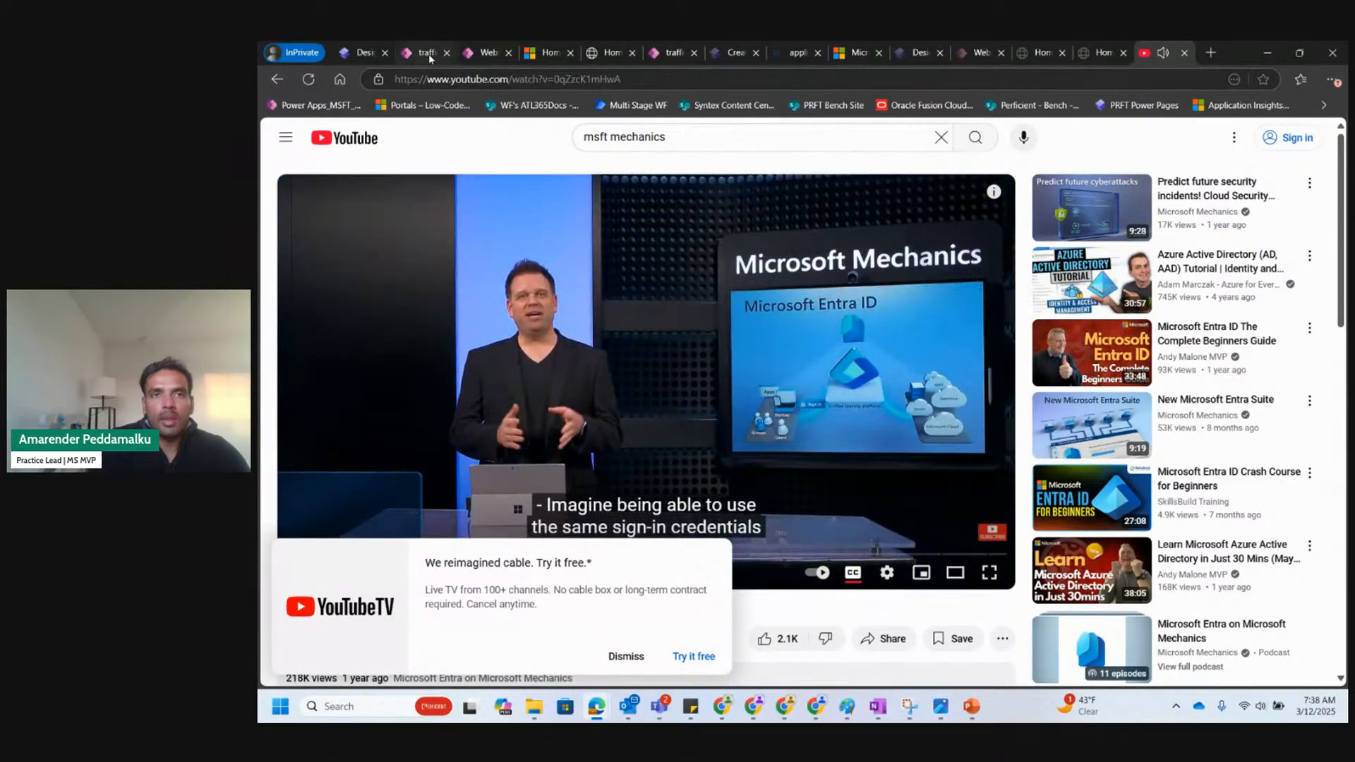
# Return to the design studio and use the copied YouTube URL as the source of the third column's video.
pyautogui.click(360, 52)
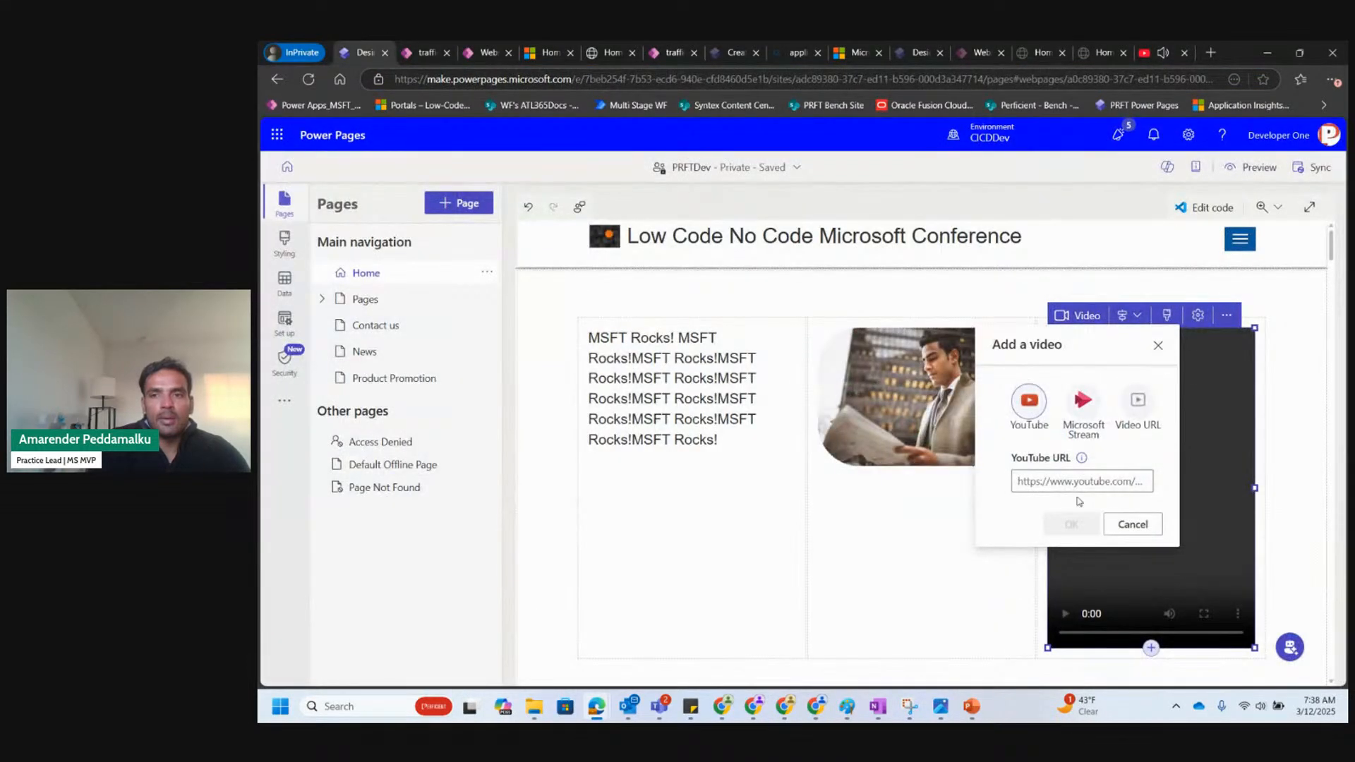
pyautogui.click(1054, 482)
pyautogui.hotkey('ctrl', 'v')
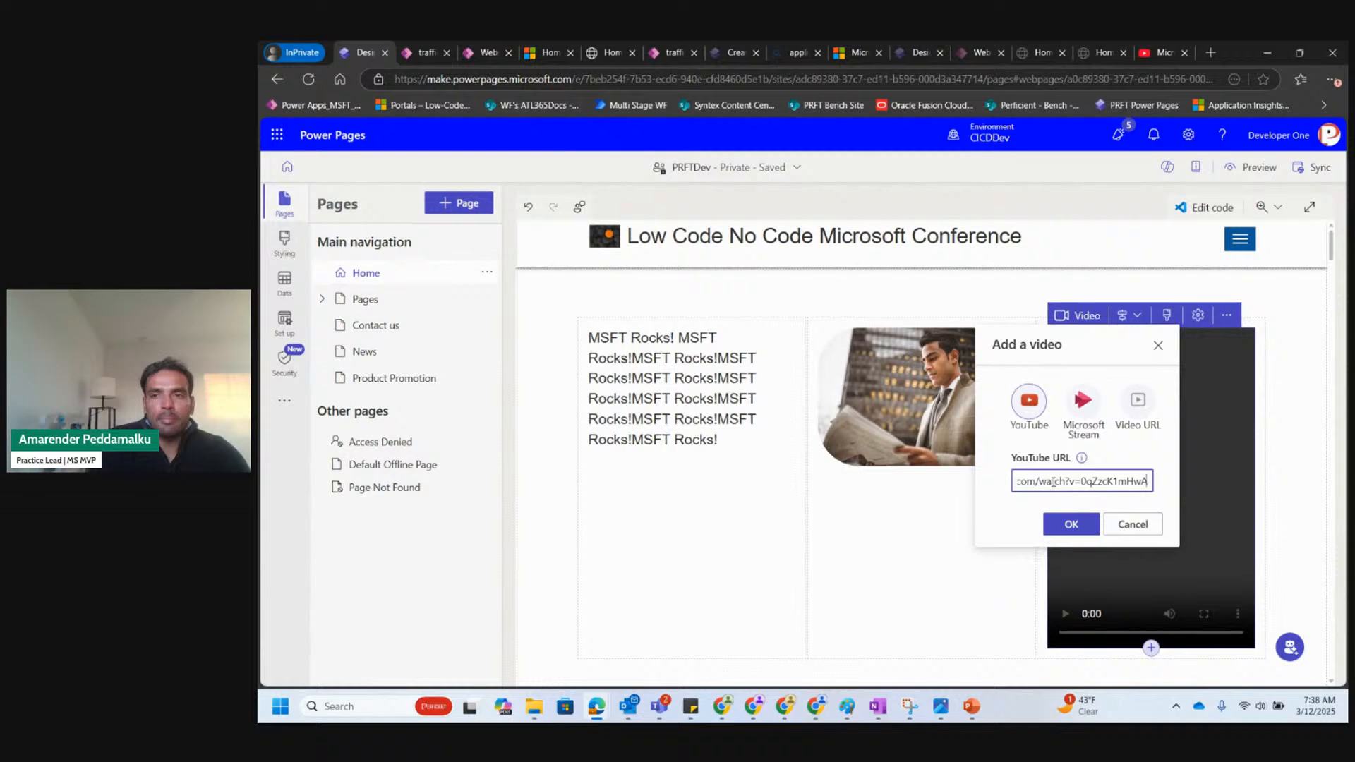
pyautogui.click(1069, 524)
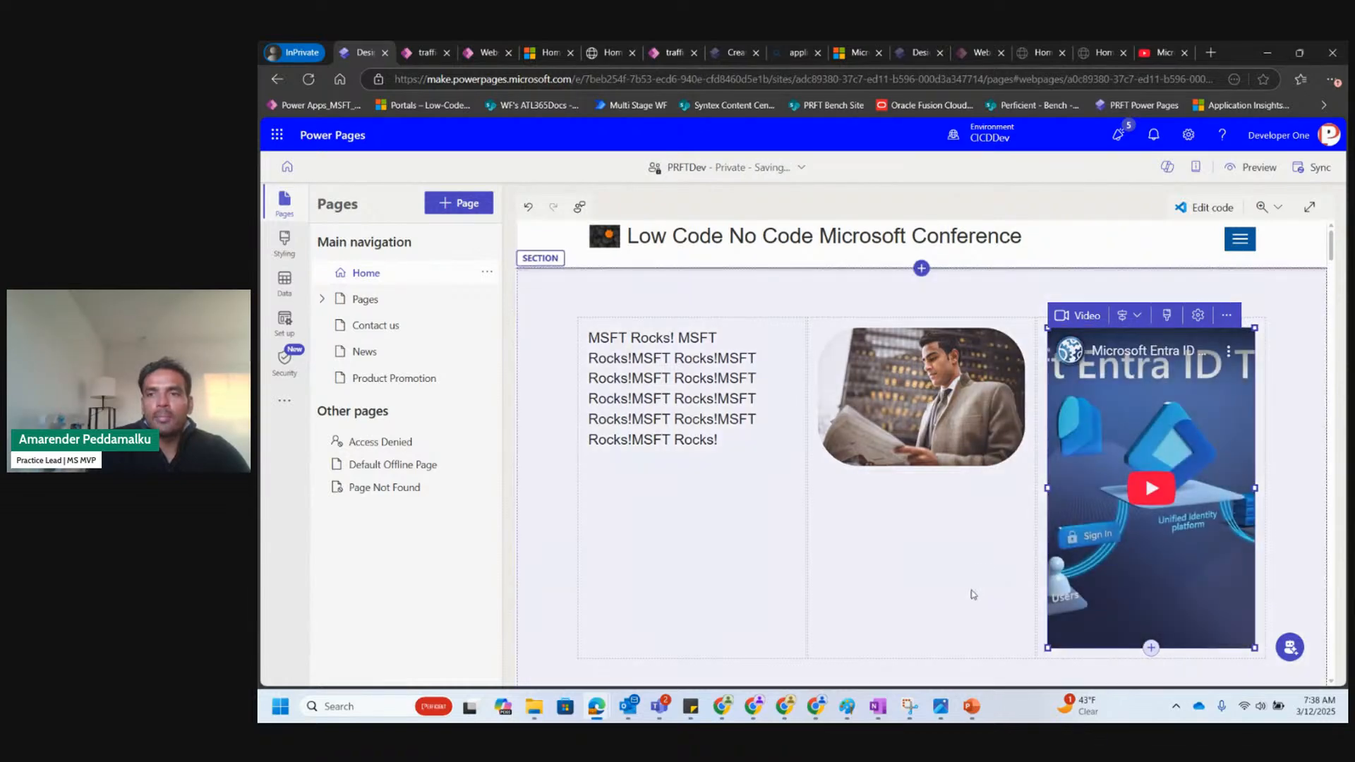
# Add a button below the third column's video, labelled Learn More and linked to the copied YouTube video URL.
pyautogui.scroll(-2, 1317, 487)
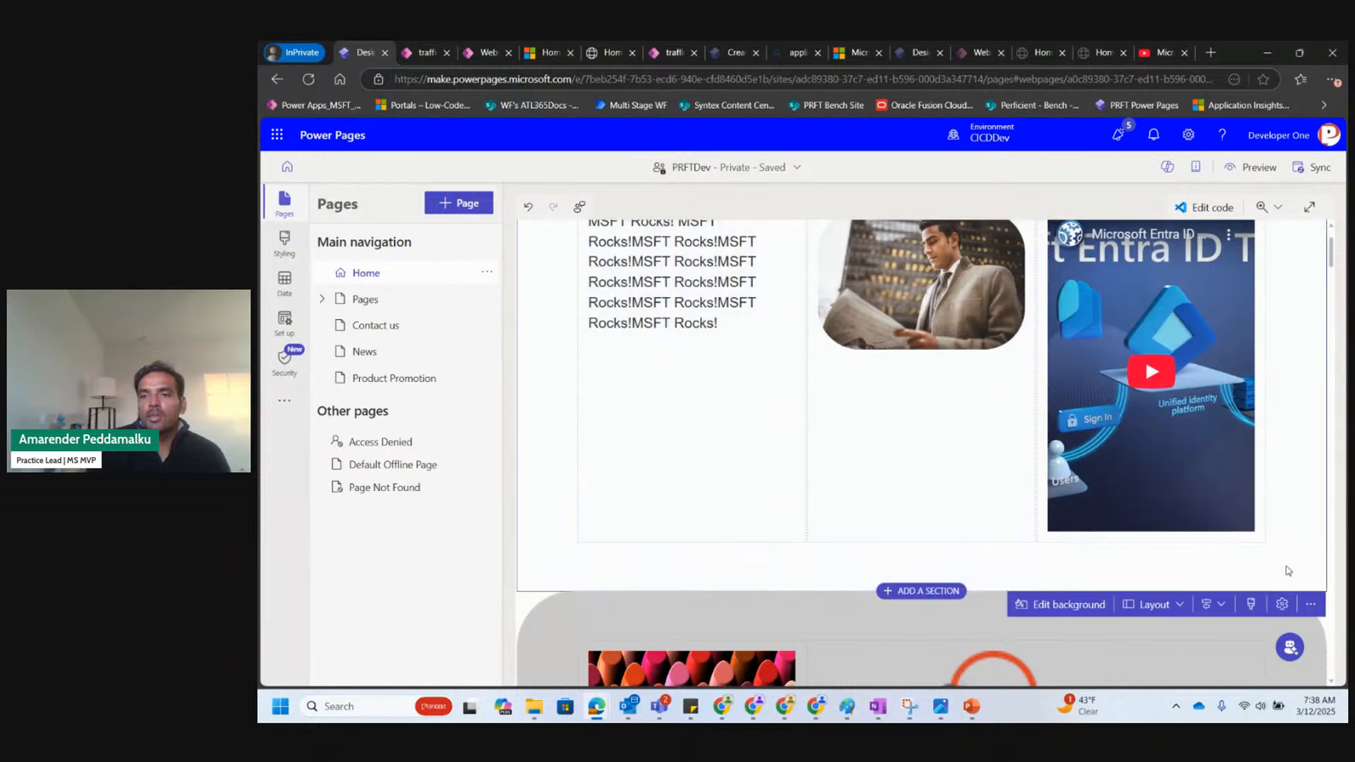
pyautogui.click(1152, 533)
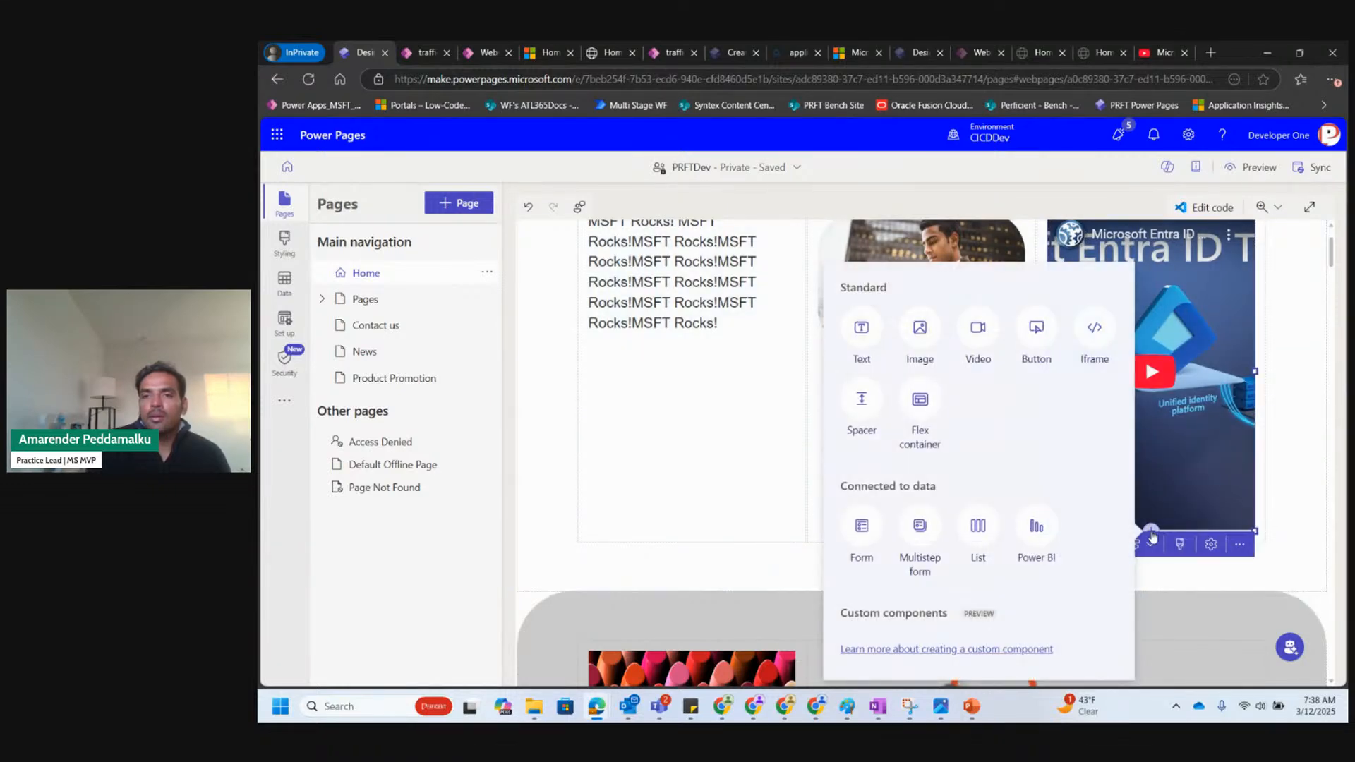
pyautogui.click(1036, 328)
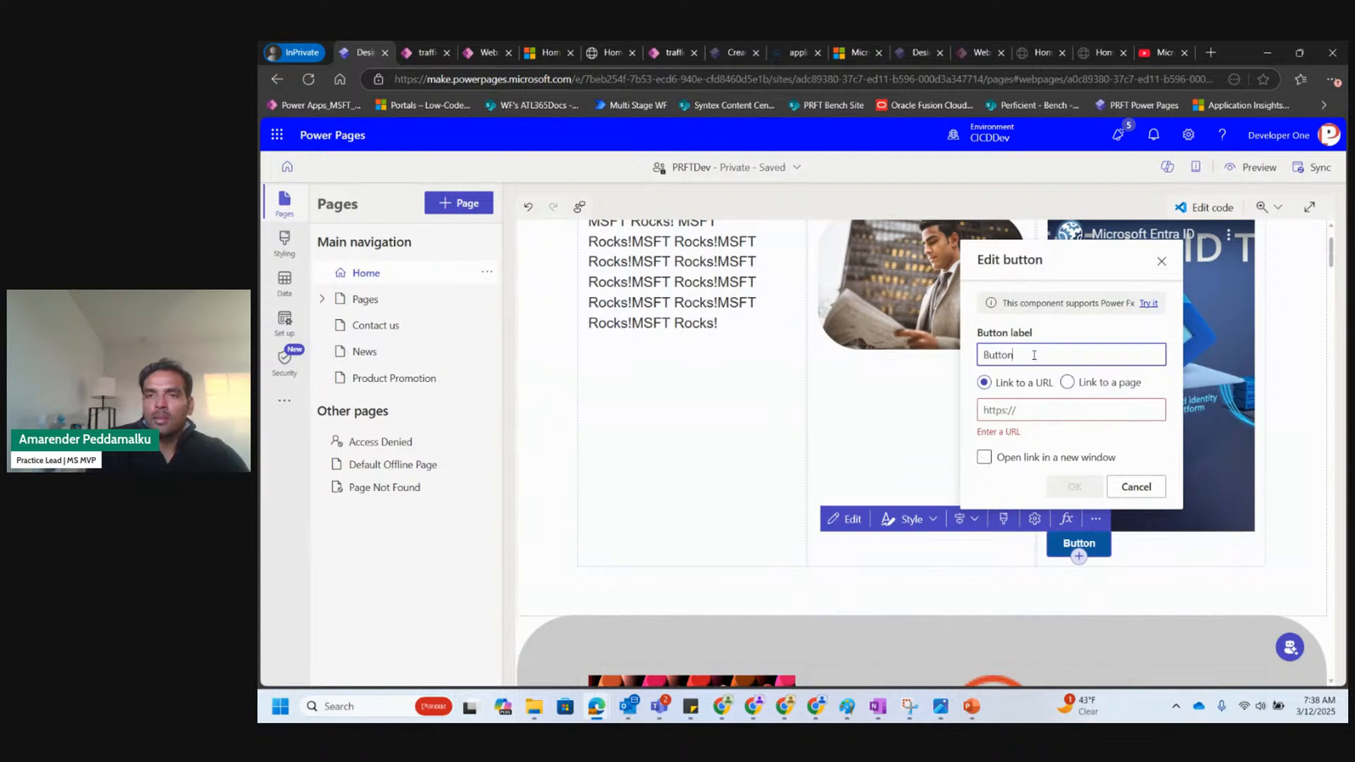
pyautogui.doubleClick(1023, 353)
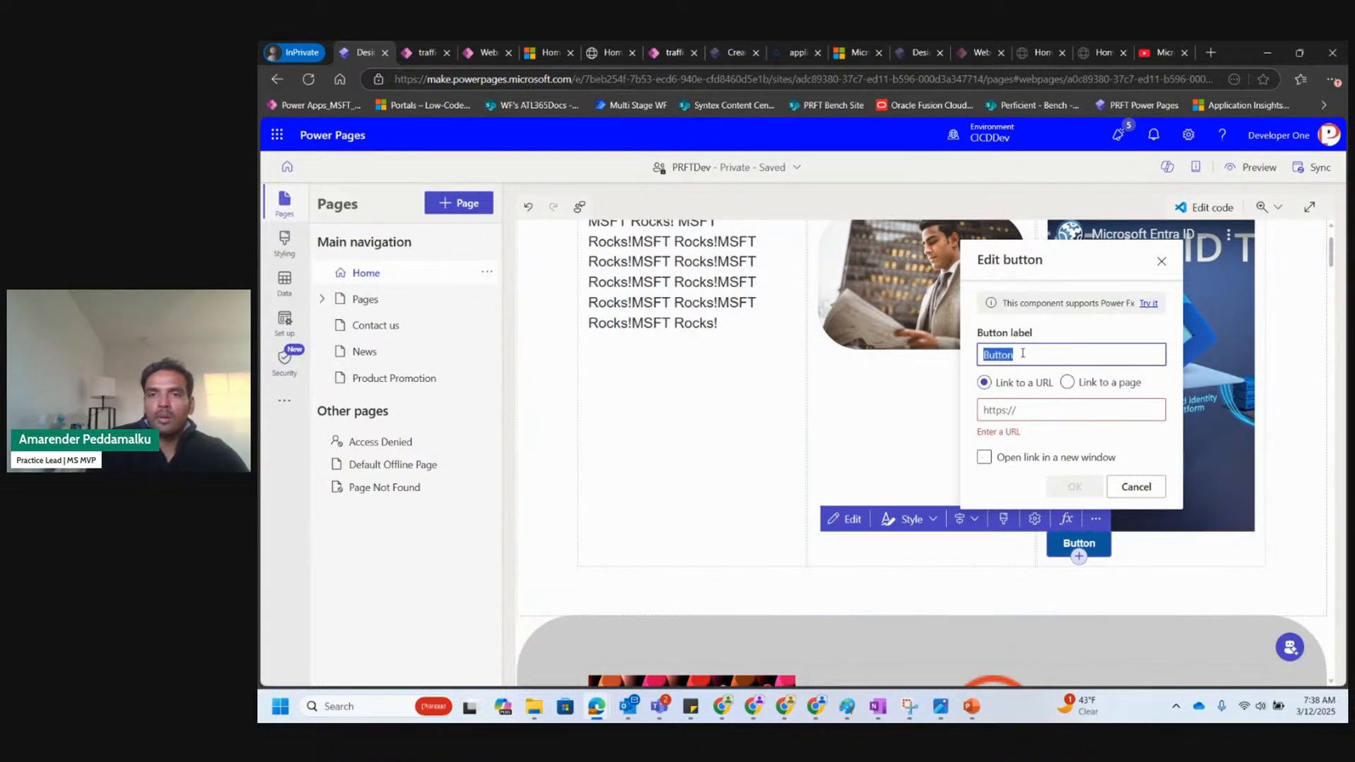
pyautogui.write('Learn More')
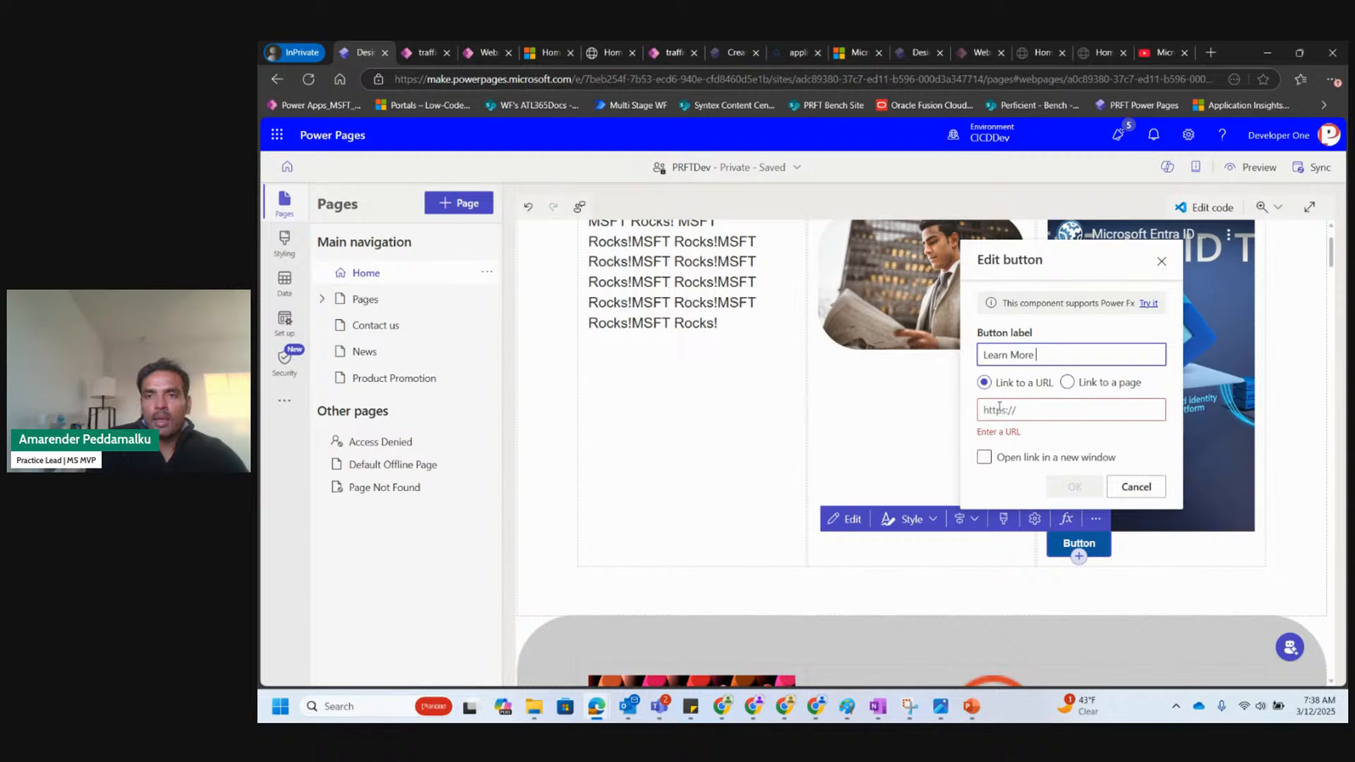
pyautogui.click(1000, 408)
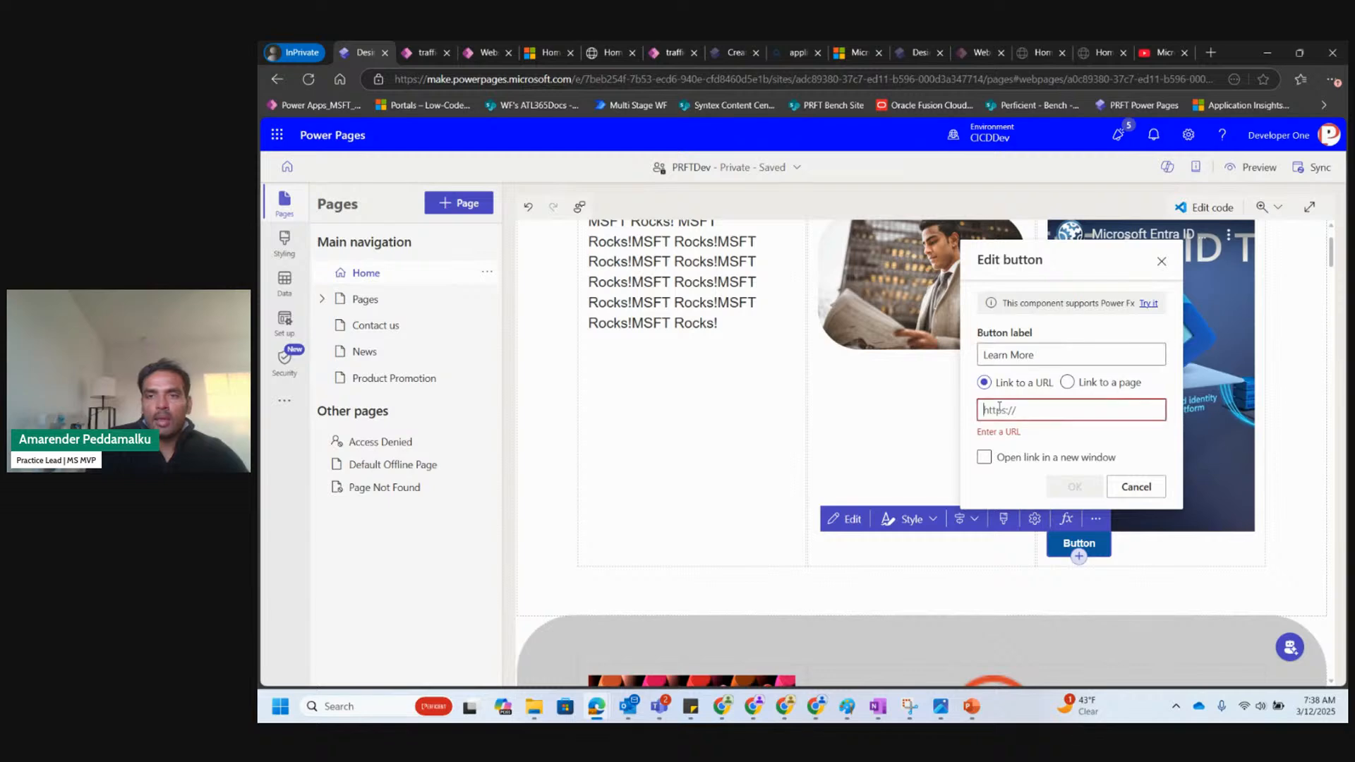
pyautogui.write('https://www.youtube.com/watch?v=0qZzcK1mHwA')
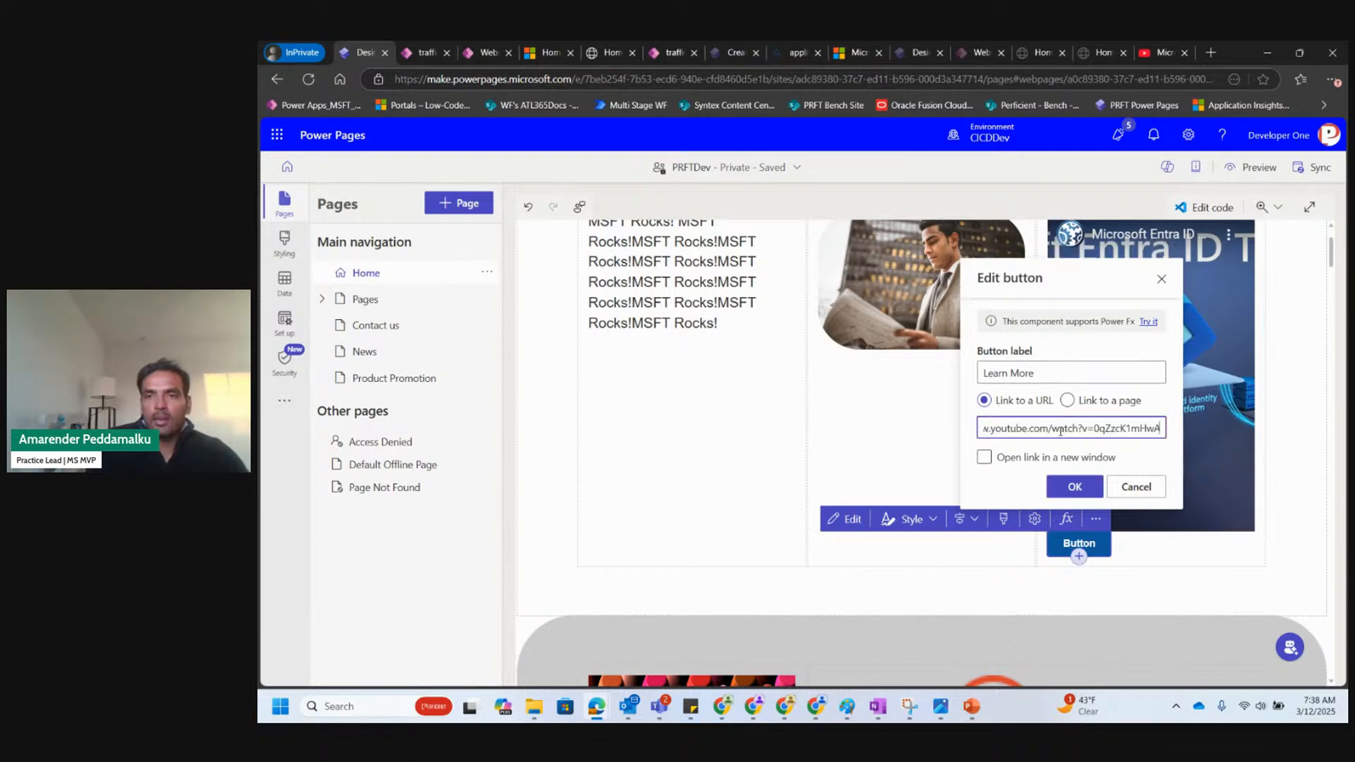
# Switch to YouTube, open the Microsoft Mechanics channel page, copy its web address and pause the channel video.
pyautogui.click(1161, 52)
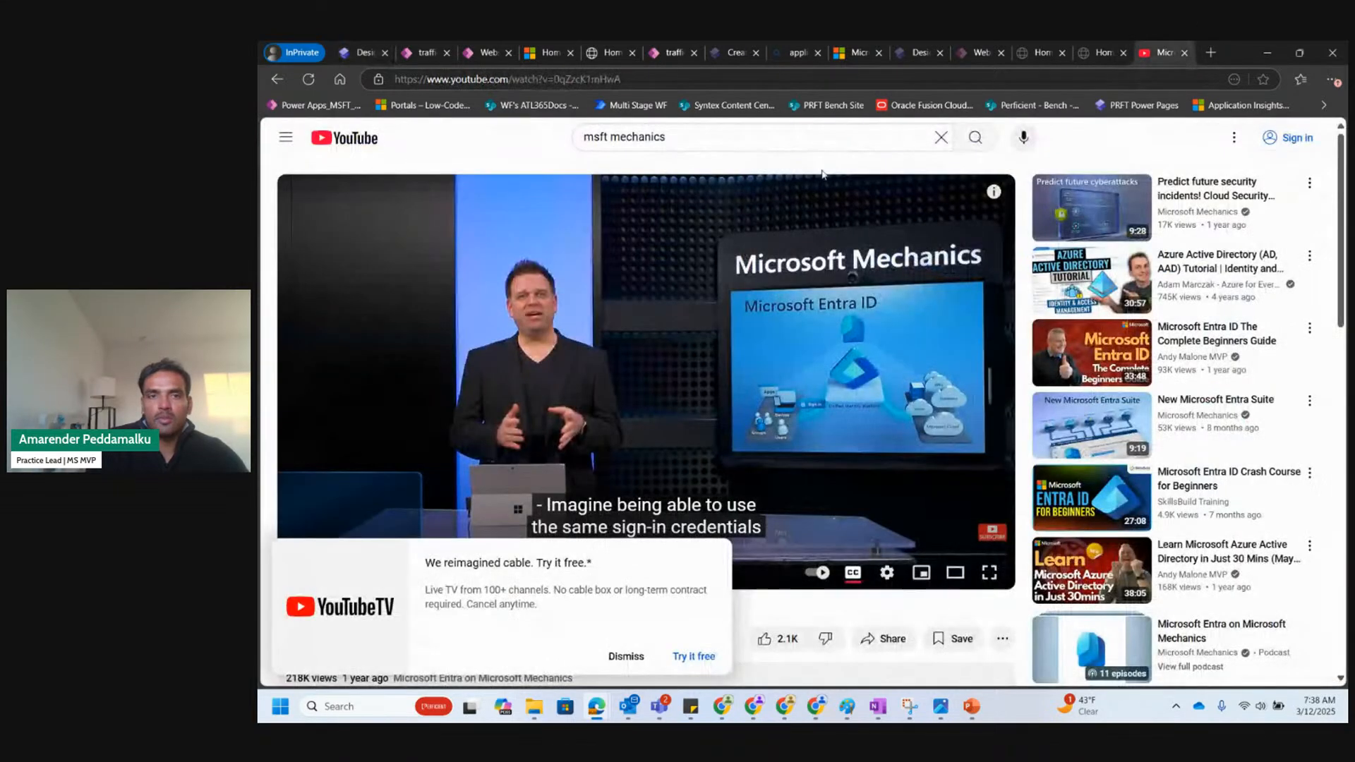
pyautogui.moveTo(627, 703)
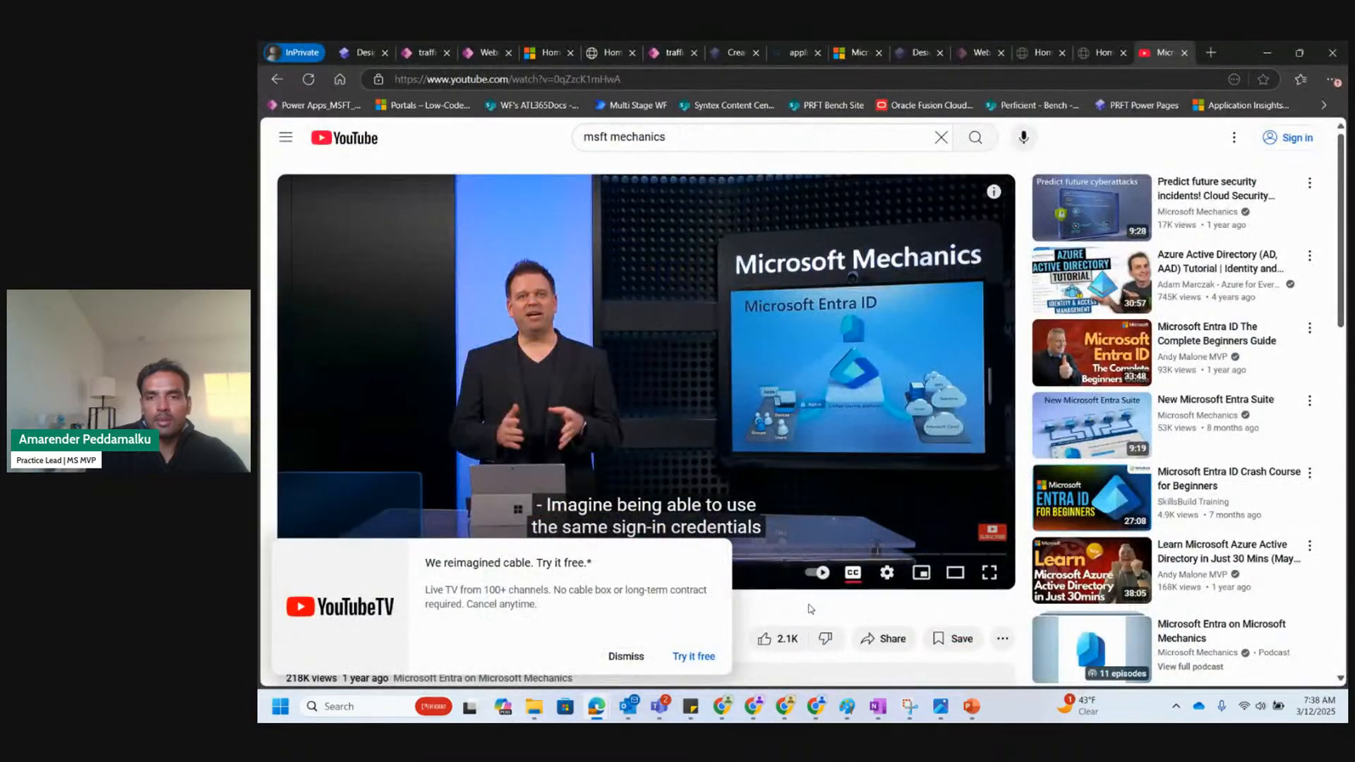
pyautogui.click(641, 659)
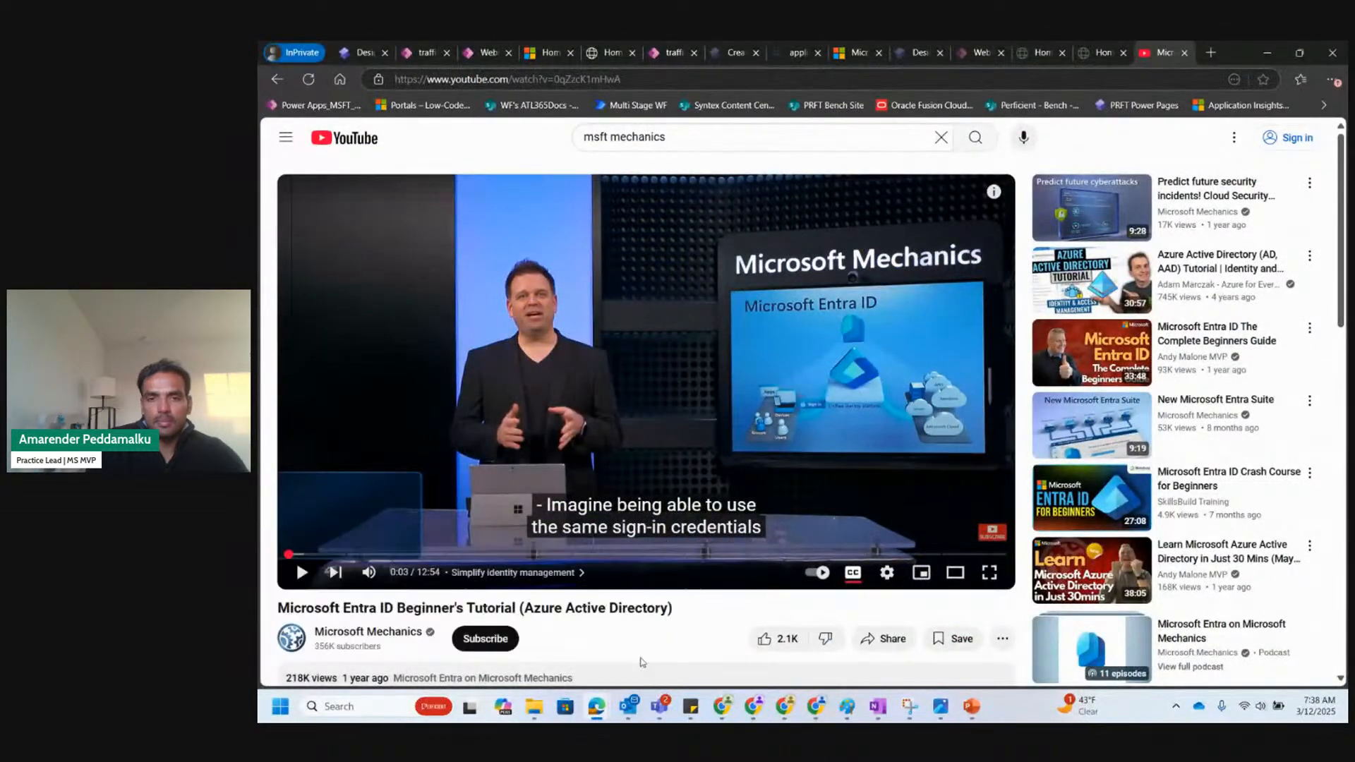
pyautogui.click(373, 631)
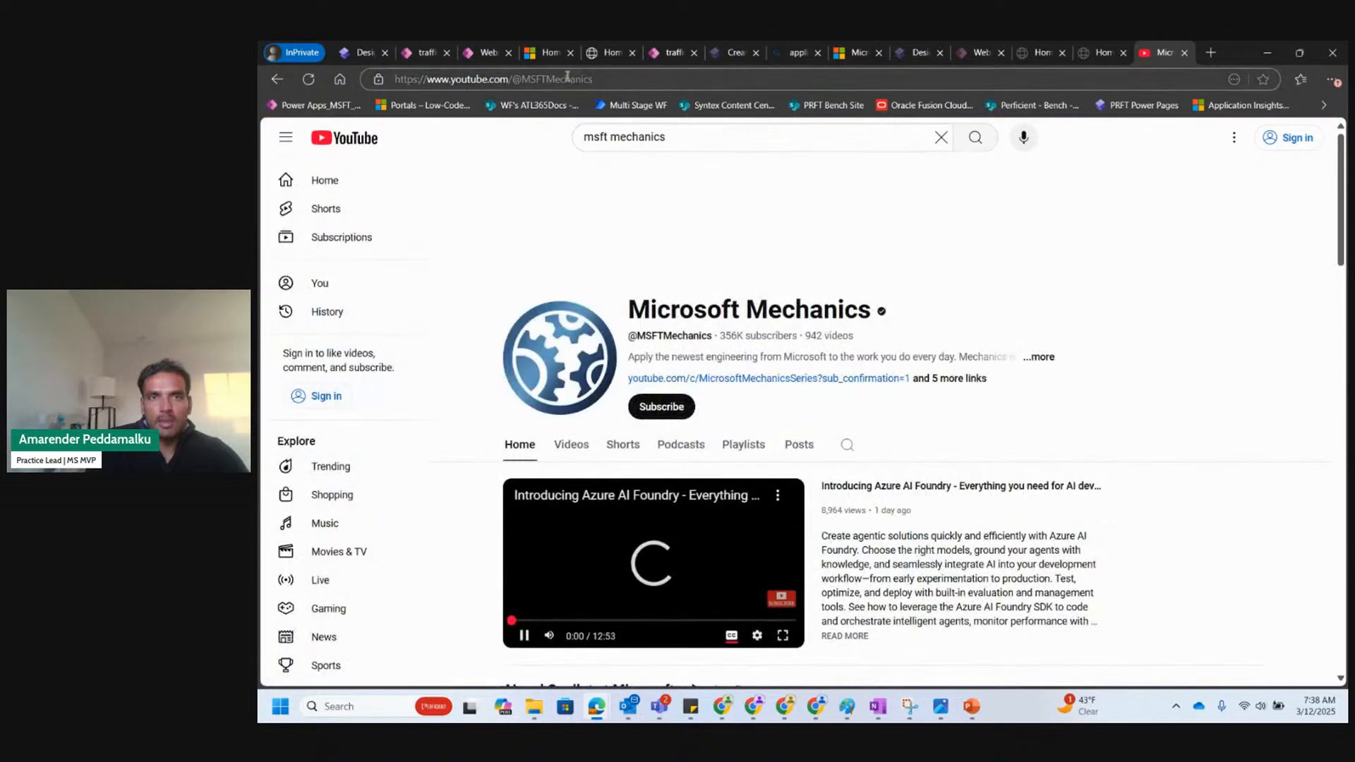
pyautogui.click(566, 81)
pyautogui.hotkey('ctrl', 'c')
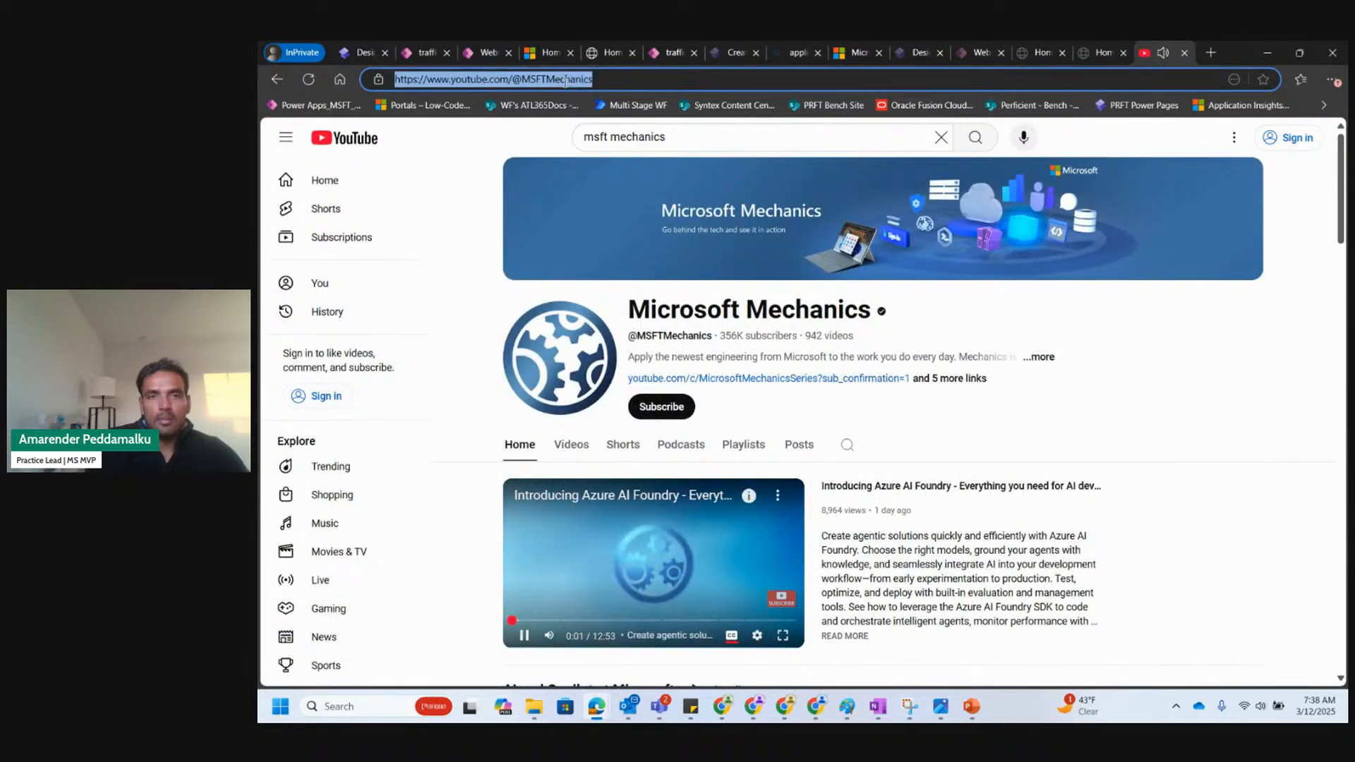
pyautogui.click(646, 559)
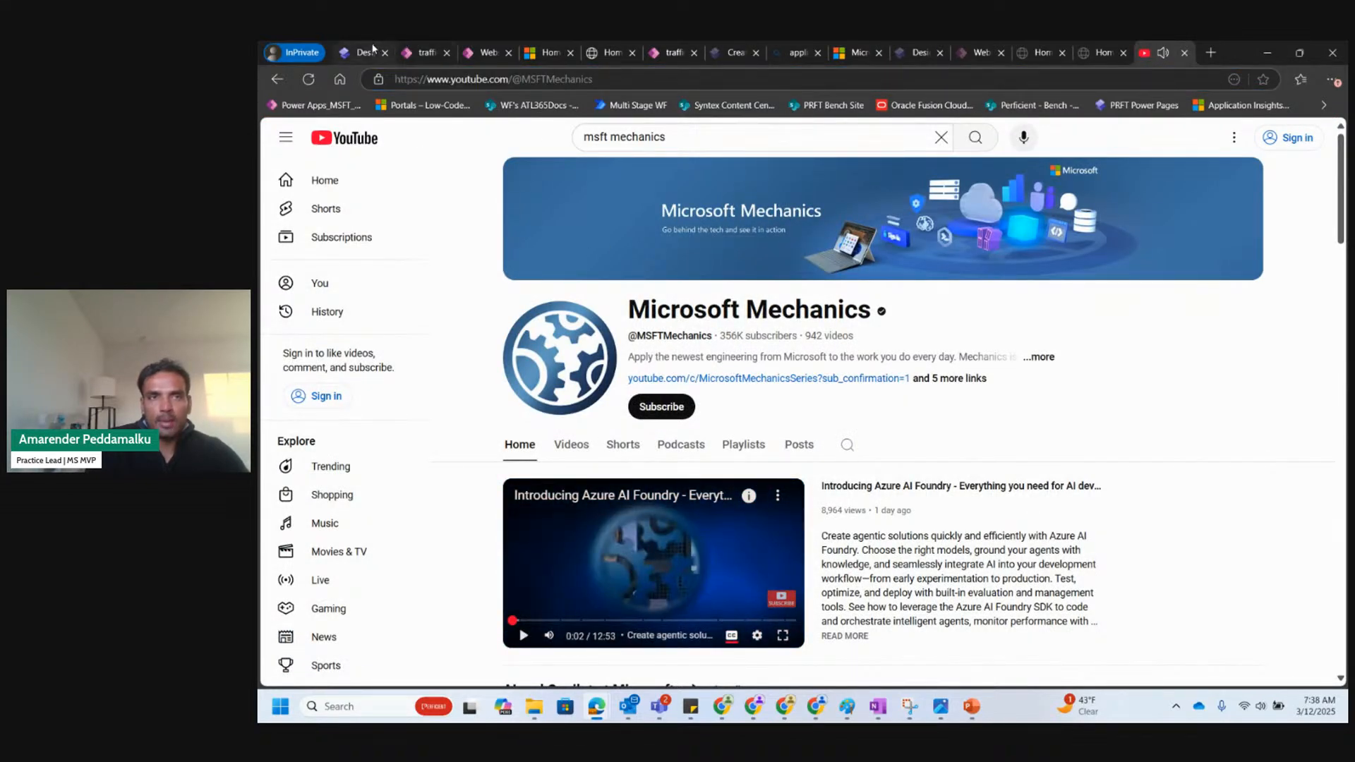
# Return to the design studio and set the Learn More button's link to the copied Microsoft Mechanics channel URL.
pyautogui.click(373, 51)
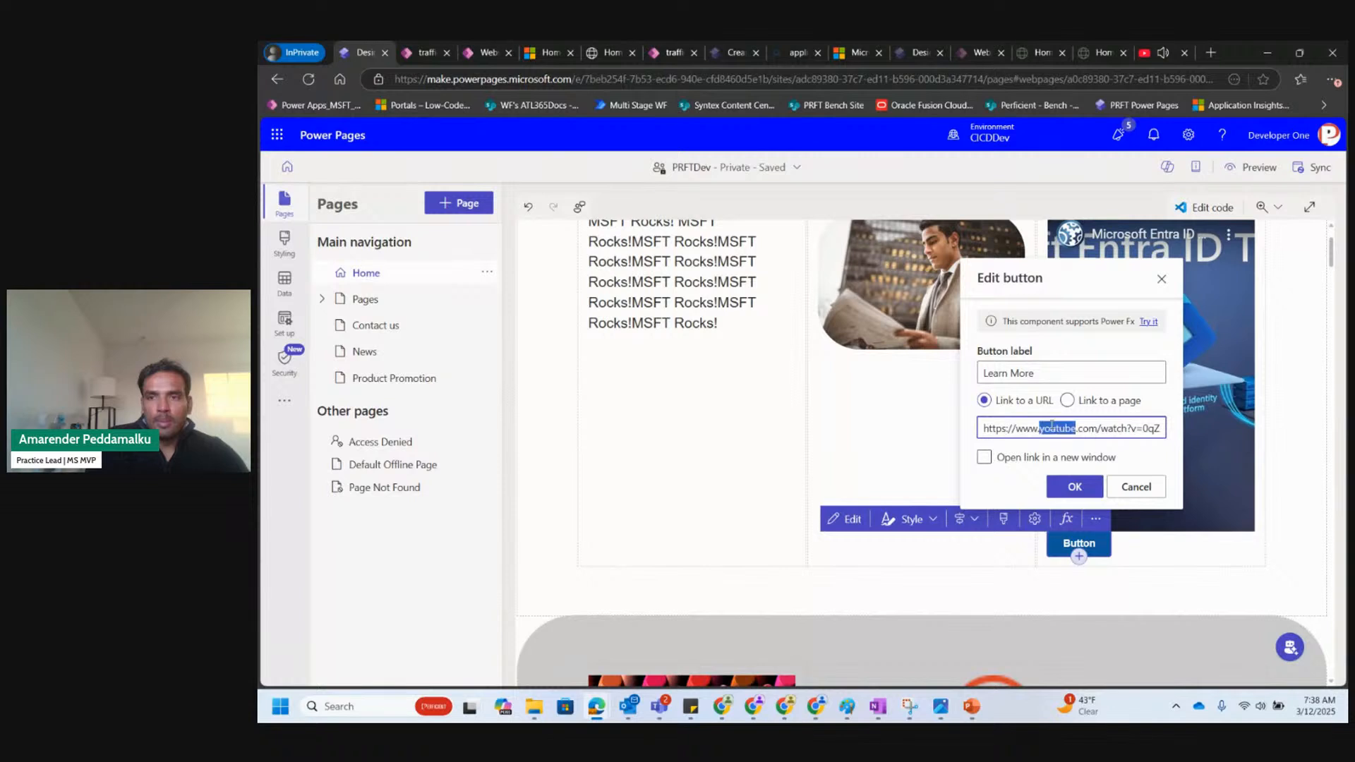
pyautogui.tripleClick(1052, 427)
pyautogui.hotkey('ctrl', 'v')
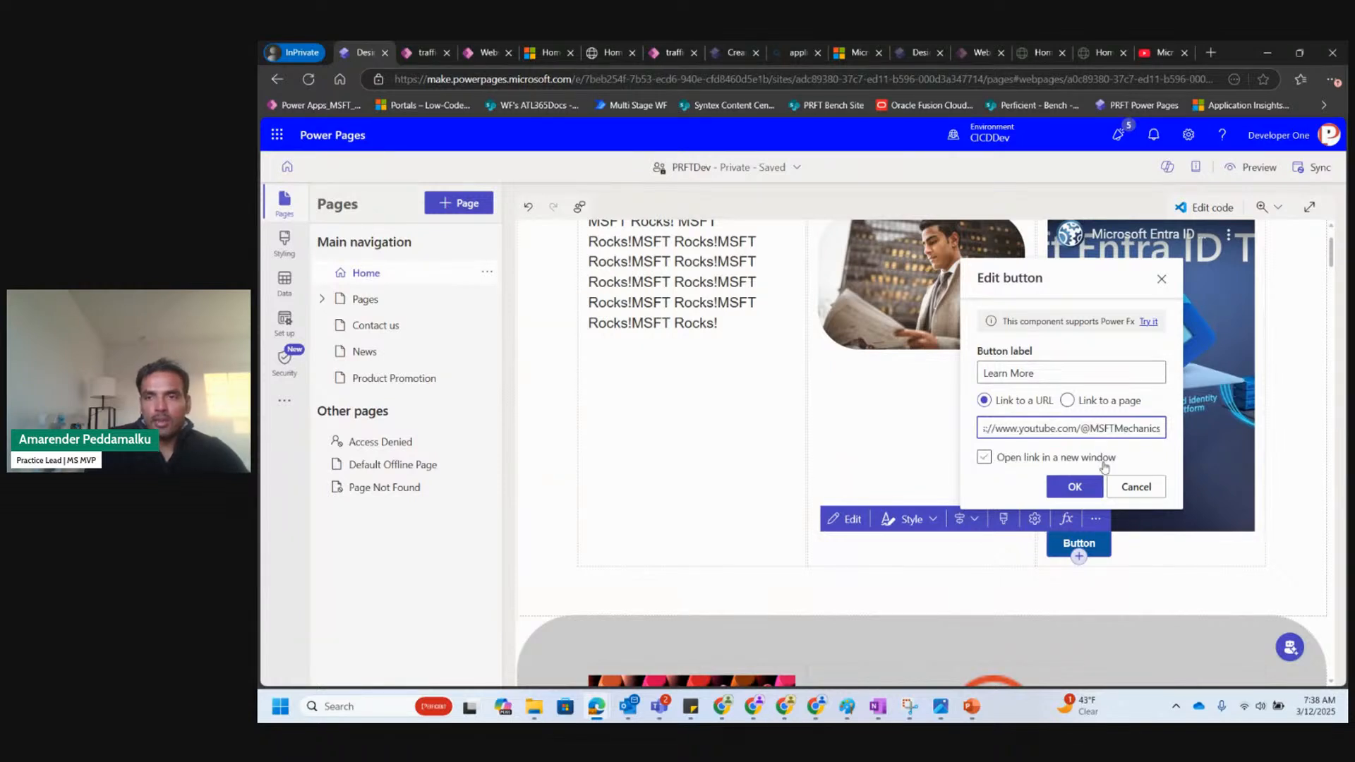
pyautogui.click(1085, 490)
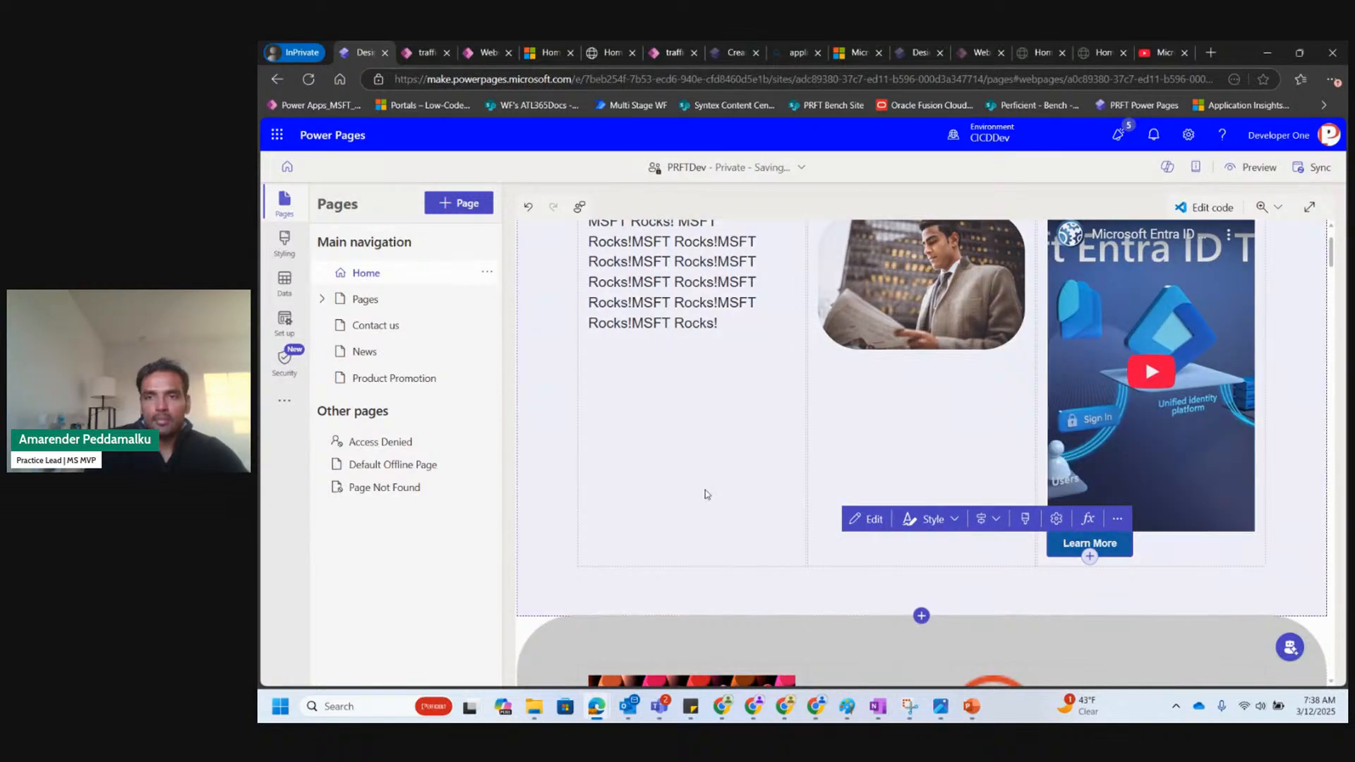
# Set the new section's background fill color to #F4F9FD and view the background image option.
pyautogui.click(706, 494)
pyautogui.scroll(1, 707, 495)
pyautogui.scroll(1, 707, 495)
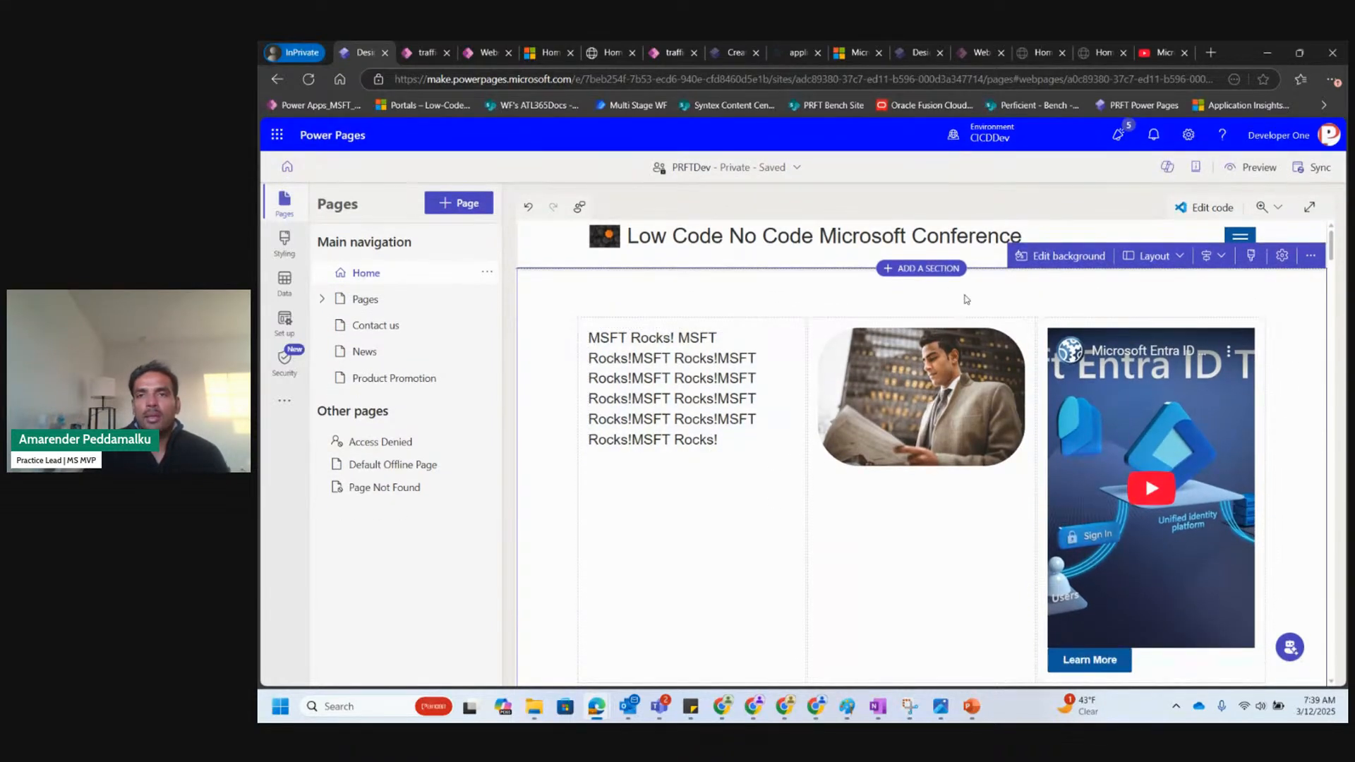
pyautogui.click(1074, 255)
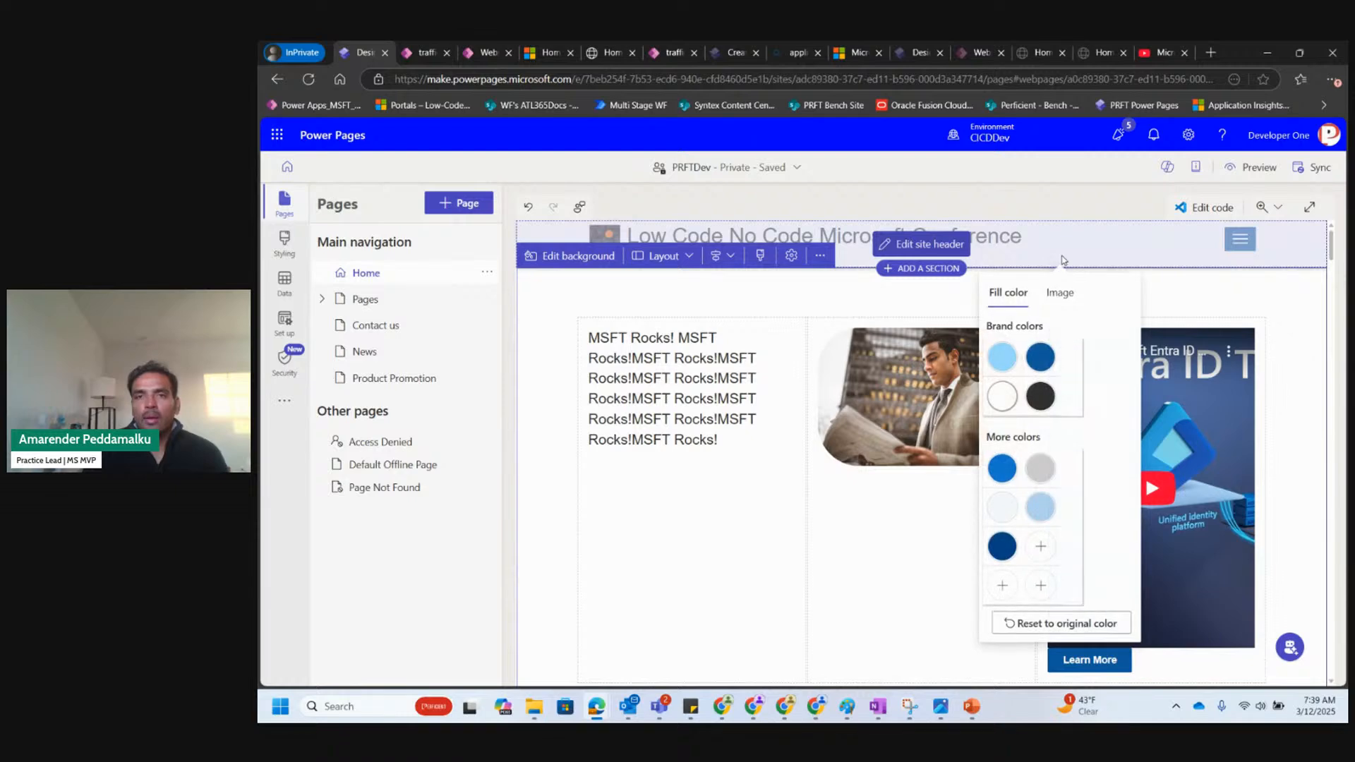
pyautogui.click(1003, 358)
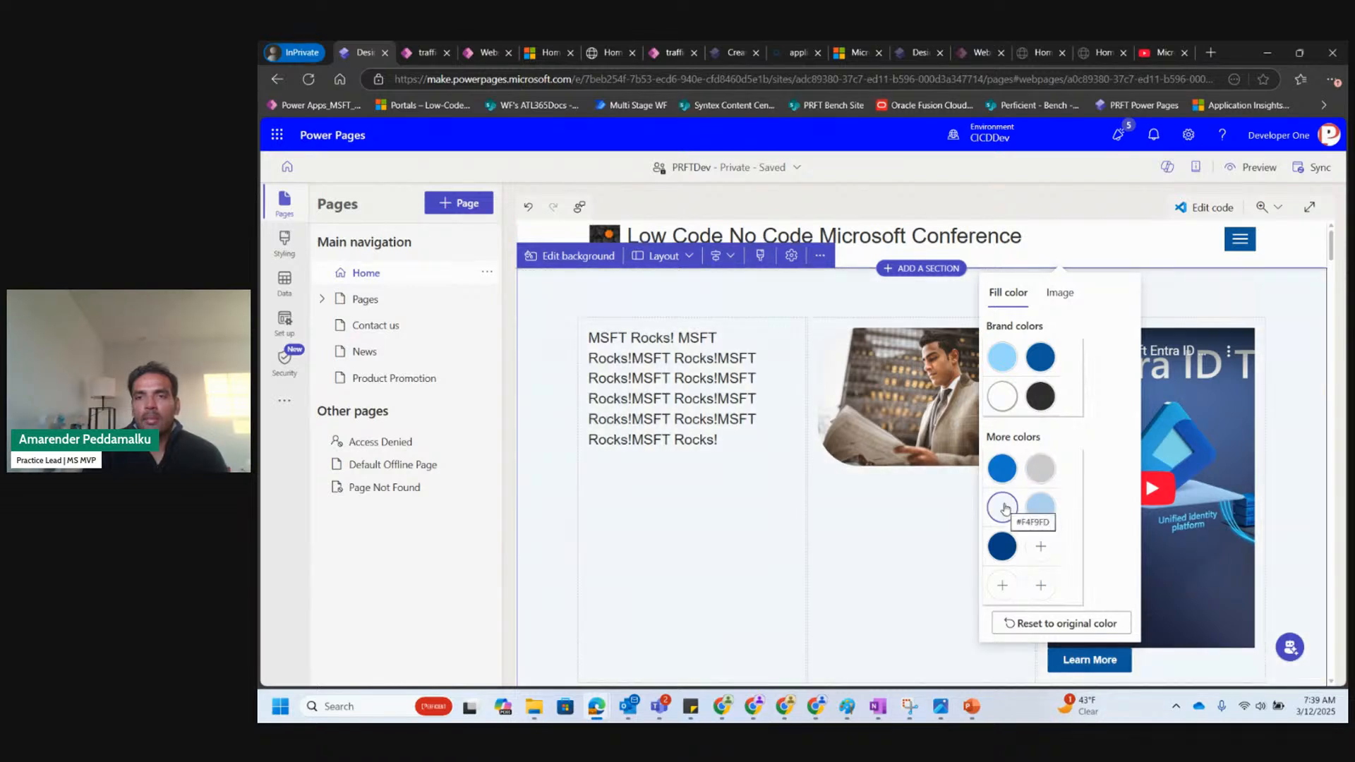
pyautogui.click(1006, 507)
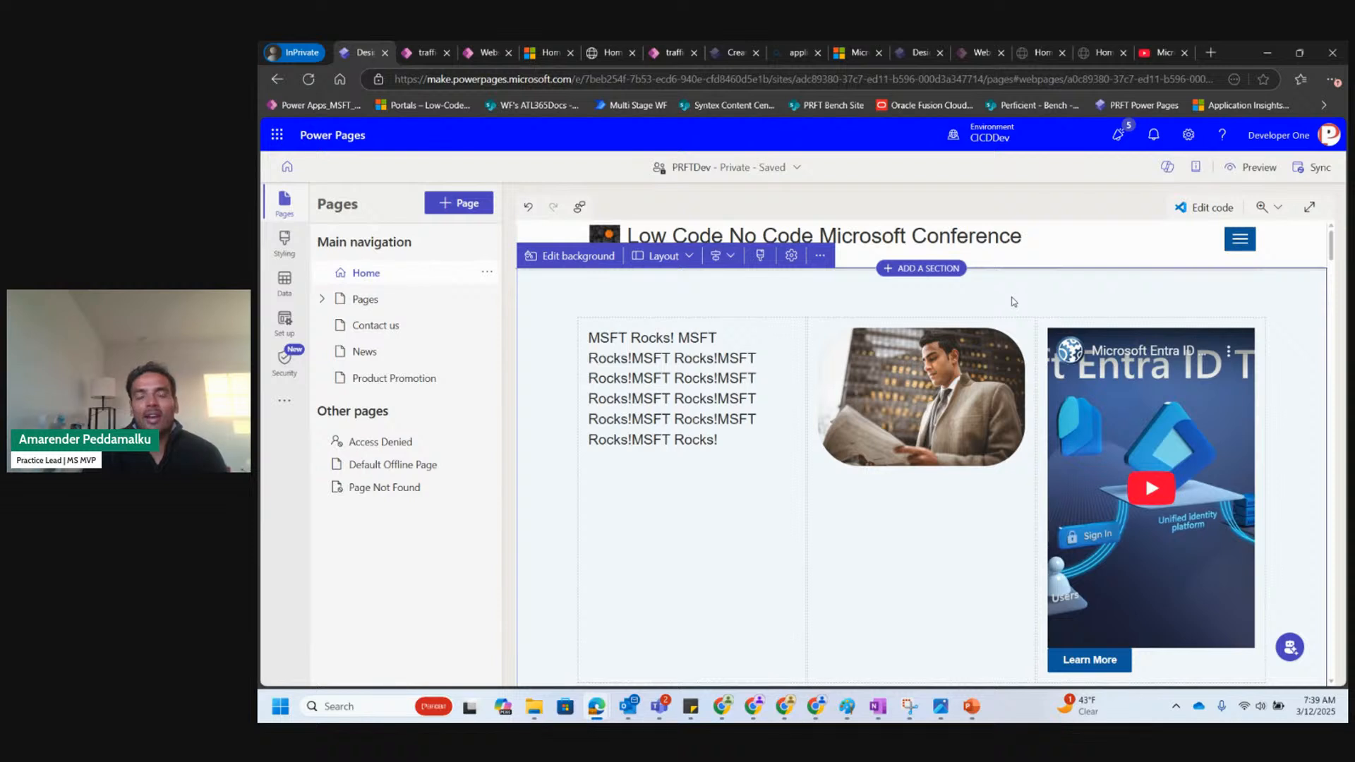
pyautogui.click(561, 261)
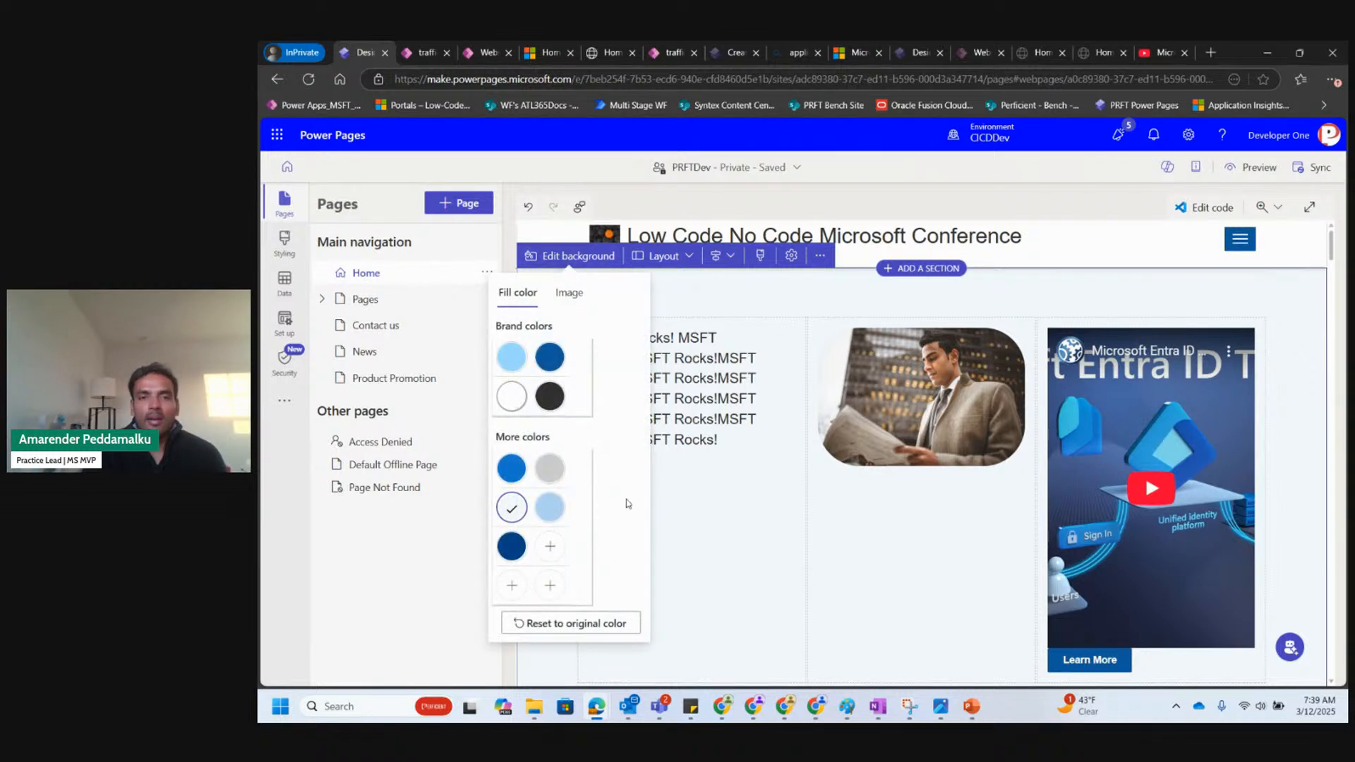
pyautogui.click(568, 299)
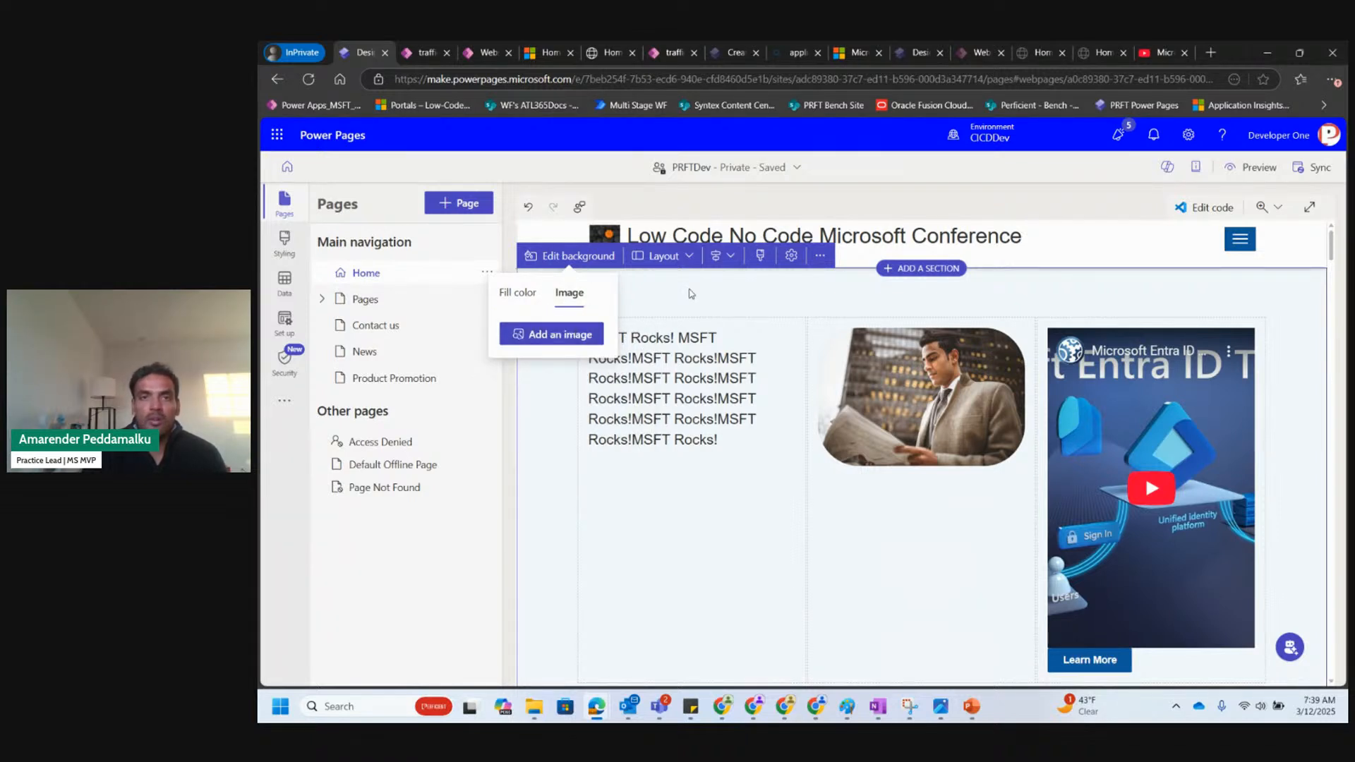
# Change the section's layout to two equal columns and review how its components are rearranged.
pyautogui.click(684, 260)
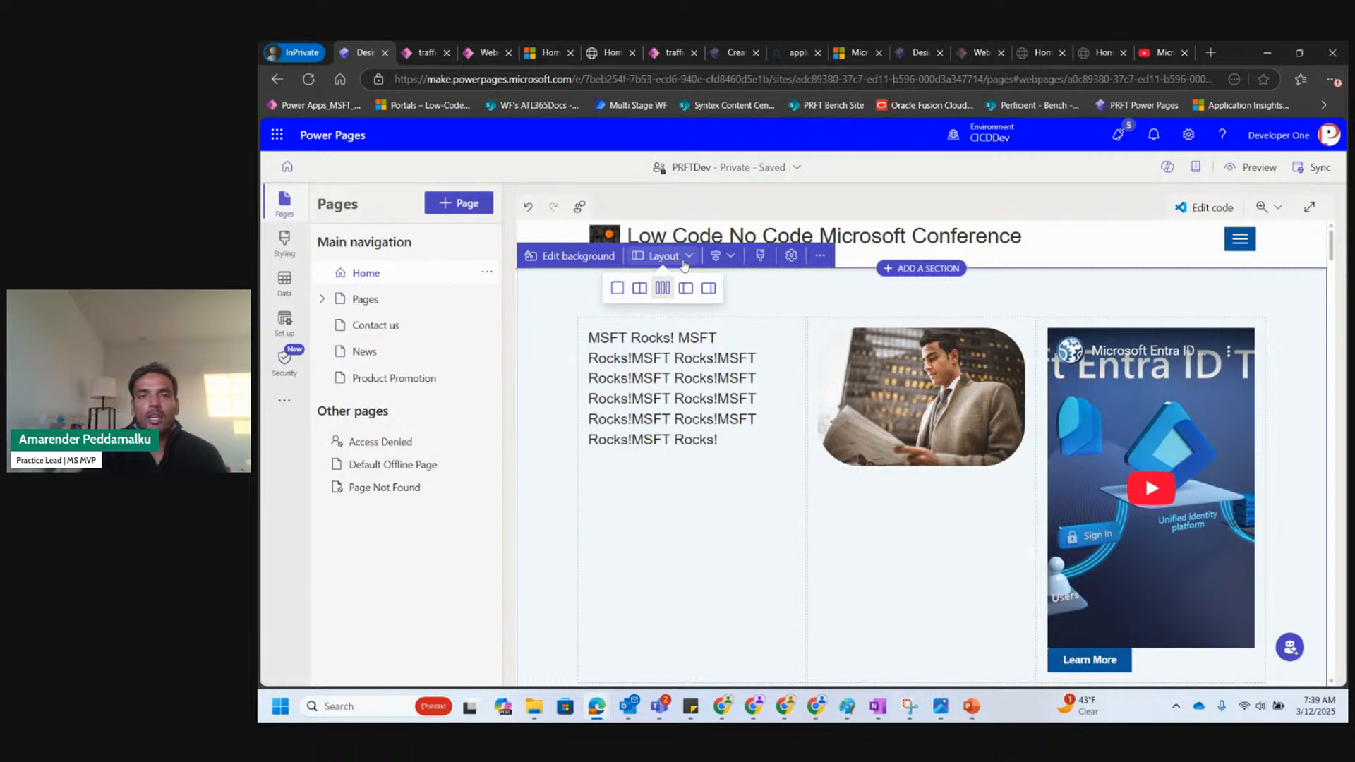
pyautogui.click(640, 291)
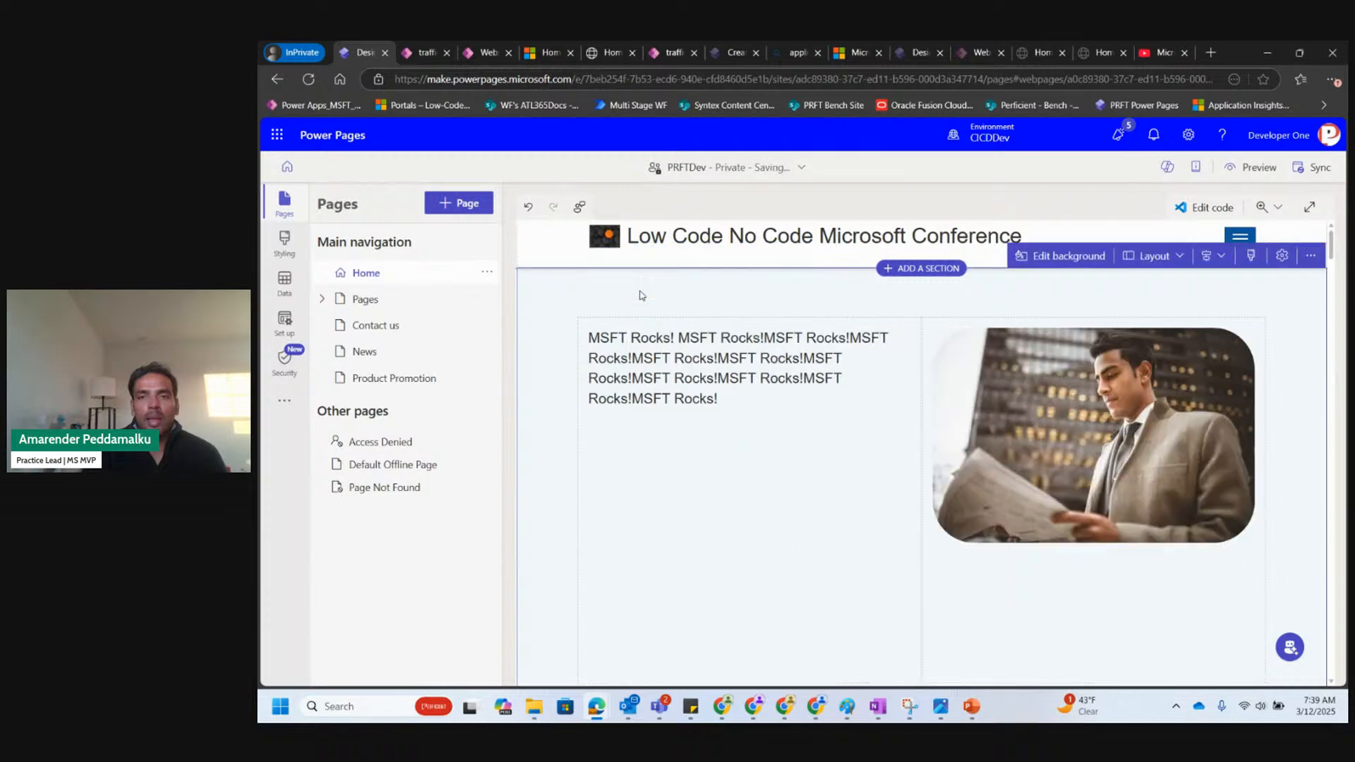
pyautogui.scroll(-2, 796, 474)
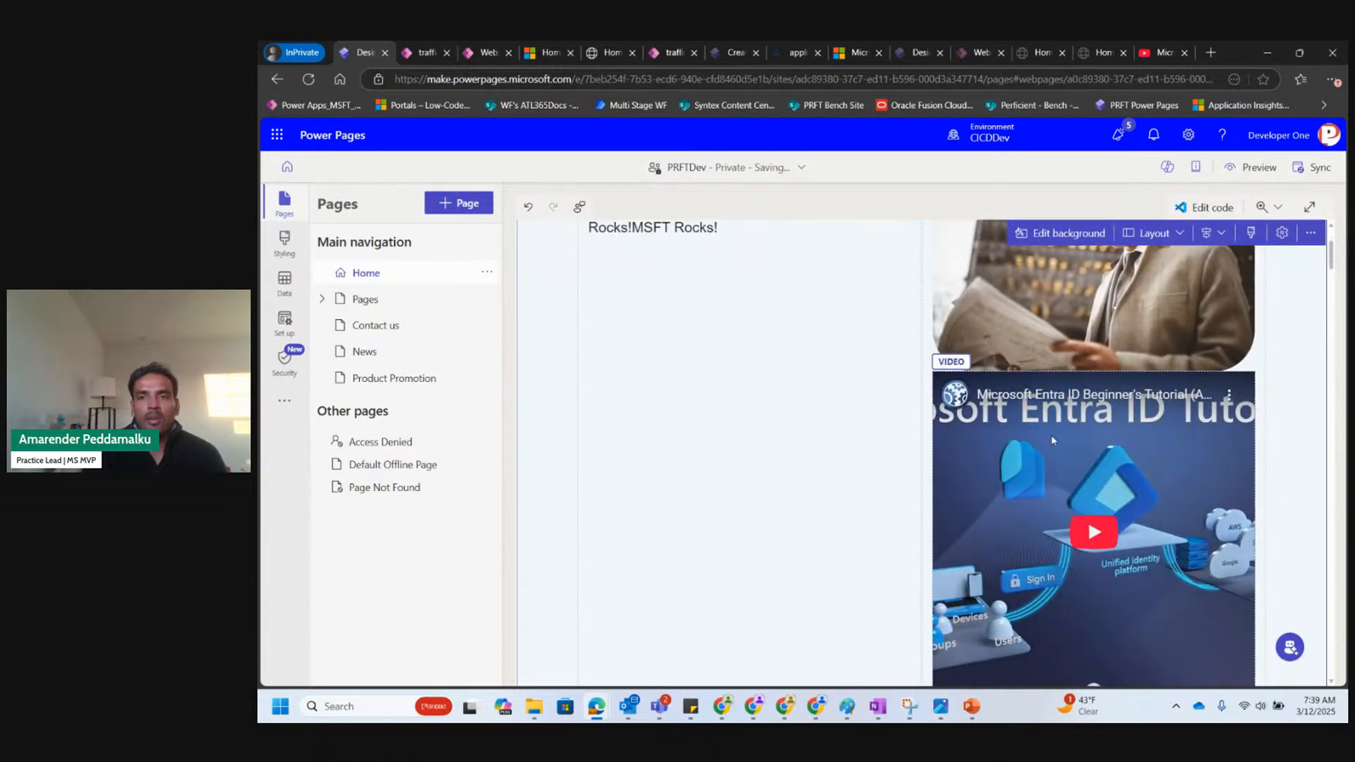
pyautogui.scroll(2, 828, 370)
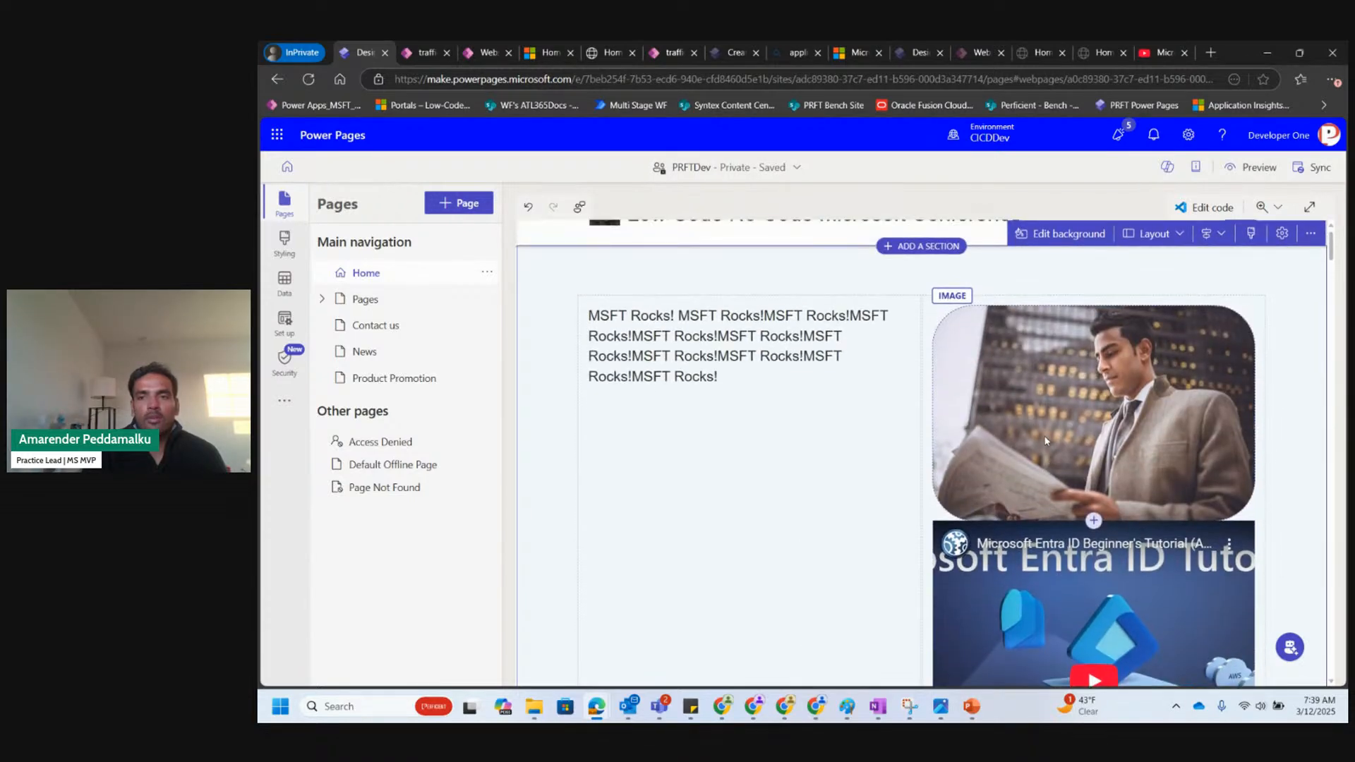
pyautogui.scroll(1, 747, 402)
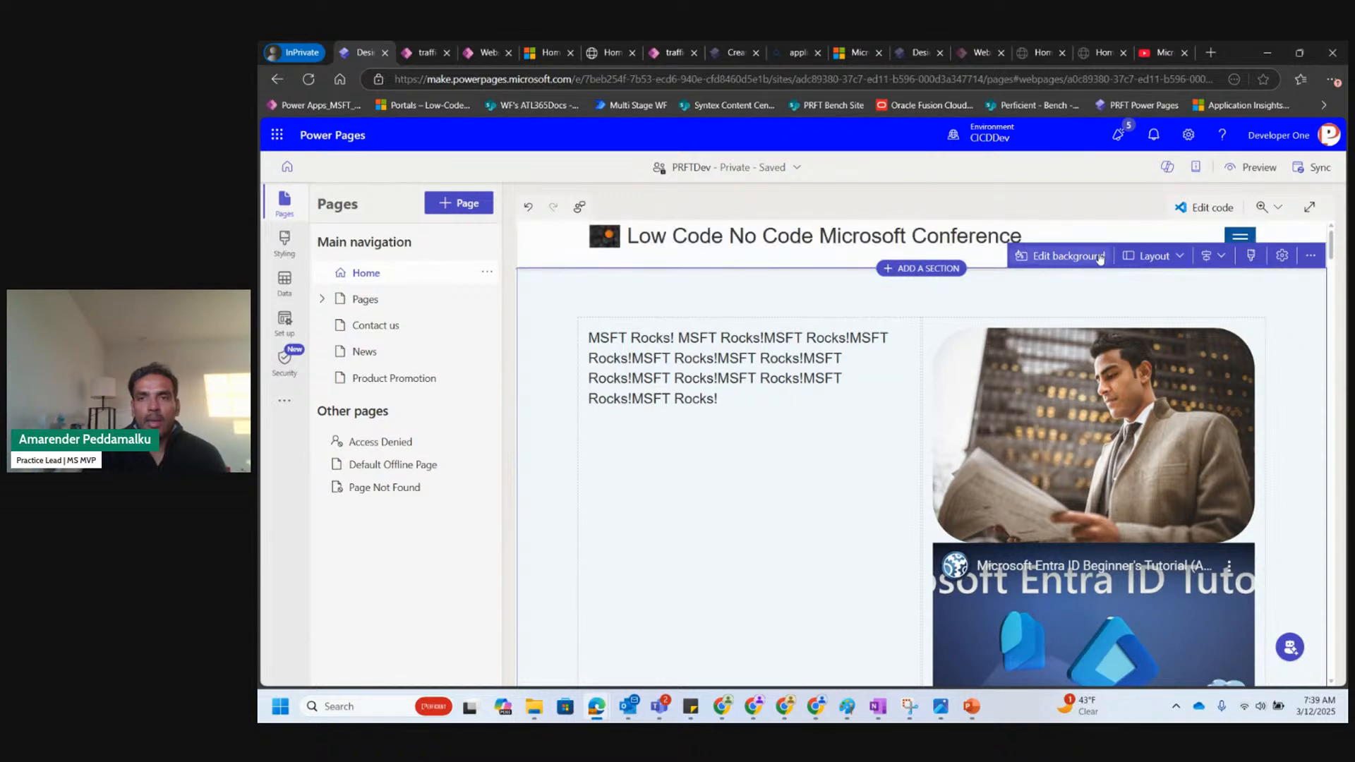
# Change the section's layout to two columns with a narrow first column and a wide second column.
pyautogui.click(1175, 258)
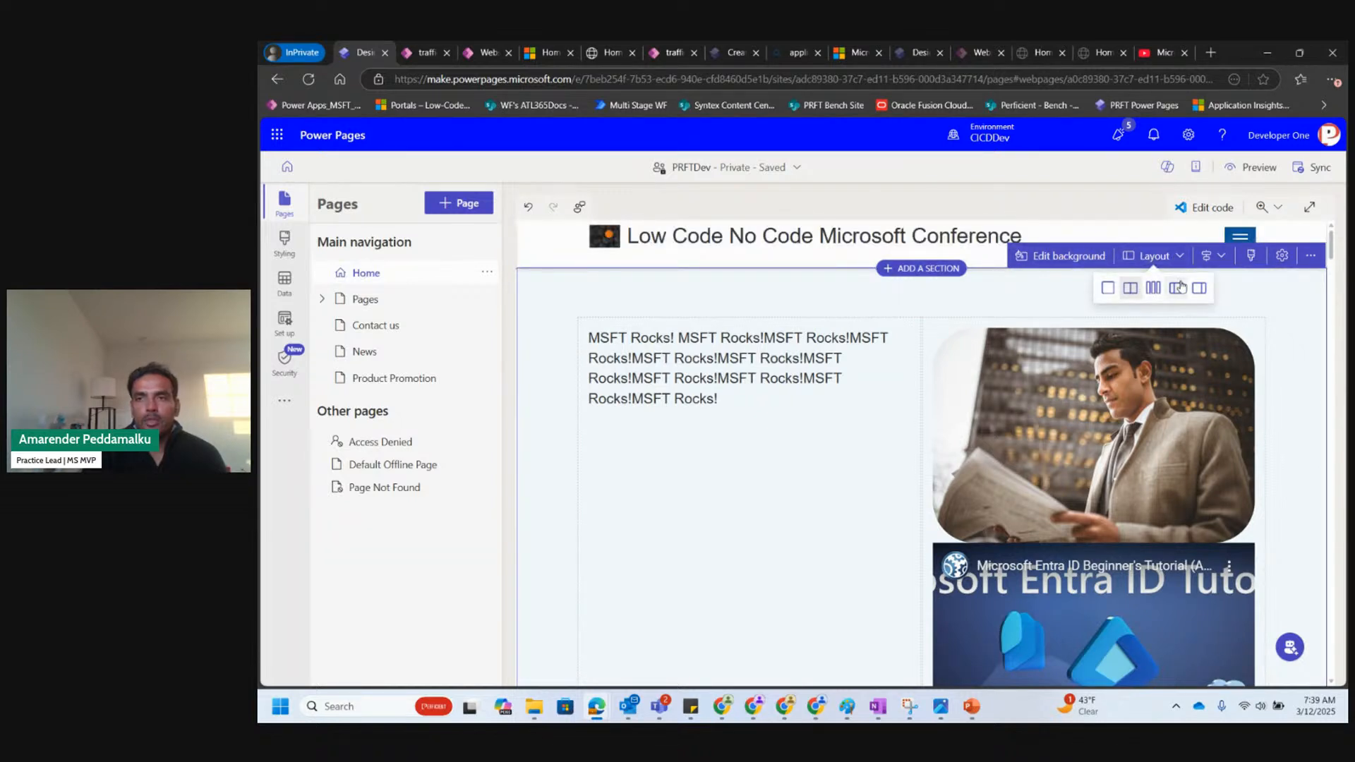
pyautogui.click(1181, 290)
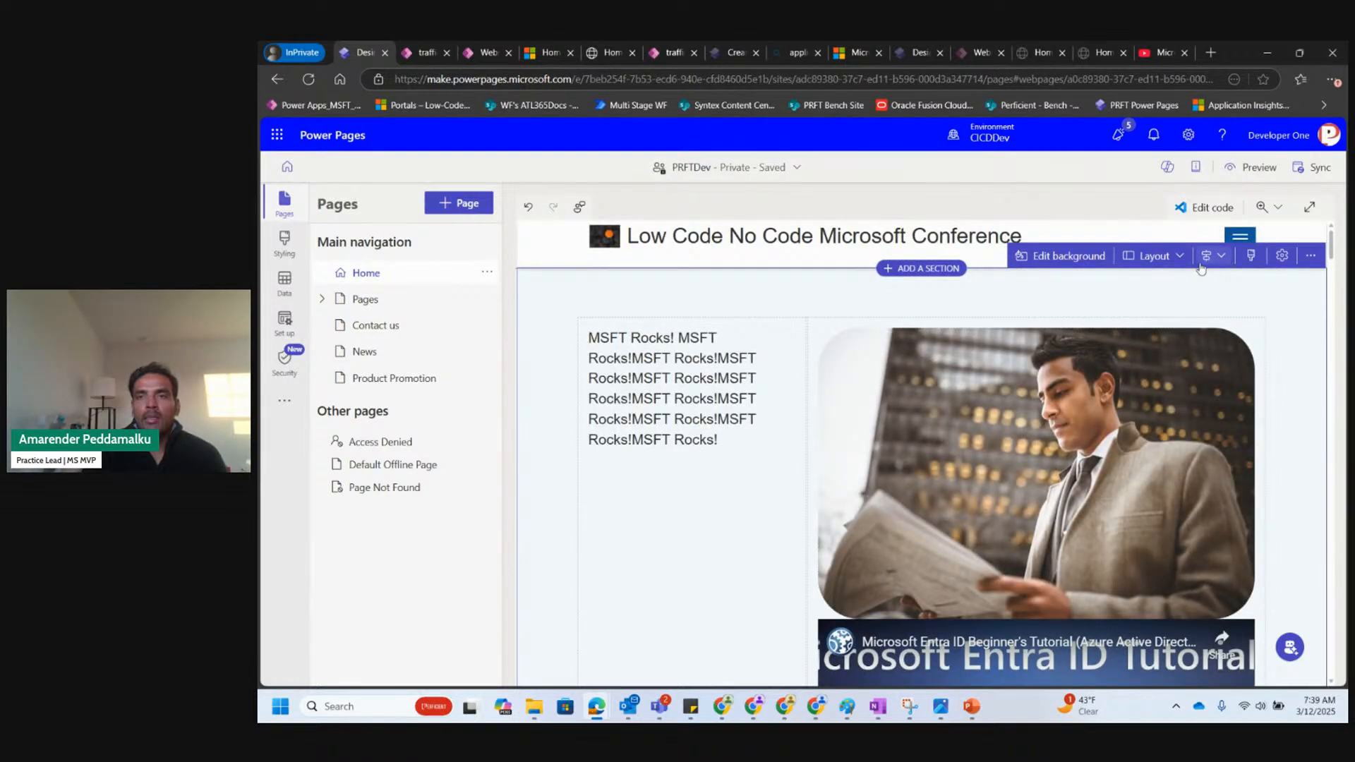
pyautogui.click(1180, 257)
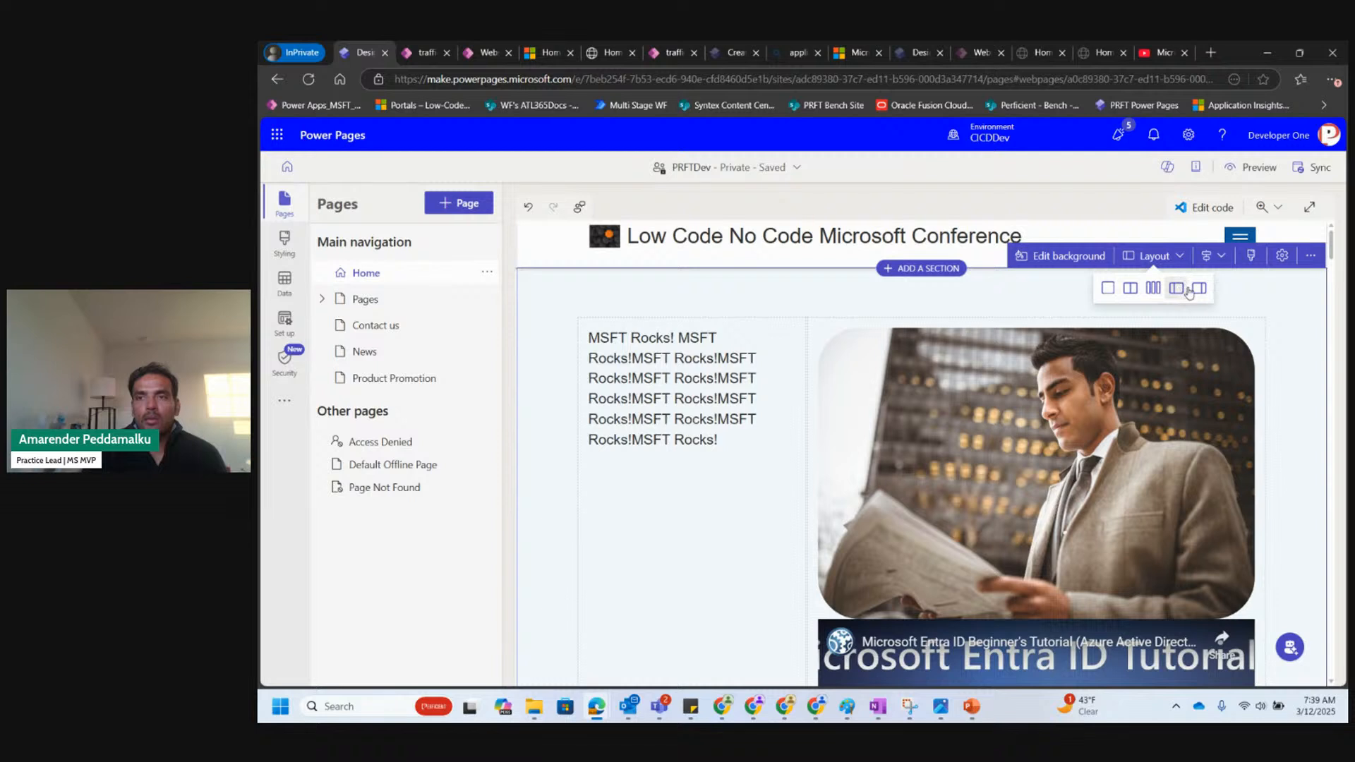
# Review the section's alignment, design, column margin and padding settings, and its duplicate, move and delete actions.
pyautogui.click(1221, 257)
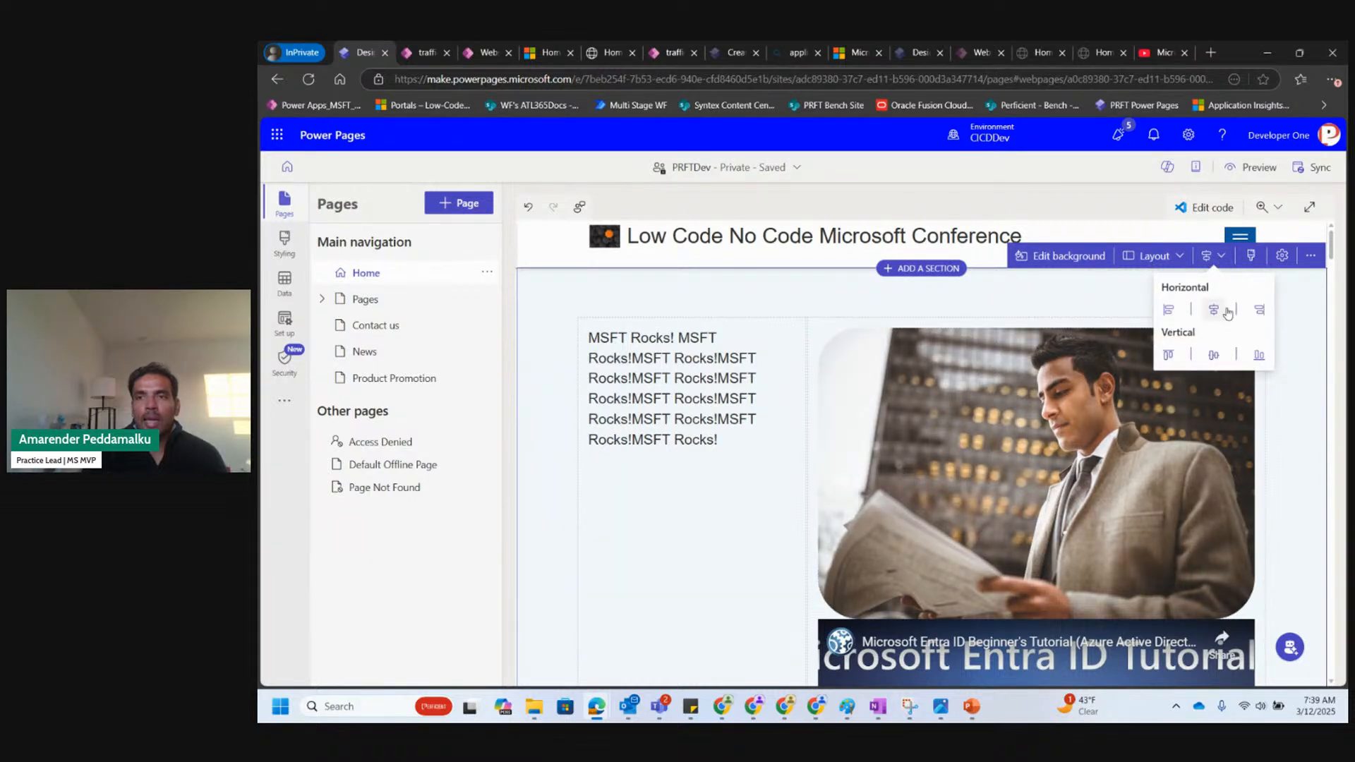
pyautogui.click(1251, 256)
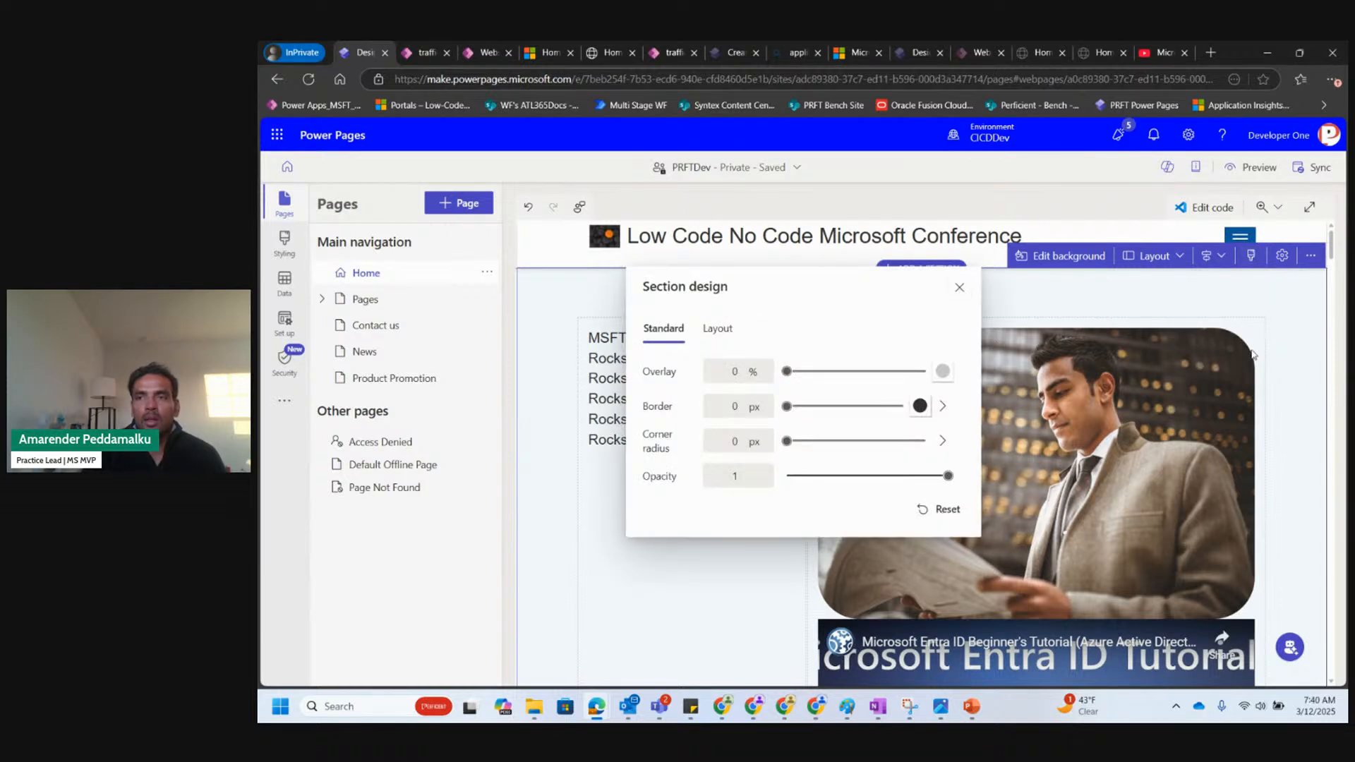
pyautogui.click(1282, 255)
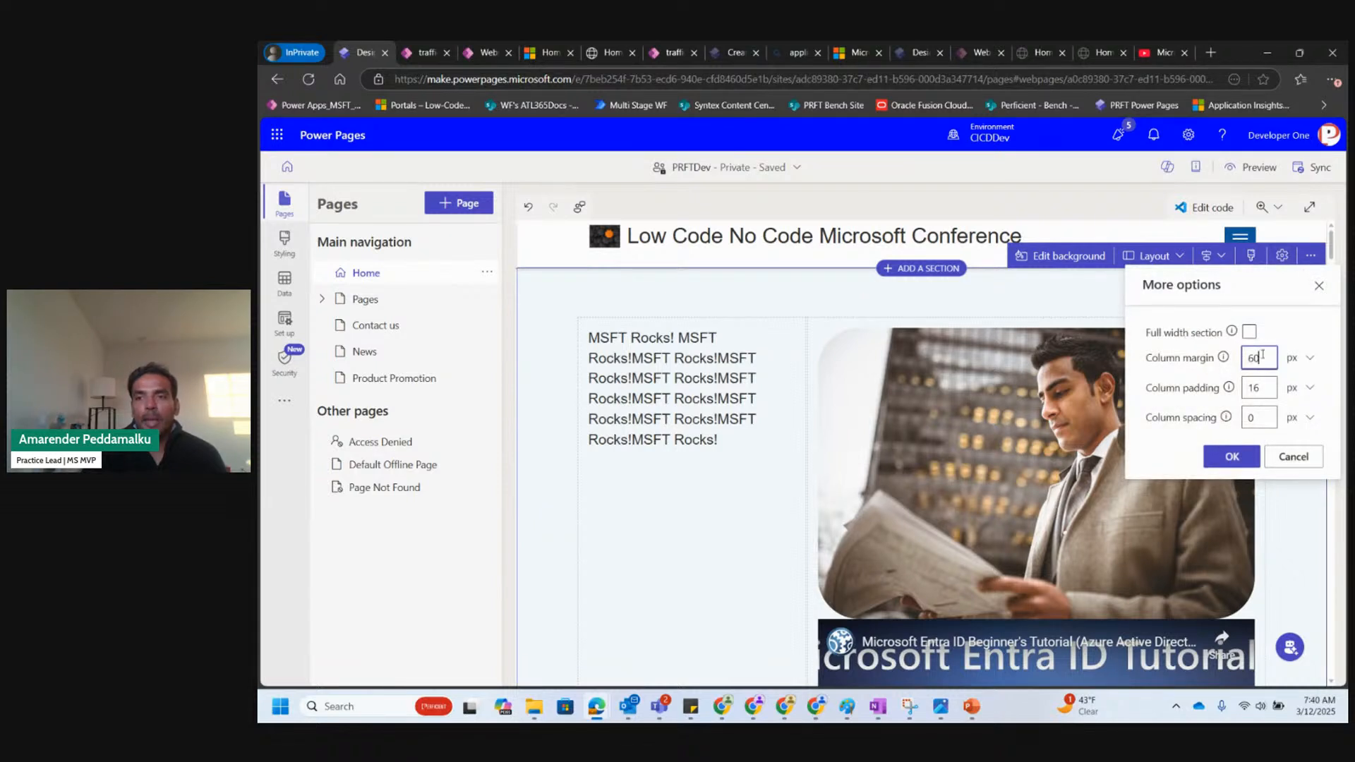
pyautogui.click(1313, 459)
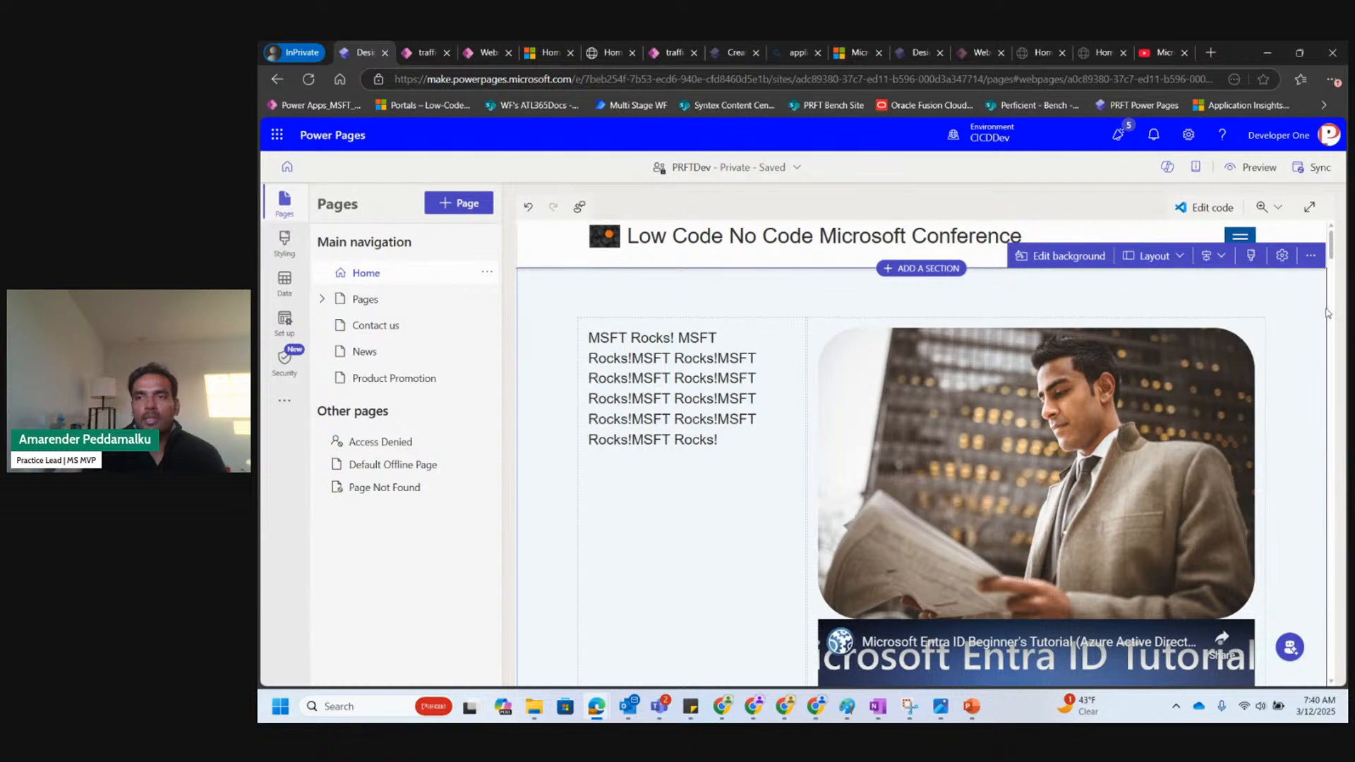
pyautogui.click(1311, 258)
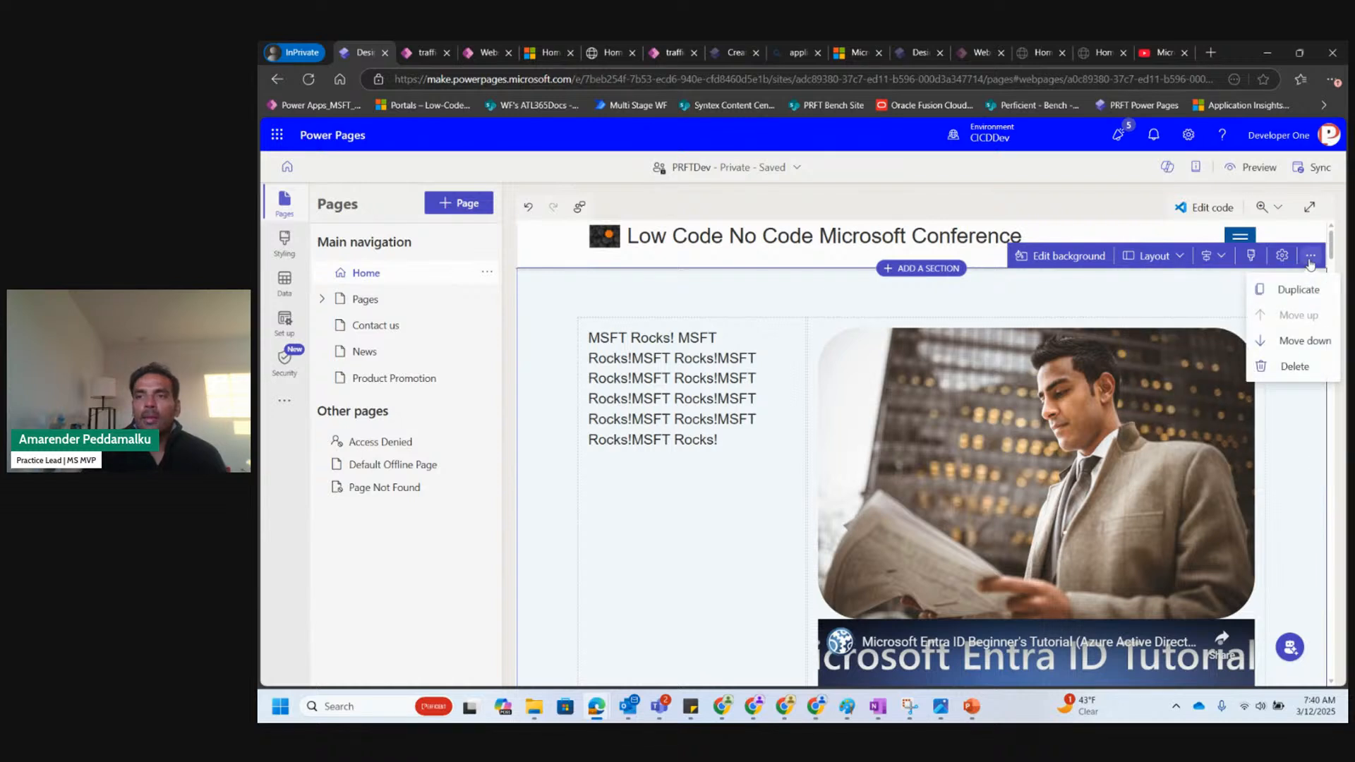
# View the site's data workspace and expand the list of other tables.
pyautogui.click(1085, 196)
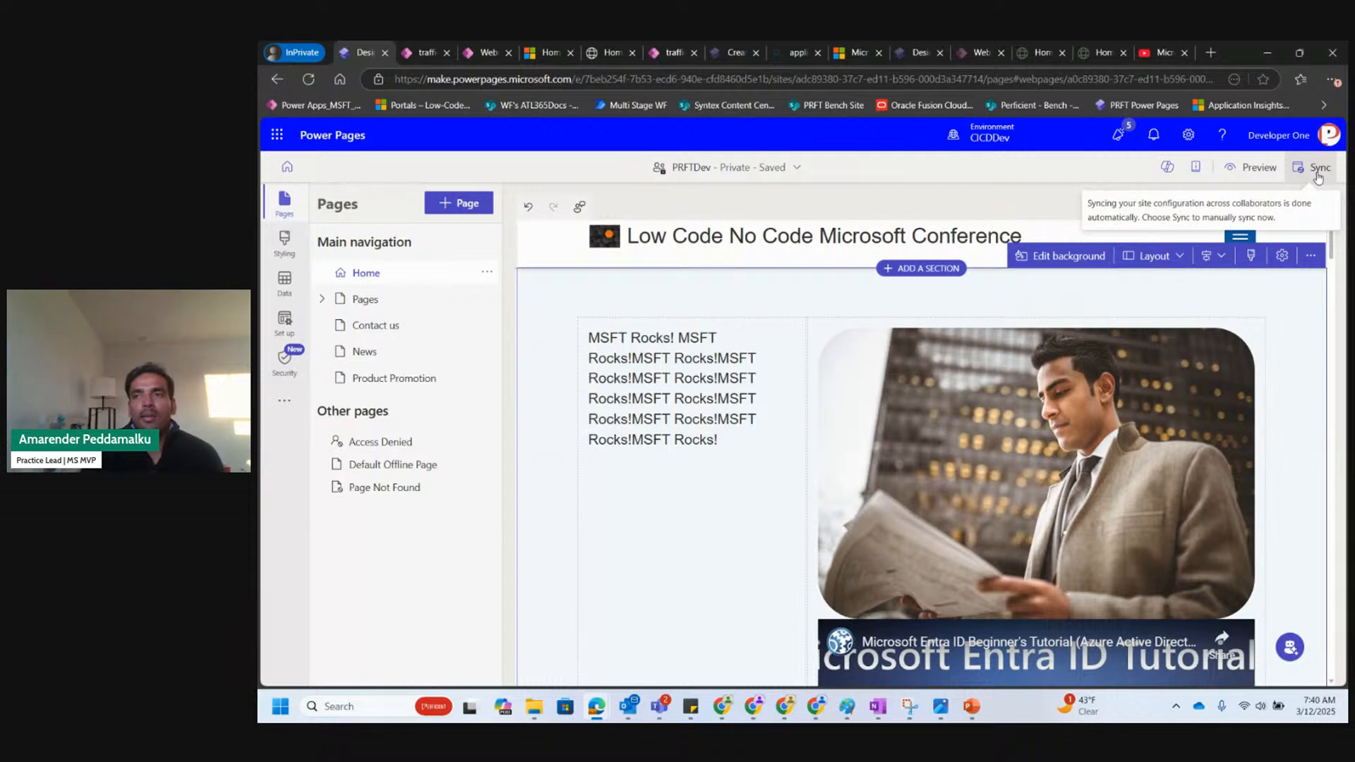
pyautogui.moveTo(964, 252)
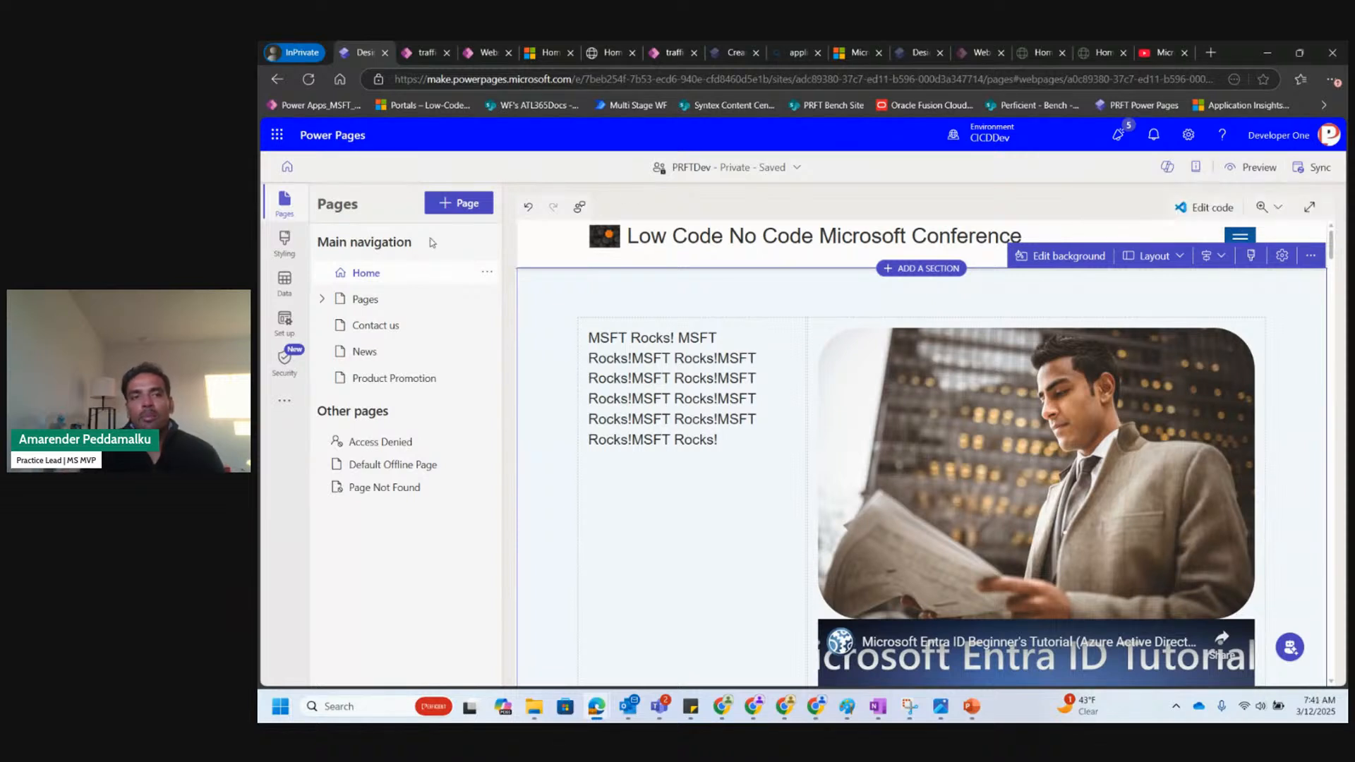
pyautogui.click(285, 284)
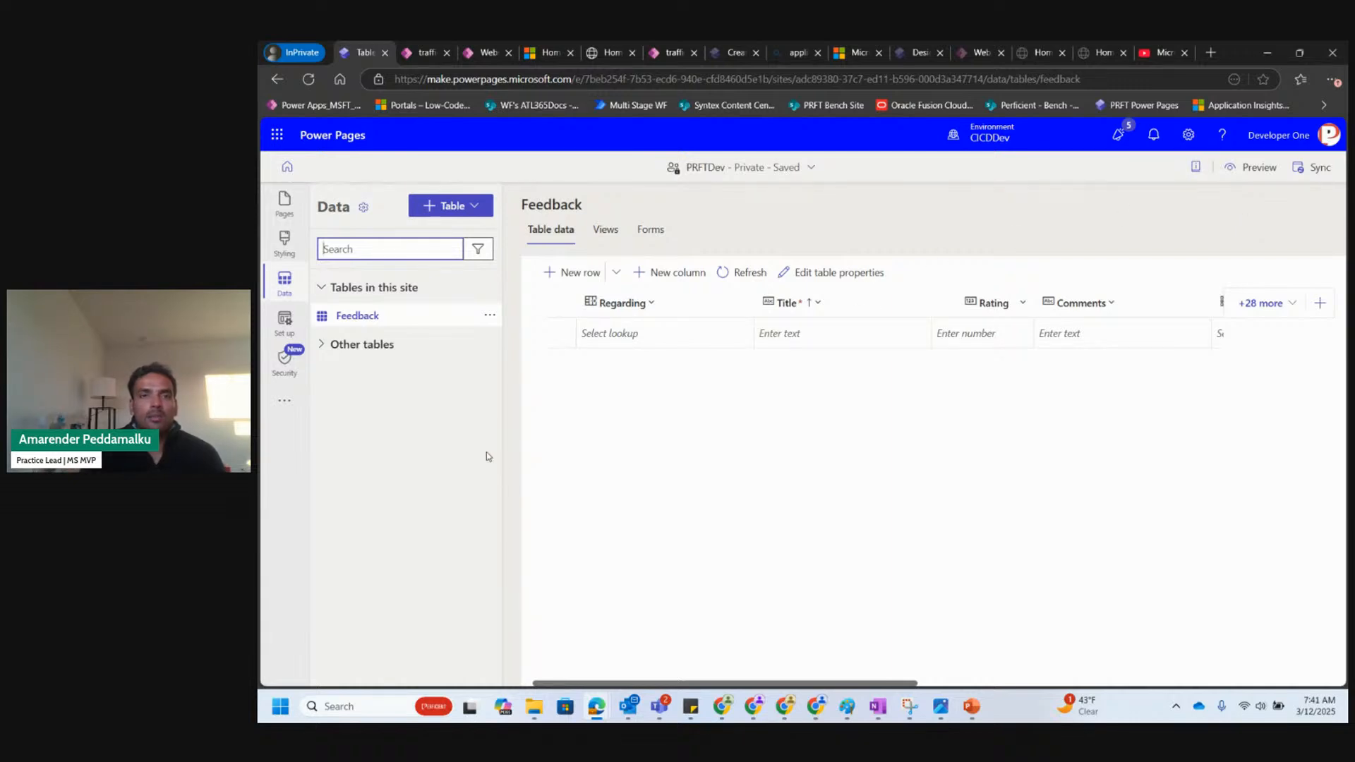
pyautogui.click(322, 347)
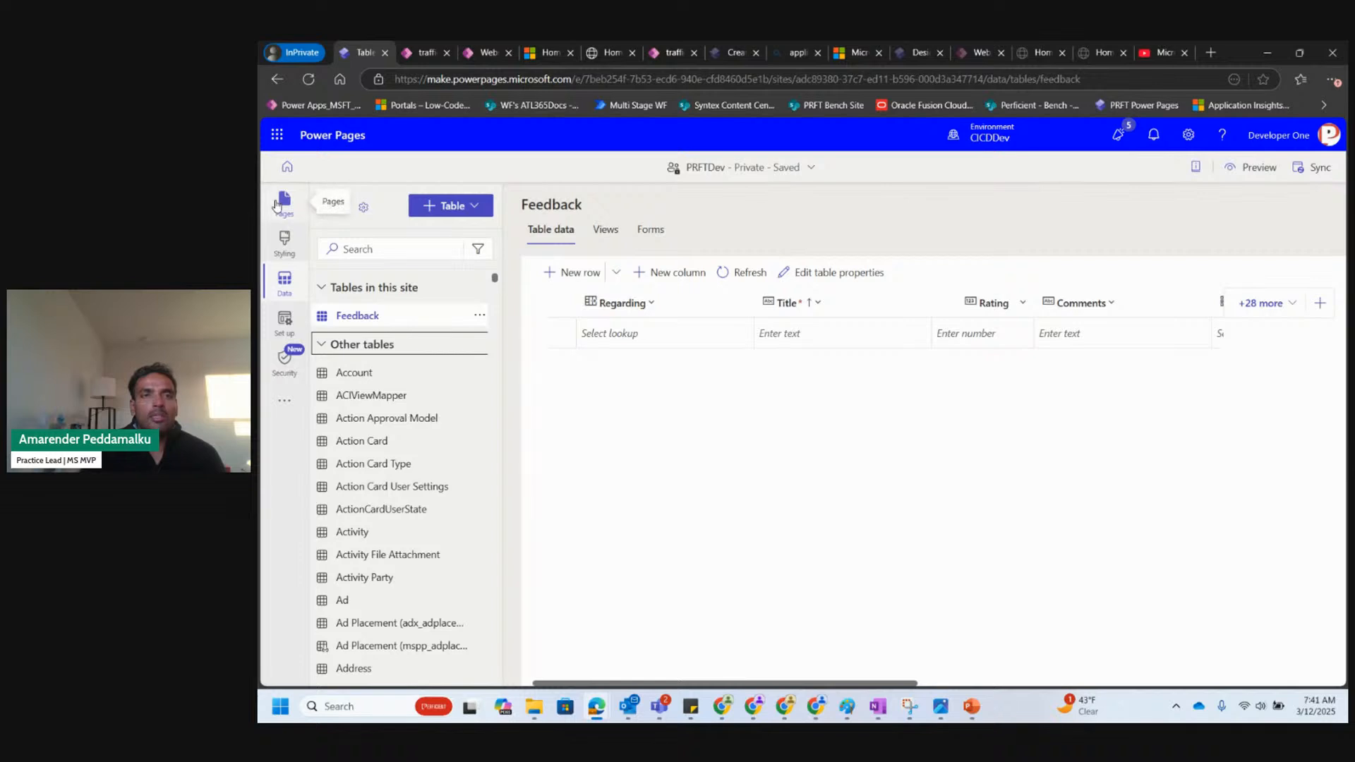
# Reopen the Home page in the page editor and preview the site at desktop size.
pyautogui.click(279, 203)
pyautogui.click(410, 274)
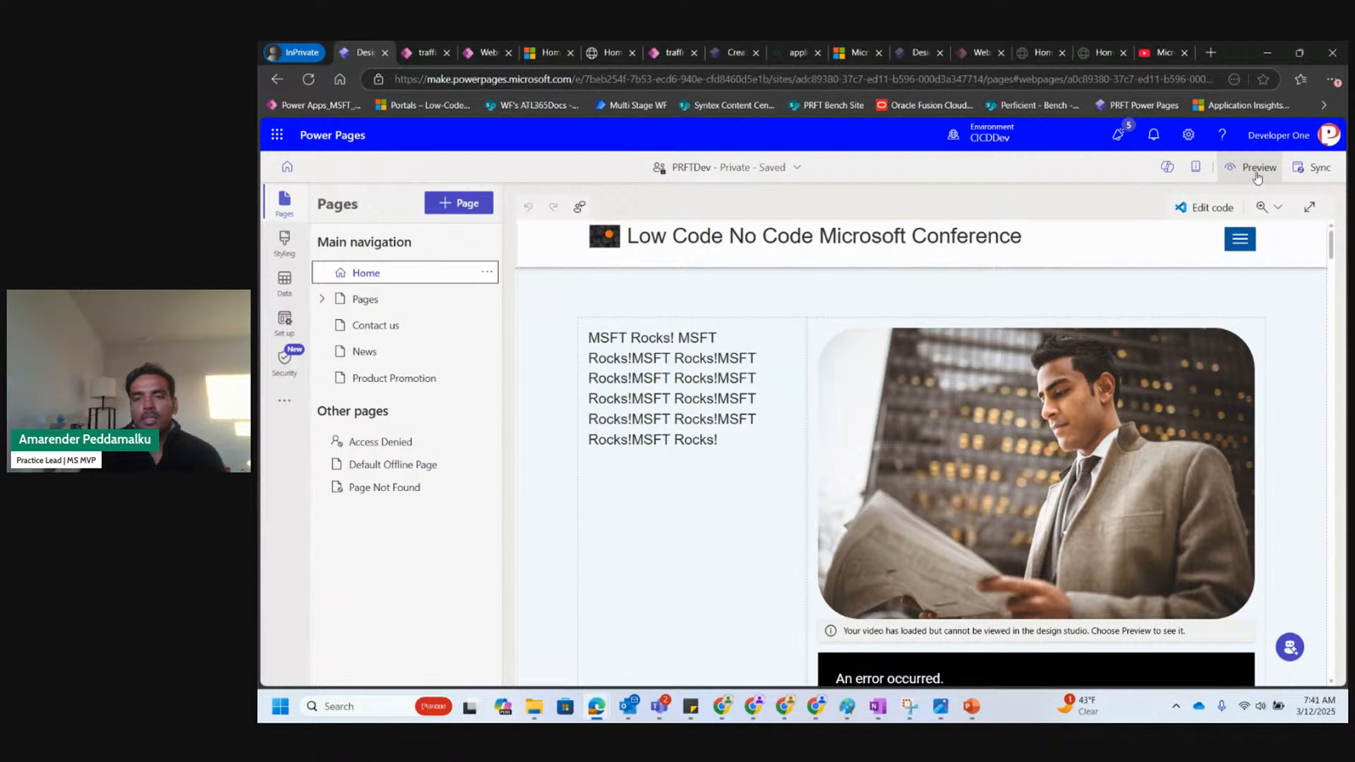
pyautogui.click(1257, 174)
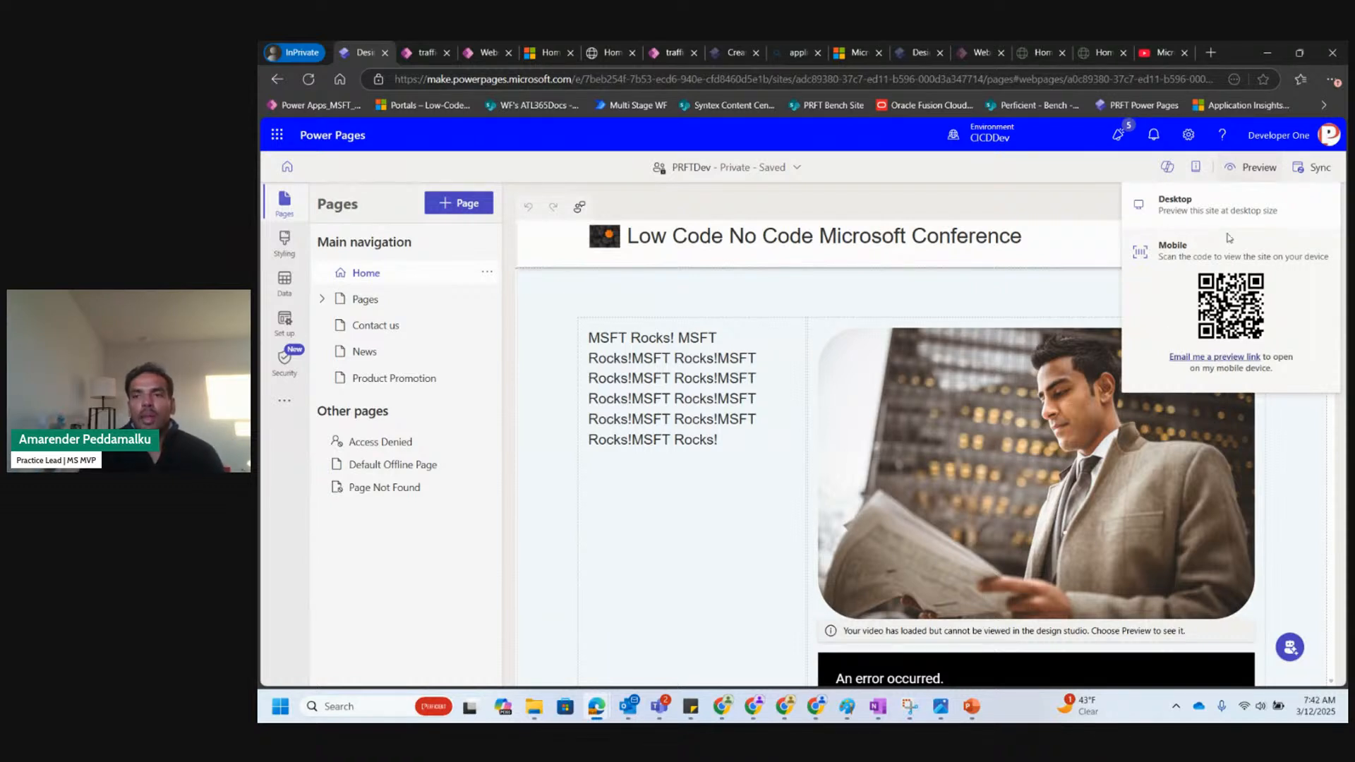
pyautogui.click(1198, 206)
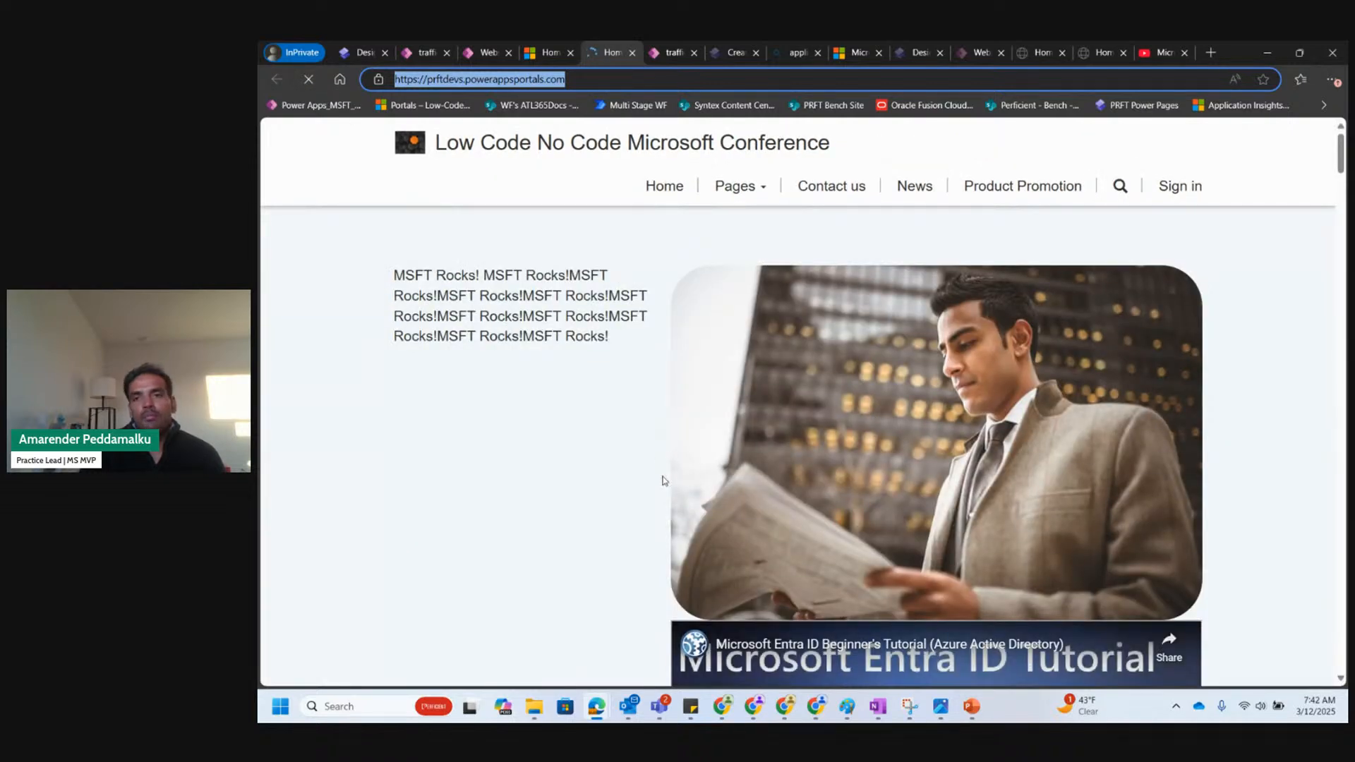
# Test the Microsoft Entra ID tutorial video in the previewed Home page's new section by playing and pausing it.
pyautogui.scroll(-5, 492, 494)
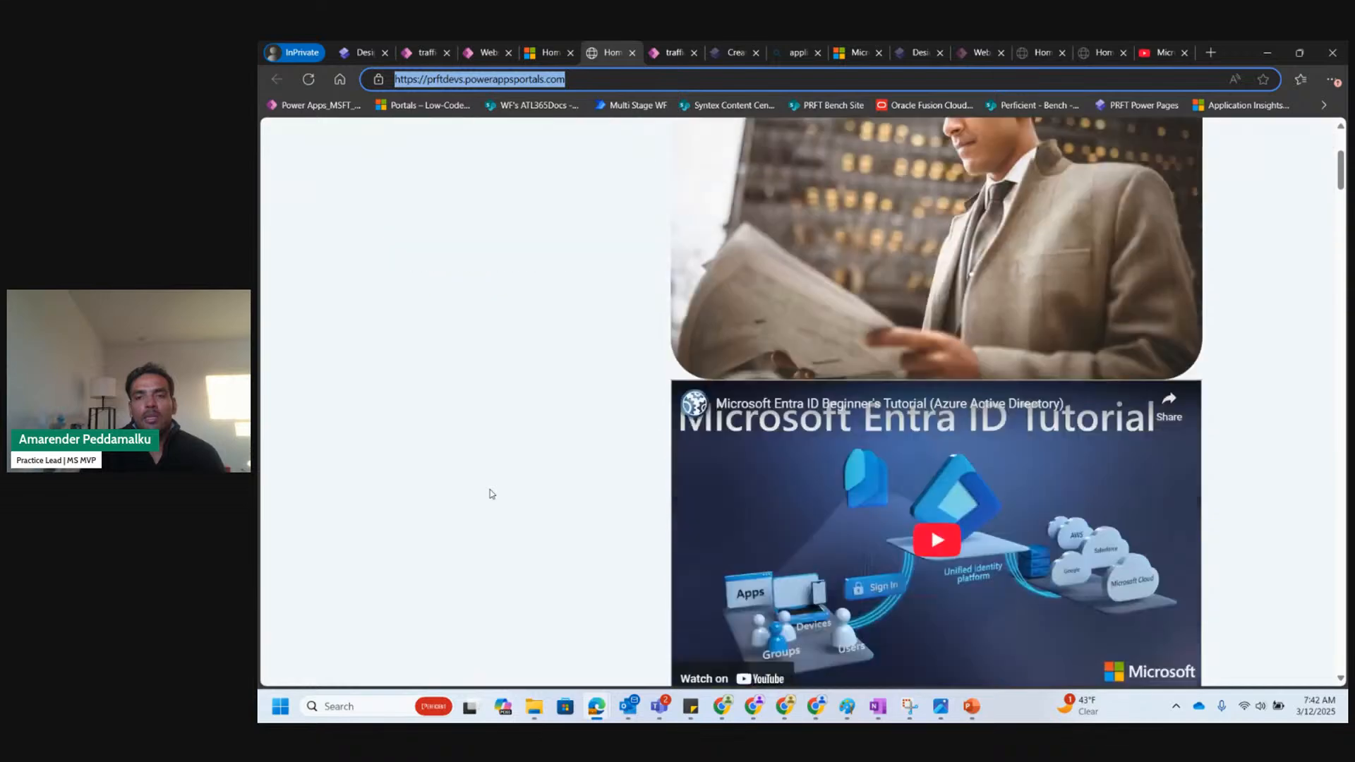
pyautogui.scroll(1, 492, 494)
pyautogui.scroll(-1, 492, 494)
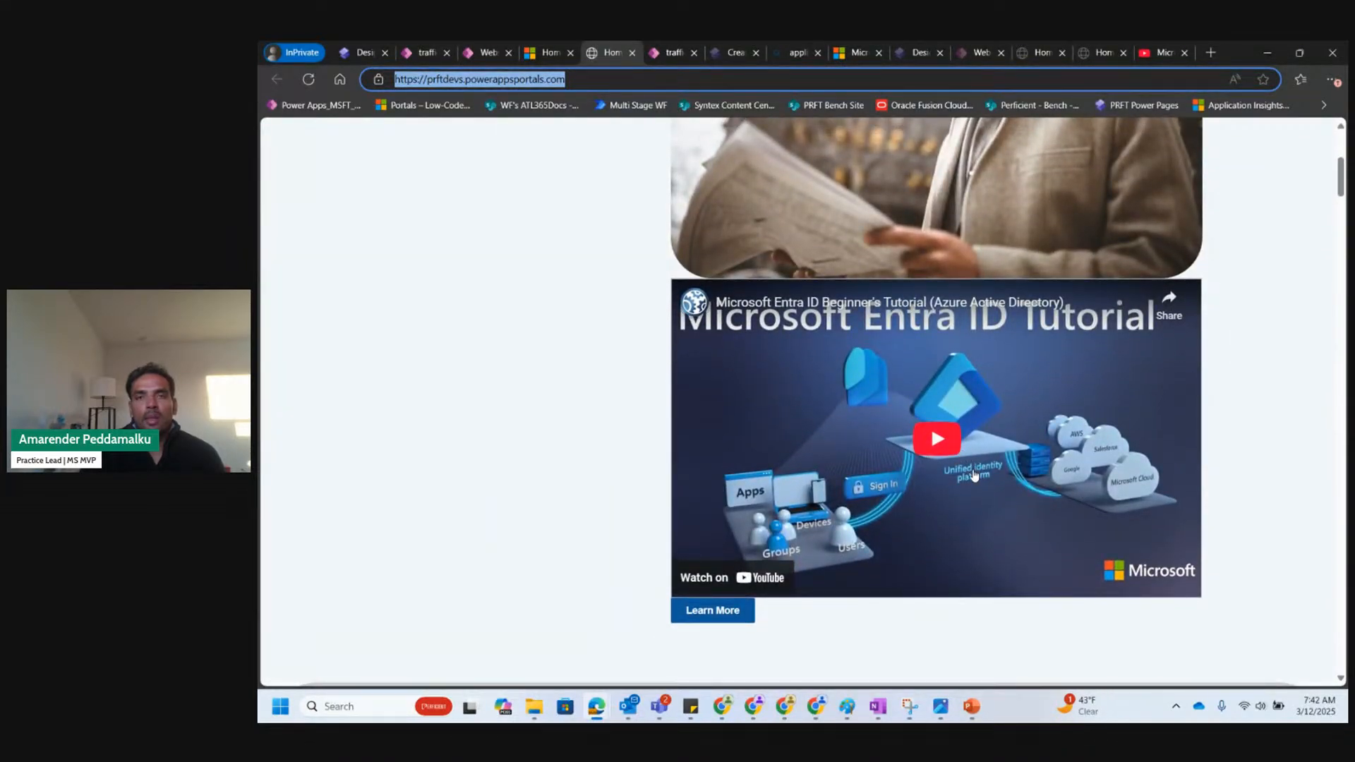
pyautogui.click(947, 442)
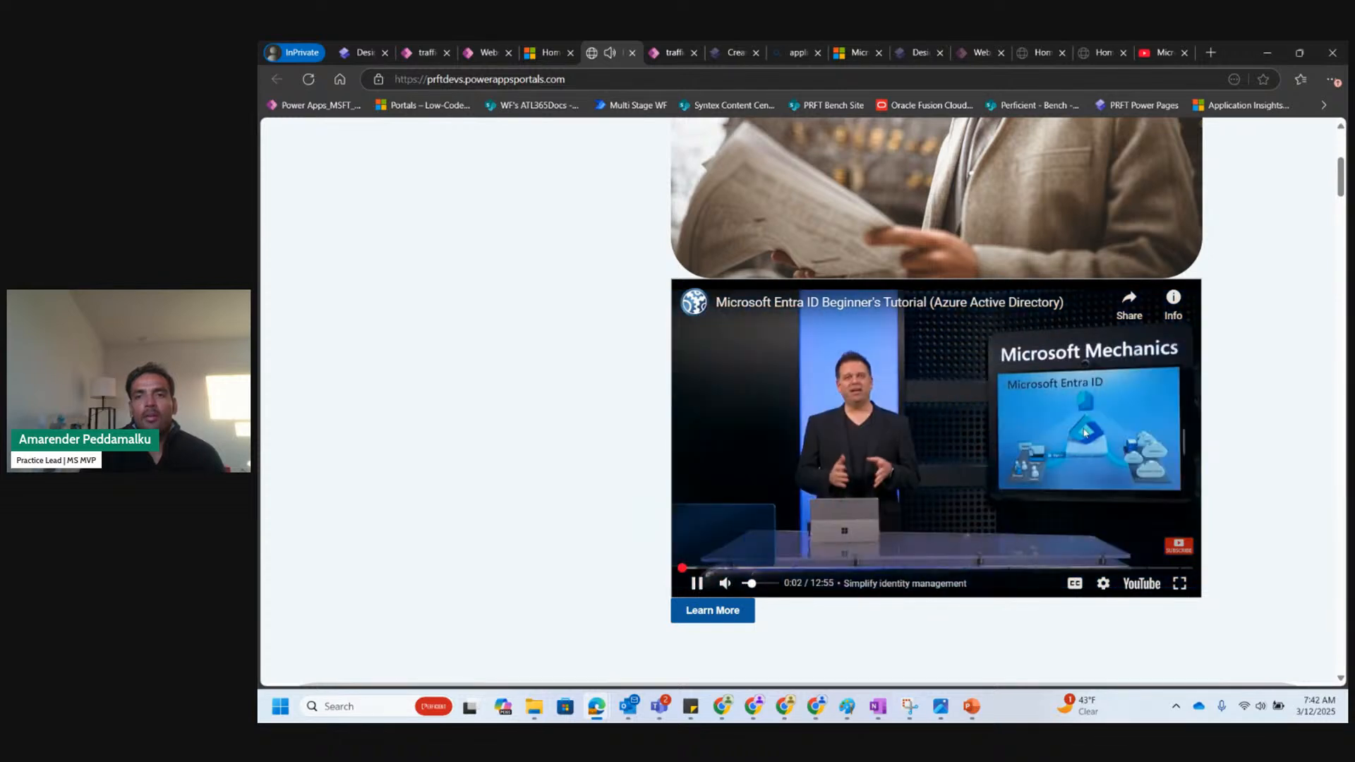
pyautogui.click(698, 583)
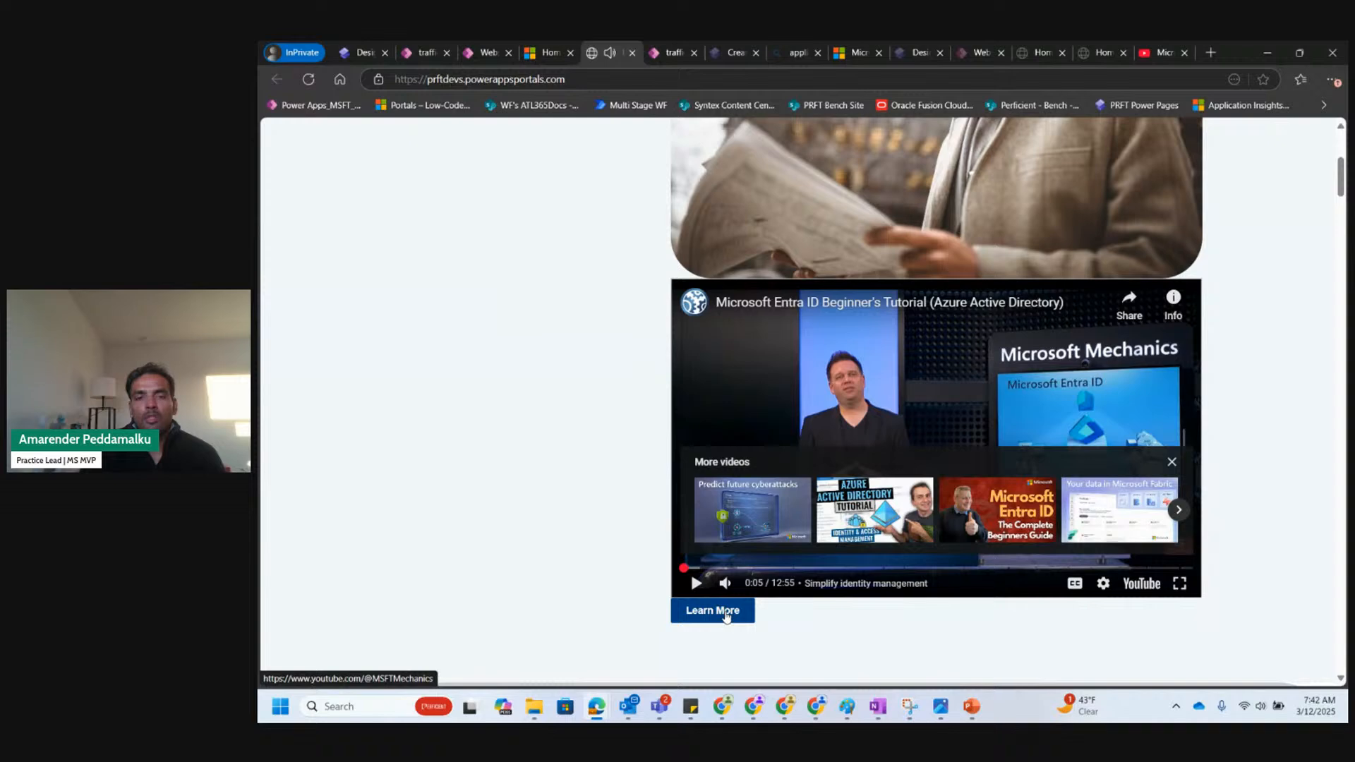
# Check how the new section's text, image, video and Learn More button are laid out on the previewed Home page.
pyautogui.scroll(2, 547, 463)
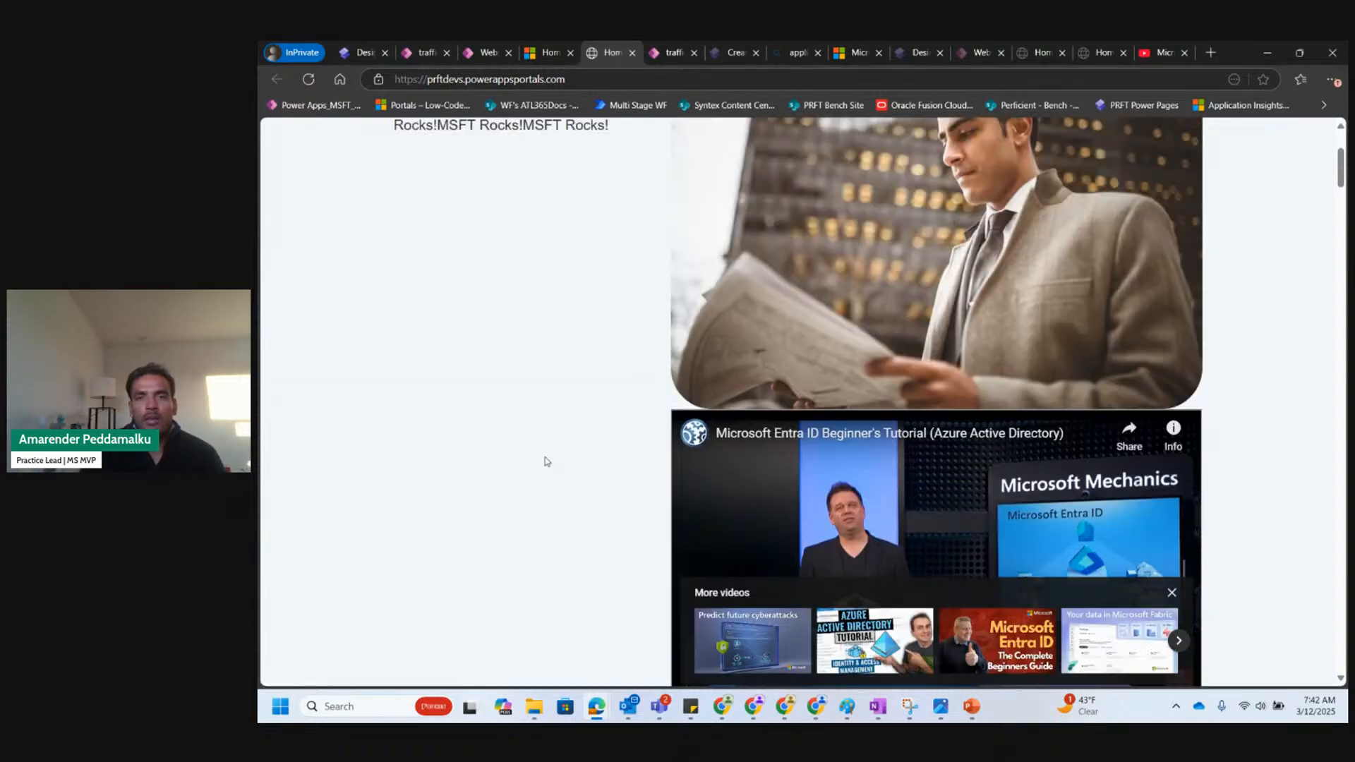
pyautogui.scroll(2, 547, 462)
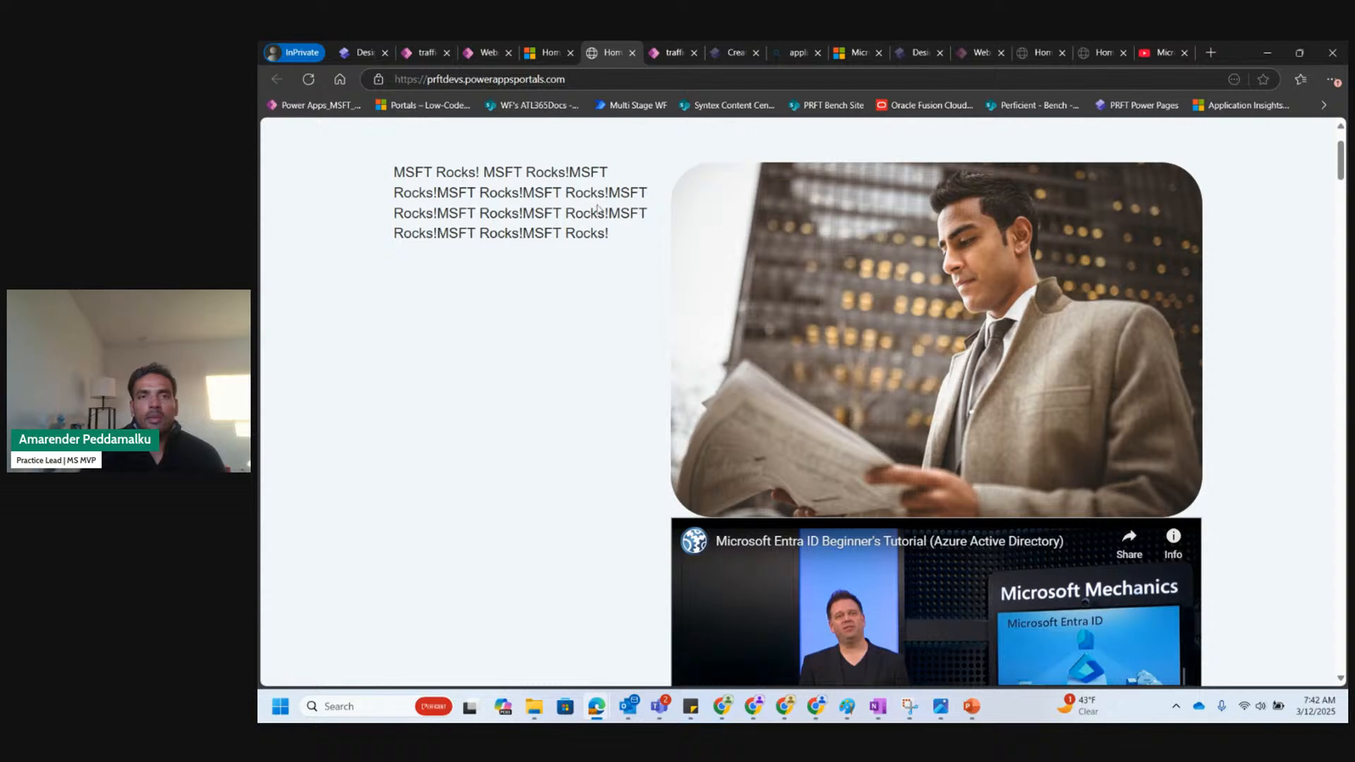
pyautogui.scroll(-5, 533, 442)
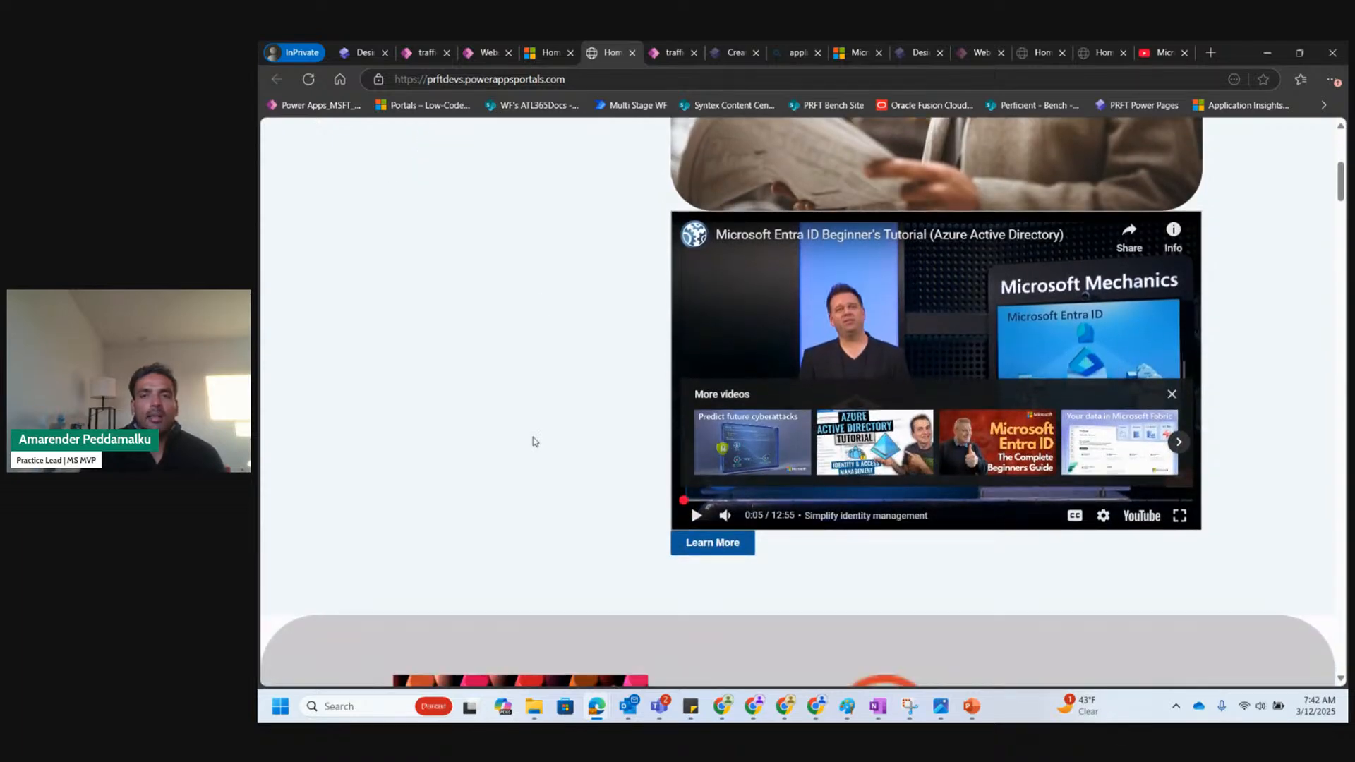
pyautogui.scroll(5, 534, 441)
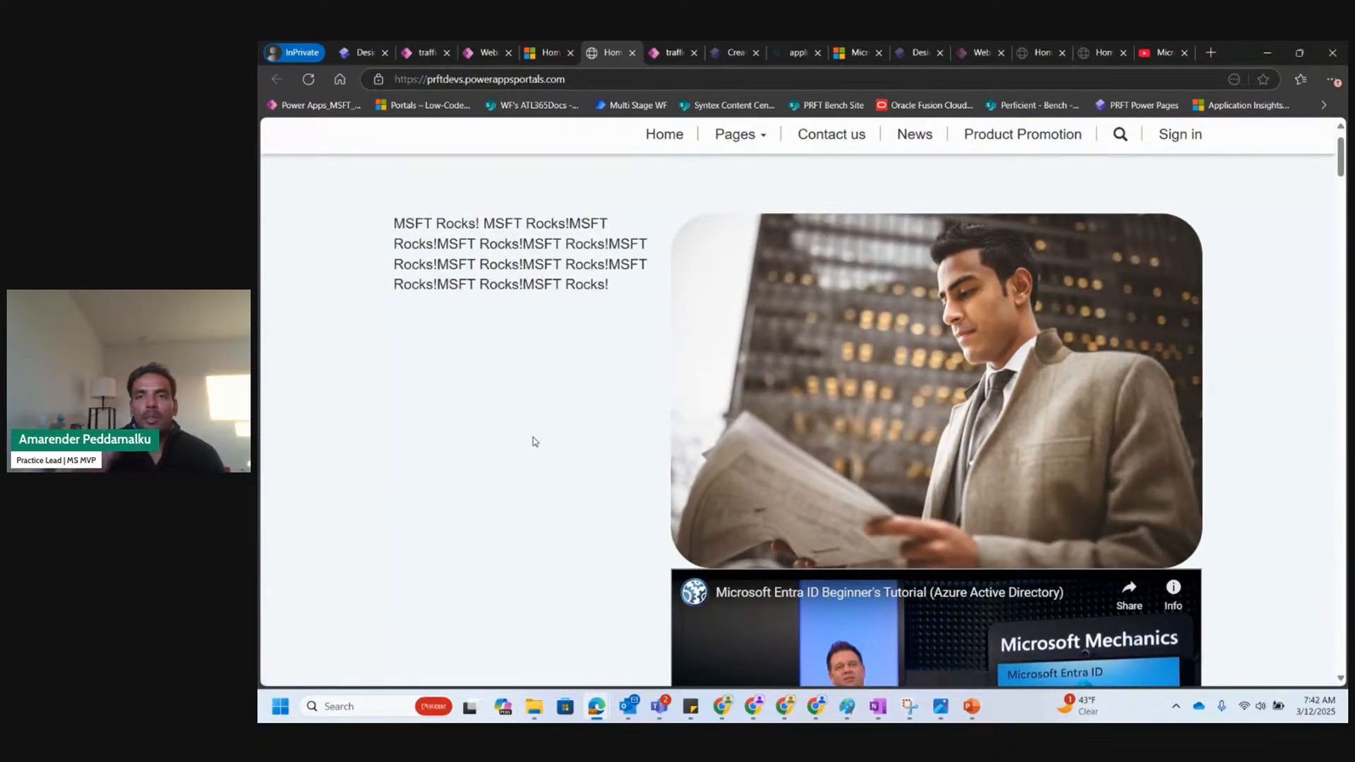
pyautogui.scroll(1, 534, 442)
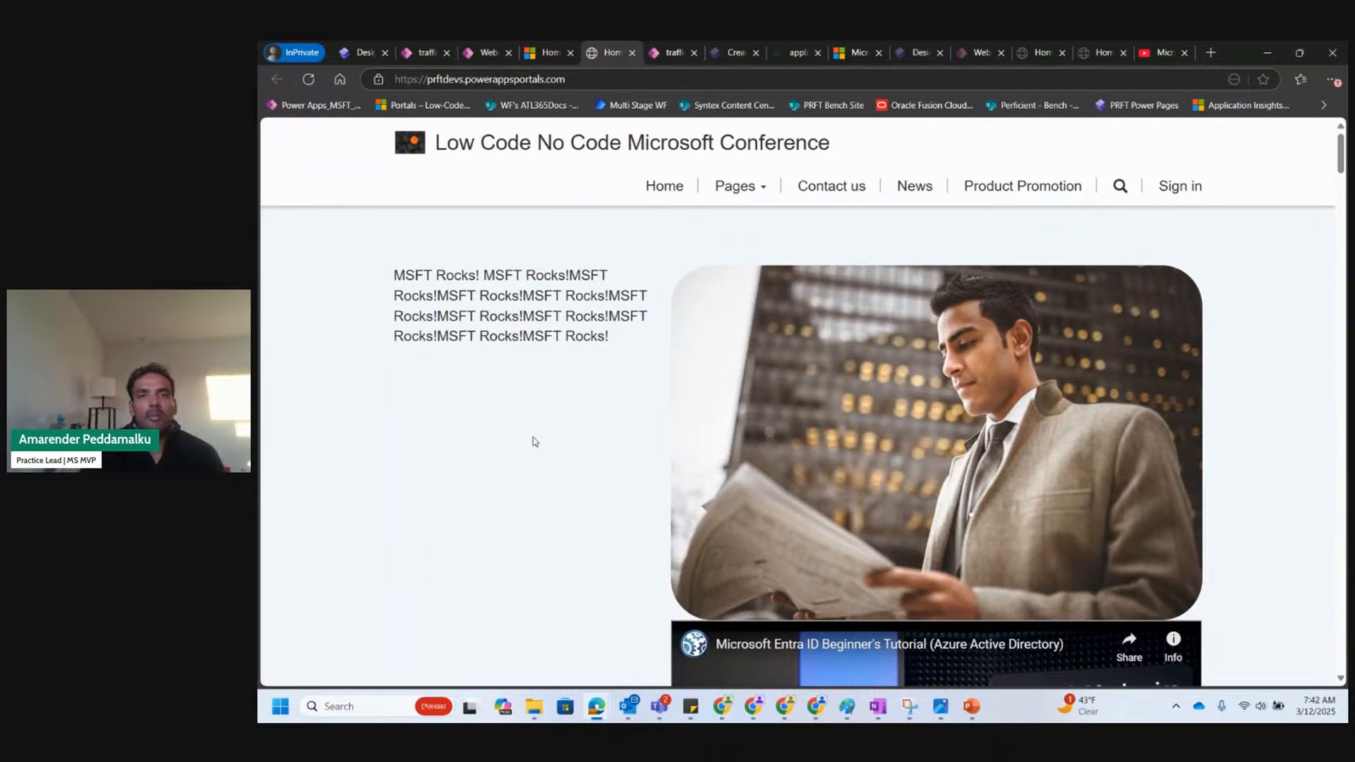
# Examine the remaining sections of the previewed Home page down to the footer, including images, videos, featured items and calls to action.
pyautogui.scroll(-3, 534, 442)
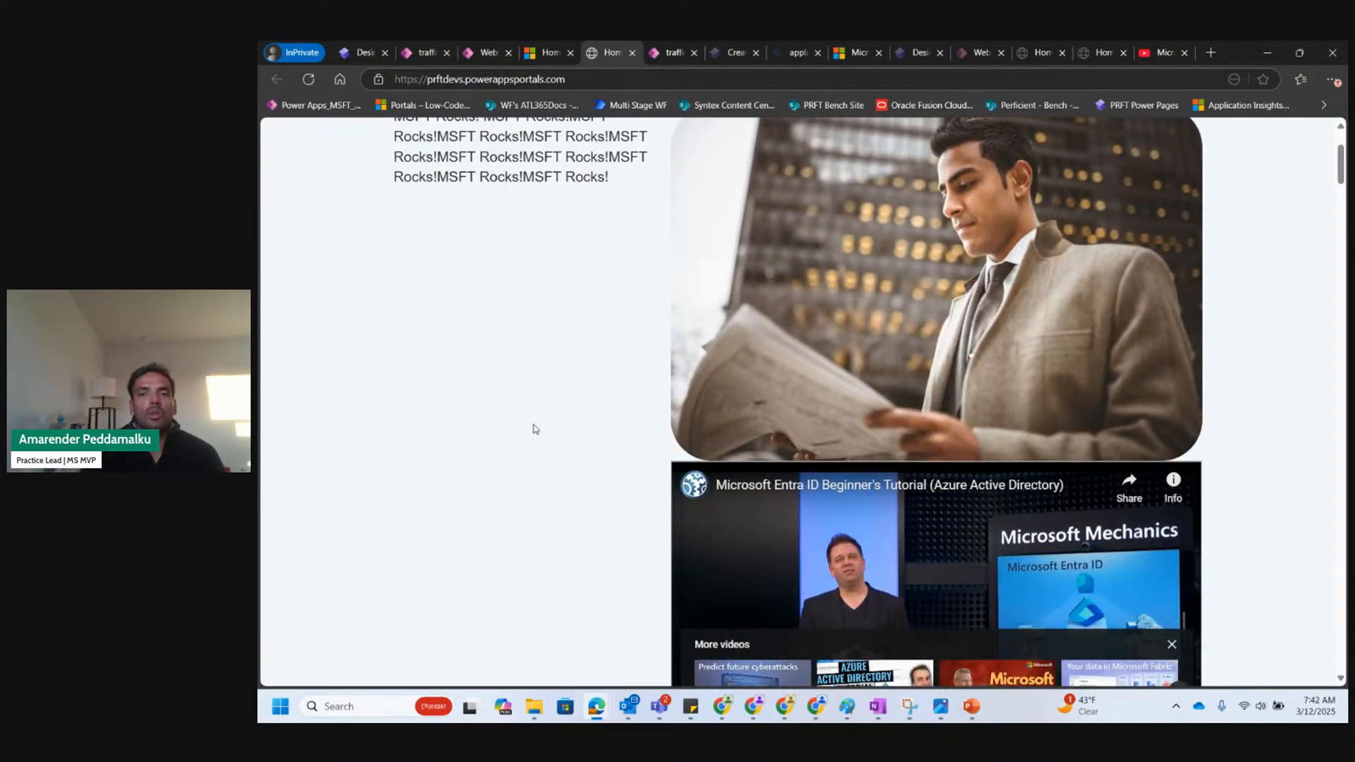
pyautogui.scroll(-8, 539, 371)
pyautogui.scroll(-18, 538, 370)
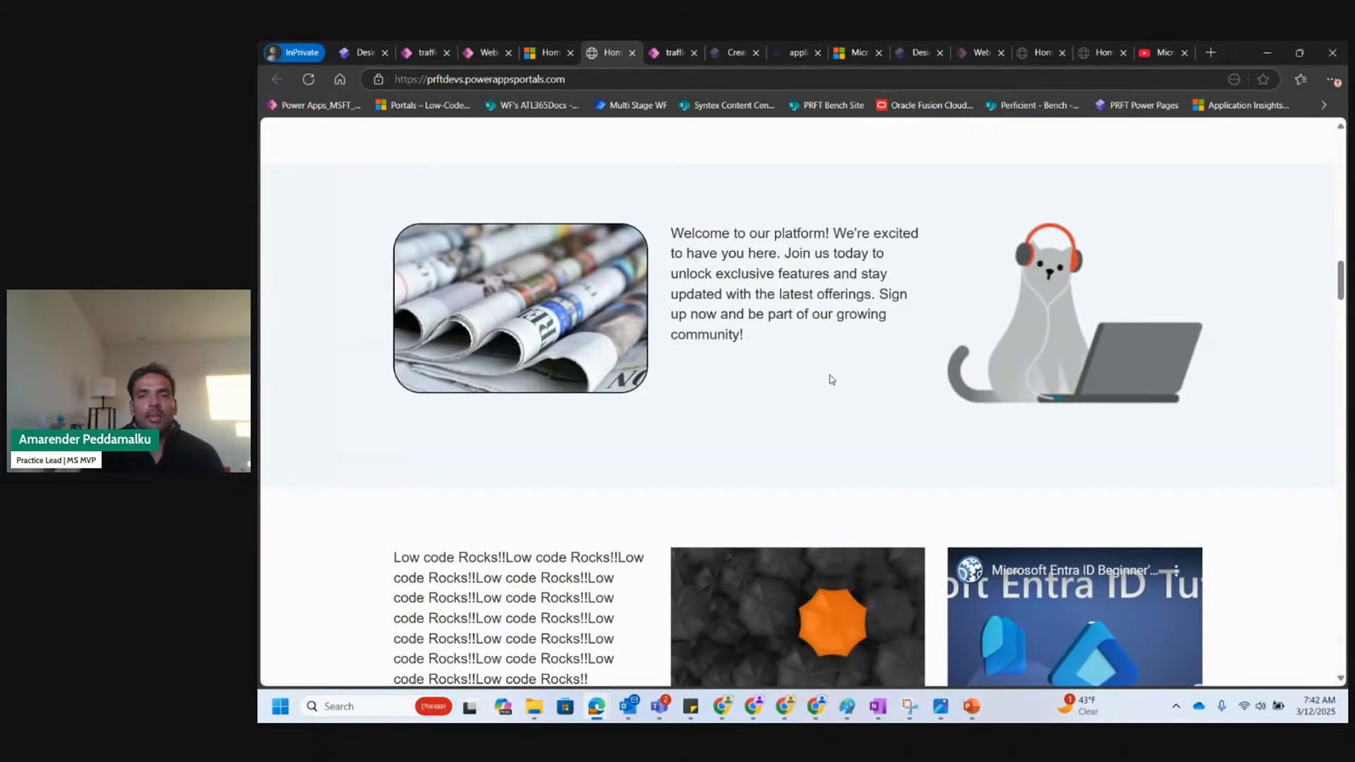
pyautogui.scroll(-1, 831, 380)
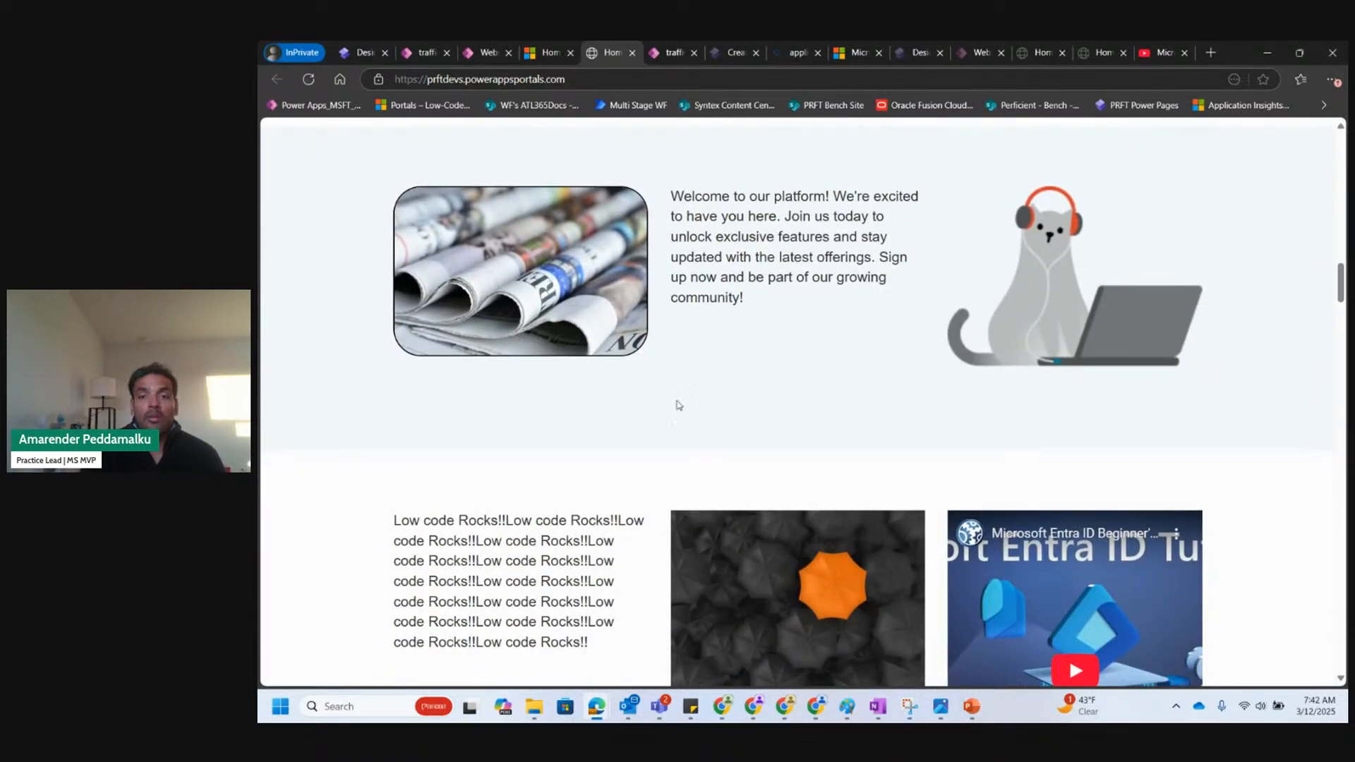
pyautogui.scroll(-3, 677, 402)
pyautogui.scroll(-9, 576, 490)
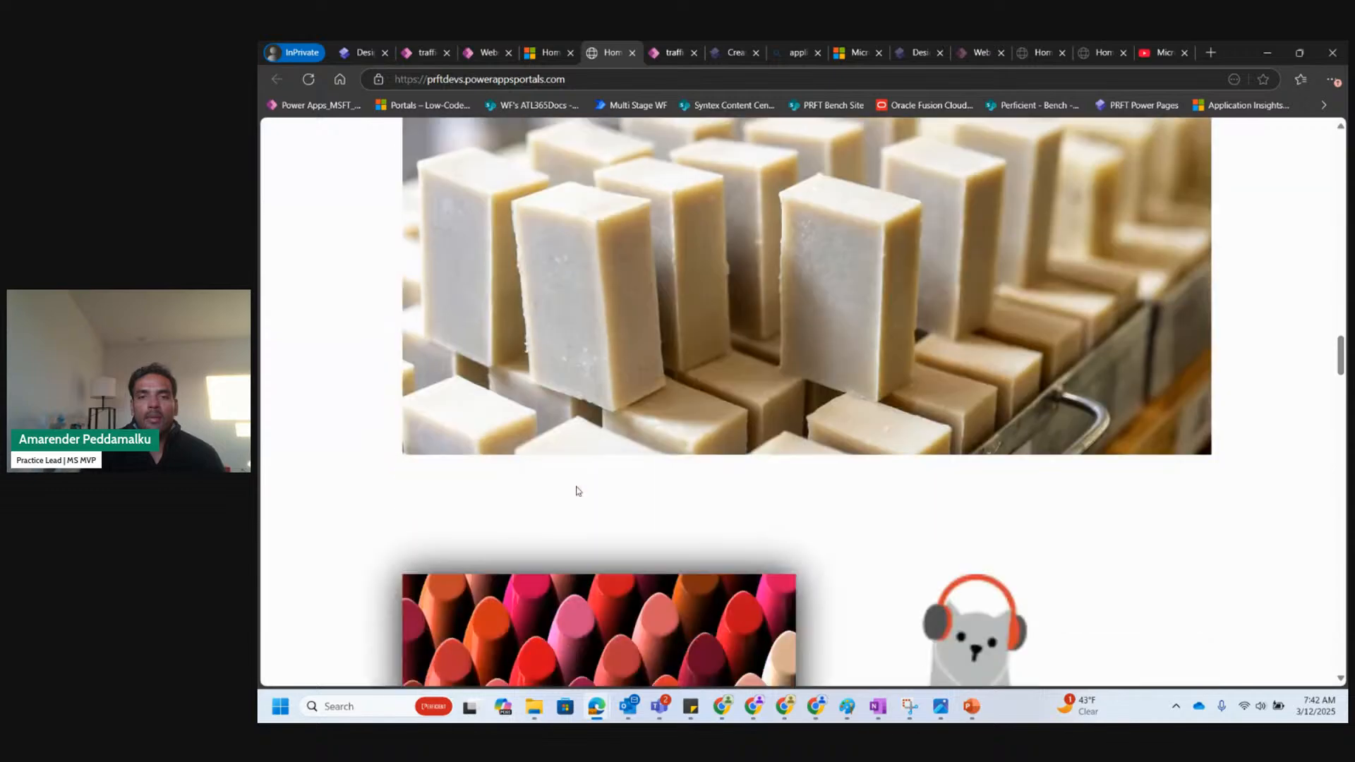
pyautogui.scroll(-12, 575, 490)
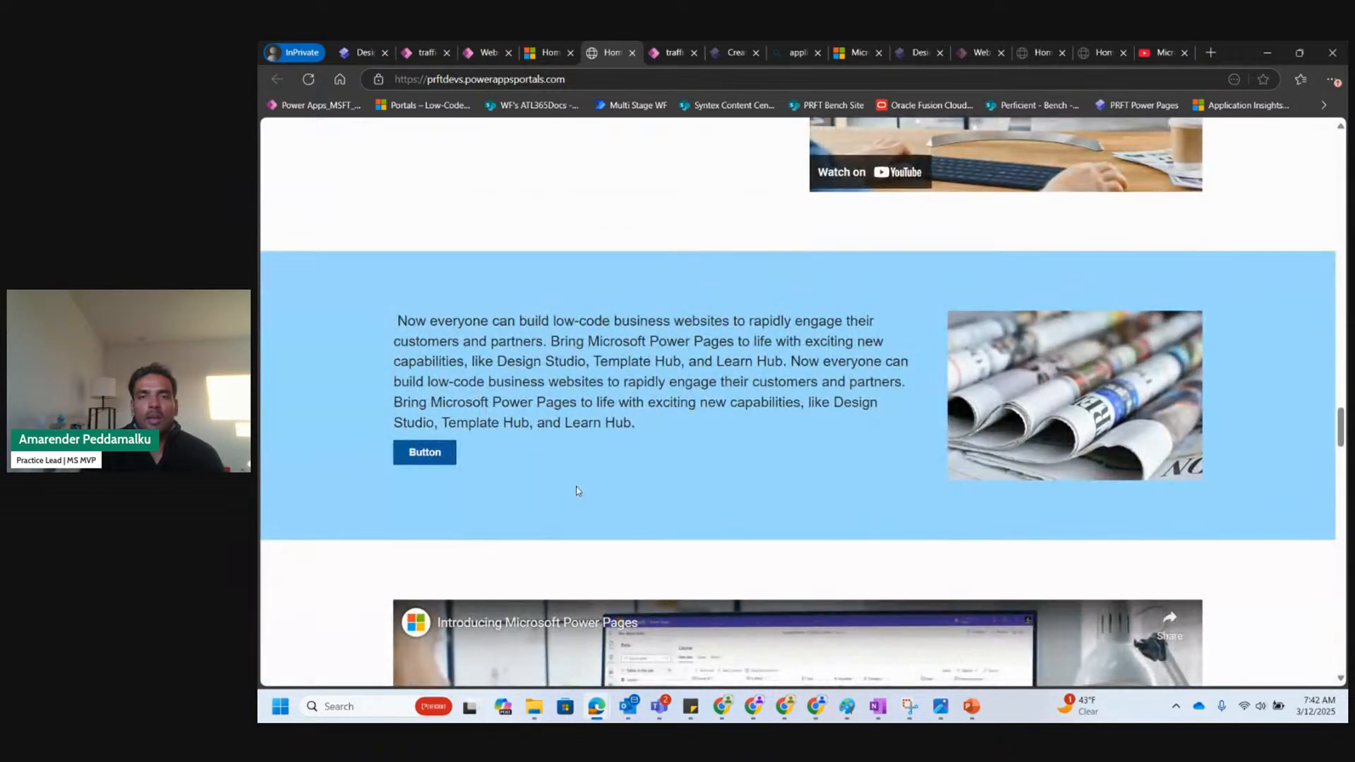
pyautogui.scroll(-2, 576, 490)
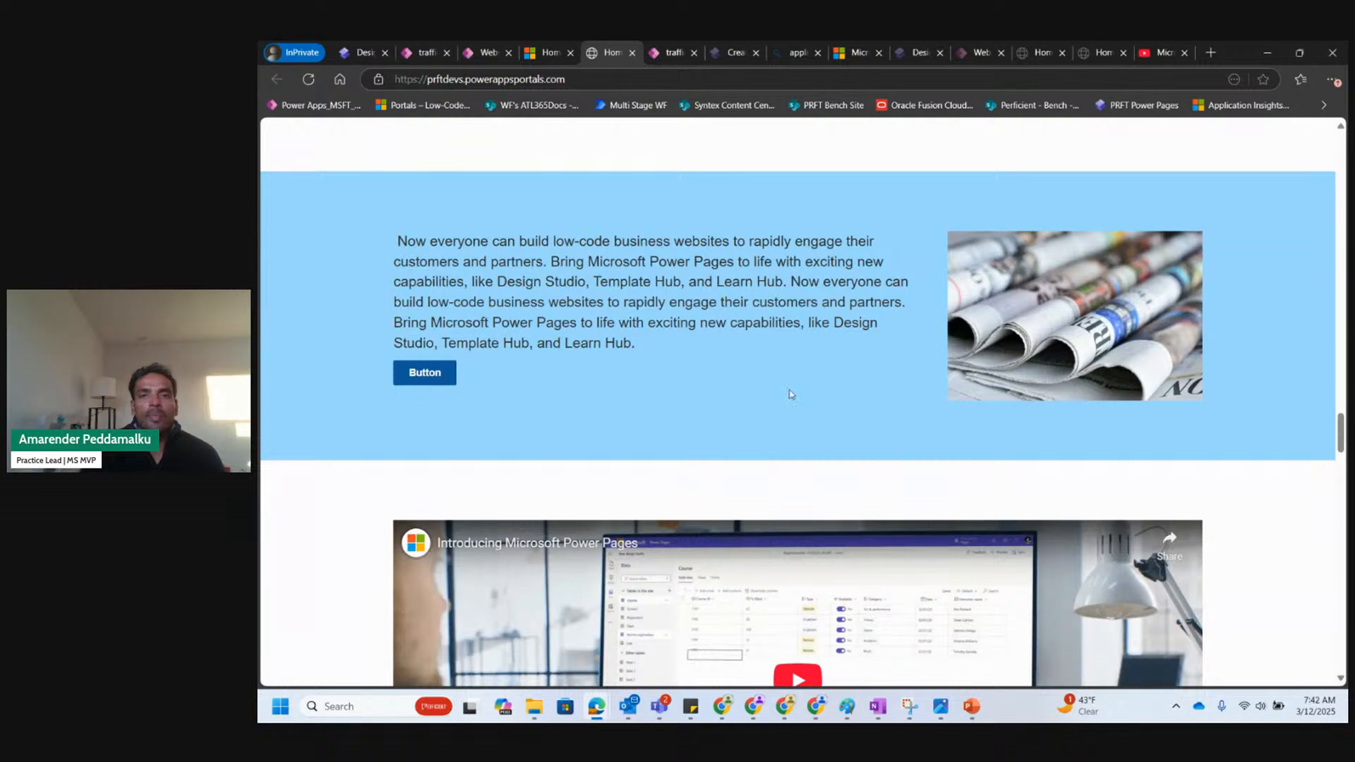
pyautogui.scroll(-5, 797, 393)
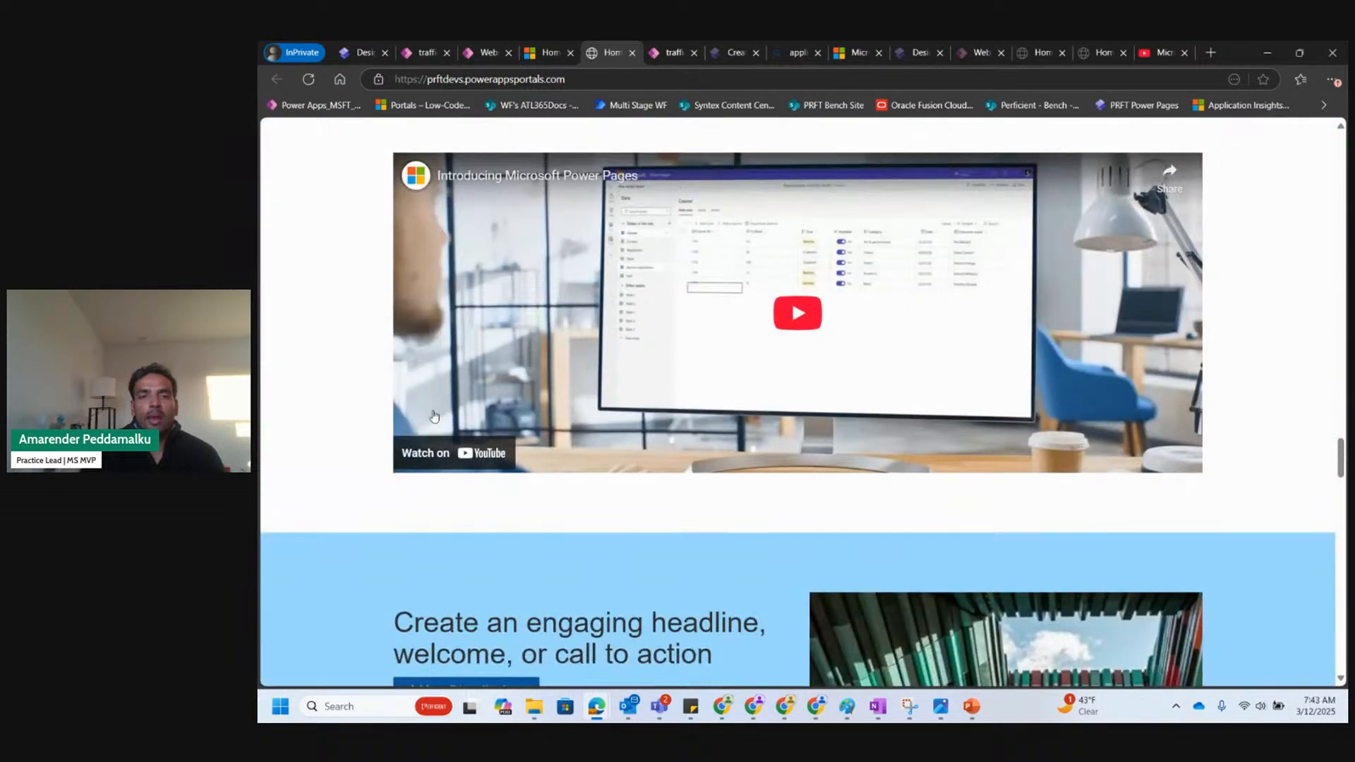
pyautogui.scroll(-10, 635, 575)
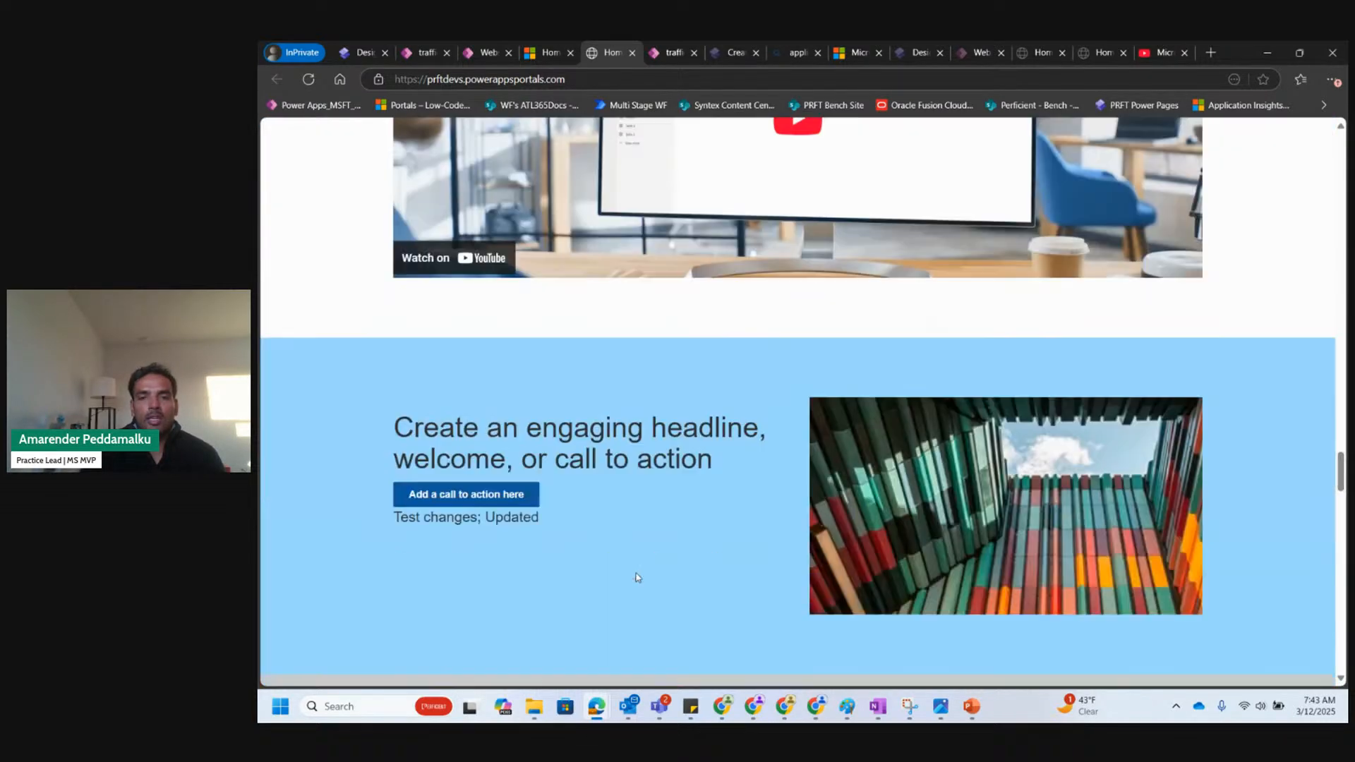
pyautogui.scroll(-5, 638, 577)
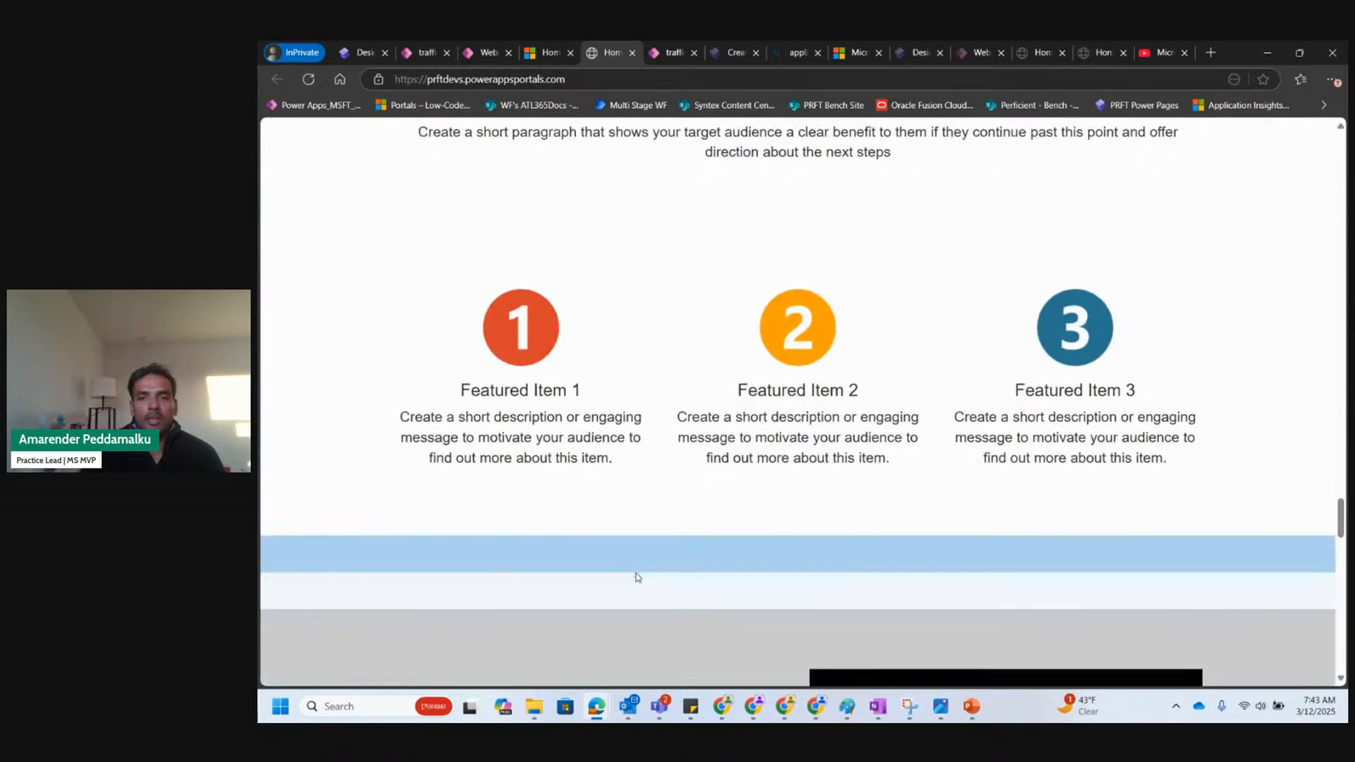
pyautogui.scroll(-2, 638, 577)
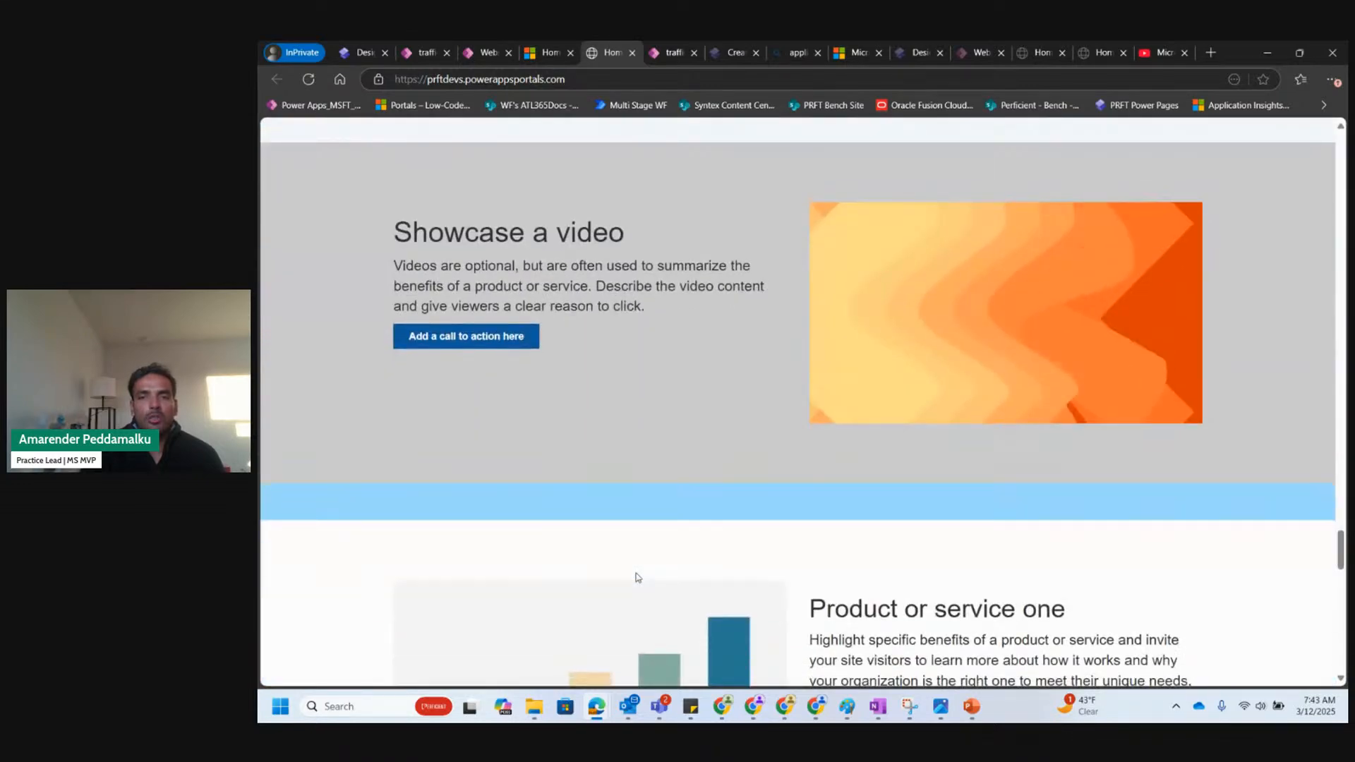
pyautogui.scroll(-4, 637, 577)
pyautogui.scroll(-14, 638, 577)
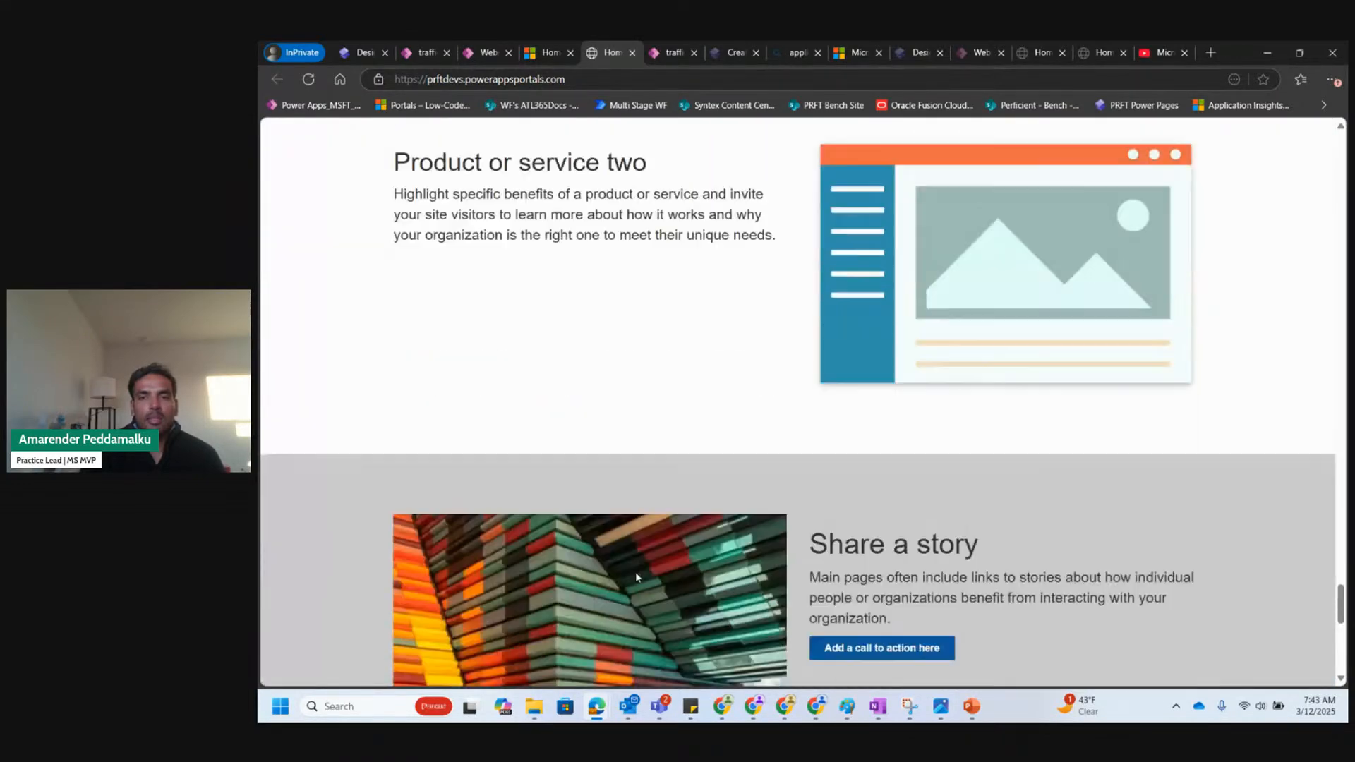
pyautogui.scroll(-2, 638, 578)
pyautogui.scroll(10, 637, 578)
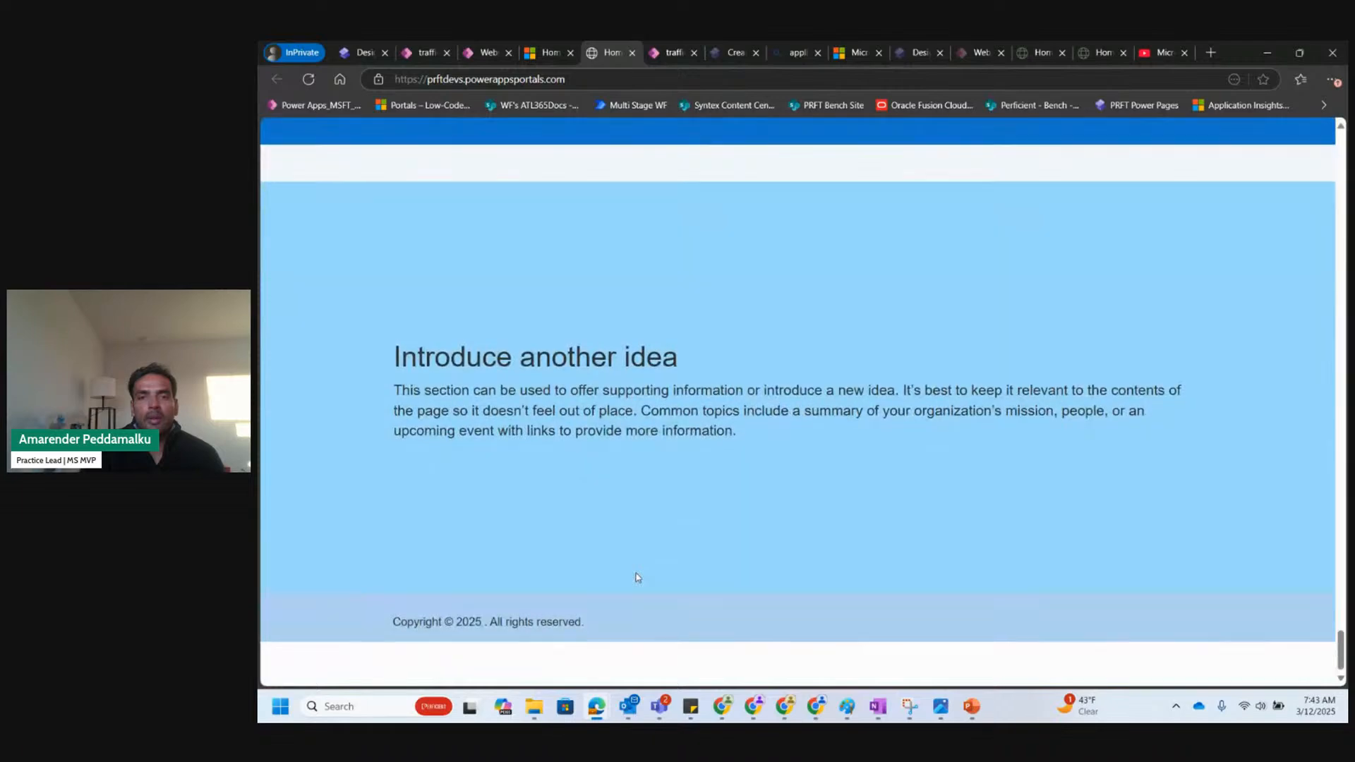
pyautogui.scroll(12, 637, 577)
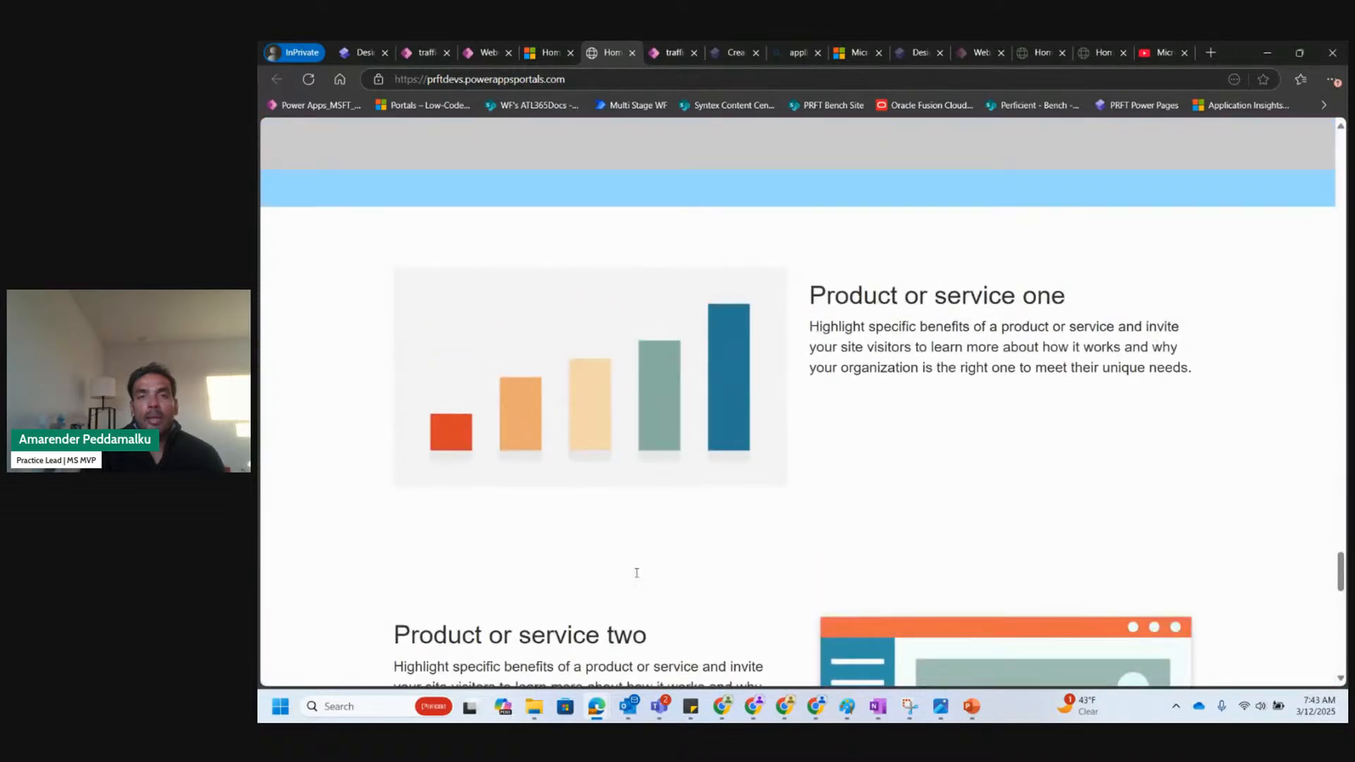
pyautogui.scroll(15, 637, 413)
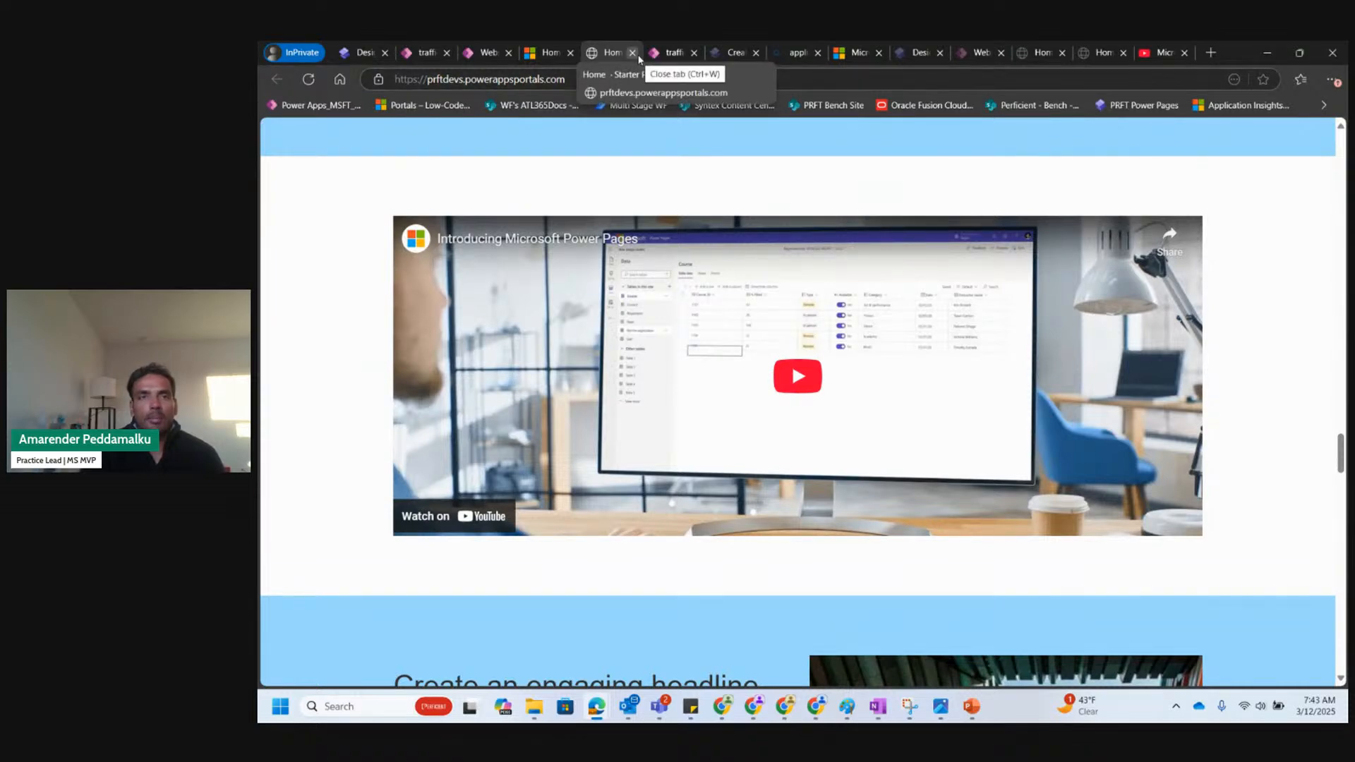
# Leave the site's design studio and go to the PRFT Power Pages home with the list of active sites.
pyautogui.click(420, 52)
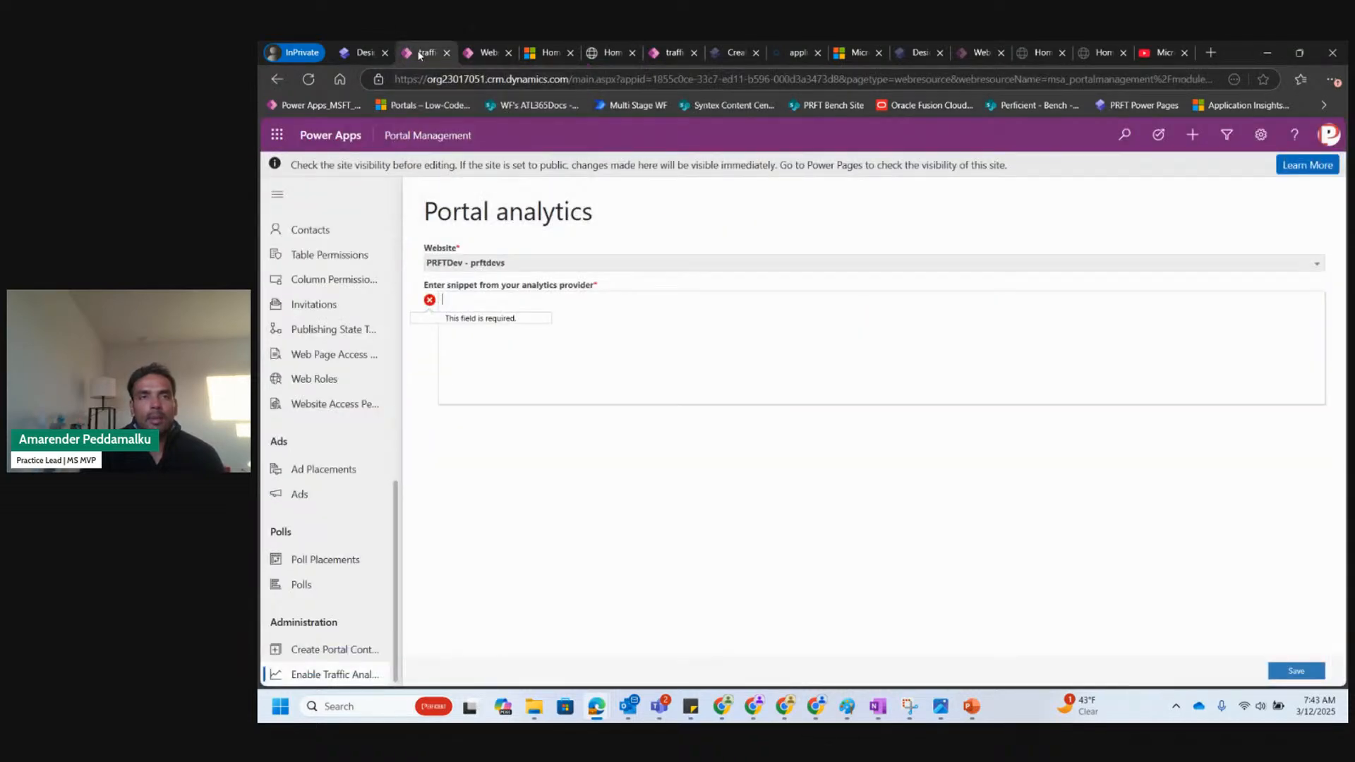
pyautogui.click(363, 51)
pyautogui.click(482, 80)
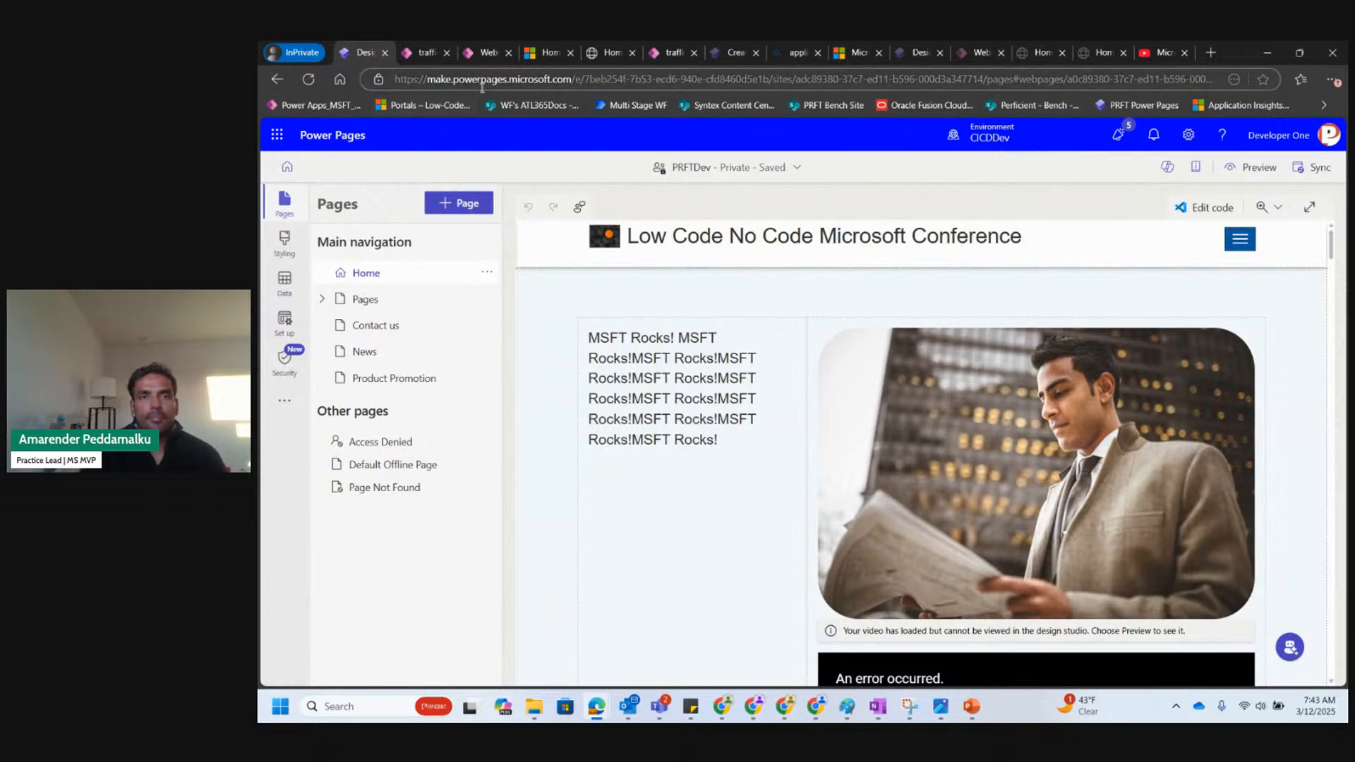
pyautogui.write('make')
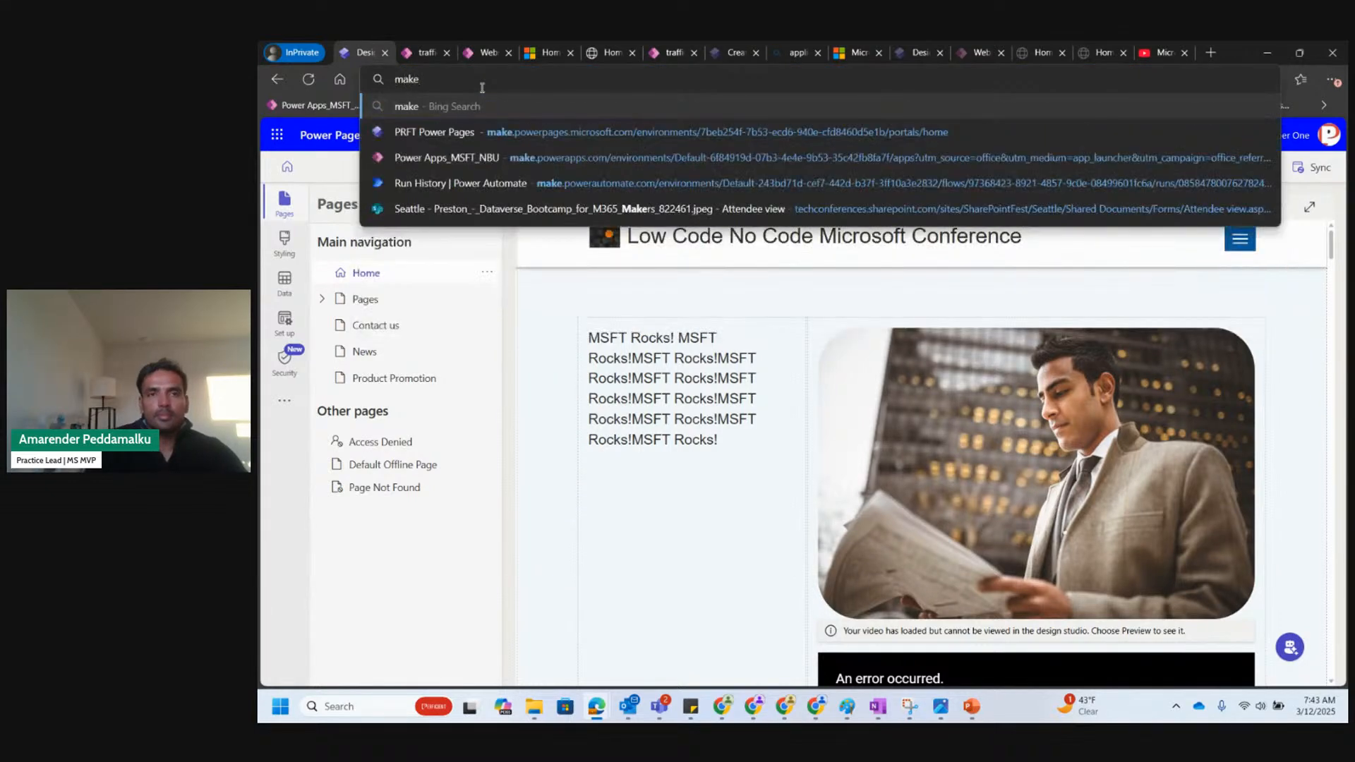
pyautogui.click(540, 134)
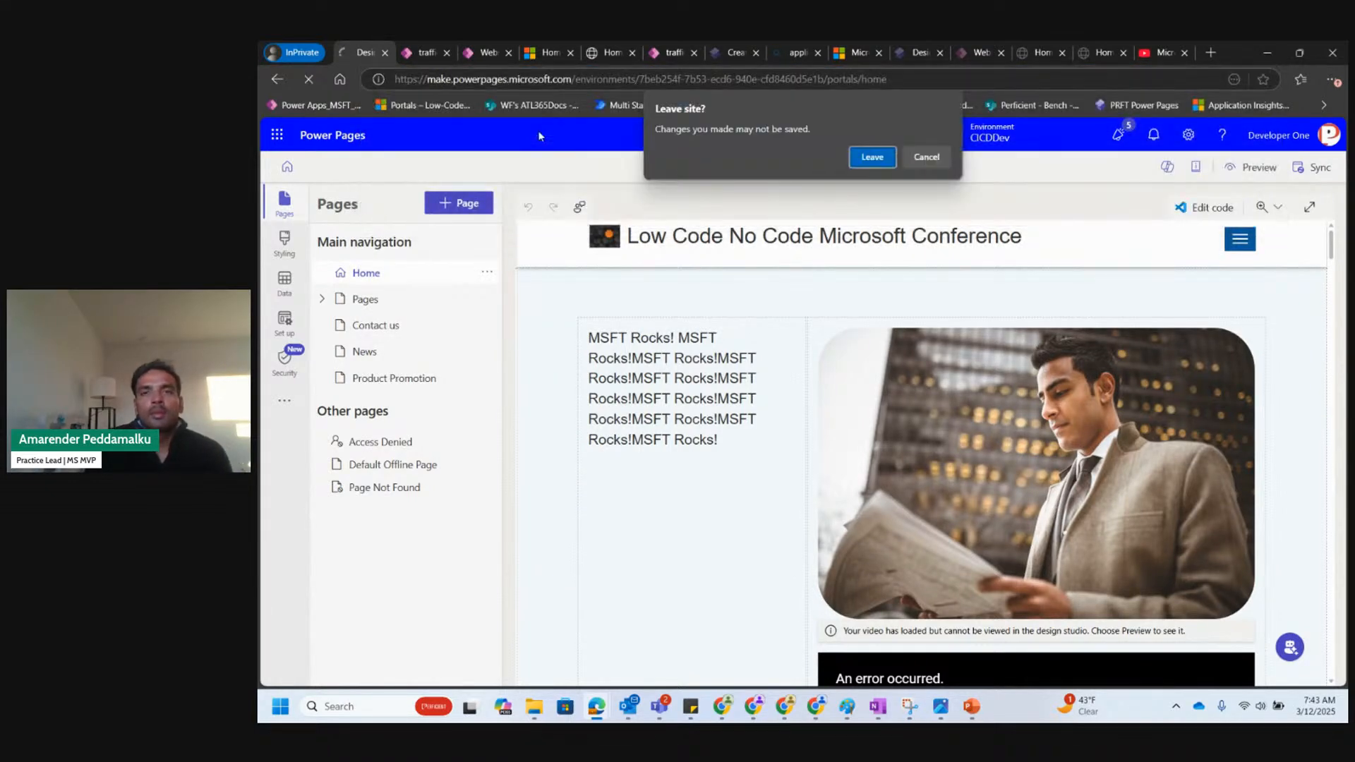
pyautogui.click(888, 161)
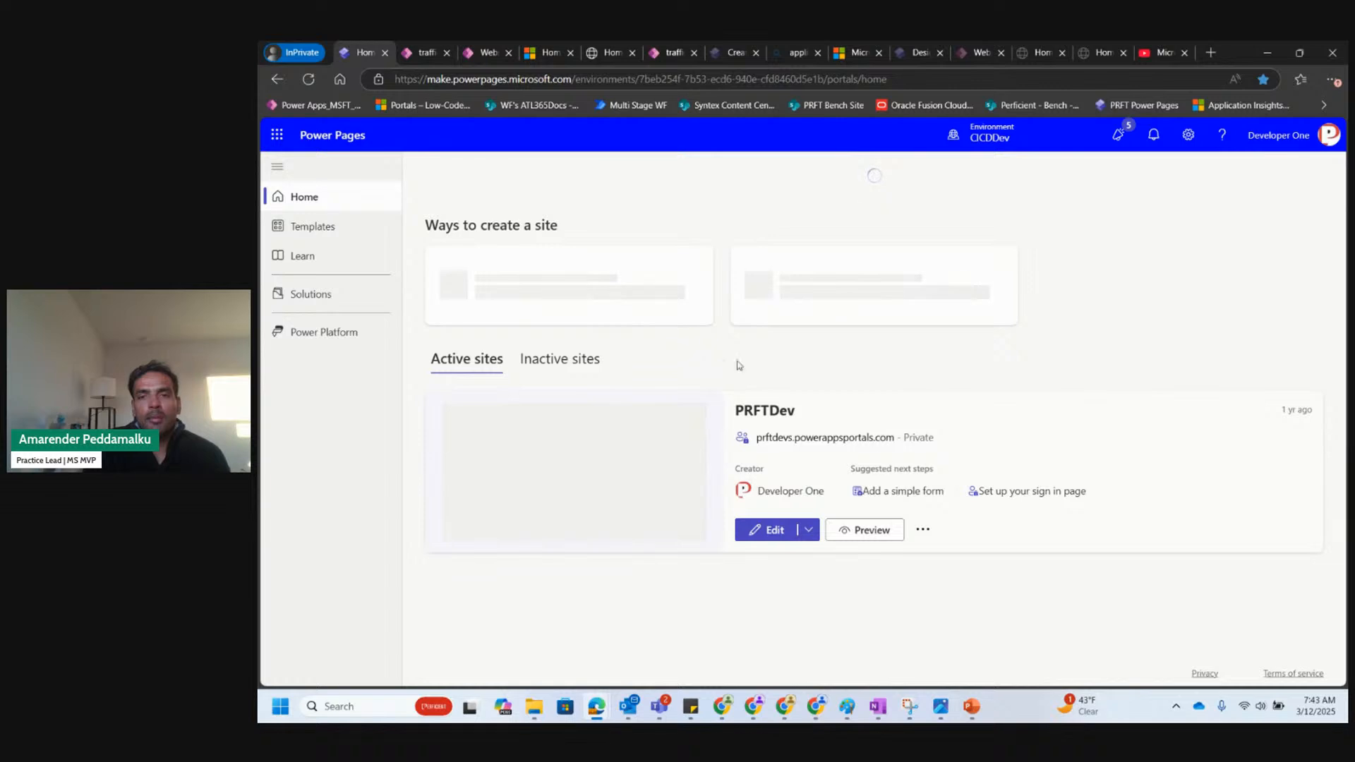
# Open the PRFTDev site's settings in the Power Platform admin center.
pyautogui.click(923, 531)
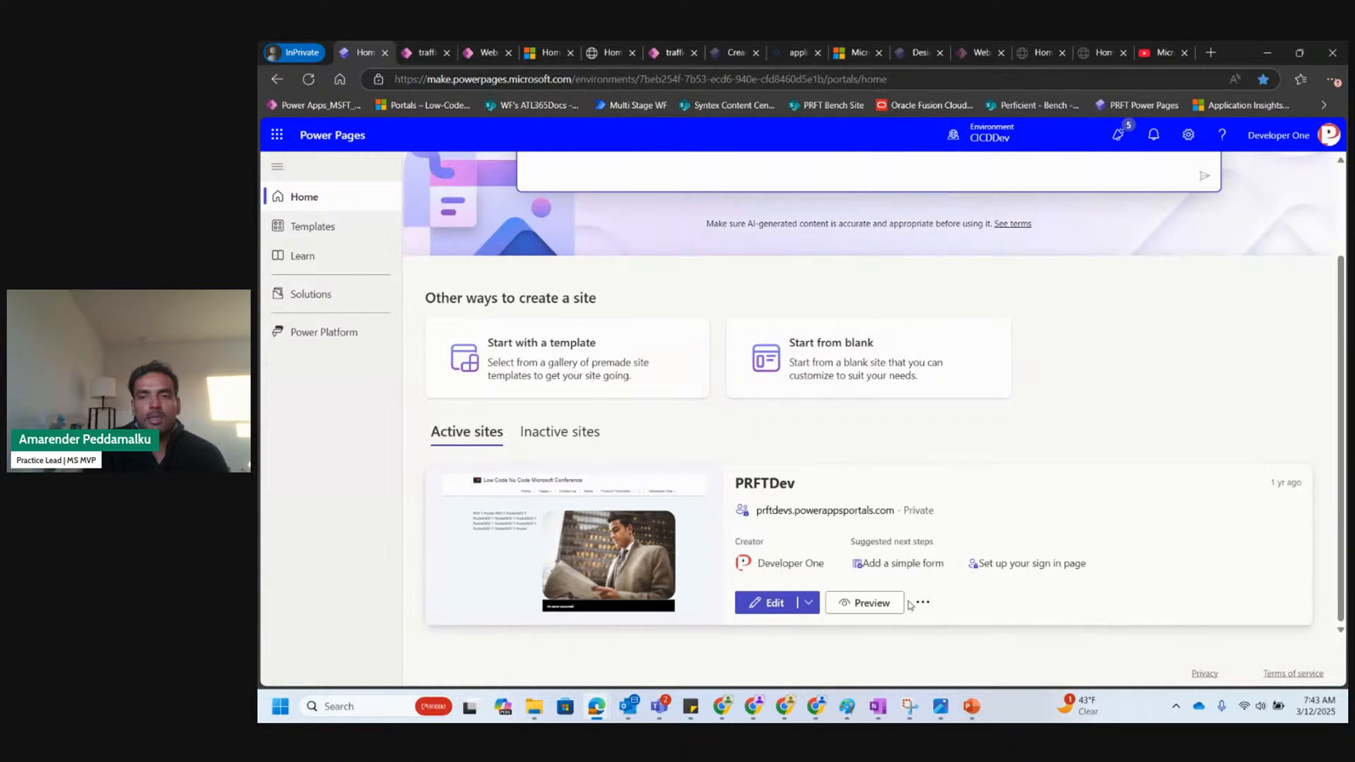
pyautogui.click(918, 605)
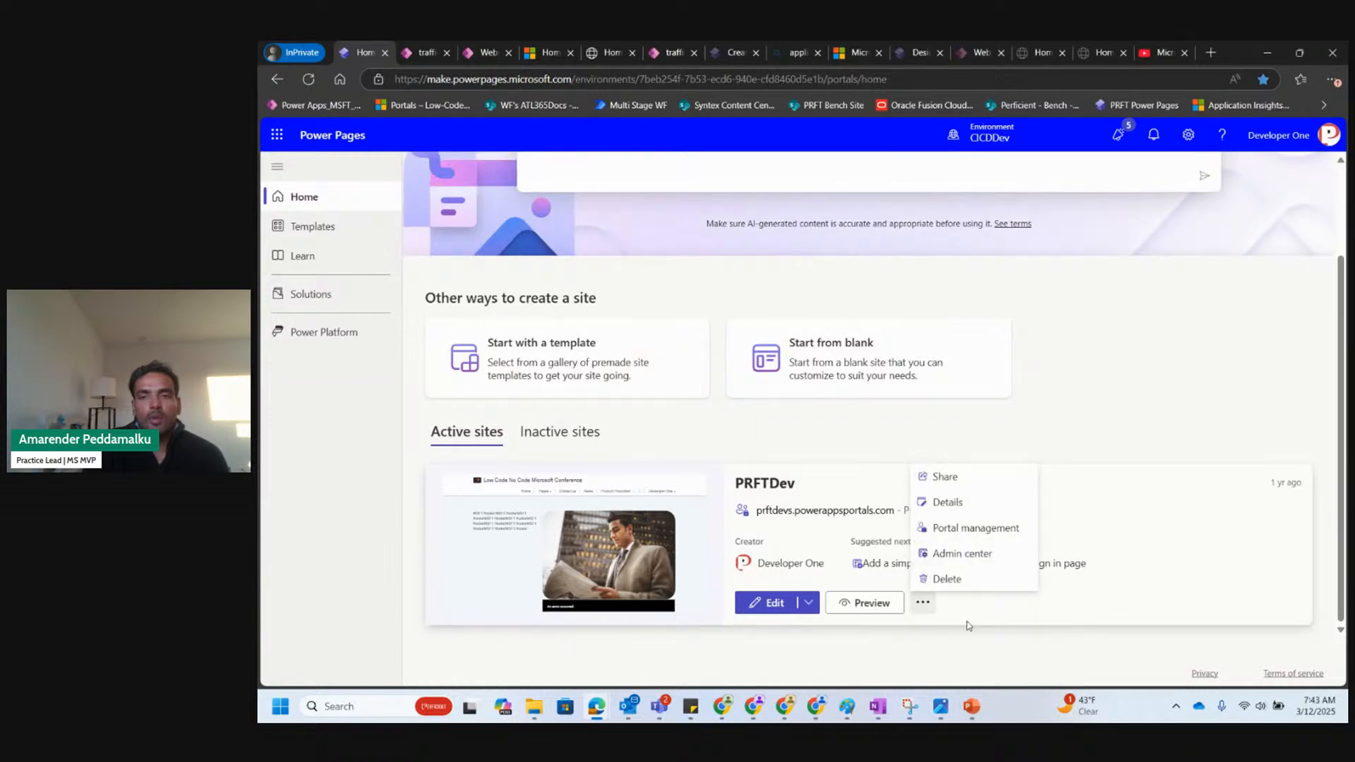
pyautogui.click(981, 552)
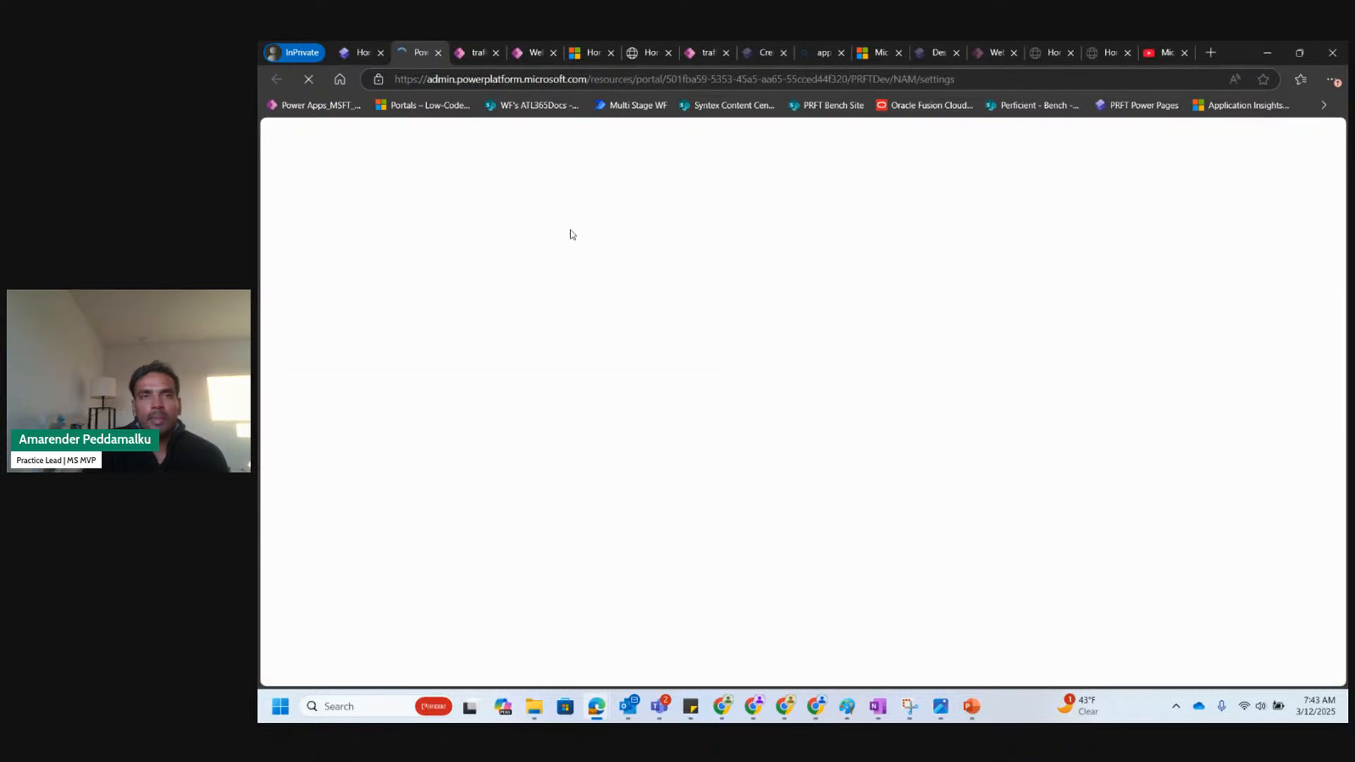
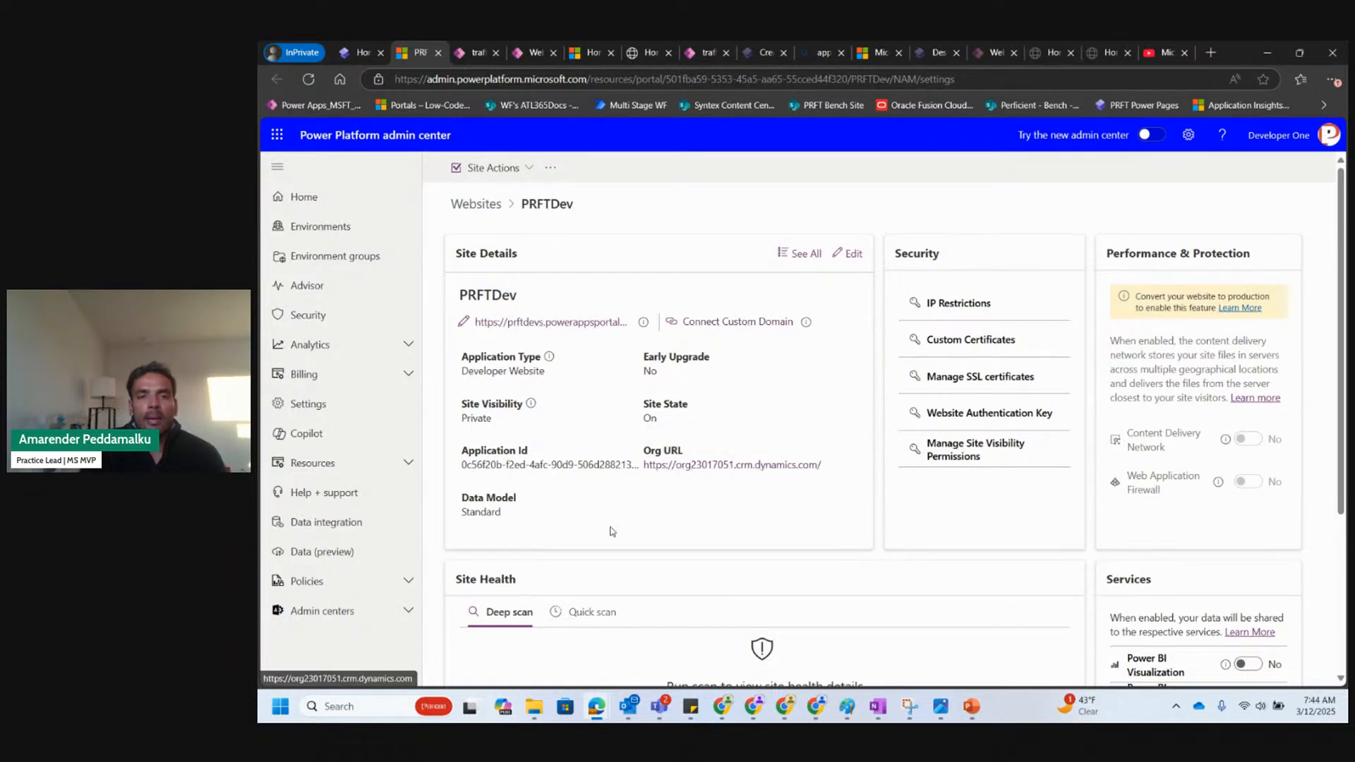
# Review the PRFTDev site's details, security options, performance and protection, site health scans and services.
pyautogui.scroll(-2, 611, 528)
pyautogui.scroll(-2, 612, 531)
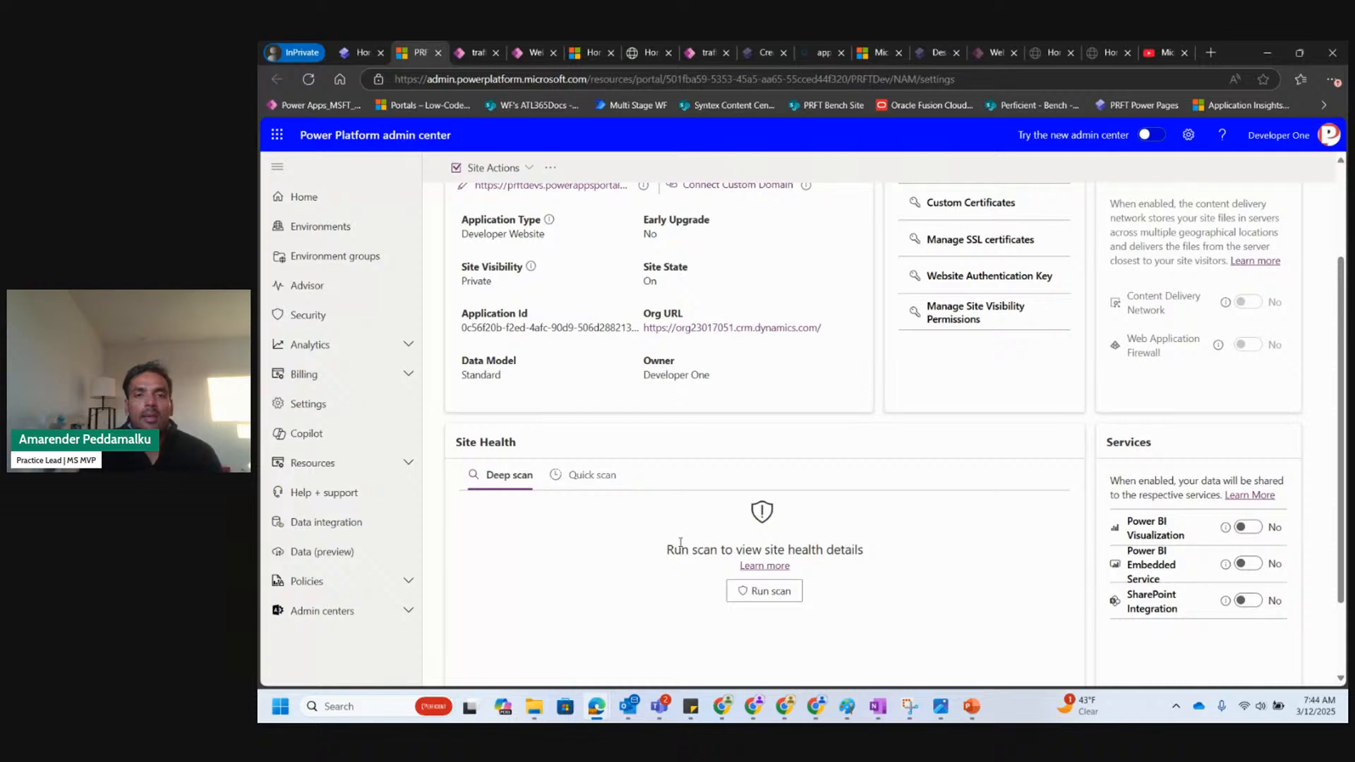
pyautogui.scroll(1, 680, 543)
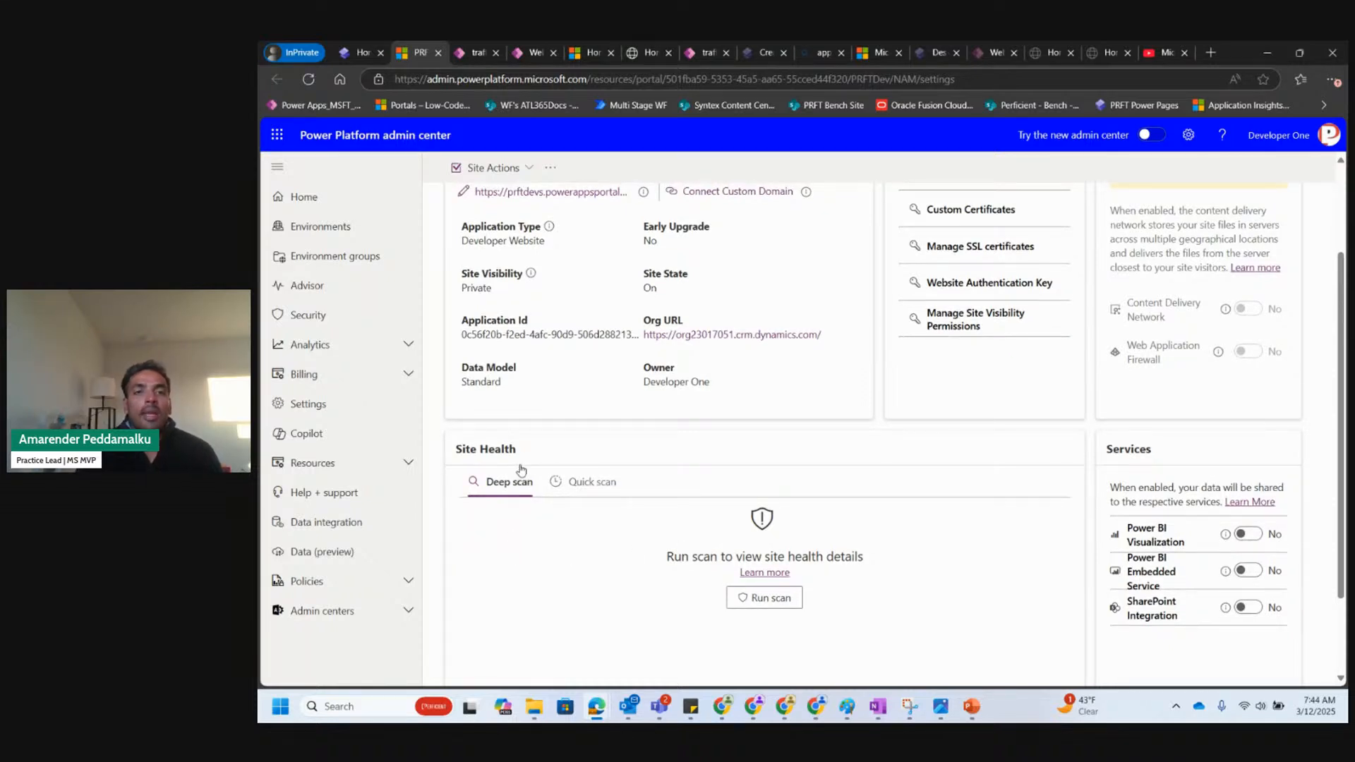
pyautogui.scroll(1, 517, 449)
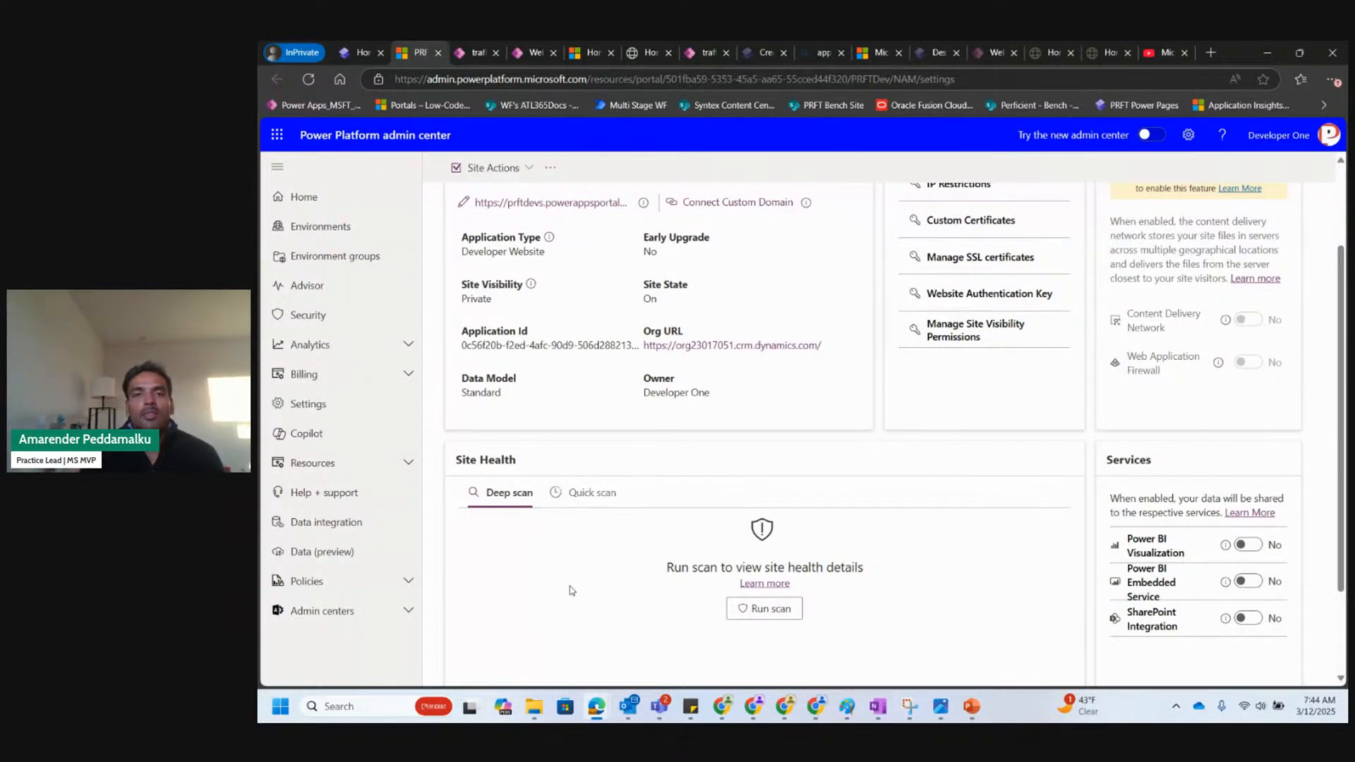
pyautogui.scroll(1, 571, 590)
pyautogui.scroll(-2, 572, 590)
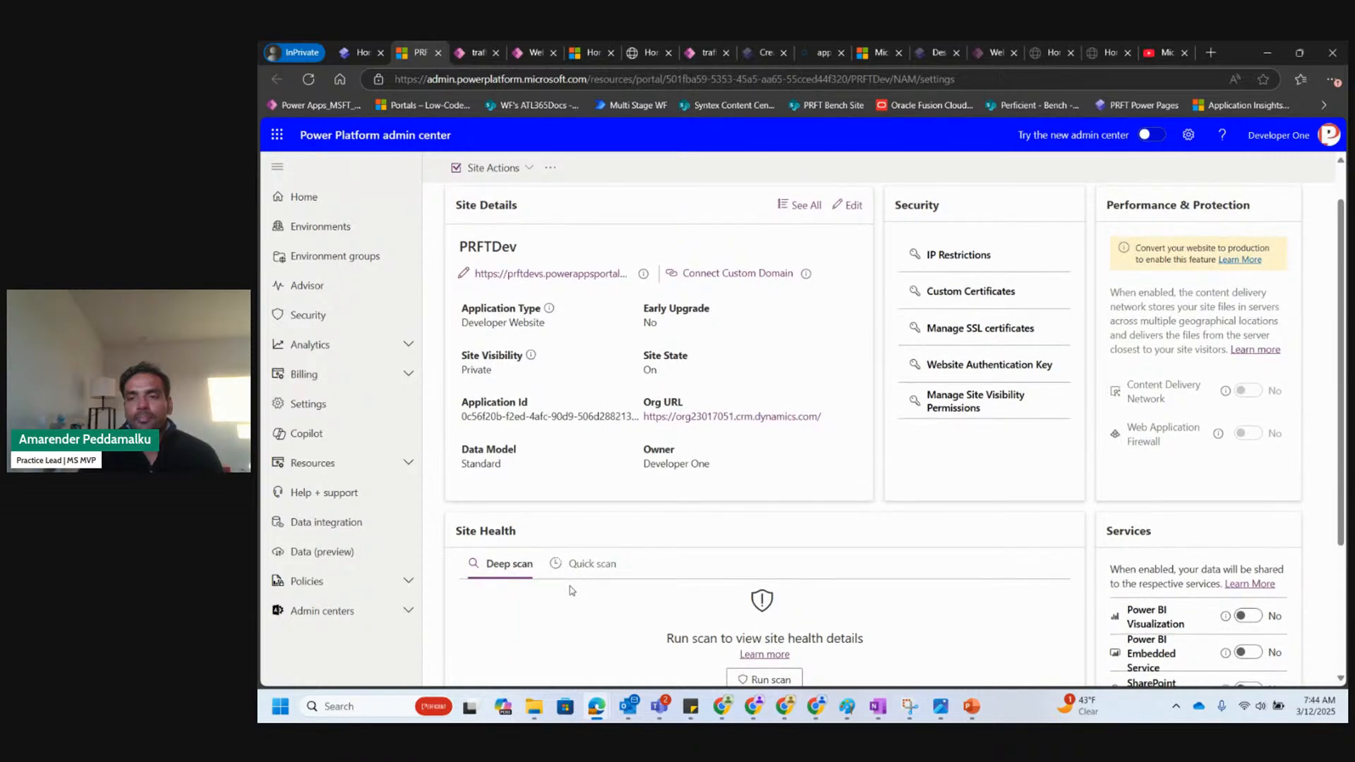
pyautogui.scroll(3, 572, 590)
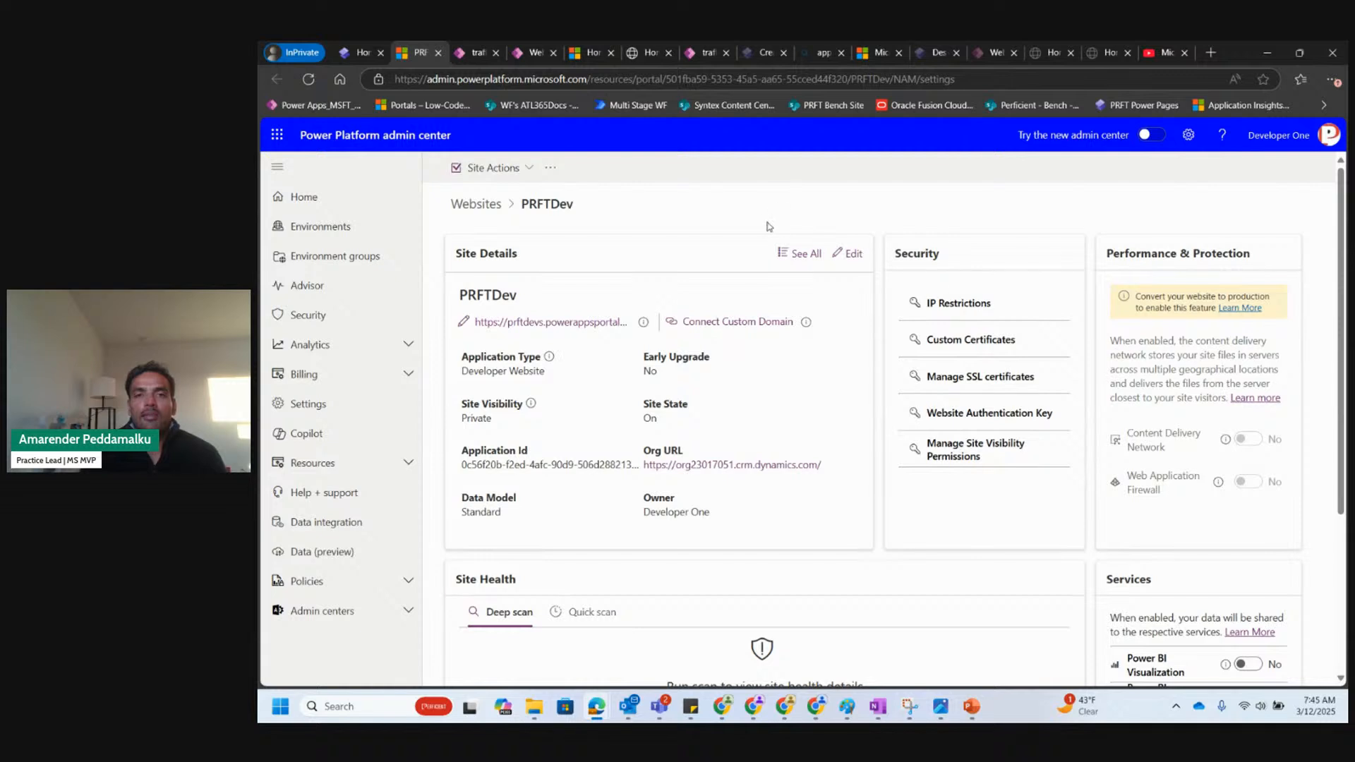
# Check the available site actions and additional commands for PRFTDev, and look over its performance and service options.
pyautogui.click(528, 167)
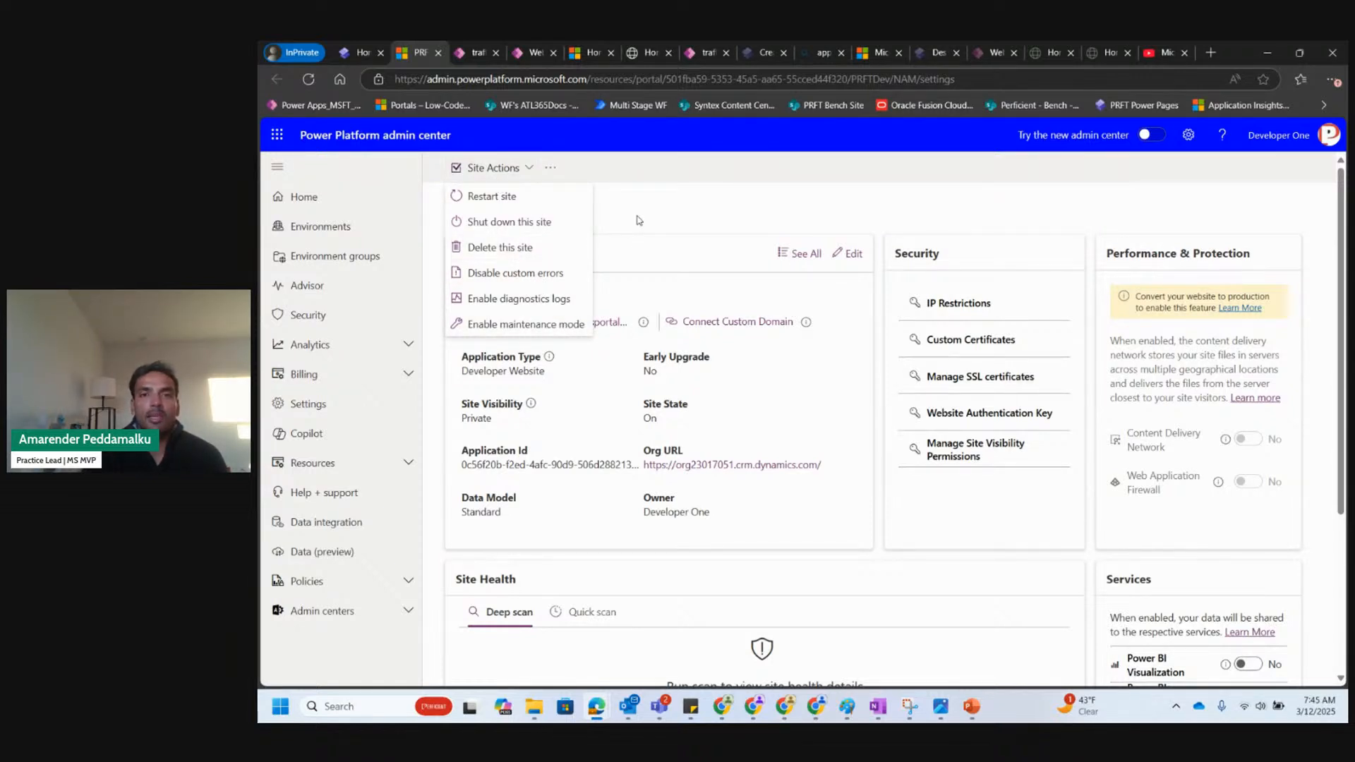
pyautogui.click(552, 168)
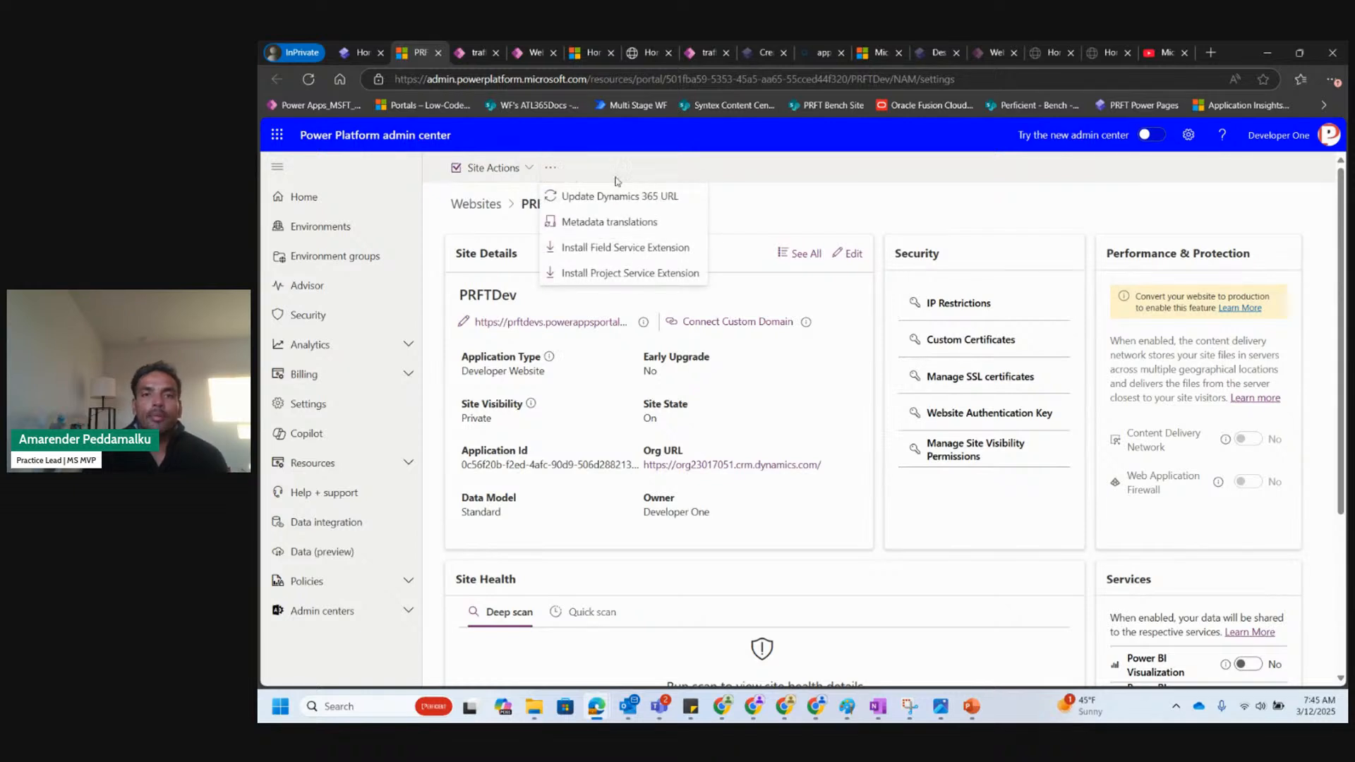
pyautogui.click(803, 216)
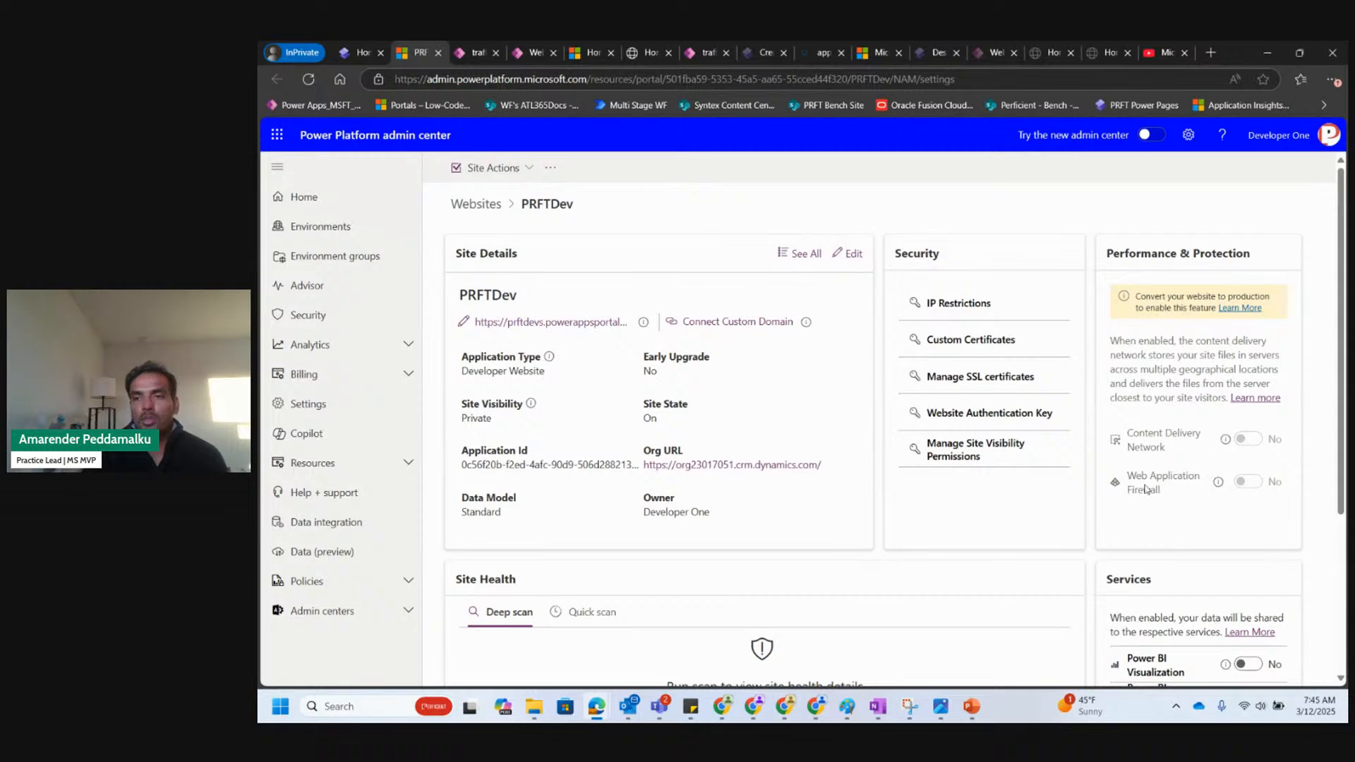
pyautogui.scroll(-3, 898, 563)
pyautogui.scroll(2, 897, 562)
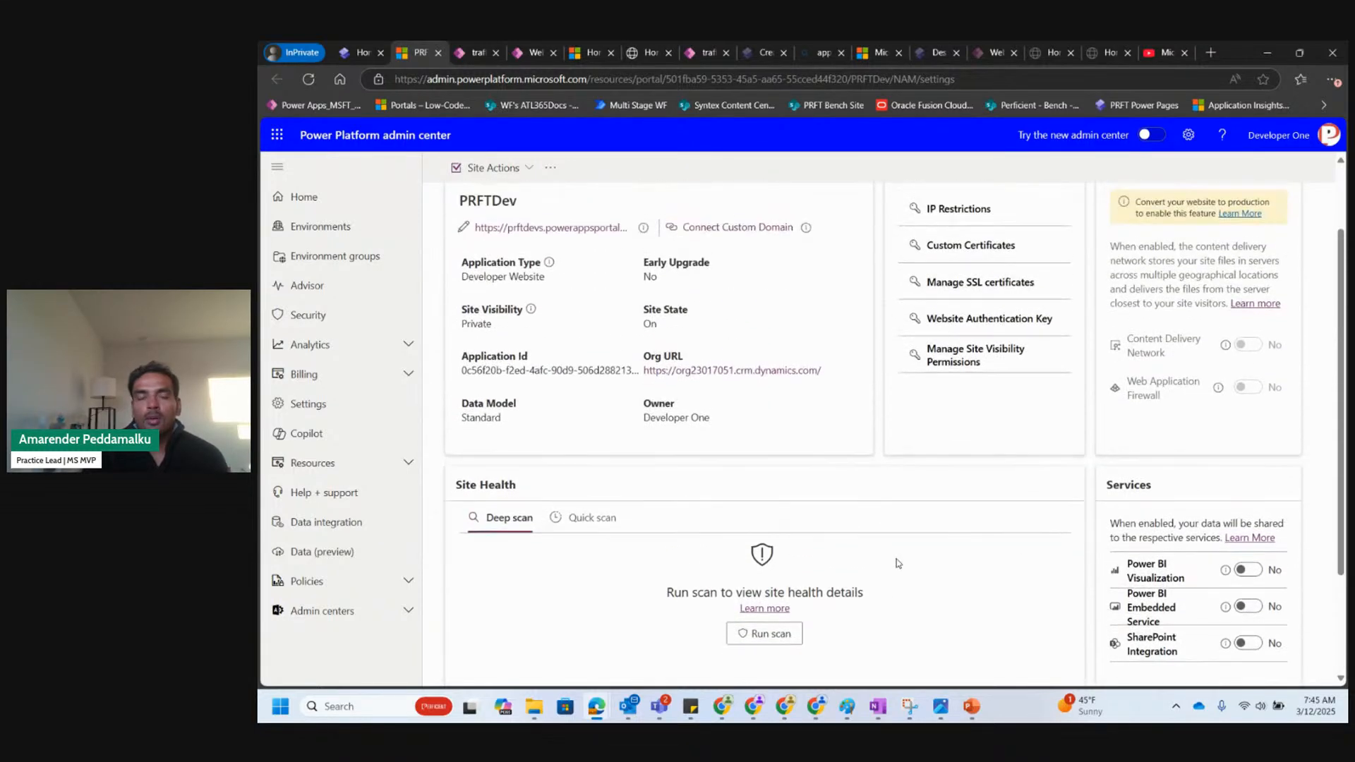
# Return to the Power Pages home and compare the ways to create a site: Copilot, template or blank.
pyautogui.click(360, 54)
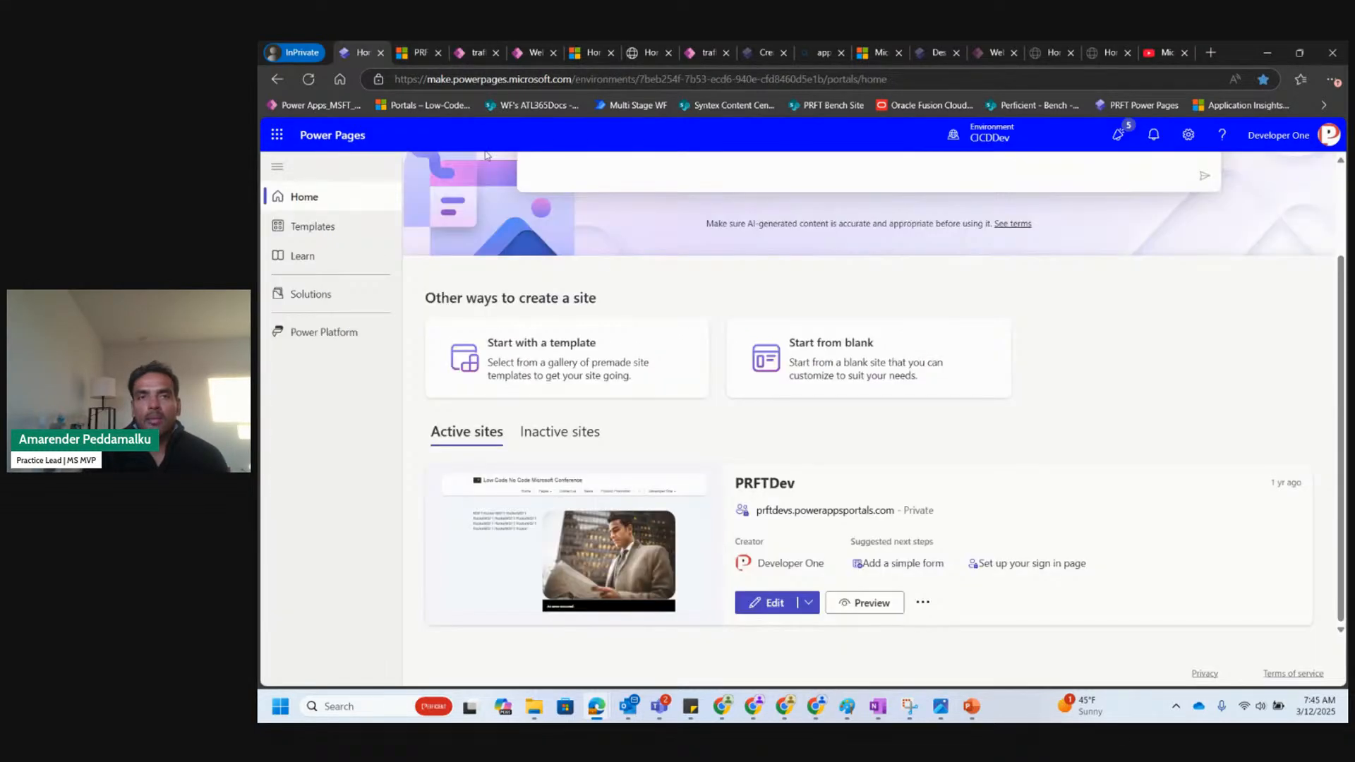
pyautogui.scroll(1, 688, 310)
pyautogui.scroll(1, 688, 310)
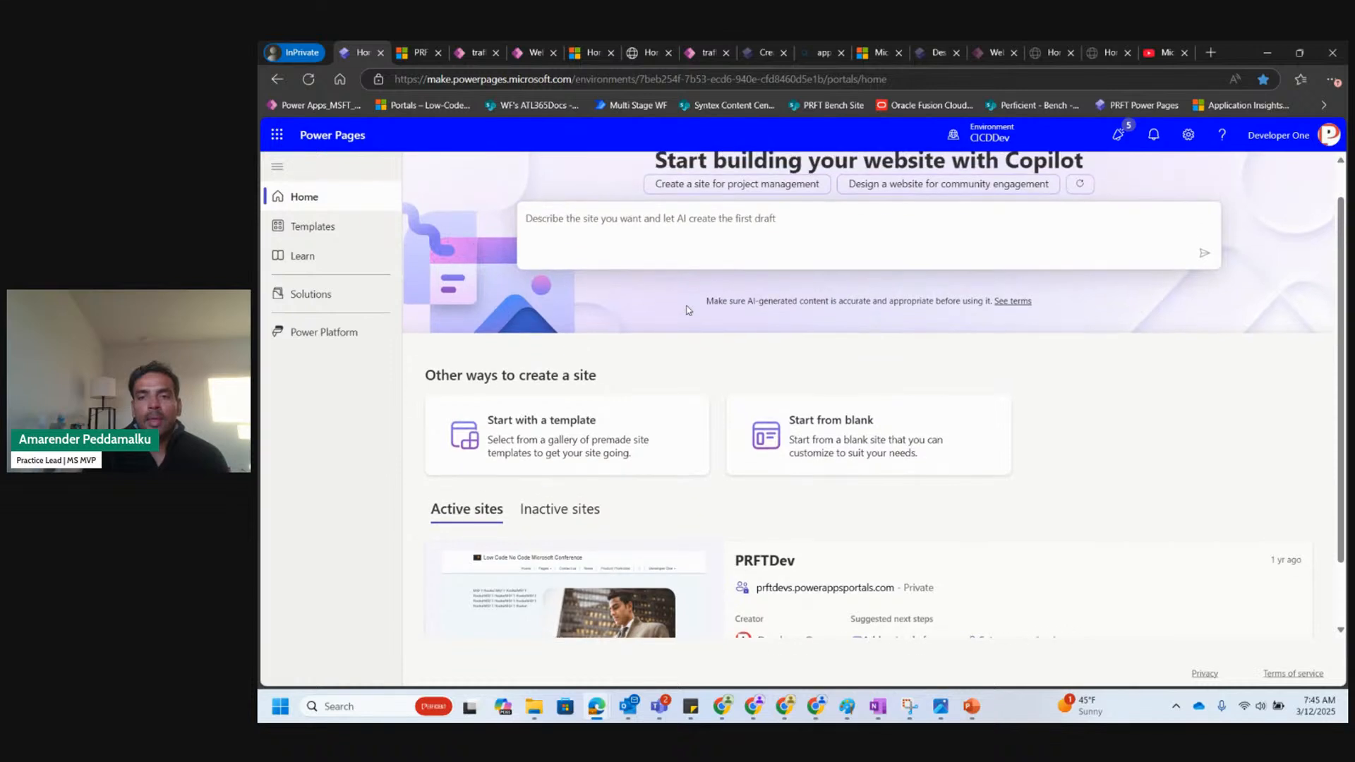
pyautogui.scroll(-2, 976, 402)
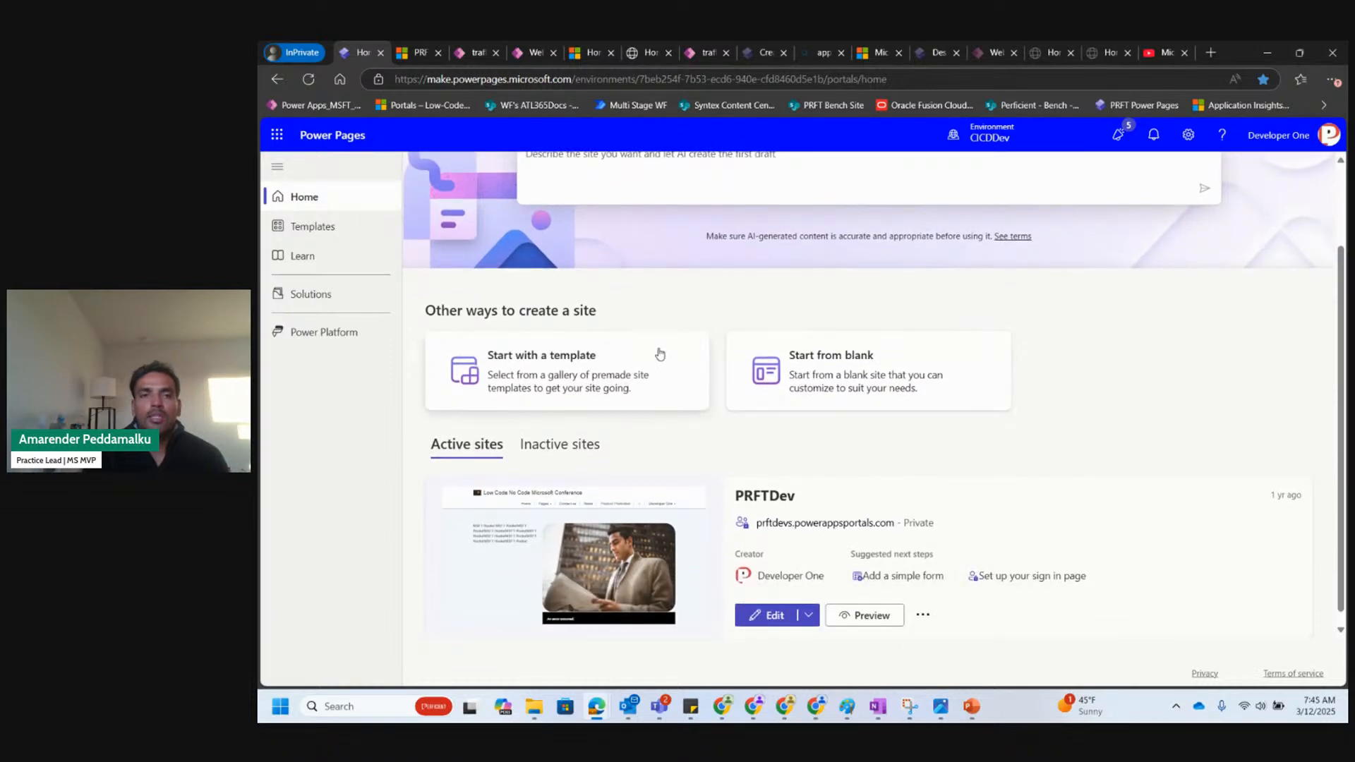
pyautogui.scroll(1, 656, 361)
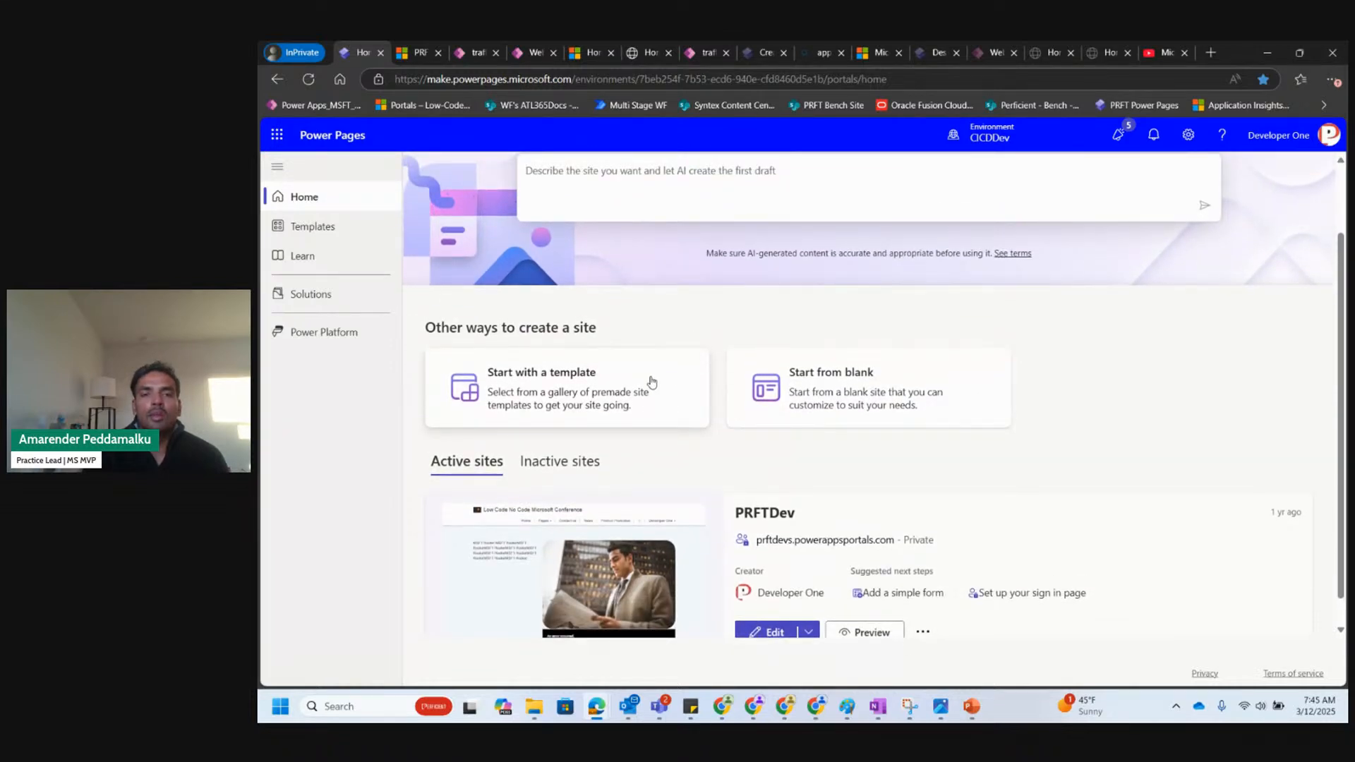
# Start creating a site from a template and choose Starter layout 1 after previewing it.
pyautogui.click(653, 381)
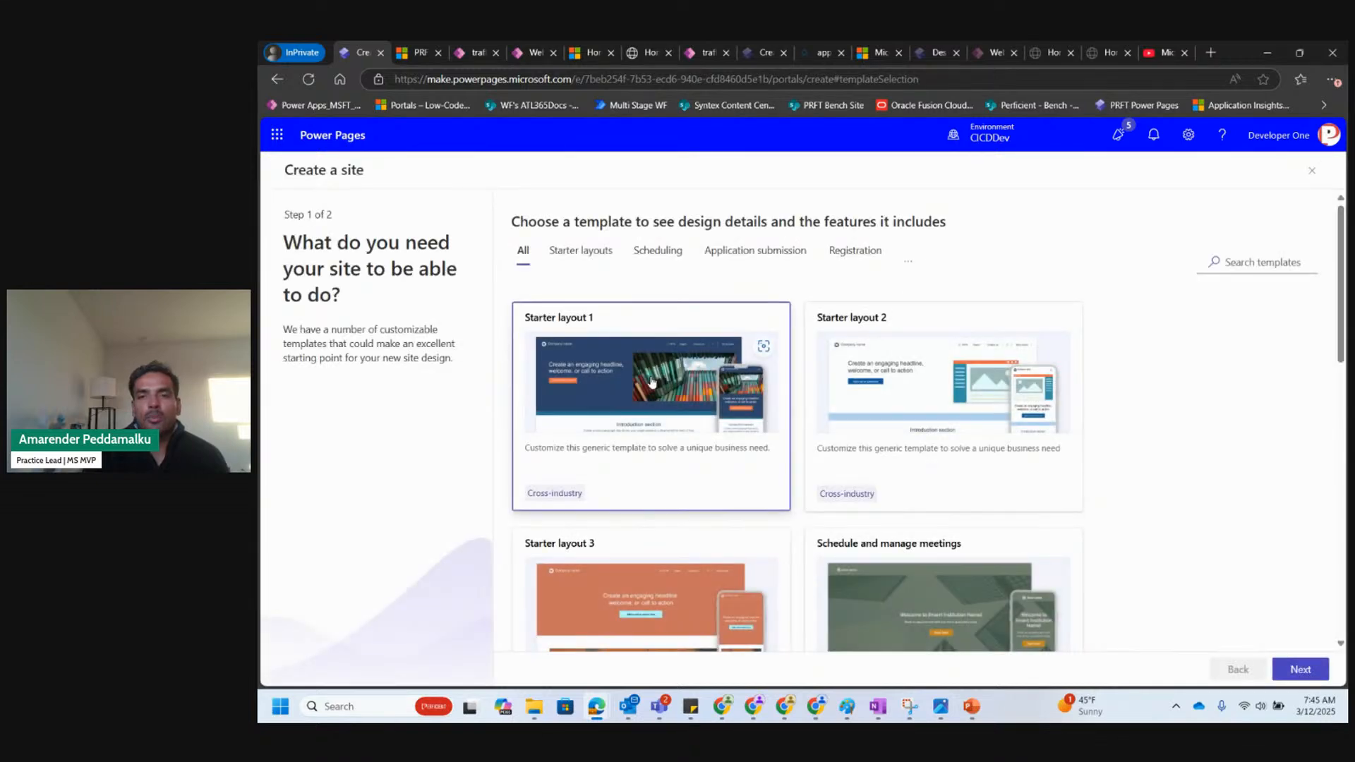
pyautogui.click(651, 390)
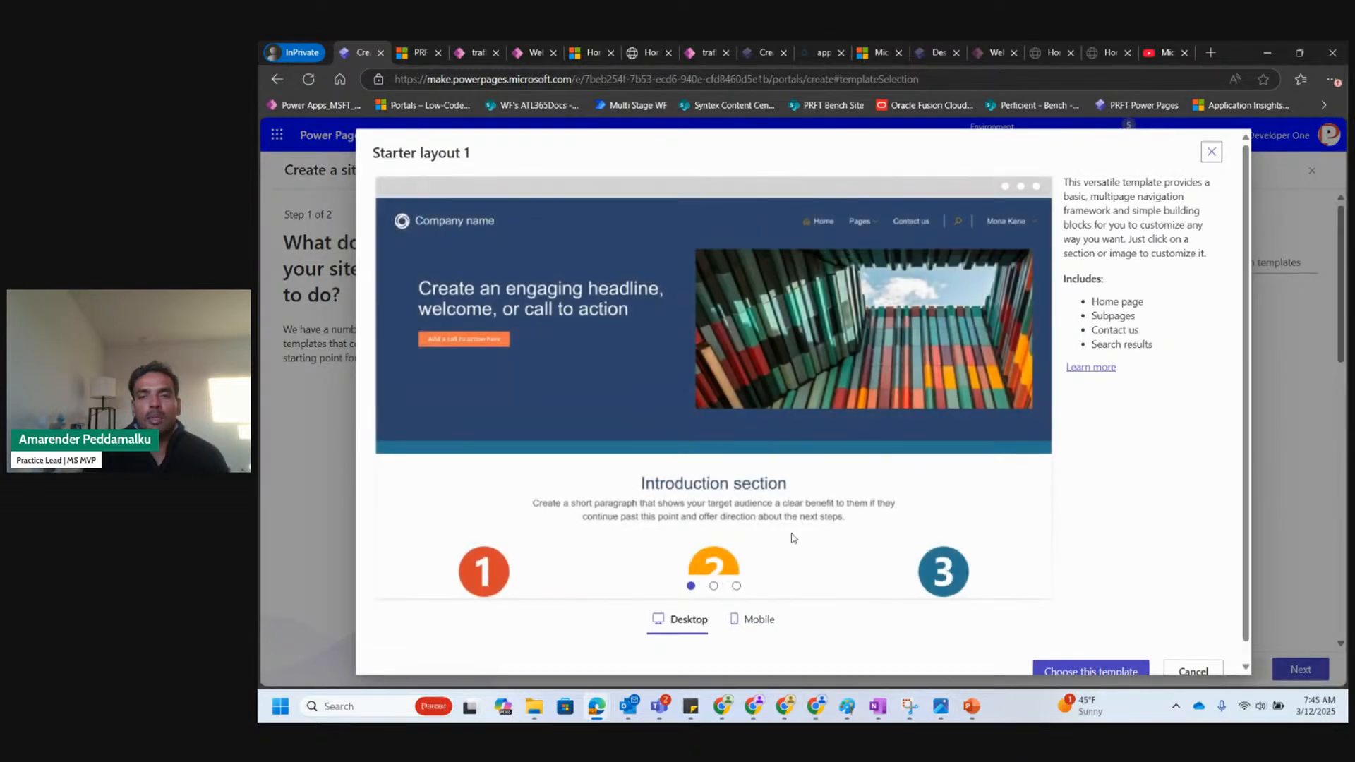
pyautogui.click(1092, 673)
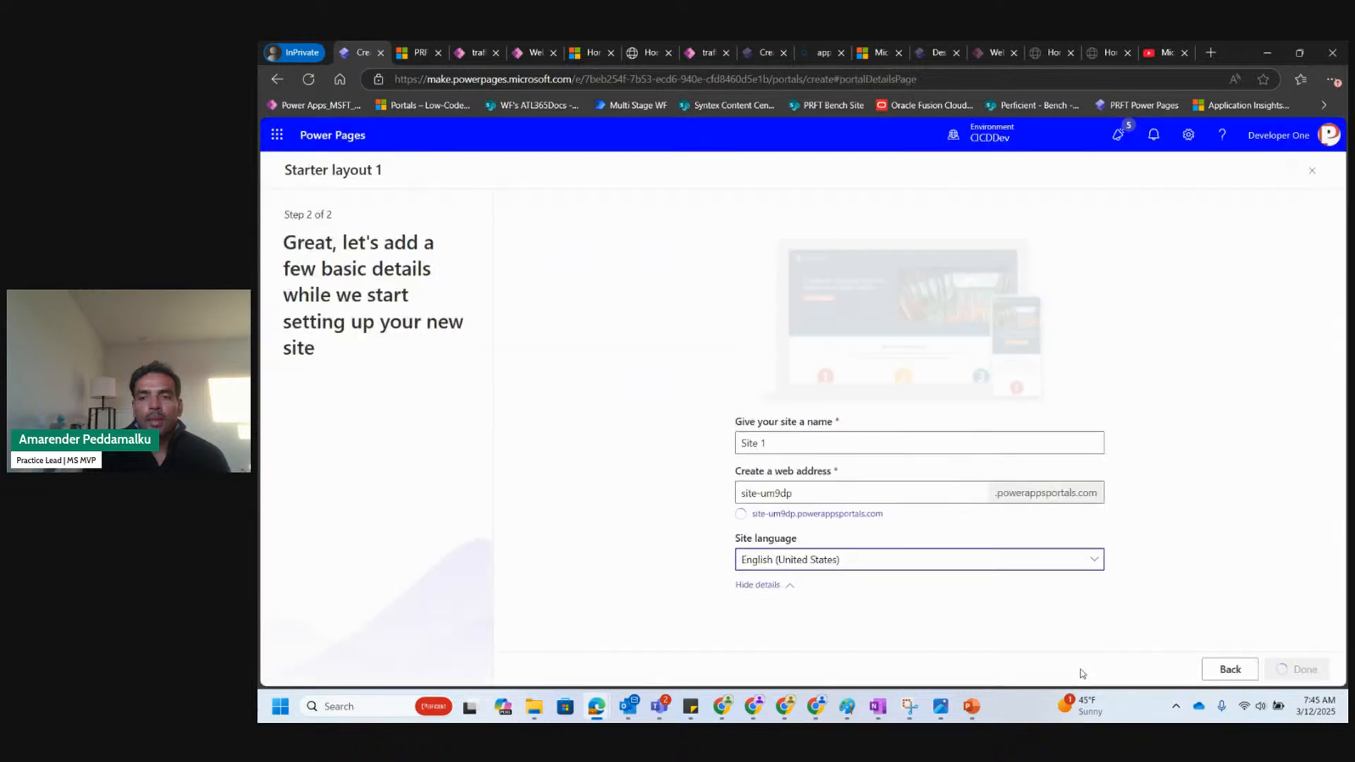
# Try test as the new site's web address and point out the fixed powerappsportals.com domain.
pyautogui.click(798, 493)
pyautogui.hotkey('ctrl', 'shift', 'Left')
pyautogui.hotkey('ctrl', 'shift', 'Left')
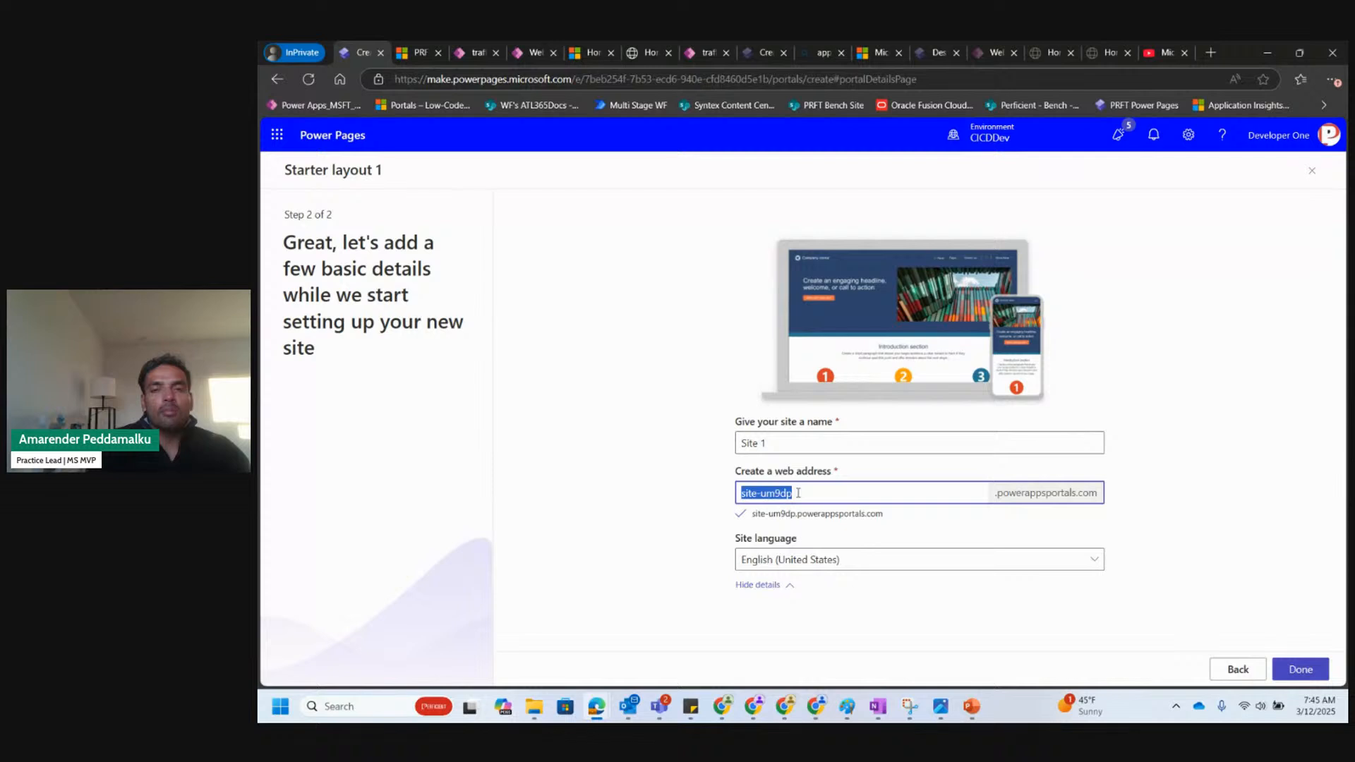
pyautogui.write('test')
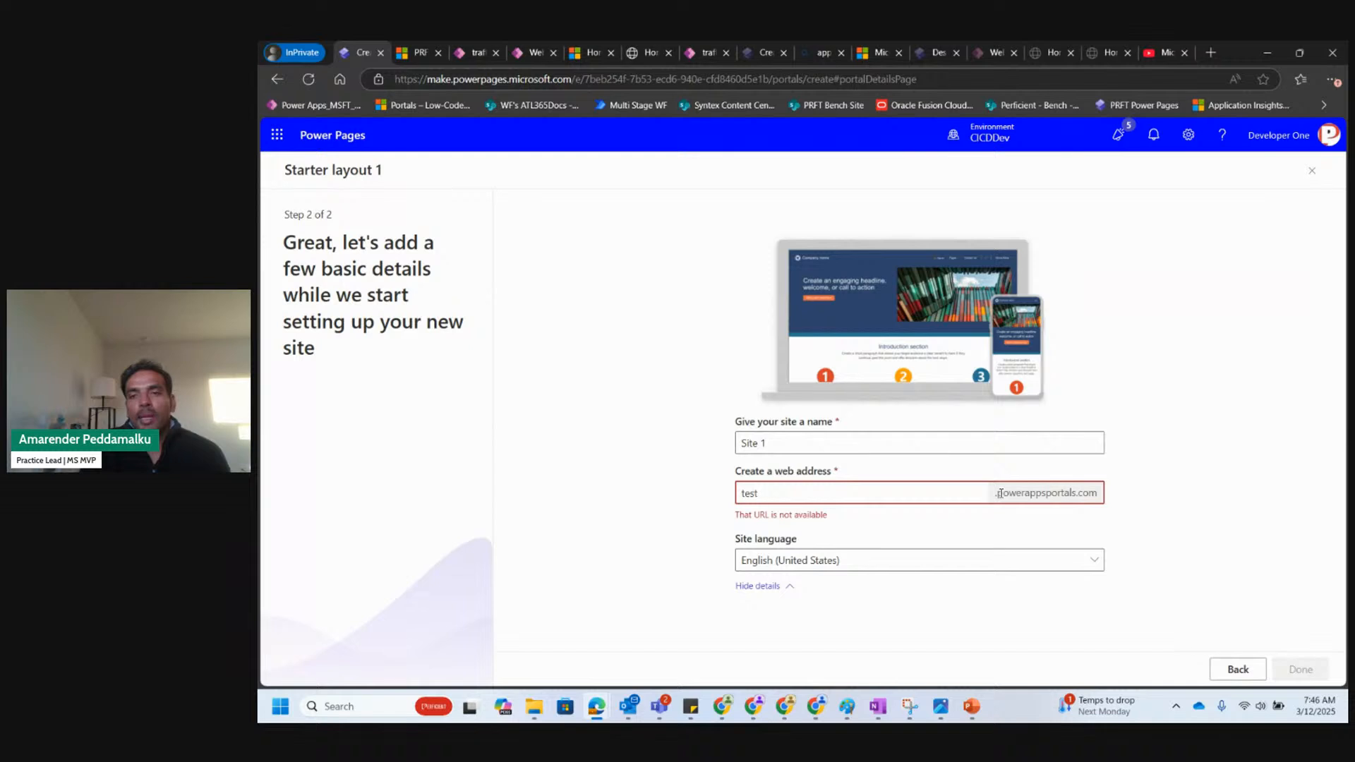
pyautogui.moveTo(1000, 494); pyautogui.dragTo(1083, 492)
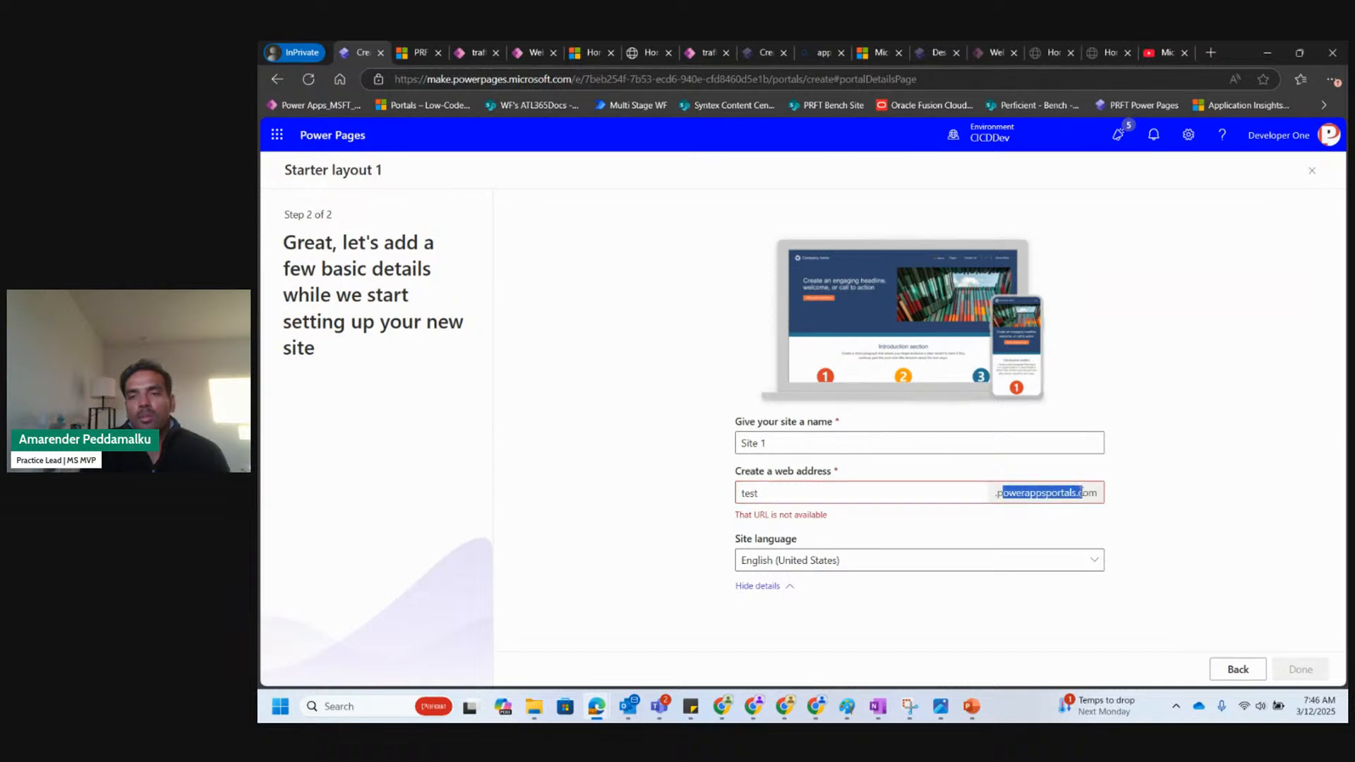
pyautogui.click(1153, 494)
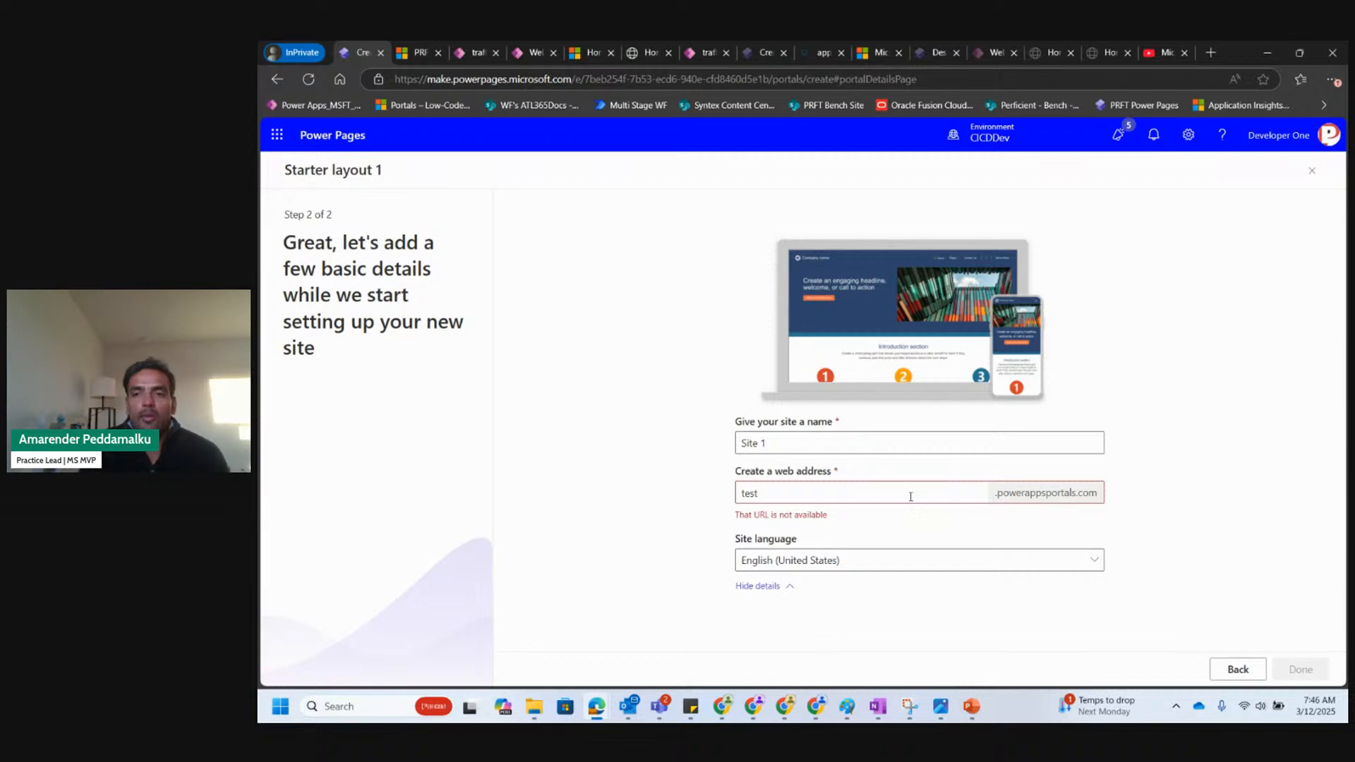
# Set the new site's web address to devprft123.
pyautogui.click(797, 491)
pyautogui.hotkey('ctrl', 'a')
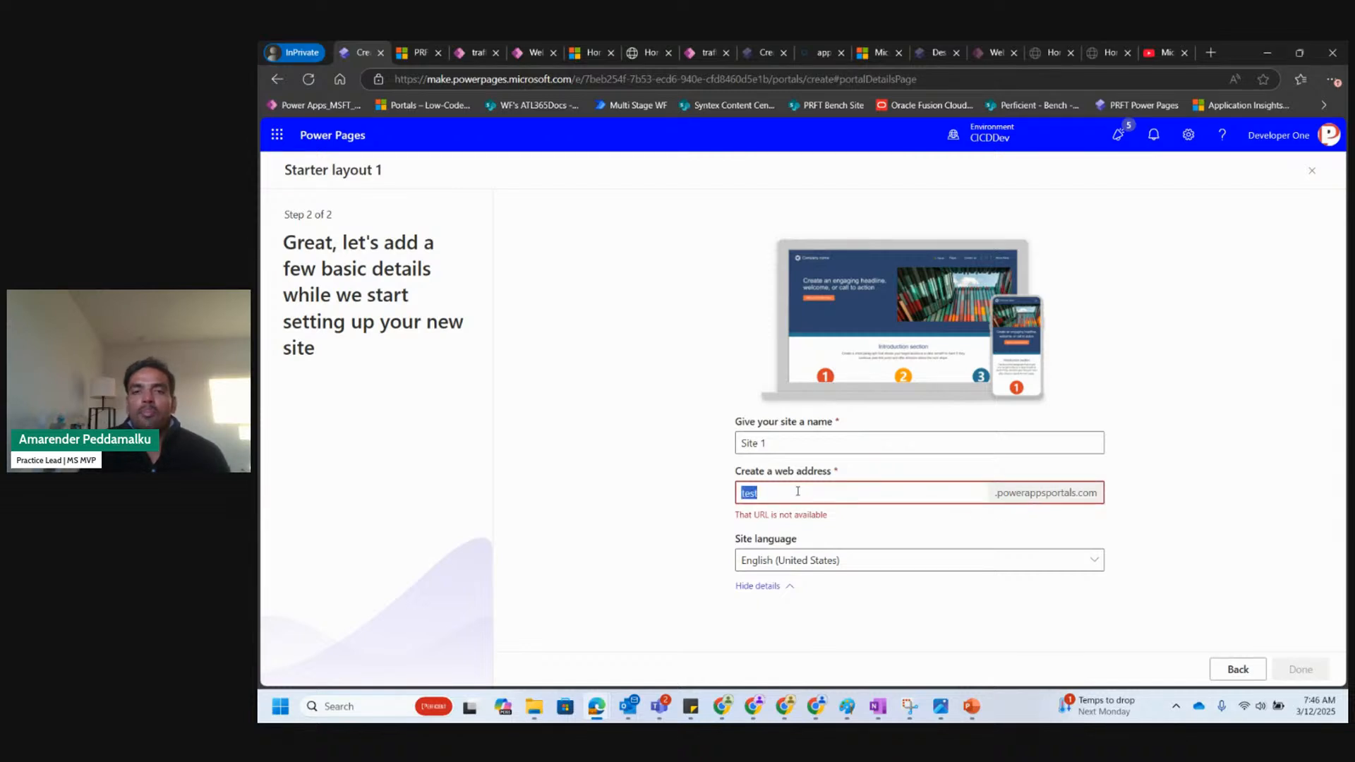
pyautogui.doubleClick(798, 491)
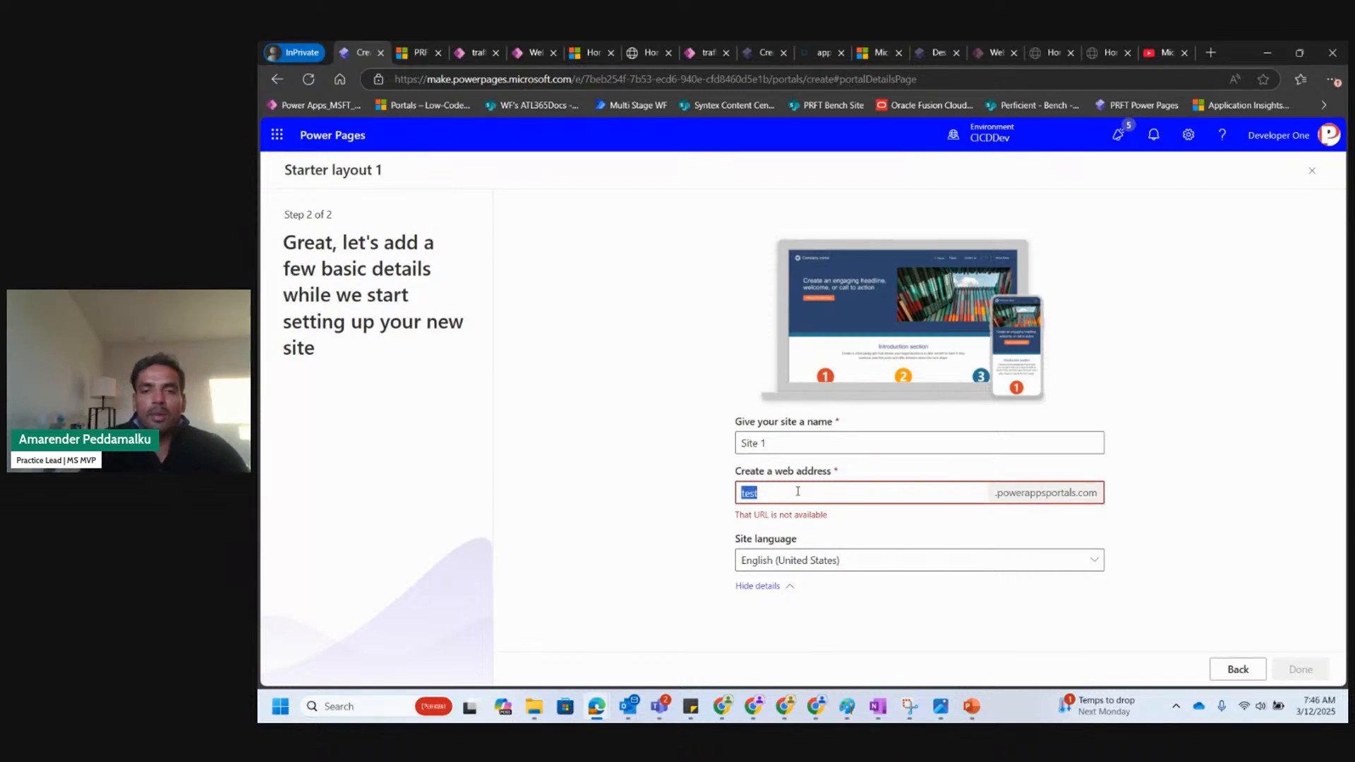
pyautogui.write('devp')
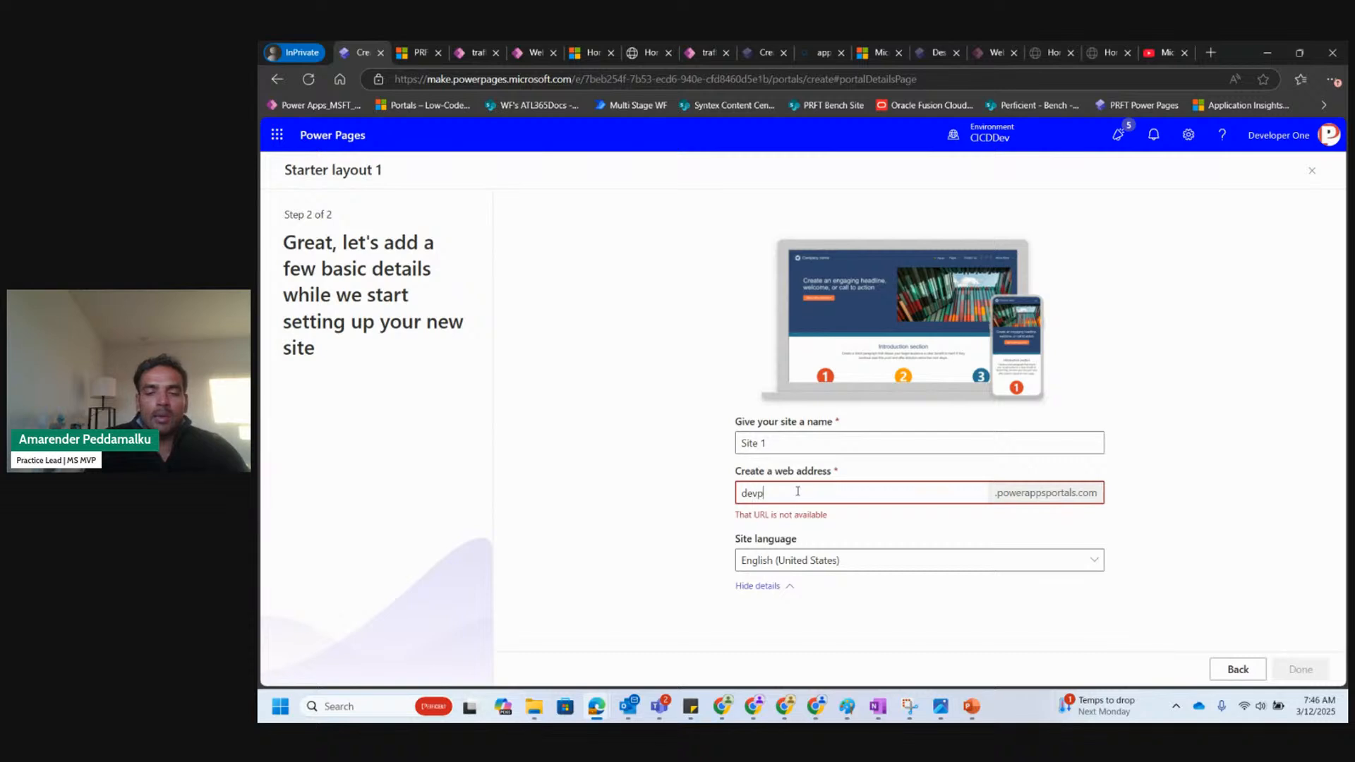
pyautogui.write('rft123')
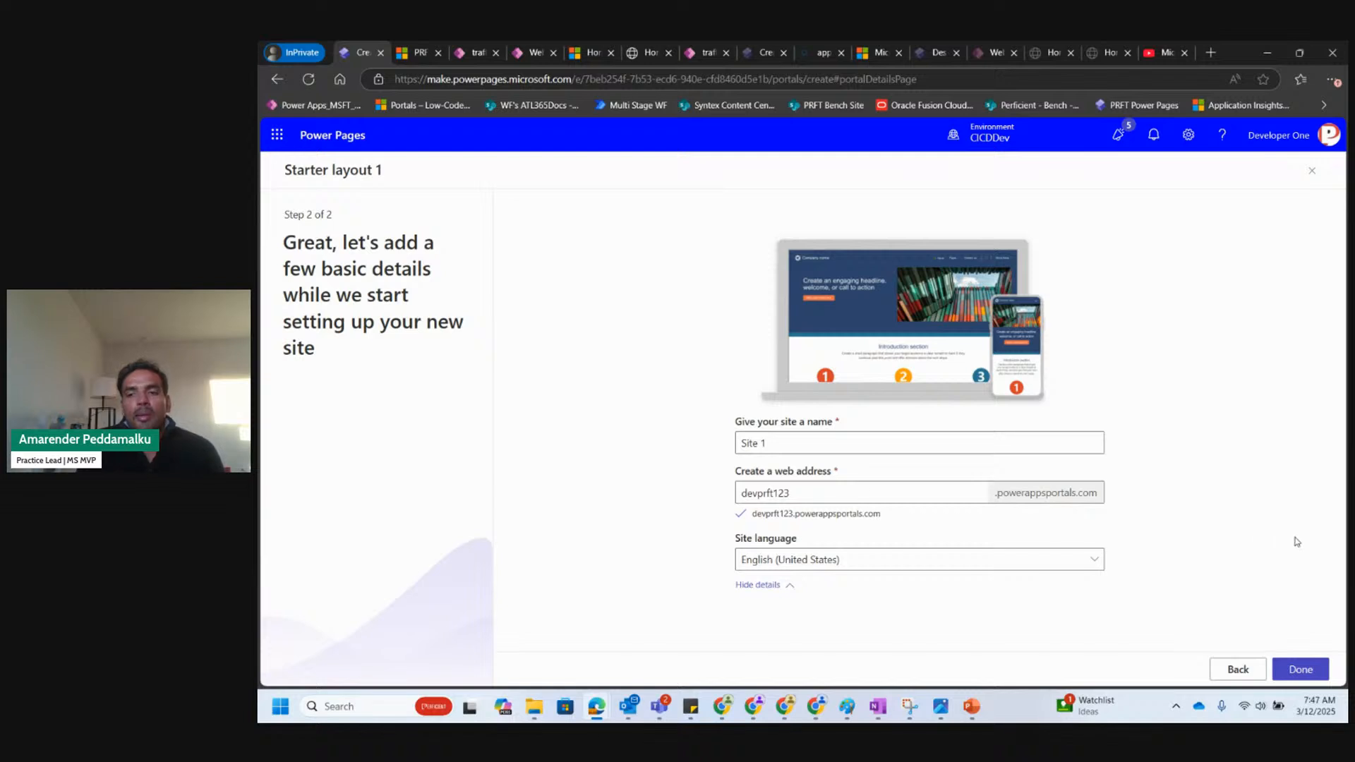
# Go back to the template selection without creating the site and switch to the StreamYard studio in Chrome.
pyautogui.click(1244, 669)
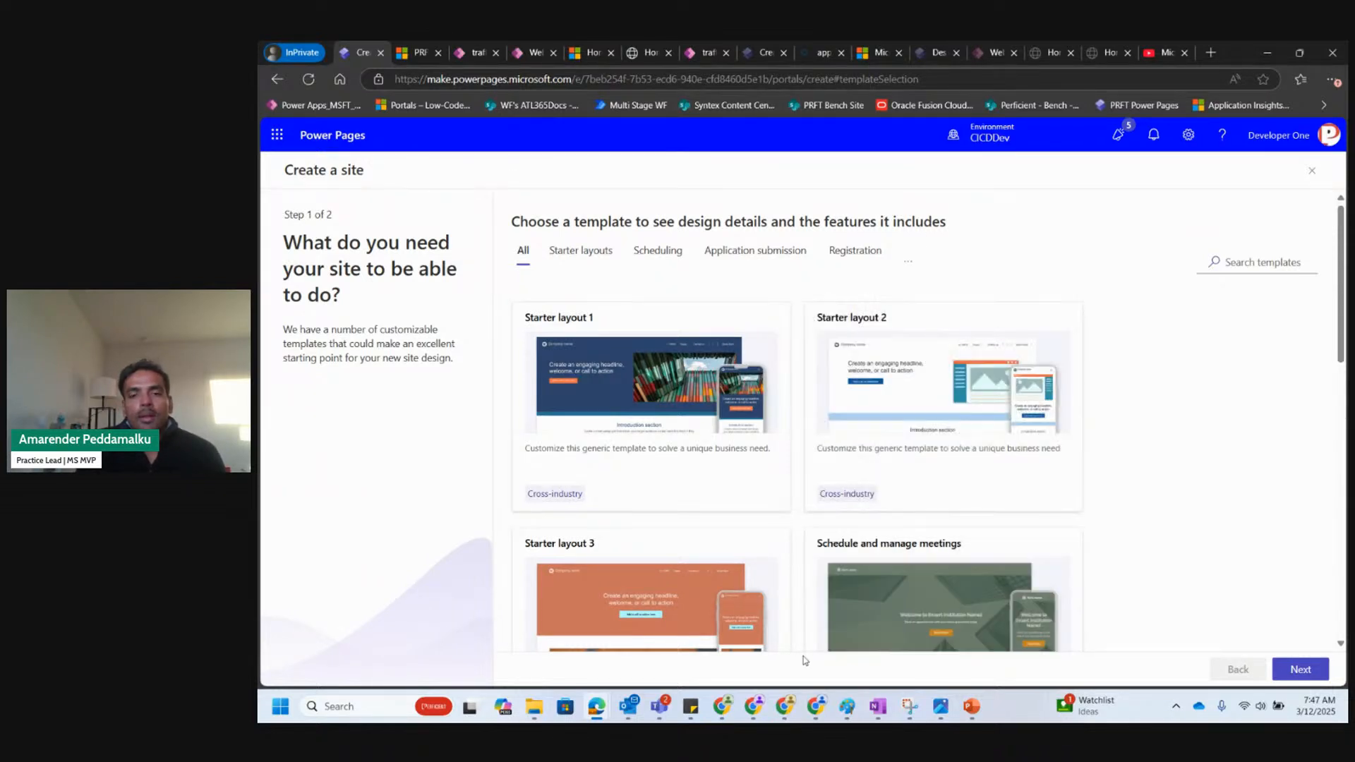
pyautogui.moveTo(822, 703)
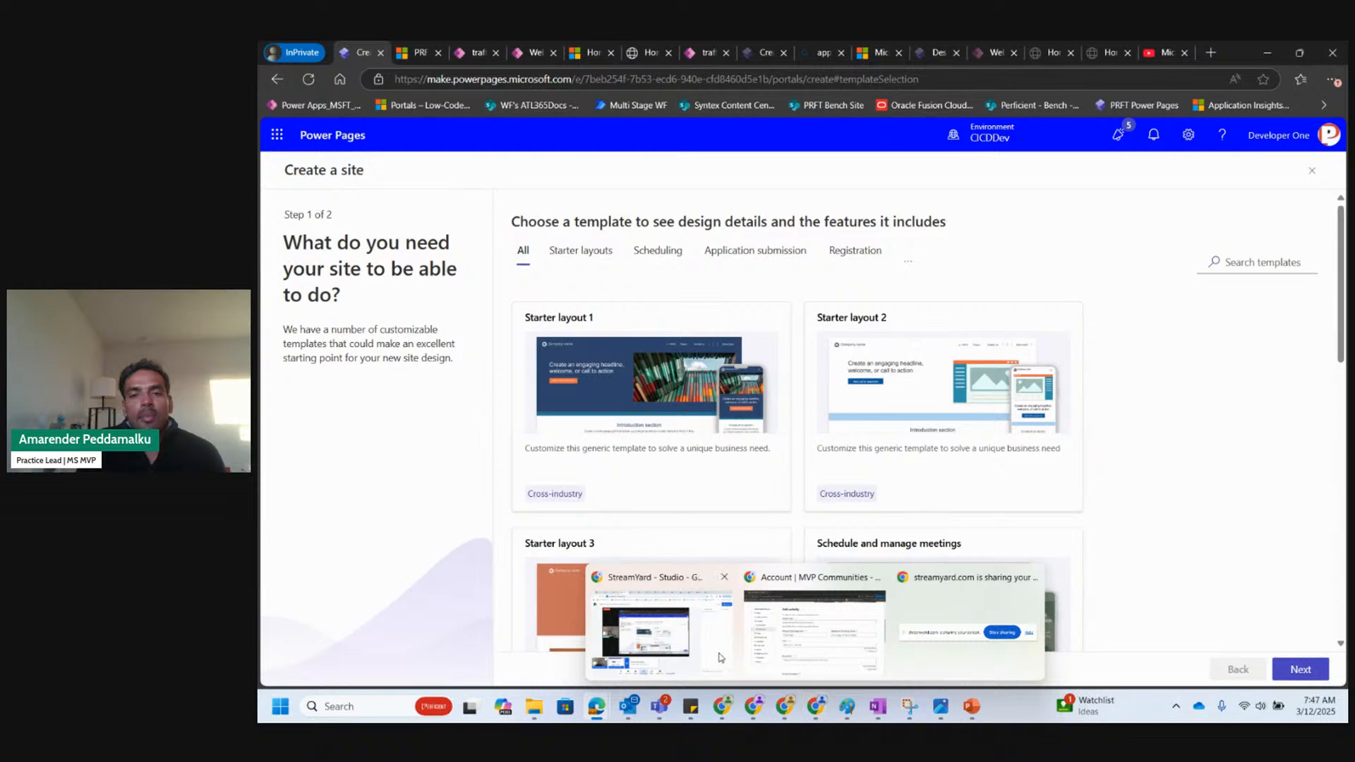
pyautogui.moveTo(702, 647)
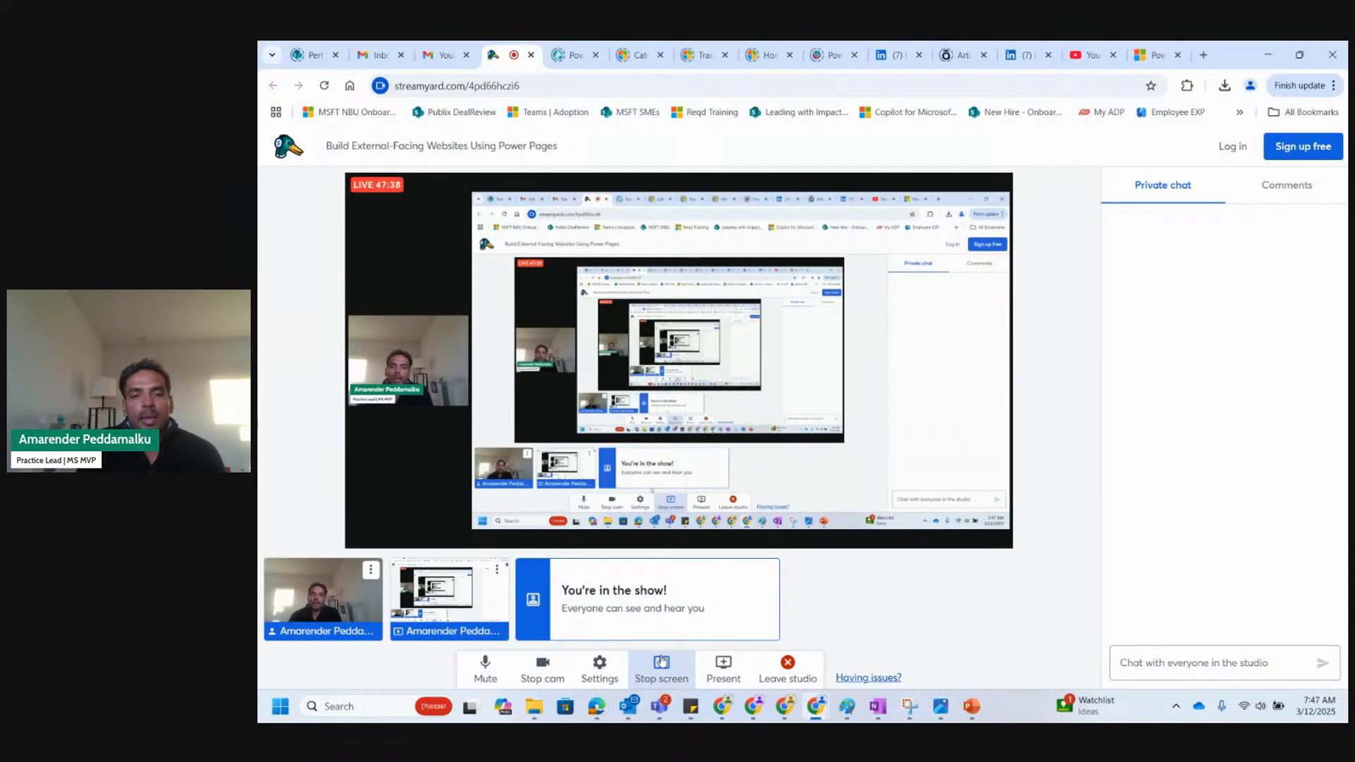